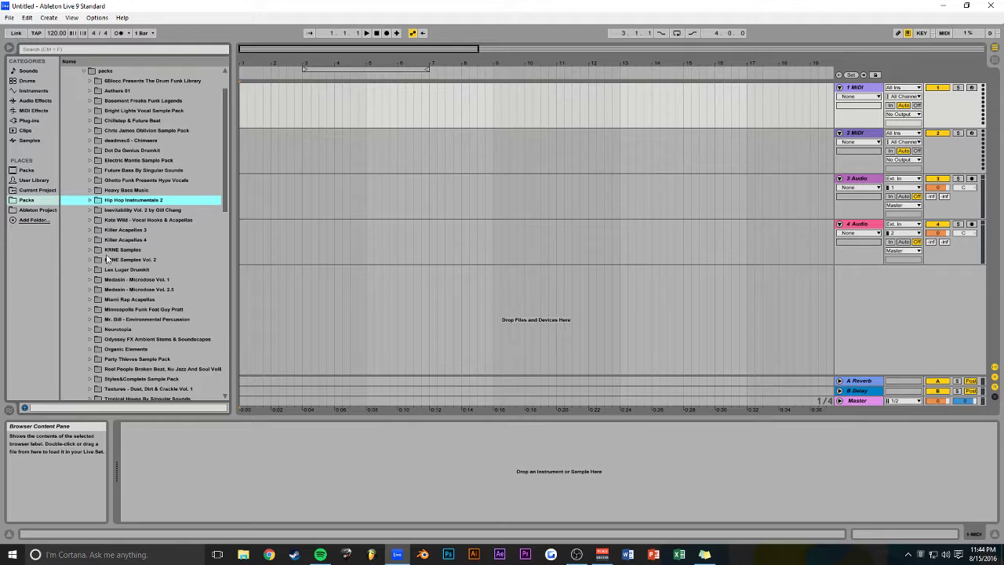
- Place LL_808_F_crunk.wav from the Lex Luger Drumkit one-shots at the start of the first audio track
left_click(96, 280)
left_click(102, 290)
left_click(160, 299)
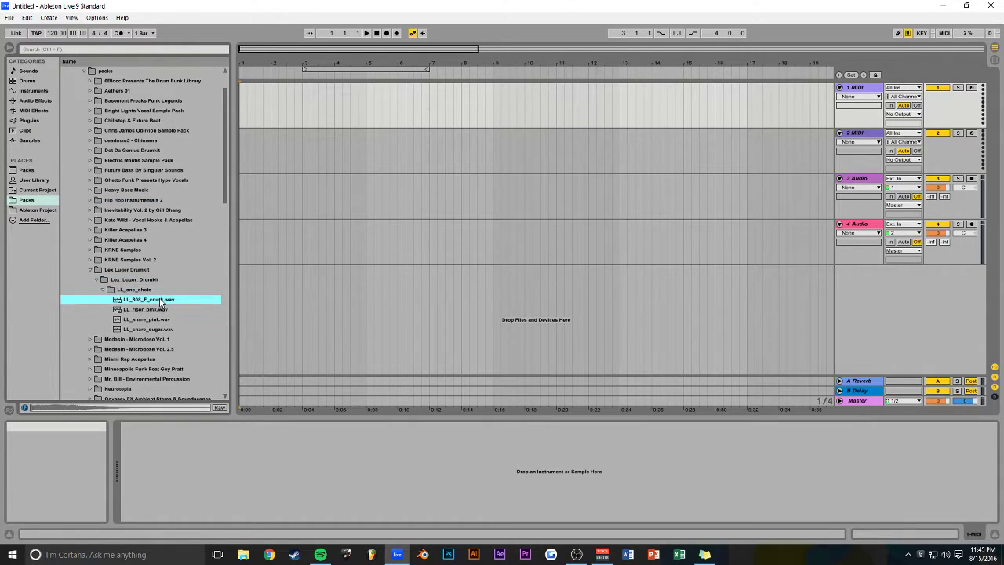
left_click_drag(151, 302, 242, 203)
left_click_drag(391, 53, 345, 56)
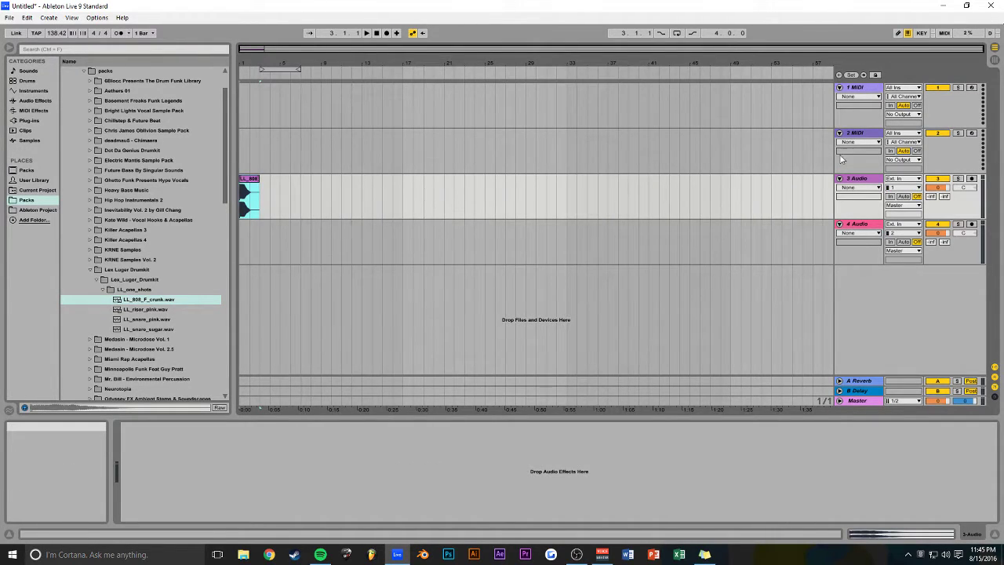
- Rename the track holding the sample 808 and the empty audio track below it Kick
left_click(859, 180)
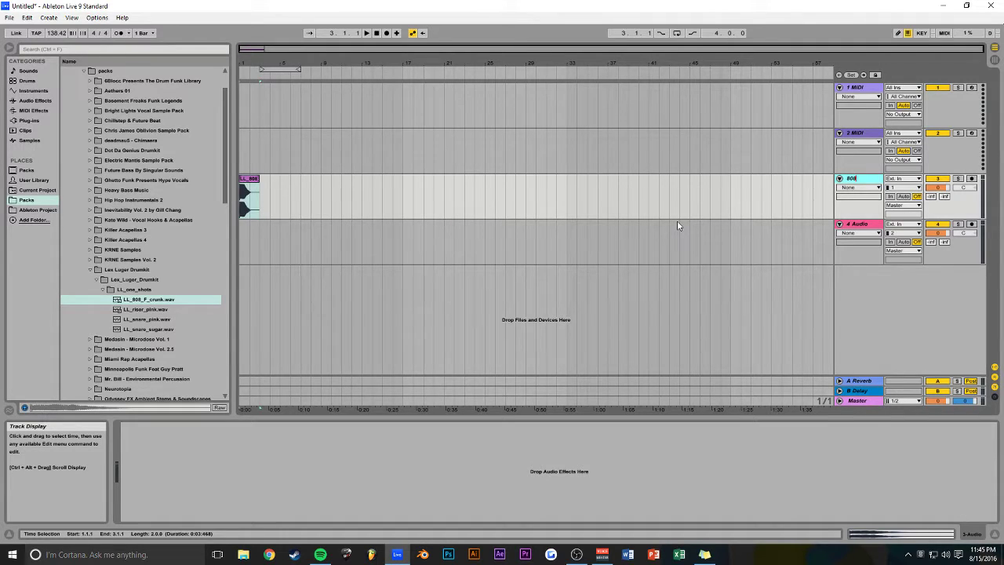
key("Return")
left_click(857, 224)
key("ctrl+r")
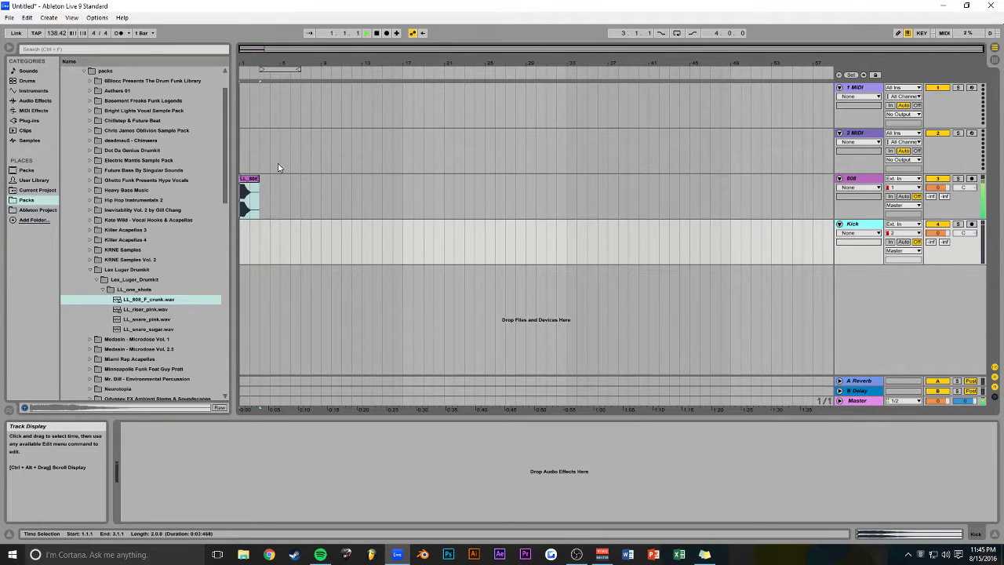
left_click_drag(345, 47, 246, 59)
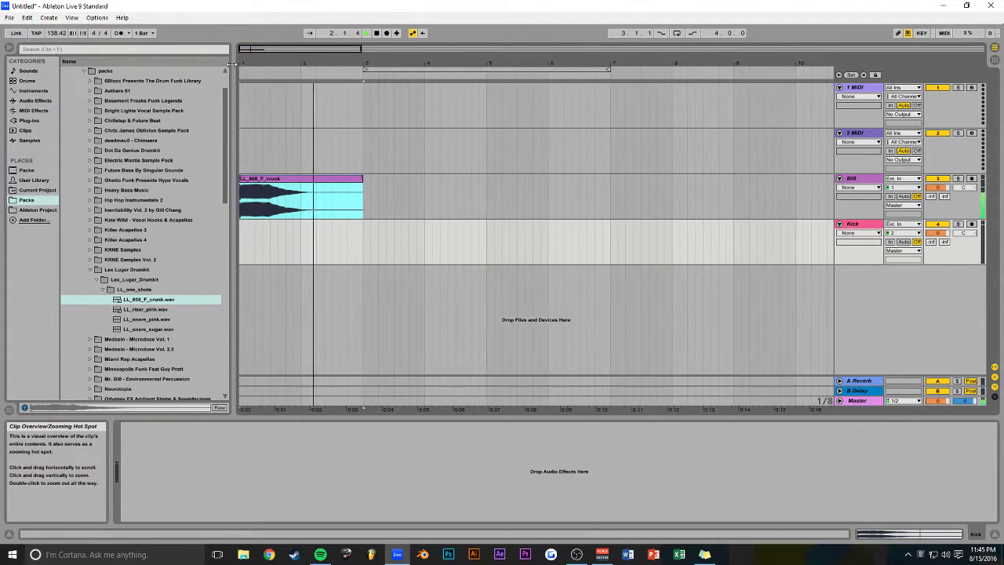
- Open the Tri Samples - 808 Trapstep Pack Vol 2 folder inside the Trap sample folder
left_click(91, 270)
scroll(94, 247, "down", 5)
scroll(91, 244, "up", 6)
left_click(66, 82)
scroll(71, 313, "down", 10)
left_click(71, 387)
left_click(73, 374)
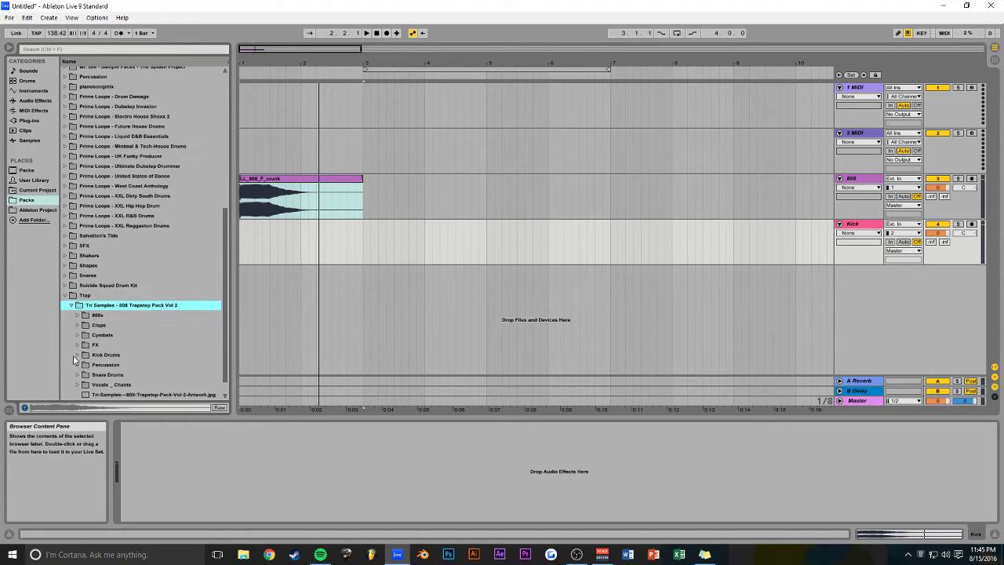
- Audition samples in the pack's Kick Drums folder and place Kick Drum 011 Pacific.wav at the start of the Kick track
left_click(73, 354)
scroll(141, 330, "down", 3)
left_click(145, 356)
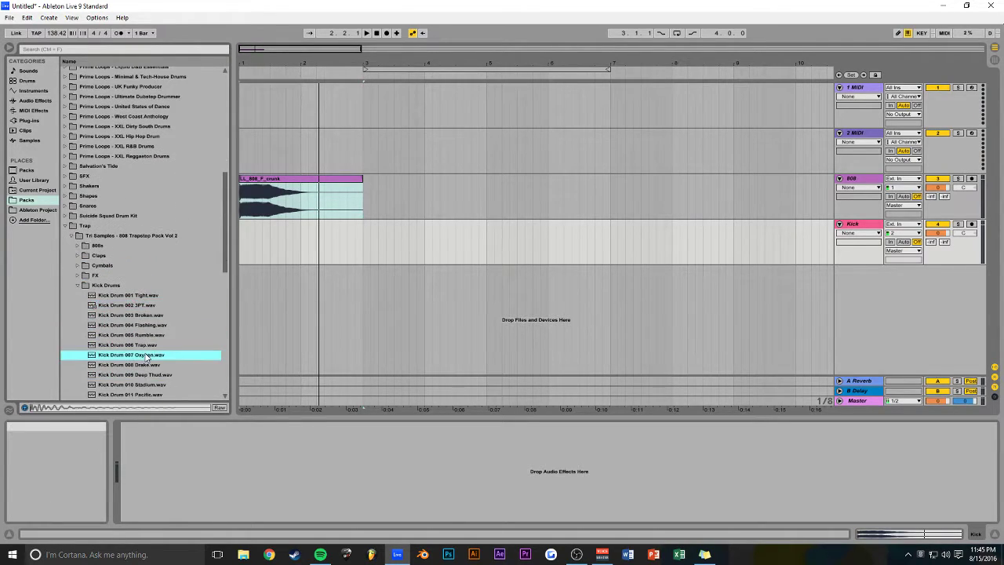
scroll(146, 355, "down", 2)
left_click(149, 336)
left_click(153, 347)
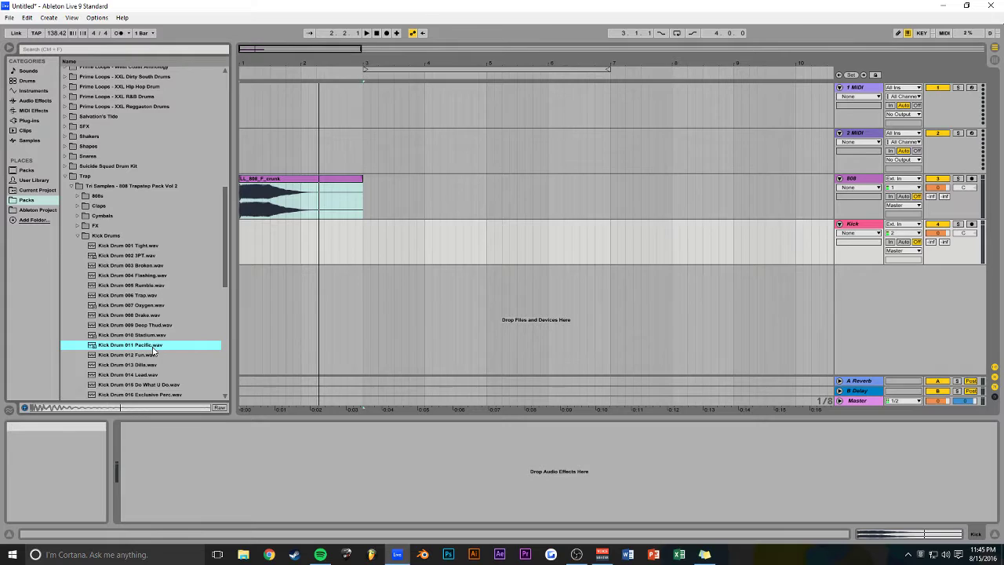
left_click_drag(142, 347, 241, 246)
- Add an EQ Eight to the Kick track and cut its low end below about 388 Hz, checking it in playback
left_click(976, 533)
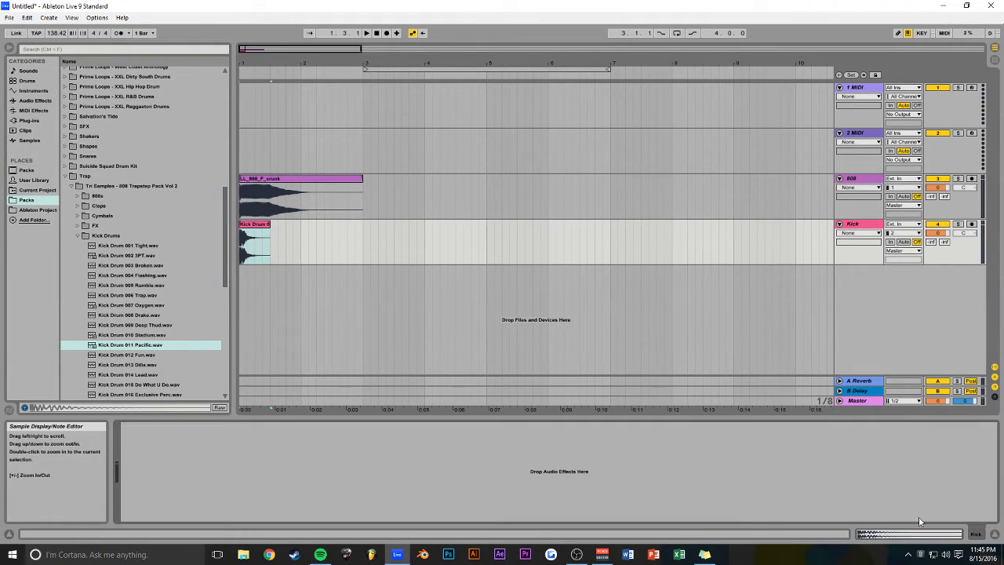
left_click(34, 102)
left_click_drag(90, 142, 254, 464)
left_click(158, 464)
key("space")
left_click_drag(193, 473, 224, 474)
key("space")
key("space")
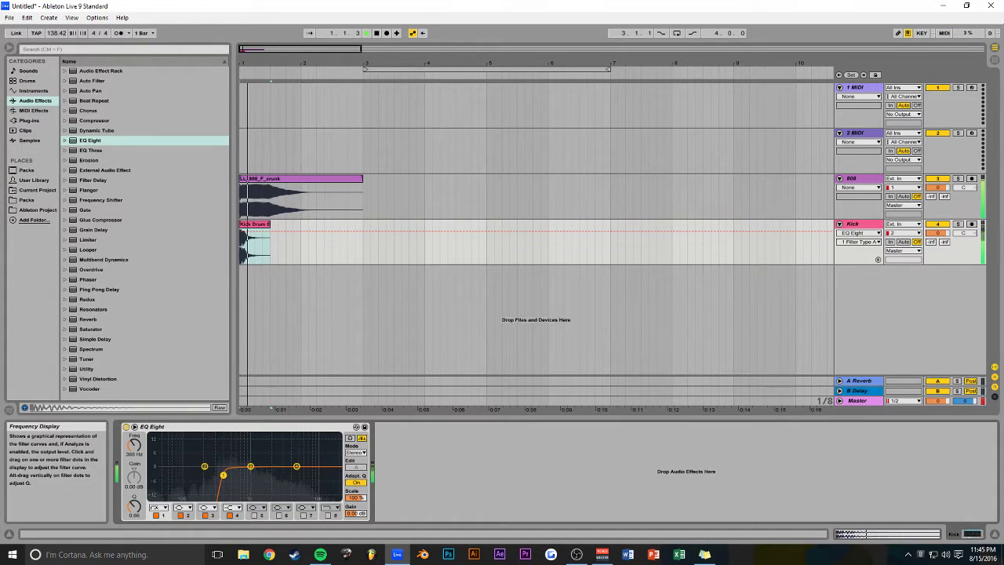
key("space")
- Add a Utility with -6 dB gain to the Master track, followed by the IL Maximus plug-in
left_click(858, 400)
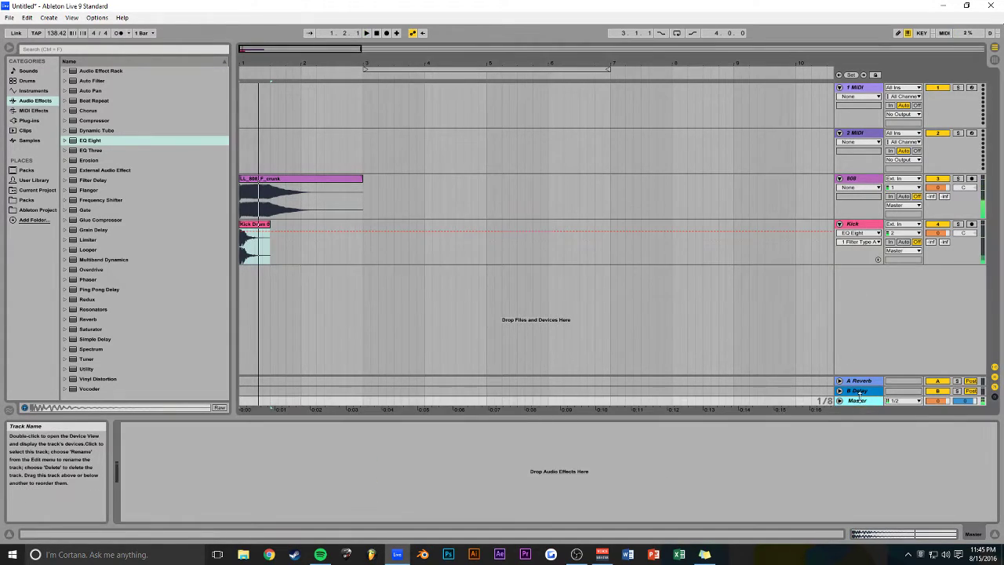
left_click_drag(90, 369, 144, 469)
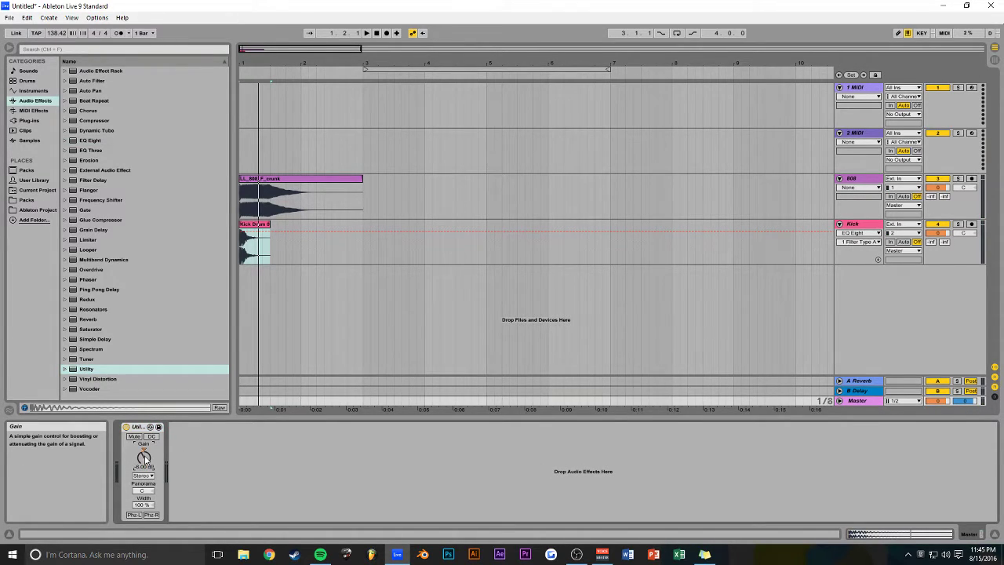
left_click(29, 120)
left_click(66, 71)
left_click_drag(98, 82, 238, 458)
key("space")
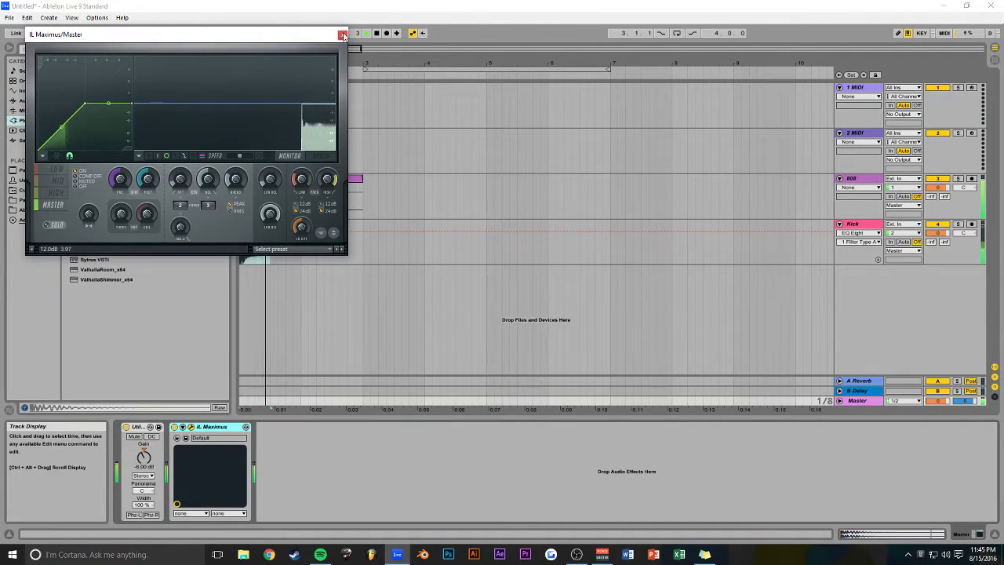
left_click(343, 34)
- Lower the cutoff of the Kick track's EQ Eight low cut to 183 Hz while listening to repeated playback
double_click(259, 225)
key("space")
key("space")
key("space")
key("shift+Tab")
key("space")
key("space")
key("space")
left_click_drag(224, 475, 202, 474)
key("space")
key("space")
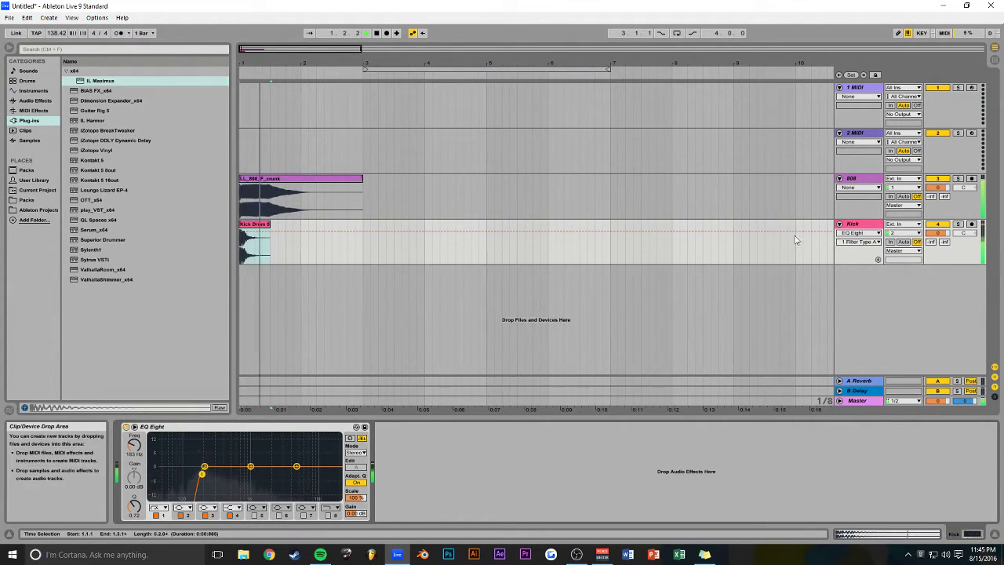
key("space")
- Set the 808 and Kick track volumes to -6 dB each and play back both samples together
left_click(938, 187)
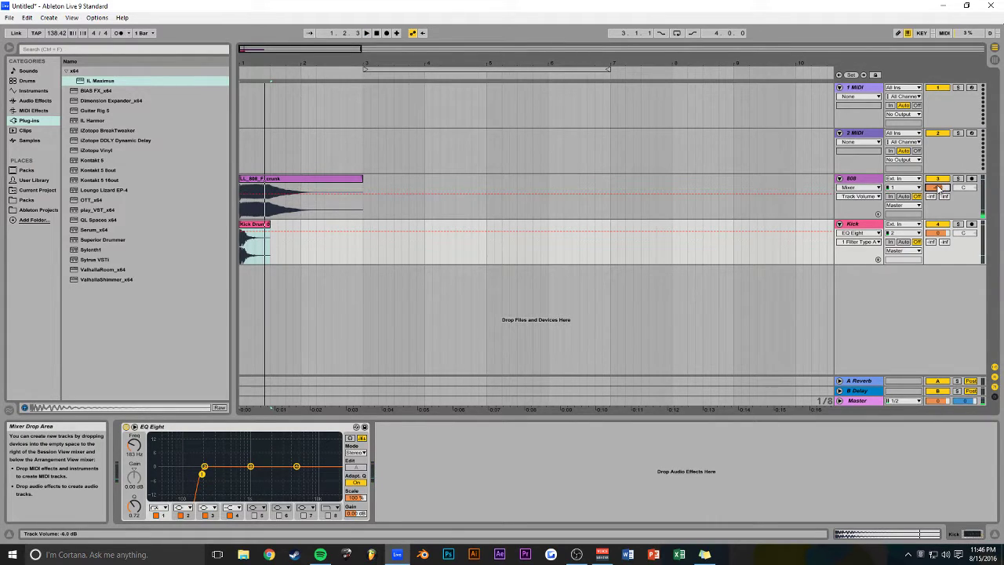
left_click(938, 234)
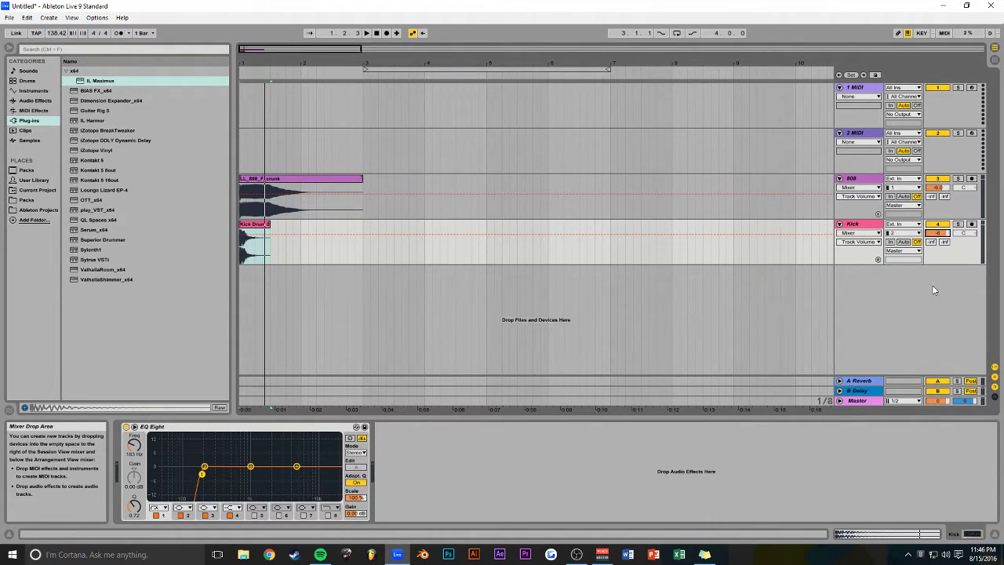
key("space")
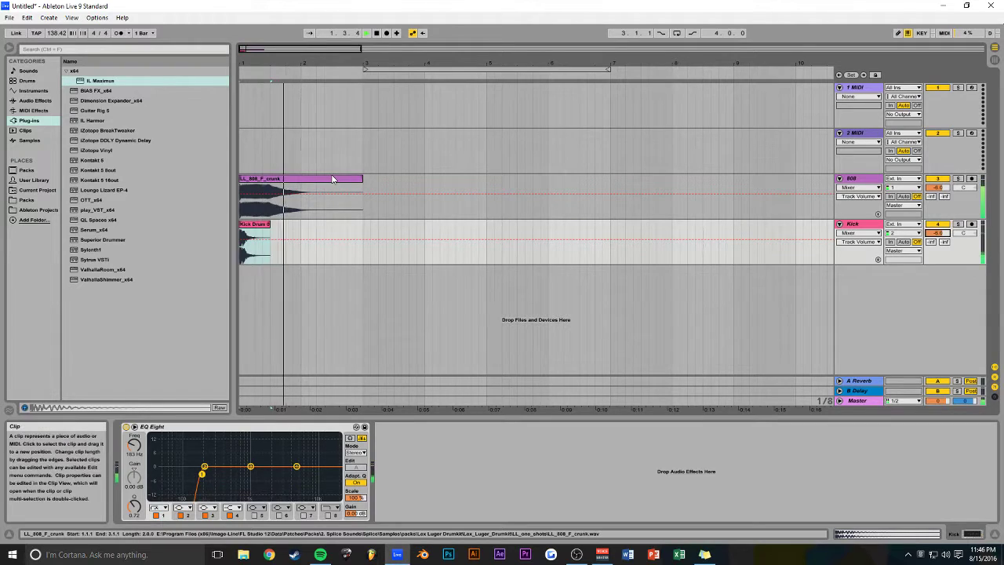
key("space")
key("space")
key("space")
key("space")
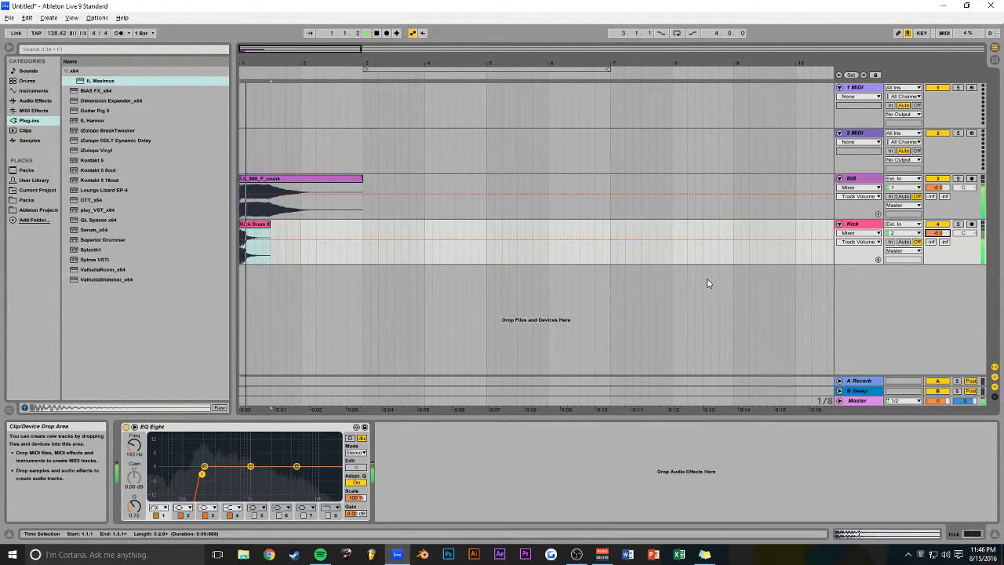
key("alt+Tab")
key("alt+Tab")
key("space")
key("space")
key("space")
- Add a Saturator effect to the 808 track
left_click_drag(312, 49, 280, 50)
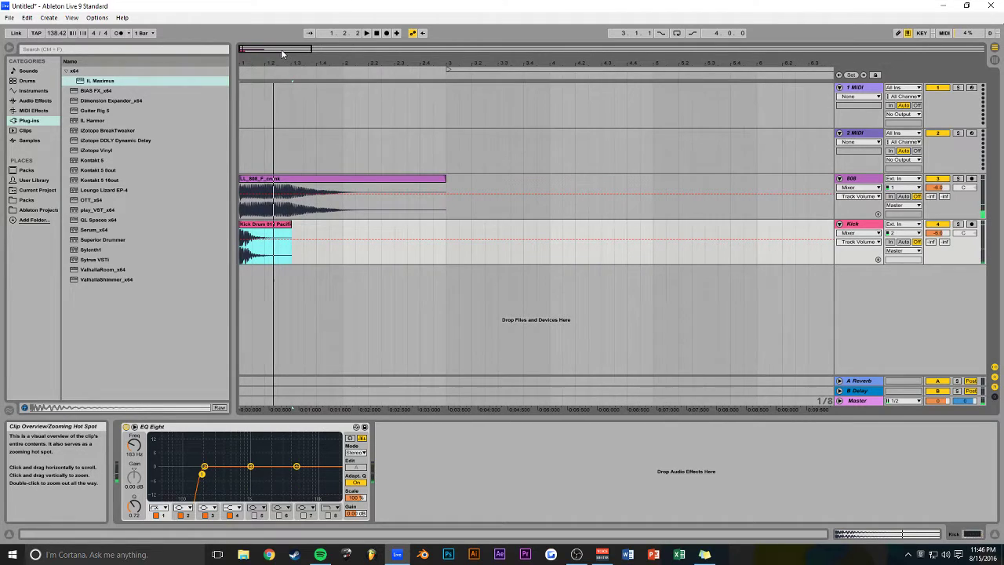
double_click(346, 182)
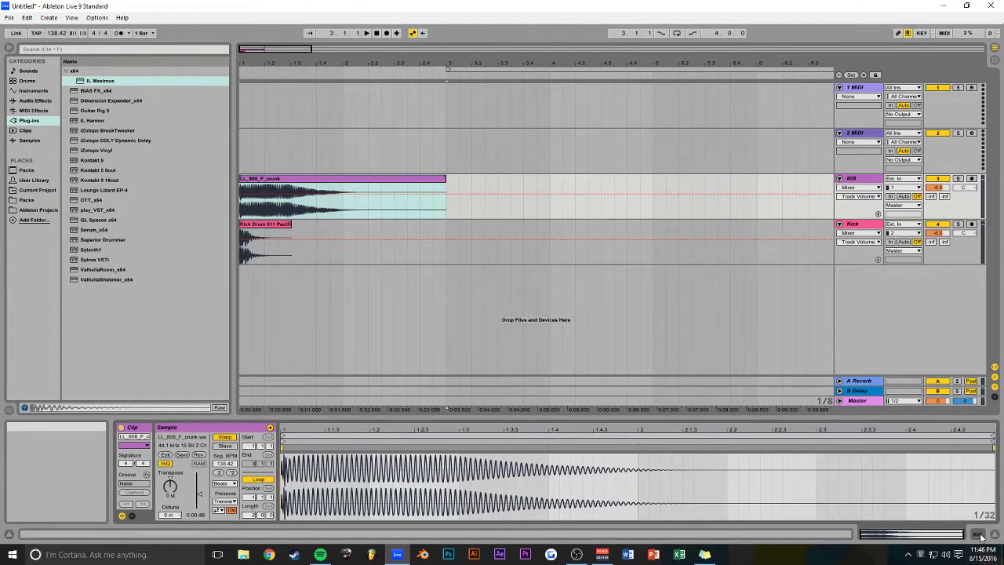
left_click(979, 535)
left_click(35, 101)
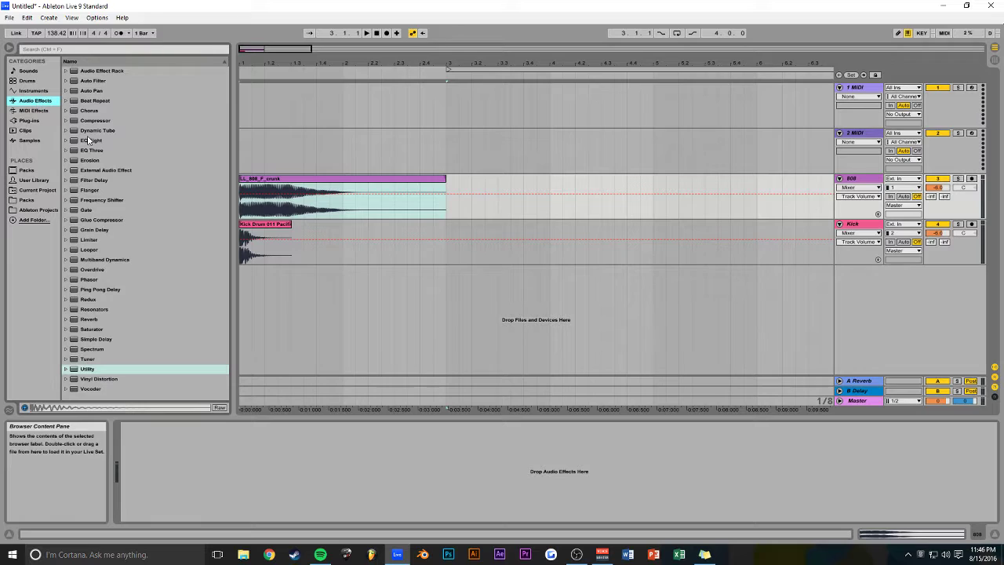
double_click(91, 330)
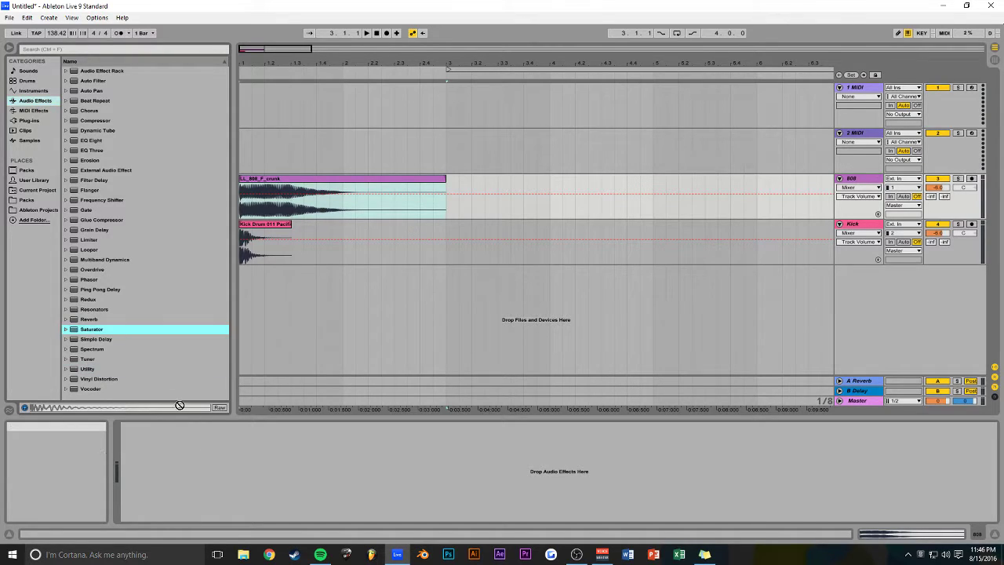
- Set the Saturator's drive on the 808 track to 4 dB while checking it in playback
key("space")
key("space")
key("space")
mouse_move(134, 450)
left_mouse_down()
mouse_move(134, 420)
mouse_move(134, 446)
left_mouse_up()
key("space")
key("space")
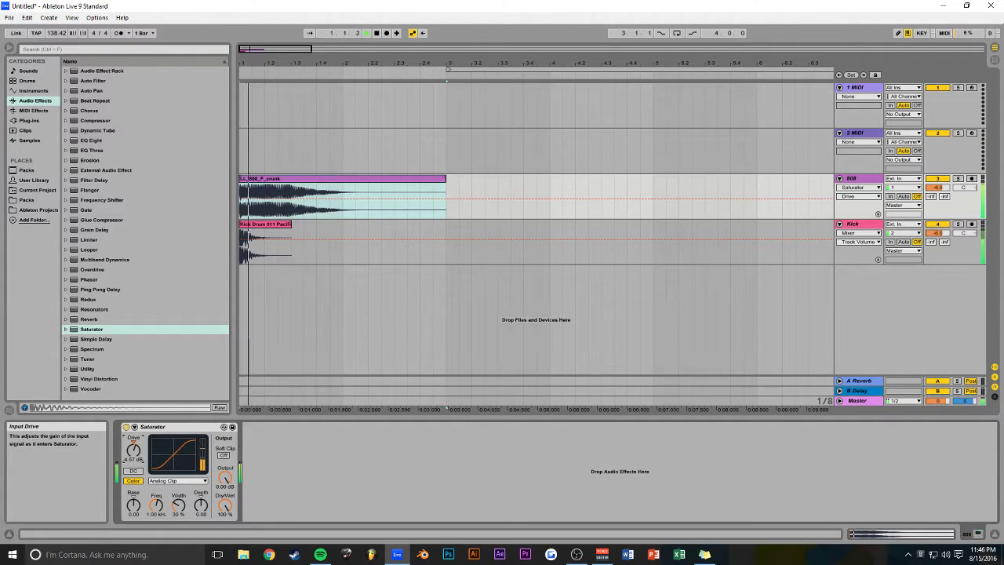
key("space")
key("space")
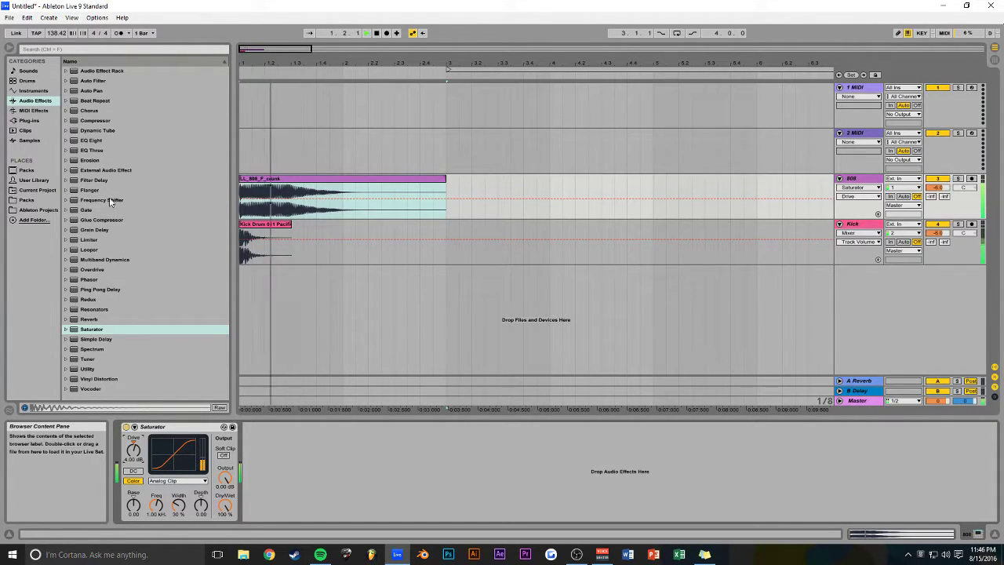
- Add an EQ Eight after the Saturator, boost the low band slightly and make band 4 a high cut at about 932 Hz
double_click(91, 139)
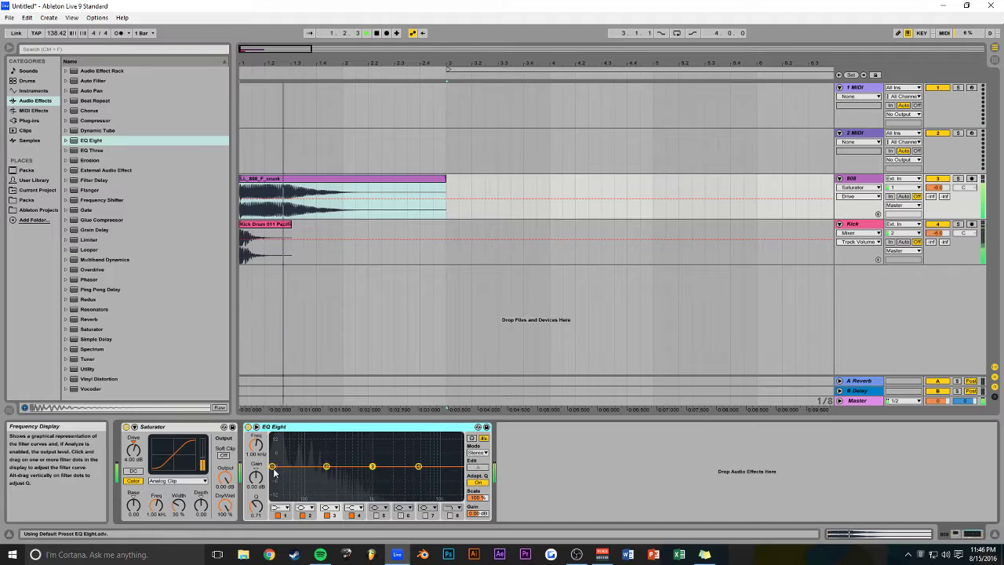
left_click_drag(273, 468, 306, 458)
left_click_drag(418, 466, 411, 490)
left_click(354, 508)
left_click(355, 490)
left_click_drag(411, 475, 370, 478)
key("space")
key("space")
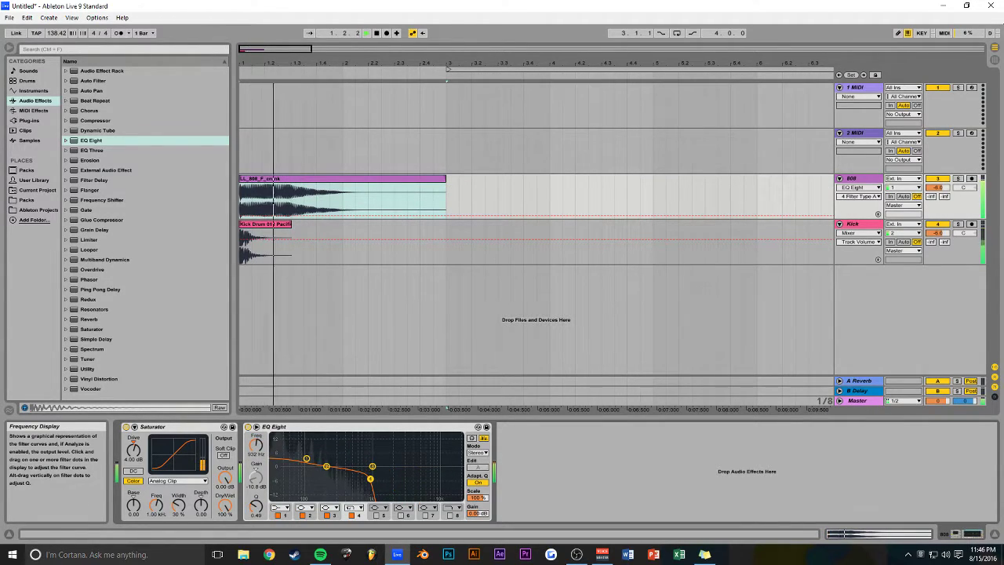
key("space")
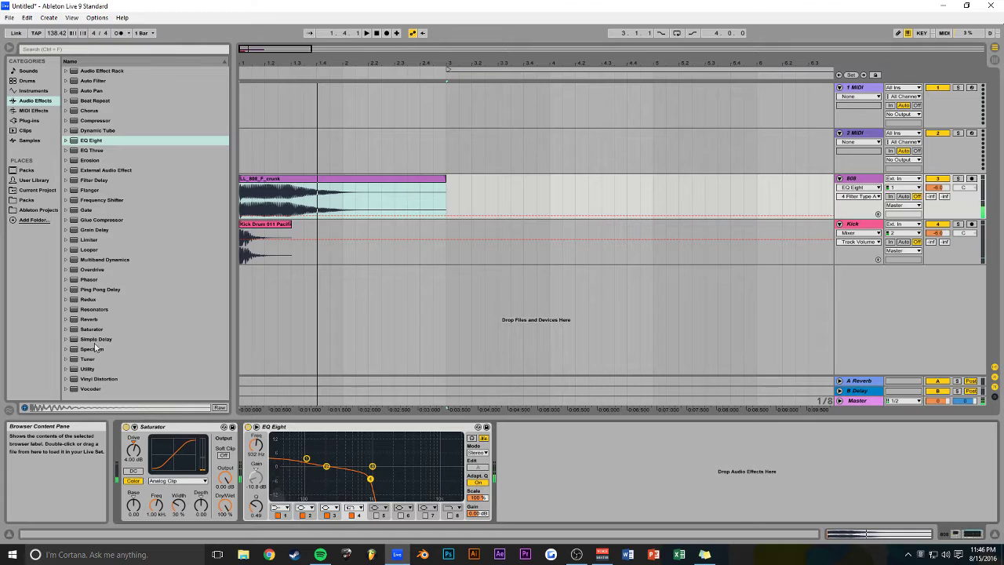
- Add Multiband Dynamics after the 808's EQ, reducing the high band's input and boosting the mid by 1.80 dB and low by 2.10 dB
left_click_drag(99, 260, 549, 490)
key("space")
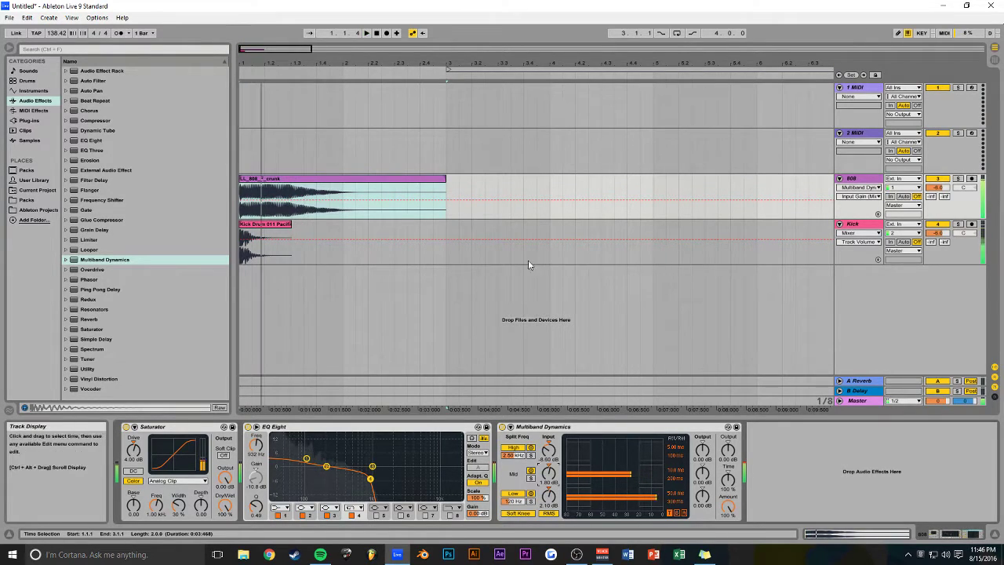
key("space")
- Save the Live Set as Trap in the 86G#Minor Project folder
key("ctrl+s")
type("Trap [86G#Minor]")
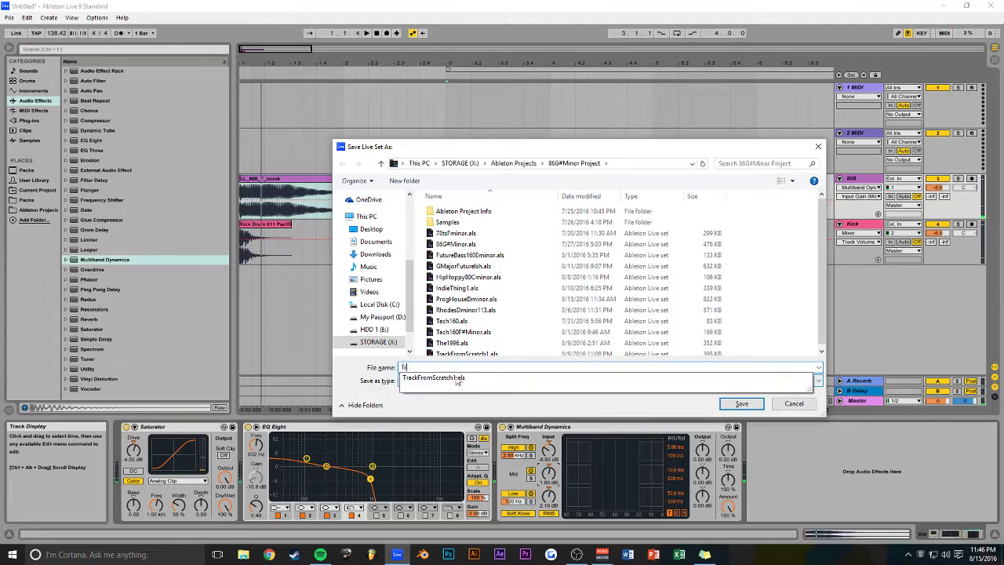
key("Return")
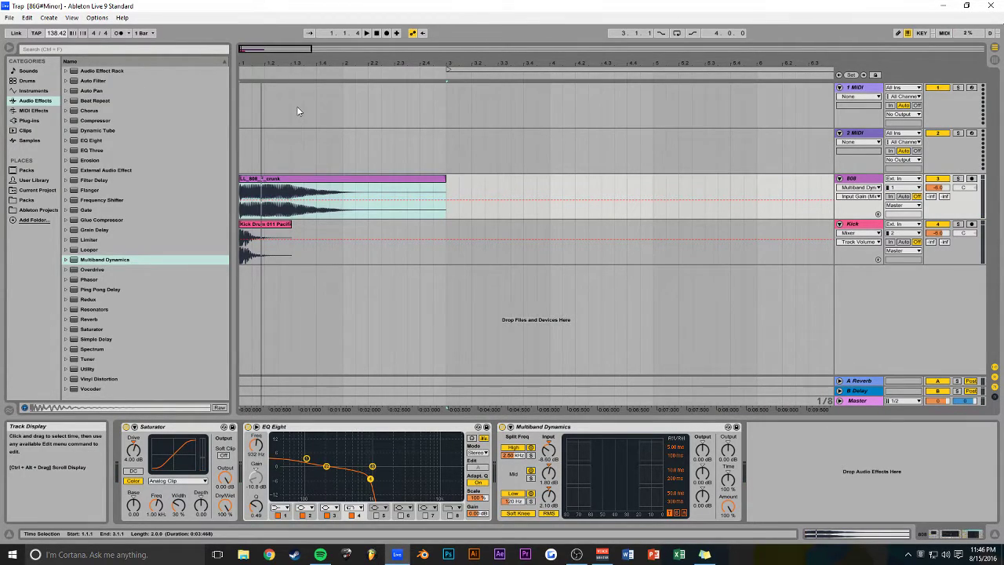
- Set the song tempo to 160 BPM and play back the 808 and kick at that speed
key("space")
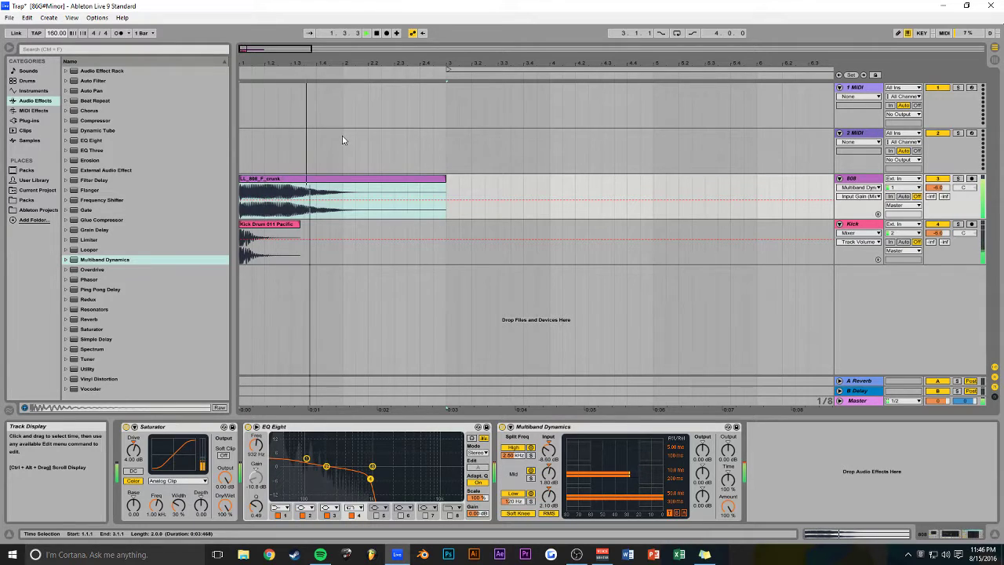
key("space")
left_click(302, 152)
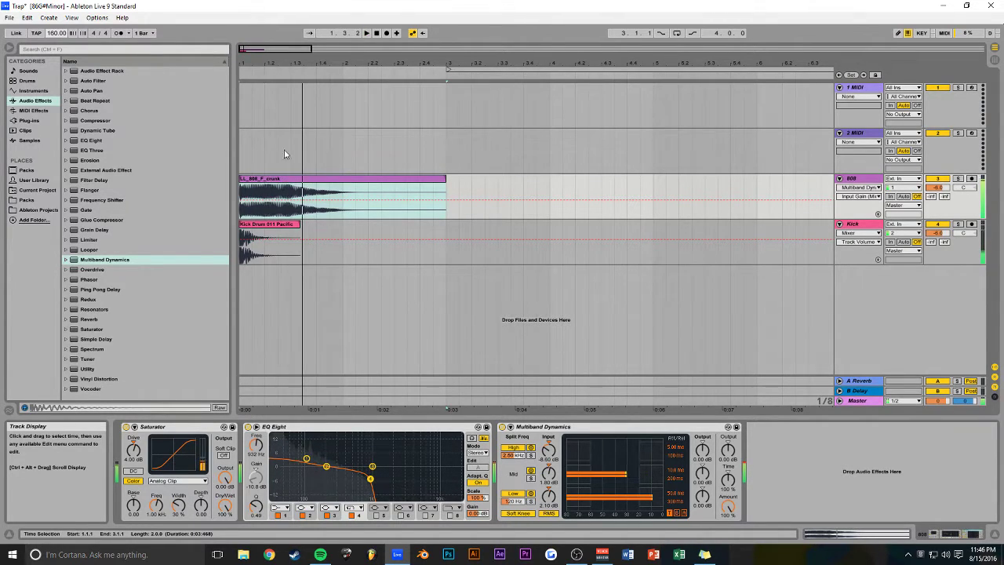
left_click_drag(282, 48, 272, 53)
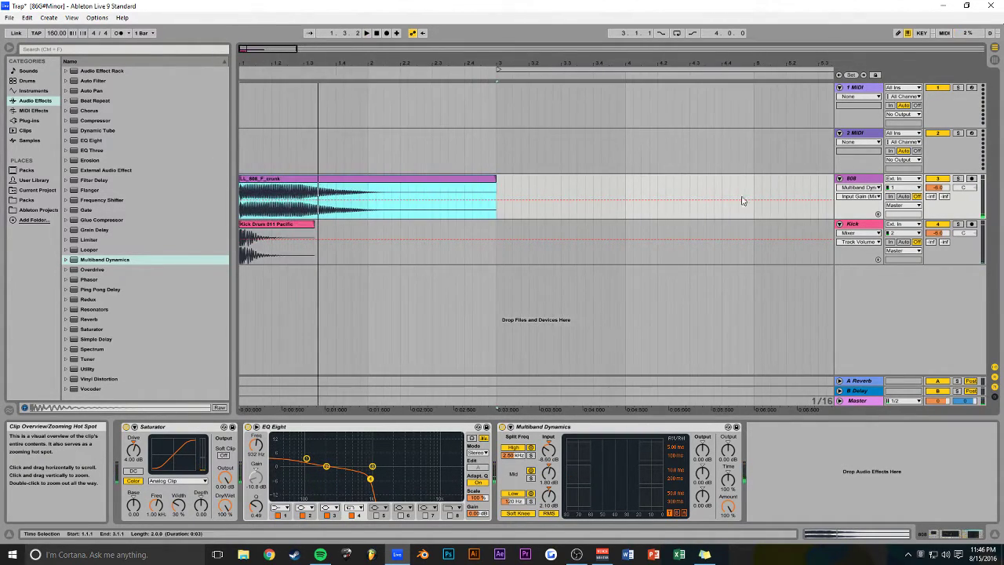
- Group the 808 and Kick tracks and name the group Drums/Perc
left_click(854, 181)
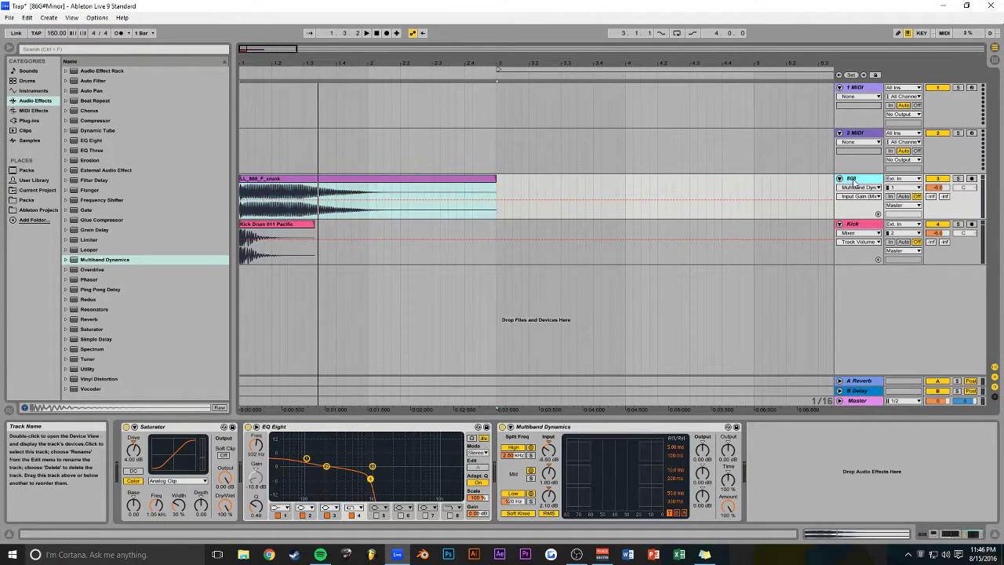
left_click(853, 225, "shift")
key("ctrl+g")
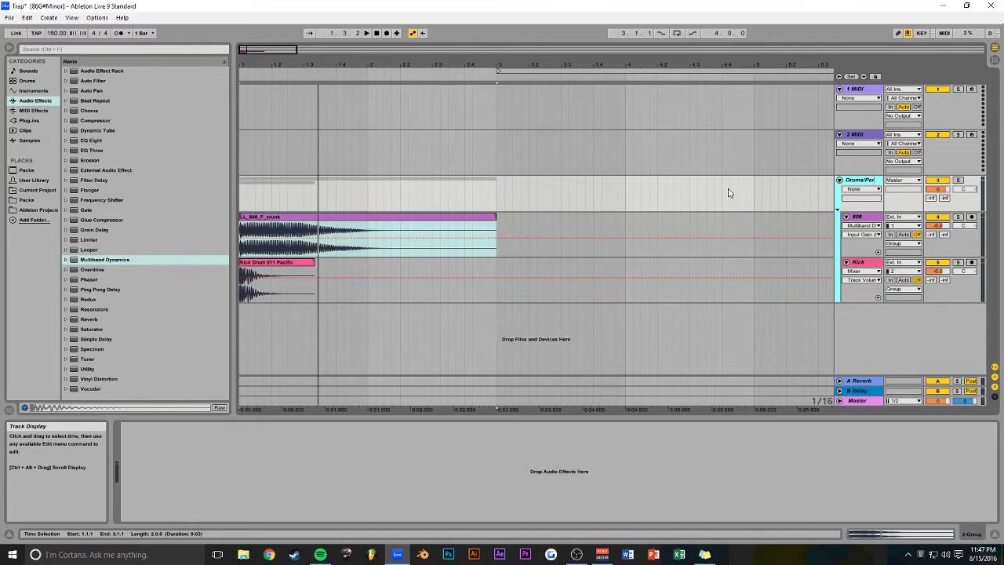
- Browse the sample packs to the 01_Drums folder of KRNE Samples Vol. 2 within 2. Splice Sounds
left_click(28, 200)
left_click(77, 237)
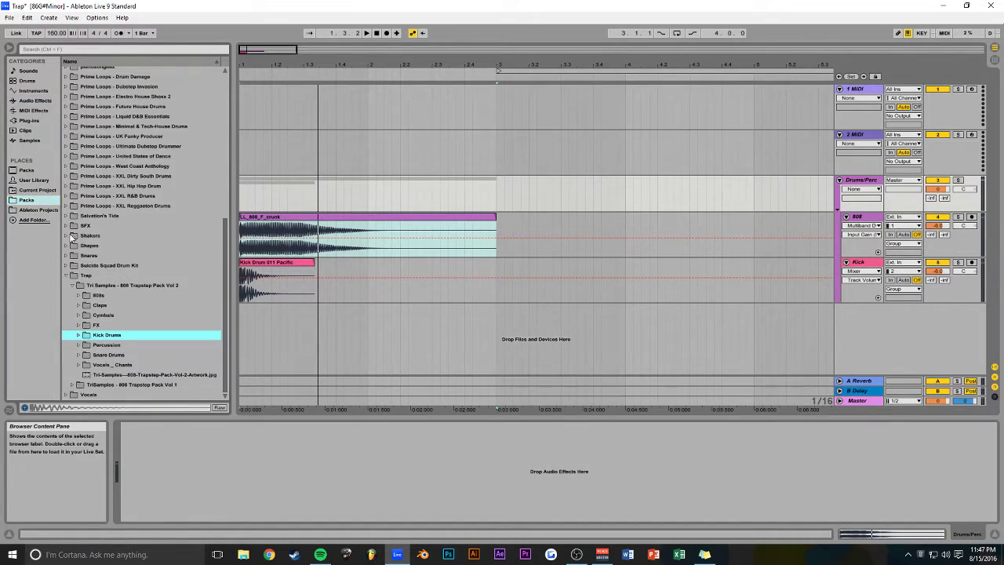
scroll(91, 228, "up", 12)
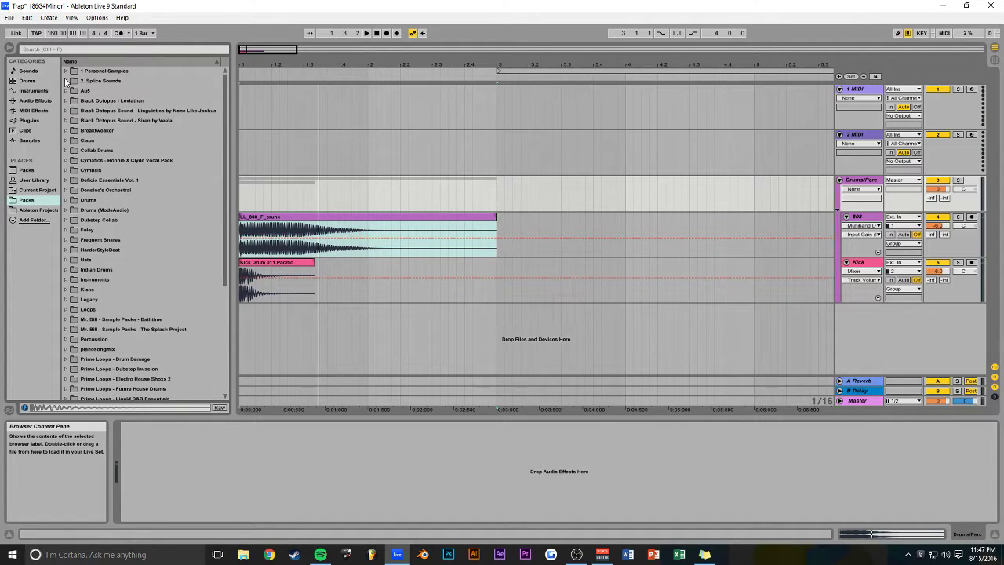
left_click(67, 81)
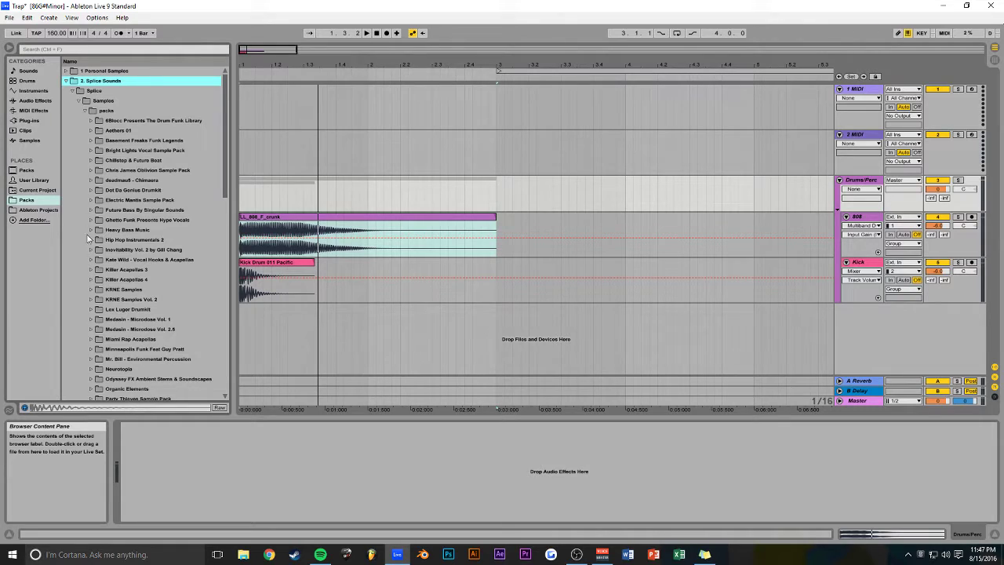
left_click(91, 300)
scroll(92, 300, "down", 1)
left_click(98, 280)
left_click(104, 291)
left_click(103, 290)
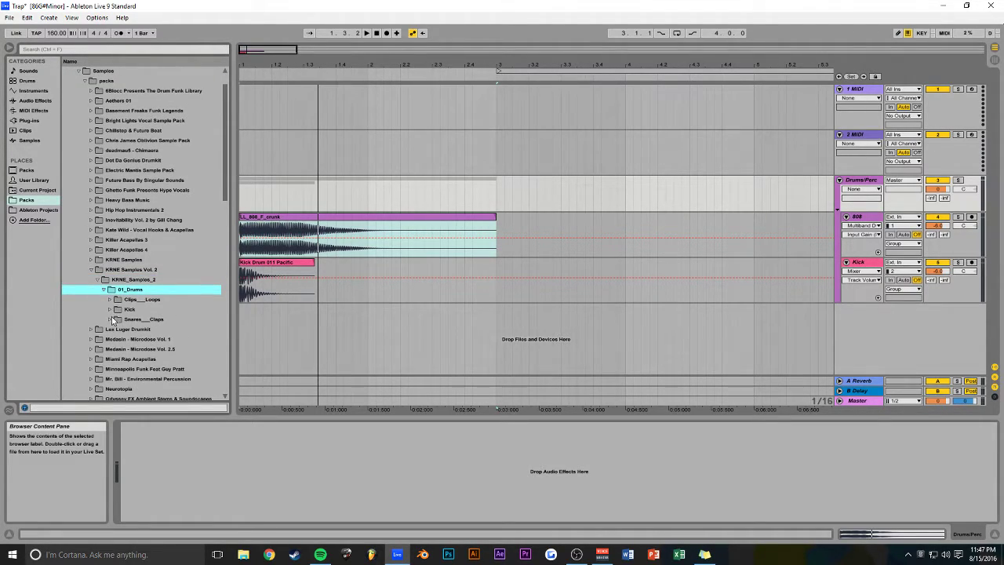
- Open the Snares___Claps folder and audition its Ginger, OMW and Wolves snare samples
left_click(111, 319)
left_click(139, 339)
left_click(152, 350)
left_click(161, 360)
left_click(161, 340)
left_click(162, 330)
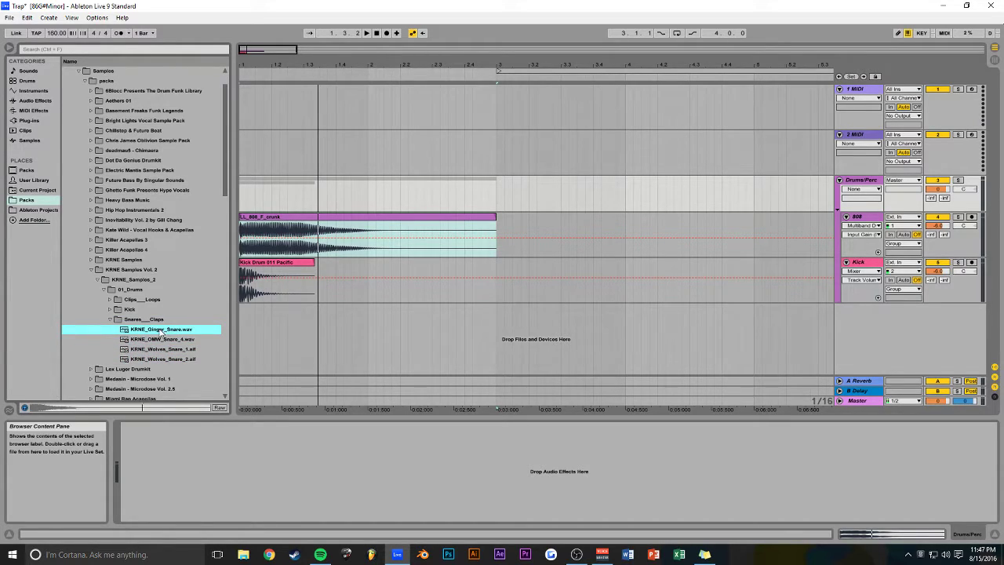
left_click(161, 349)
left_click(164, 360)
- Place KRNE_Wolves_Snare_2 at 1.3.1 on a new audio track, move that track into the Drums/Perc group and play the pattern
mouse_move(164, 360)
left_mouse_down()
mouse_move(279, 320)
mouse_move(326, 324)
mouse_move(303, 319)
left_mouse_up()
left_click(935, 319)
left_click(857, 309)
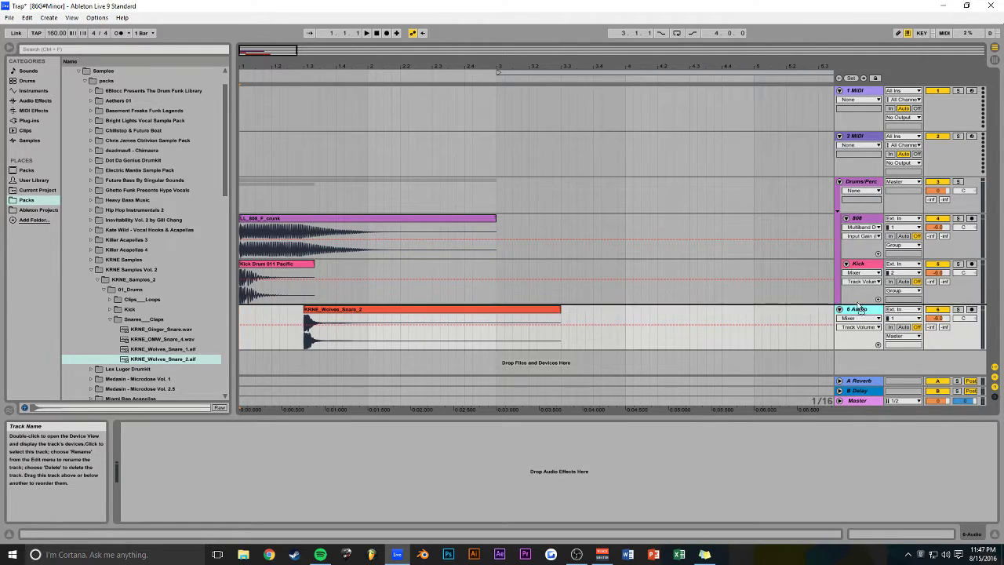
left_click(335, 330)
key("space")
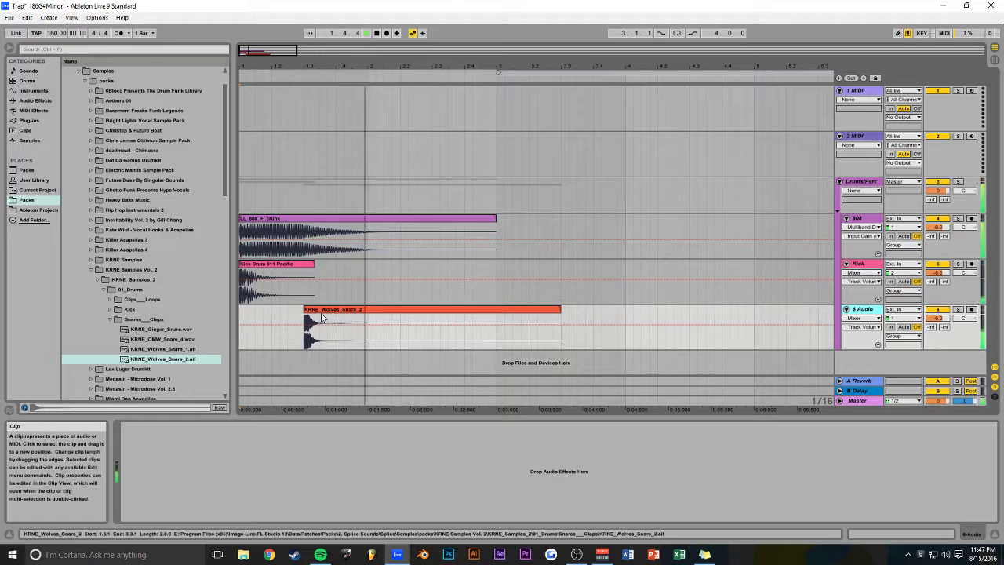
- Trim the 808 clip so that it ends at 2.2.1
left_click_drag(495, 226, 367, 227)
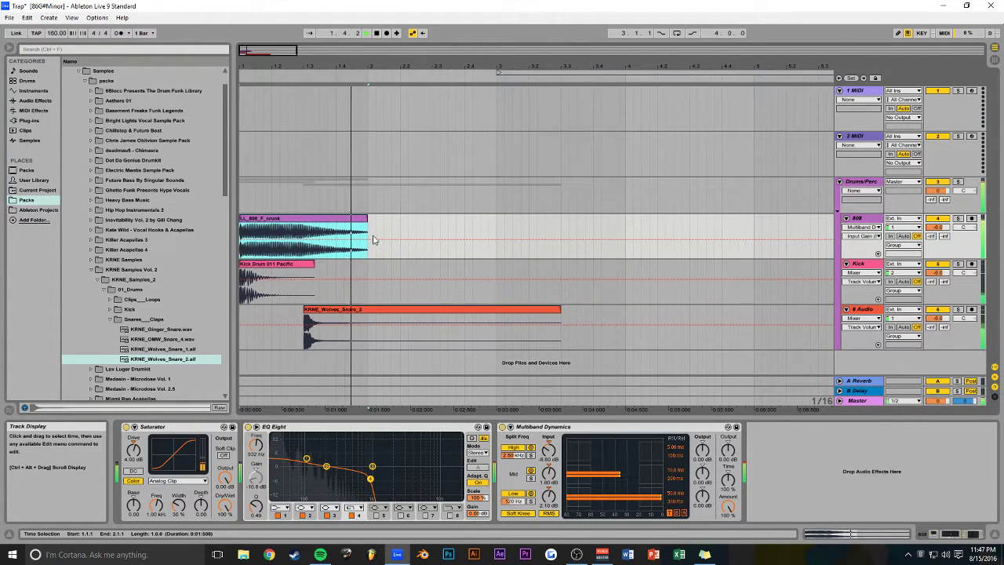
left_click(370, 223)
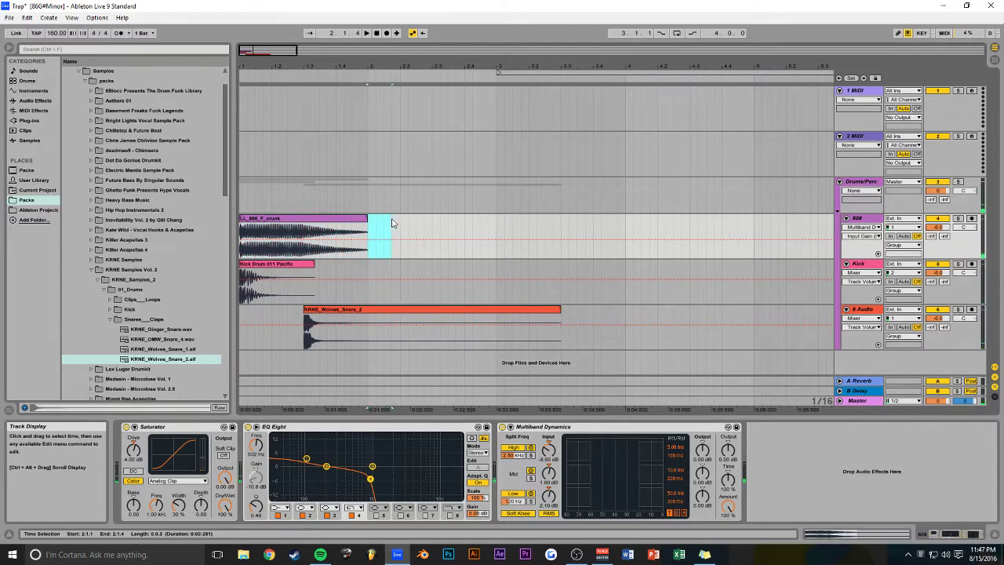
left_click_drag(366, 218, 400, 218)
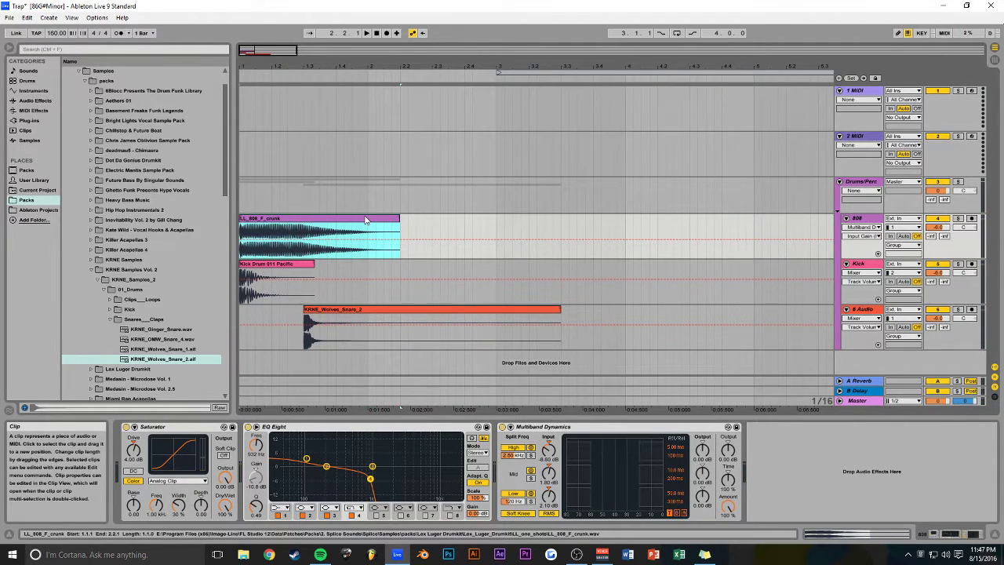
- Duplicate the 808 clip and copy the kick so both repeat at 2.2.1, and play from the start
key("ctrl+d")
left_click_drag(278, 270, 422, 274)
left_click(242, 200)
key("space")
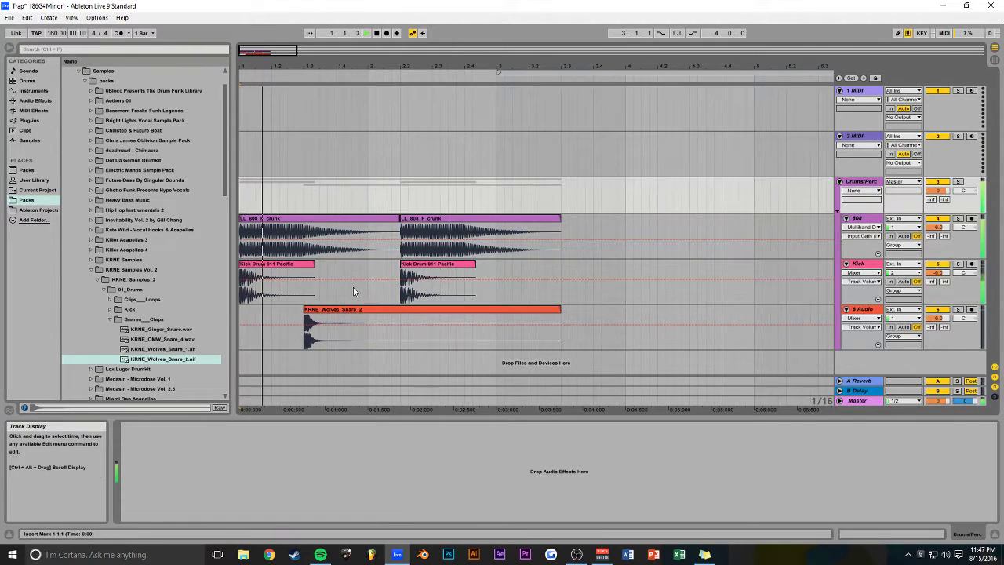
key("space")
- Shorten the snare clip to three beats, copy it to 2.3.1 and play the pattern from the start
left_click_drag(559, 311, 478, 317)
key("space")
left_click(242, 324)
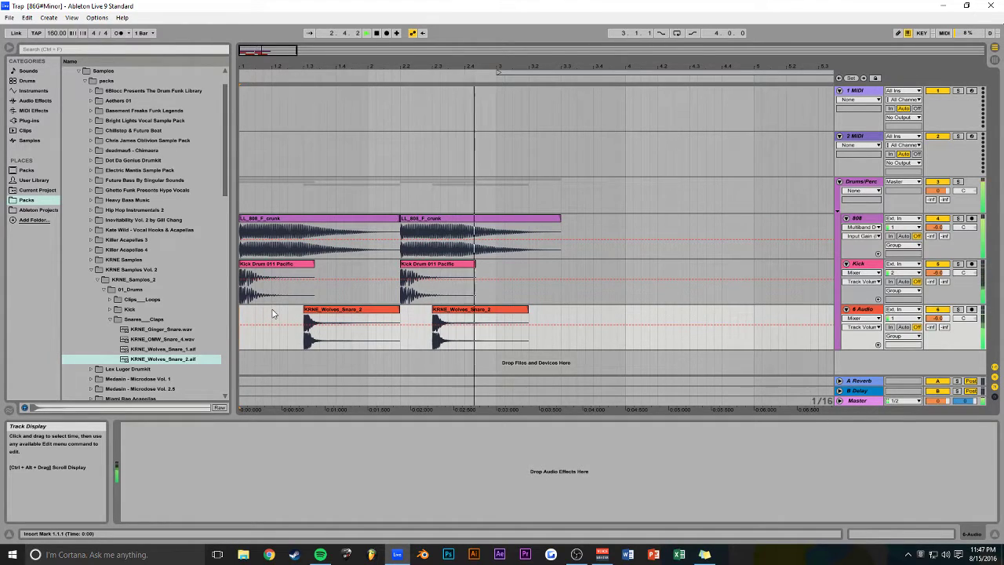
key("space")
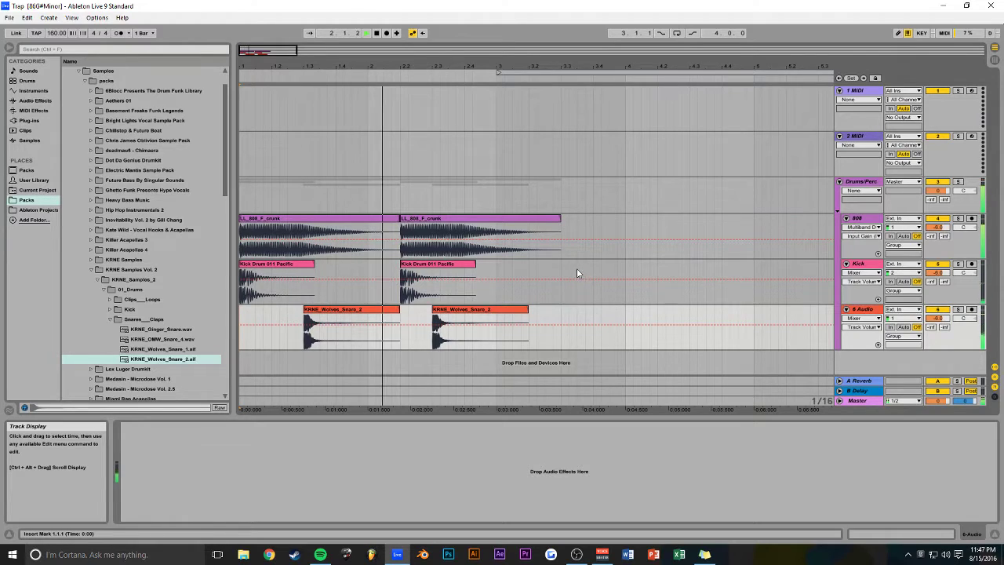
key("space")
- Cut the second 808 and second snare clips off at 3.1.1 and play the two-bar pattern
left_click_drag(561, 220, 496, 220)
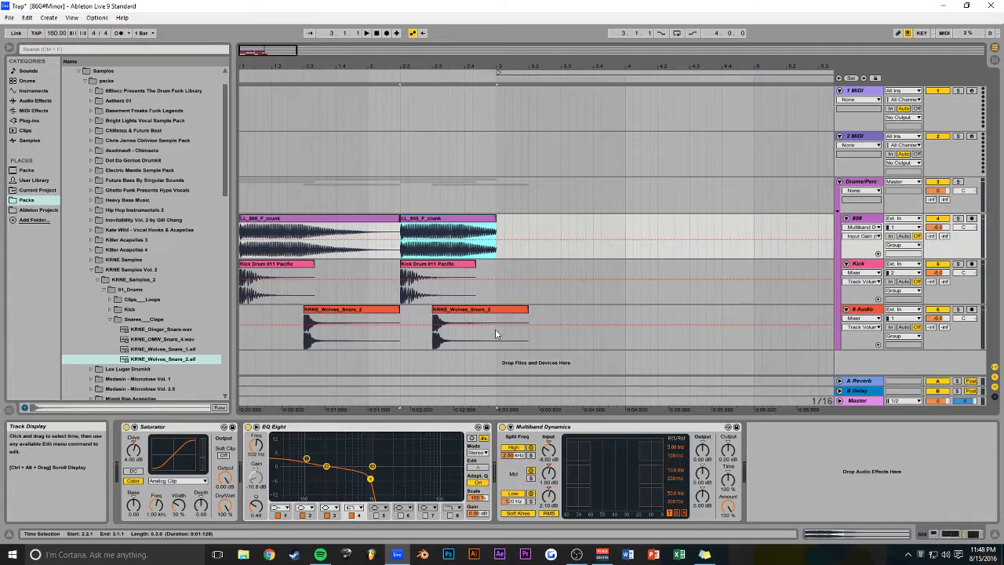
left_click(495, 335)
key("ctrl+e")
key("Delete")
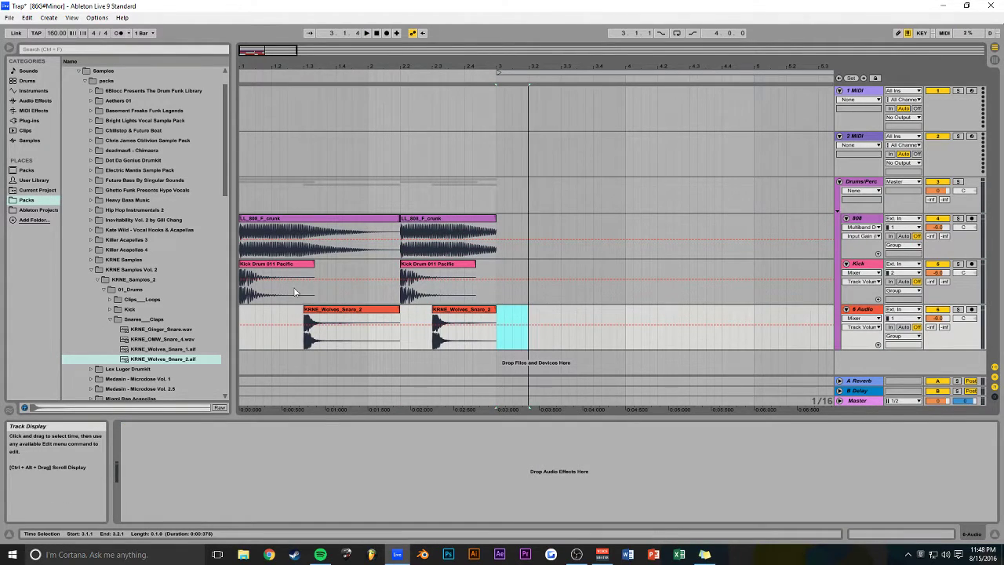
left_click(242, 323)
key("space")
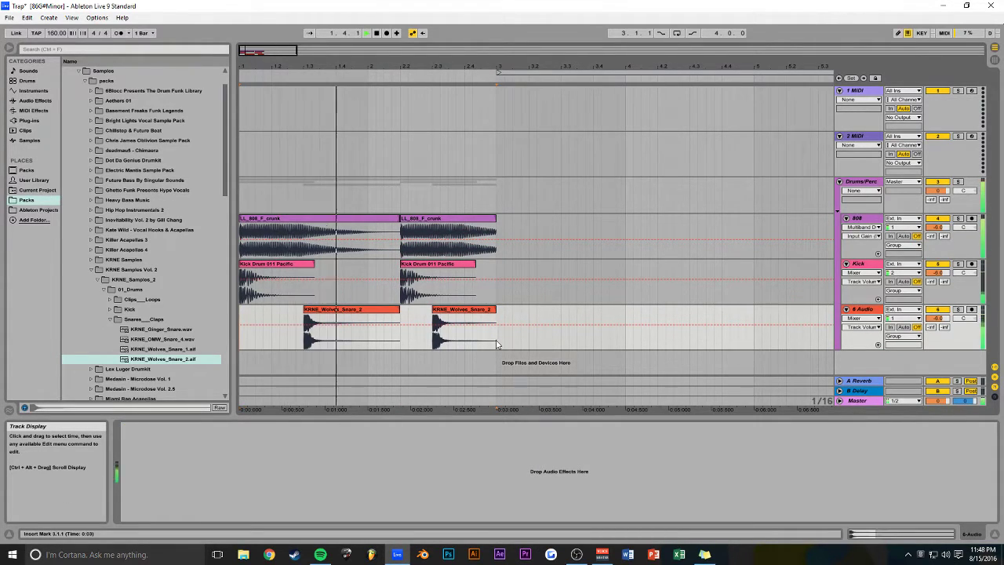
- Duplicate the two-bar 808, kick and snare pattern into bars 3 and 4
left_click_drag(497, 346, 250, 253)
key("ctrl+d")
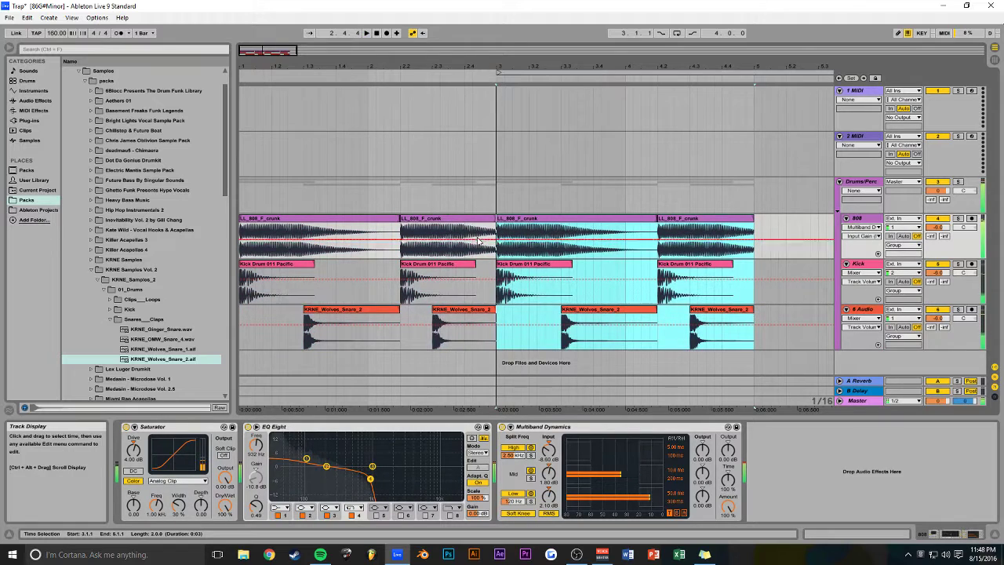
left_click(459, 252)
key("space")
- Trim the kick at 2.2.1 to one beat, copy it to 2.4.1 and display the Kick track's fades
left_click(459, 265)
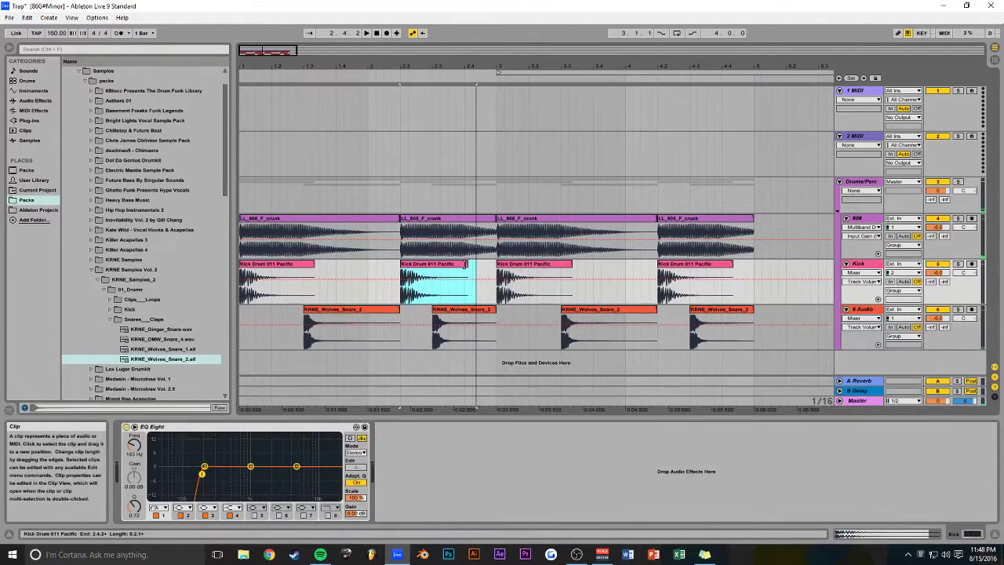
double_click(419, 267)
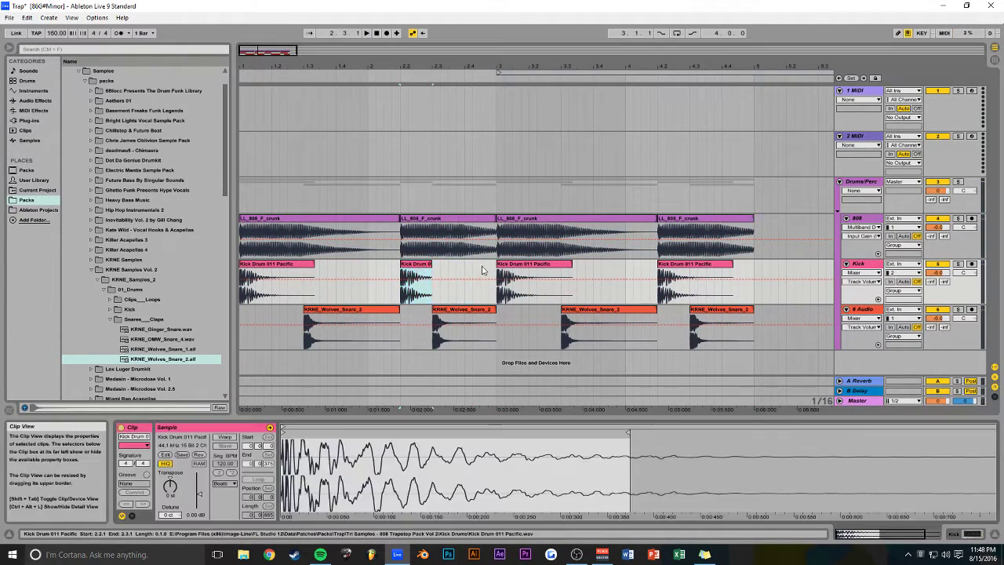
left_click_drag(409, 266, 473, 268)
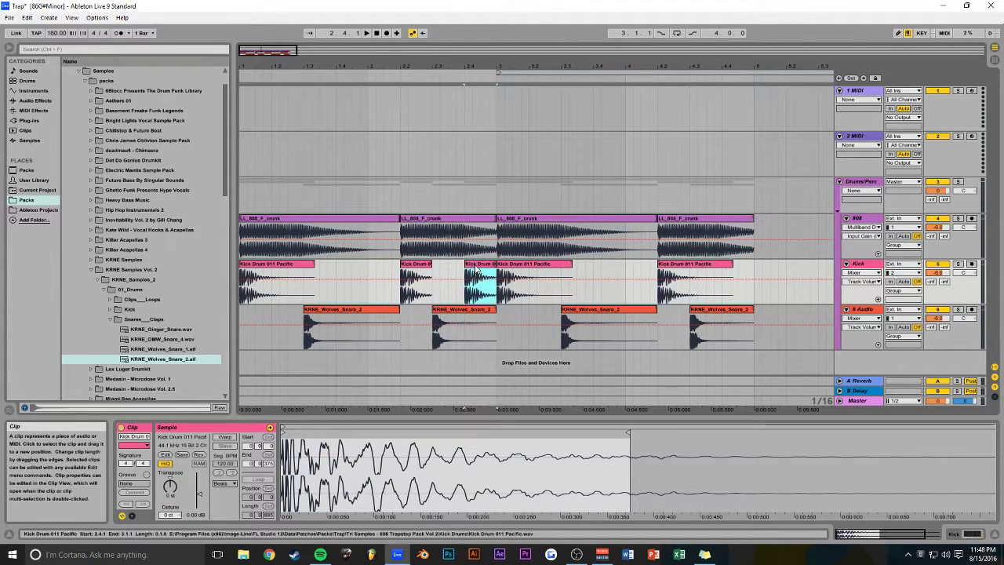
left_click(486, 280)
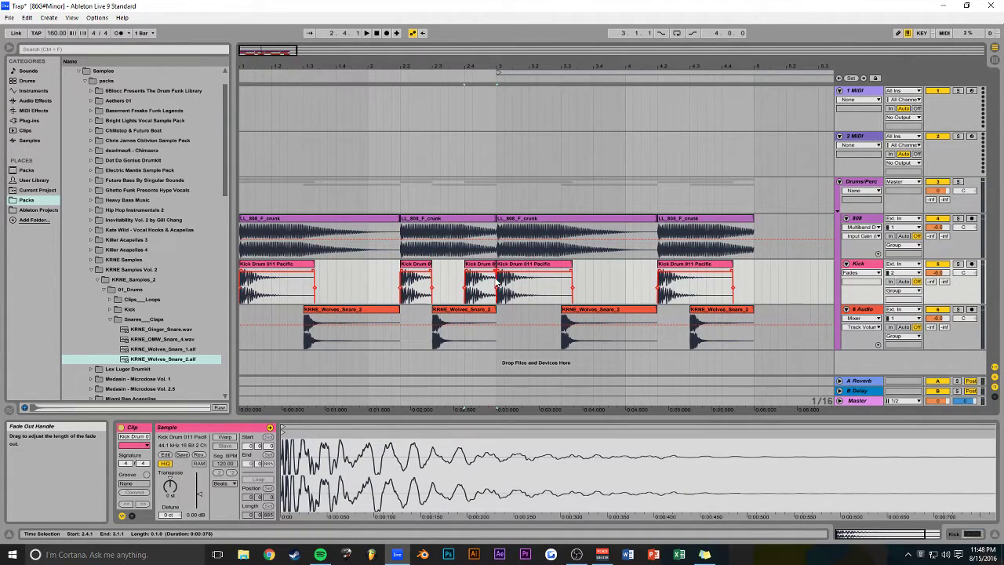
left_click(491, 267)
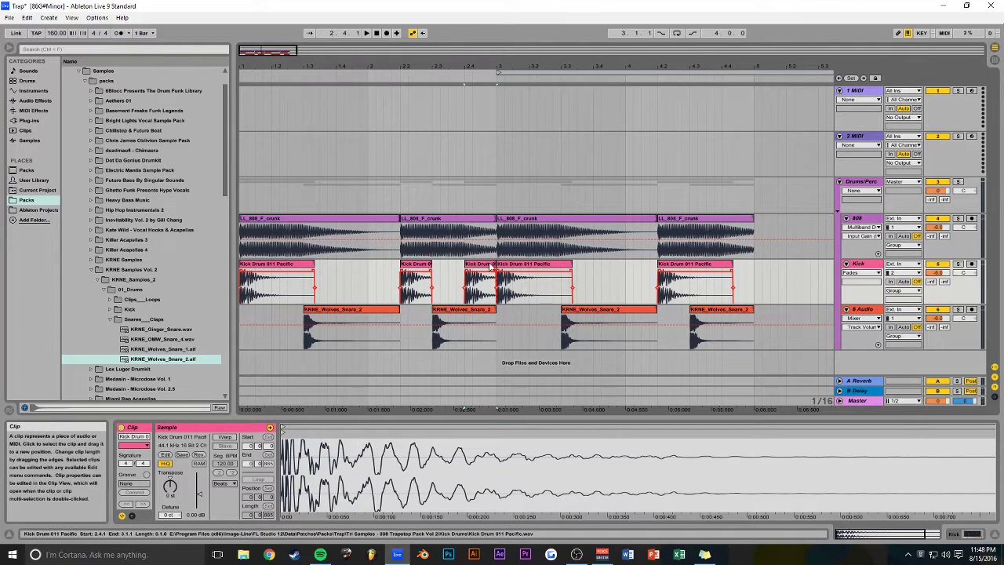
left_click(486, 266)
- Shorten the copied kick to half a beat with a fade-out and position it at 2.4.1
left_click_drag(476, 268, 489, 270)
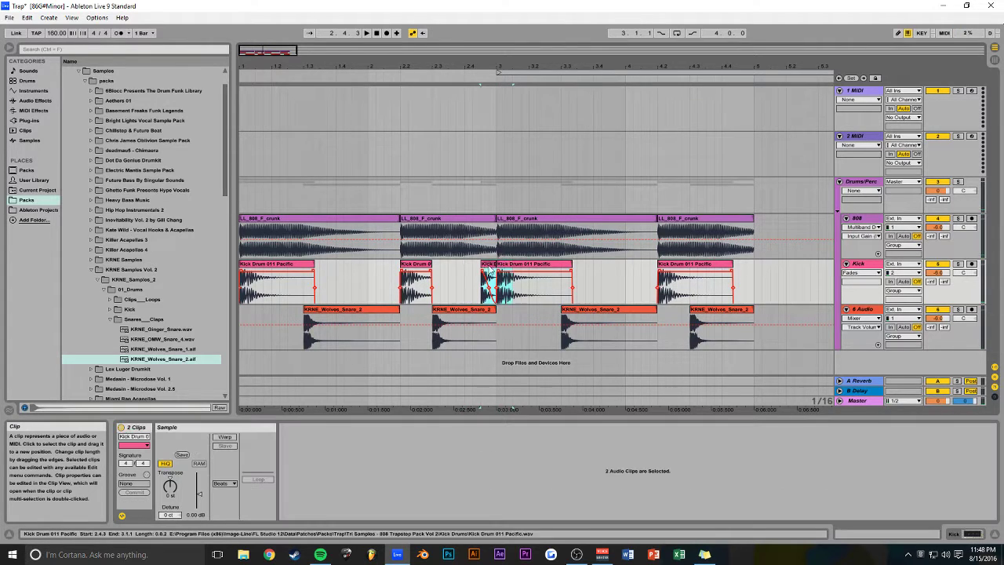
left_click(396, 284)
left_click_drag(488, 270, 472, 269)
left_click(337, 281)
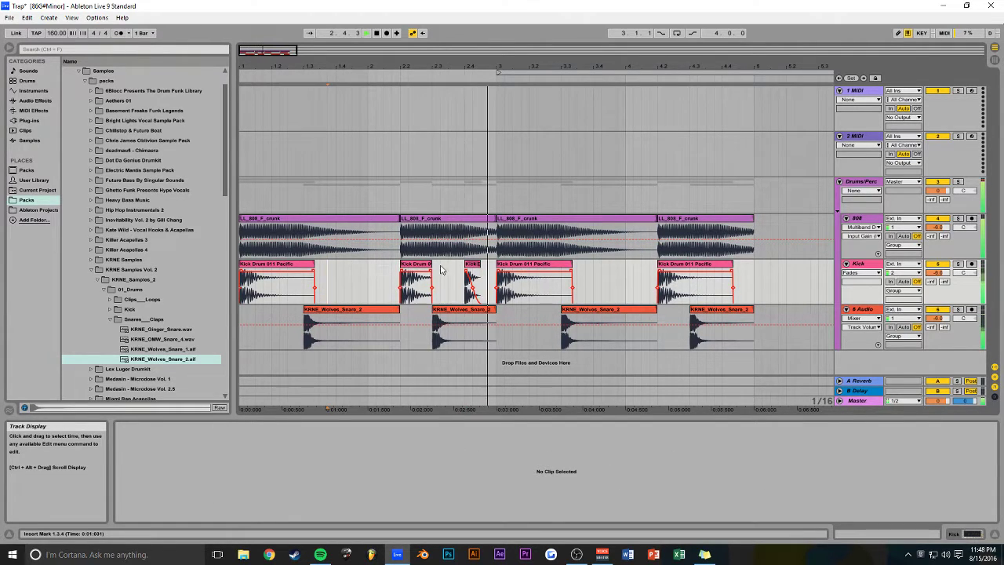
- Duplicate the short kick to 2.4.3 and steepen the fade-out curves of both short kicks
left_click(483, 271)
key("ctrl+d")
left_click(450, 279)
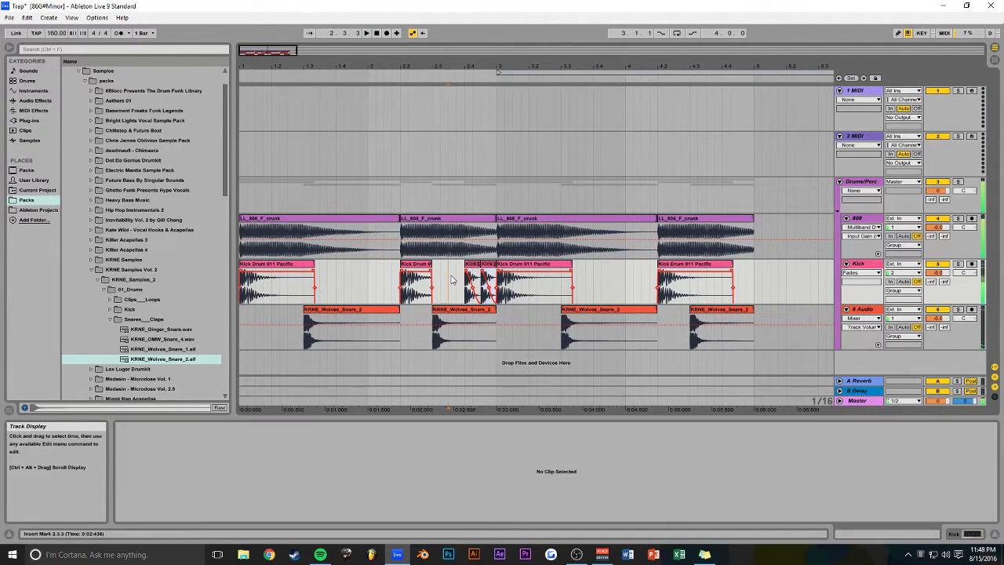
left_click_drag(472, 288, 485, 294)
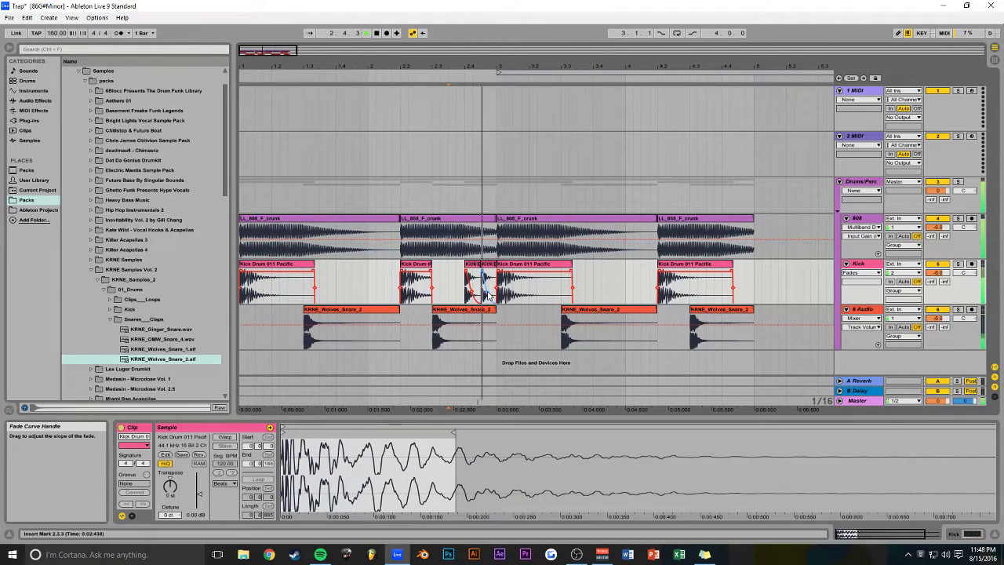
- Play the pattern from the start and loop the arrangement across bars 1 to 4
left_click(242, 157)
key("space")
key("space")
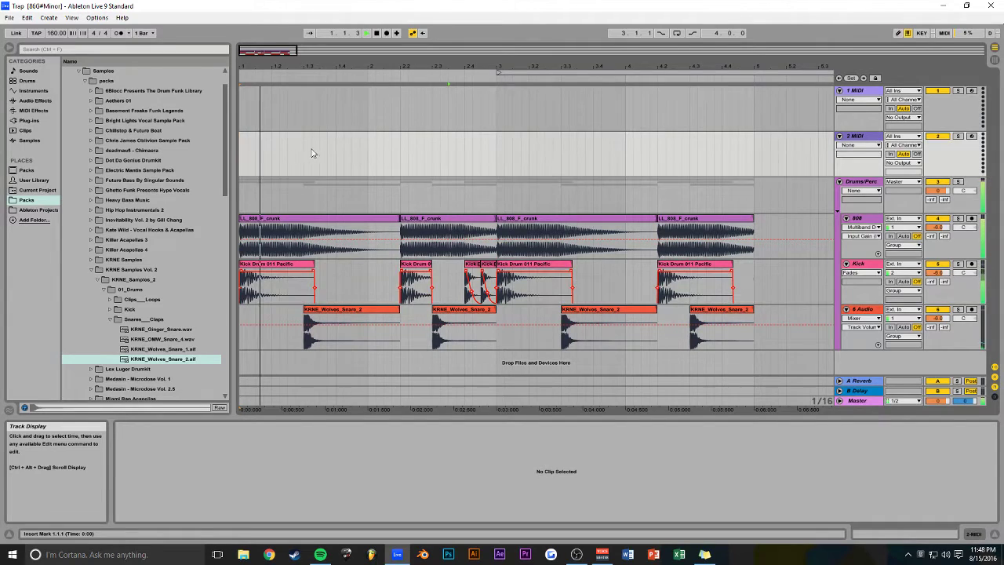
left_click_drag(552, 73, 293, 73)
left_click(677, 33)
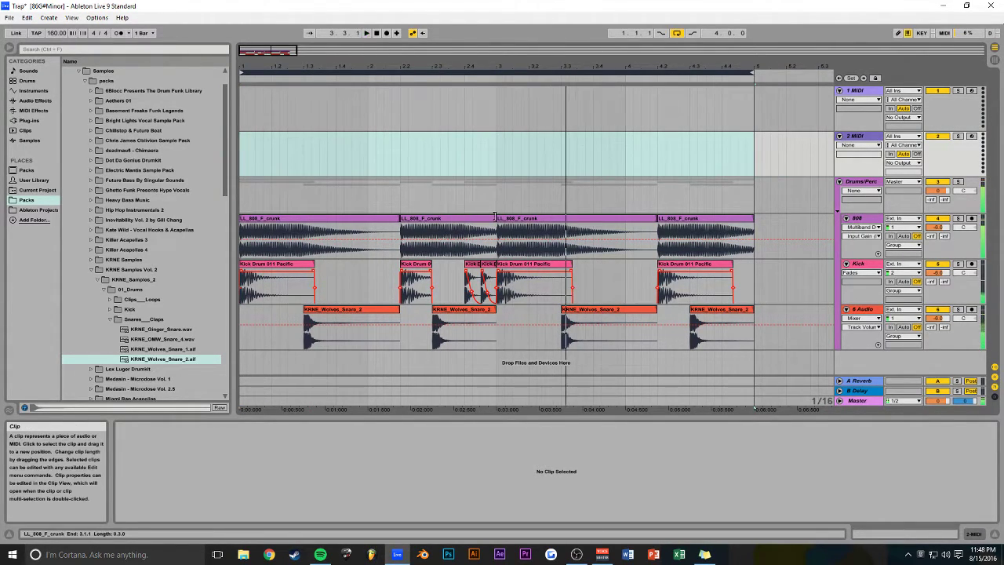
- Delete the short kick at 2.4.1, listen to the loop, and move the remaining short kick from 2.4.3 to 2.4.1
left_click(473, 271)
key("Delete")
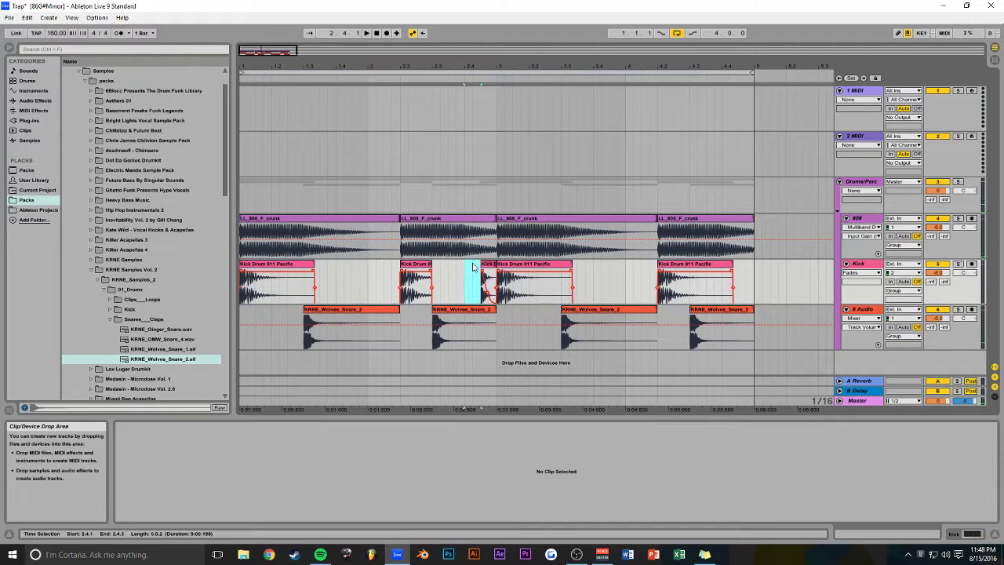
left_click(401, 192)
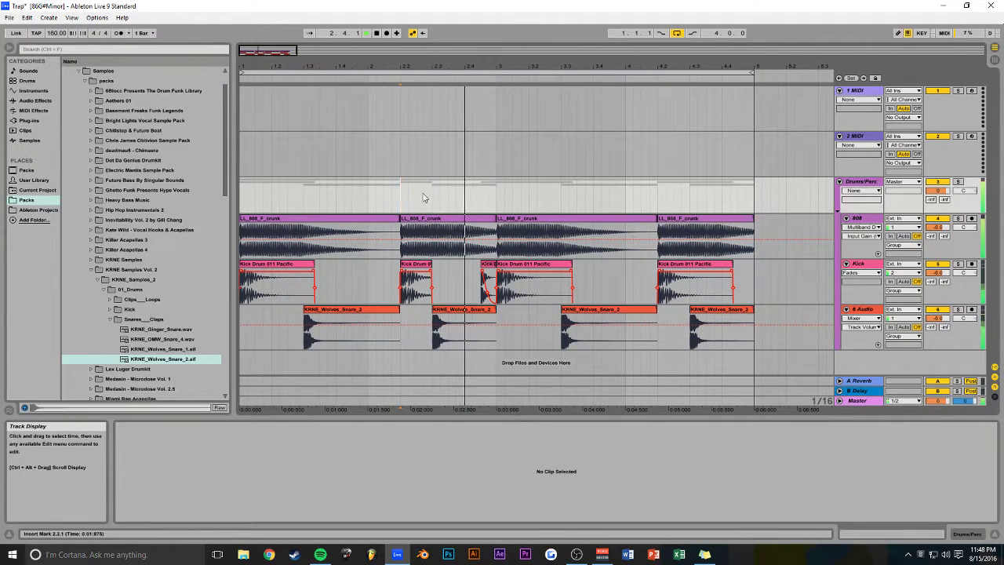
key("space")
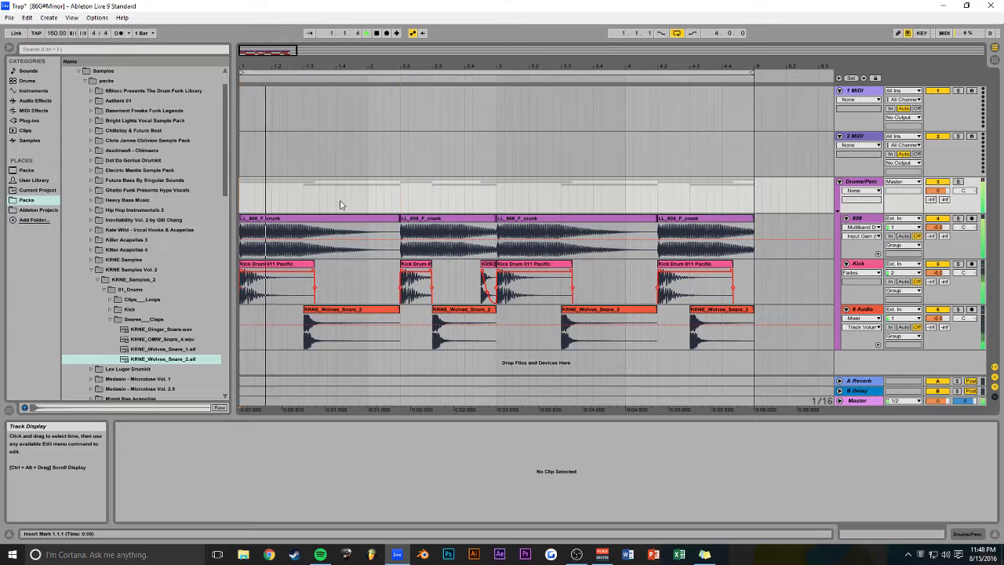
key("space")
left_click(458, 286)
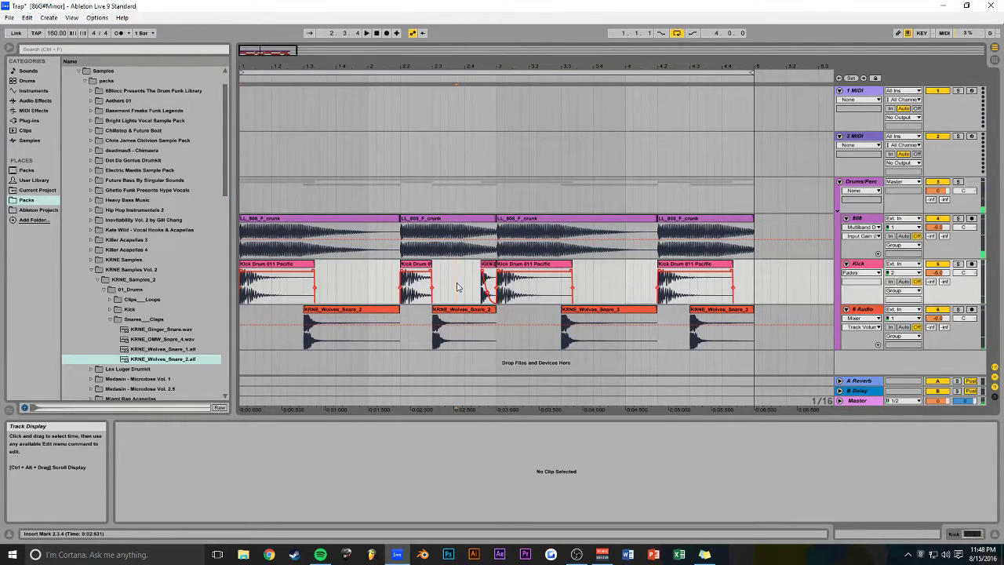
left_click_drag(486, 273, 470, 273)
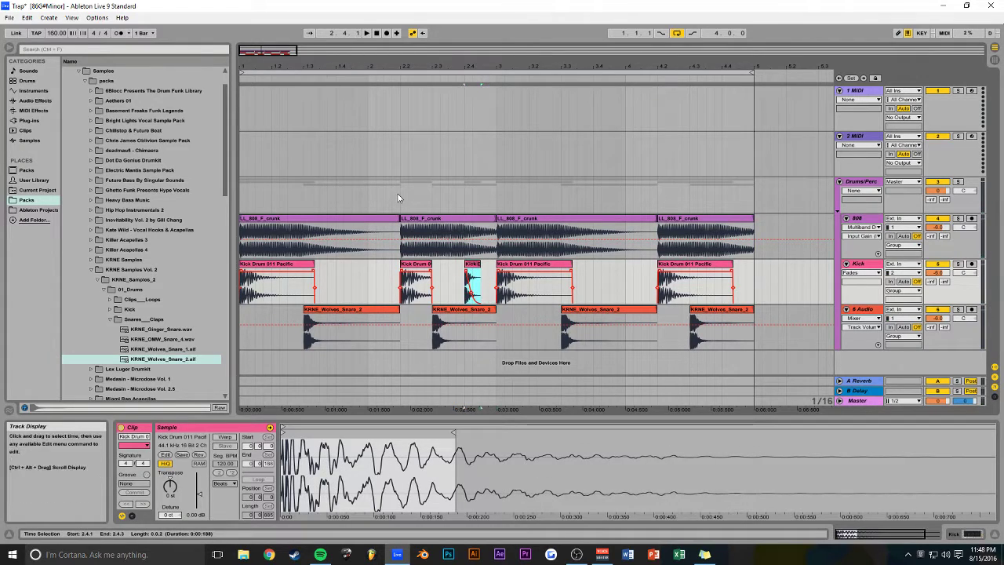
- Move the short kick at 2.4.1 to 2.3.3, listening to the pattern from 2.1.1 and 2.2.1
left_click(369, 197)
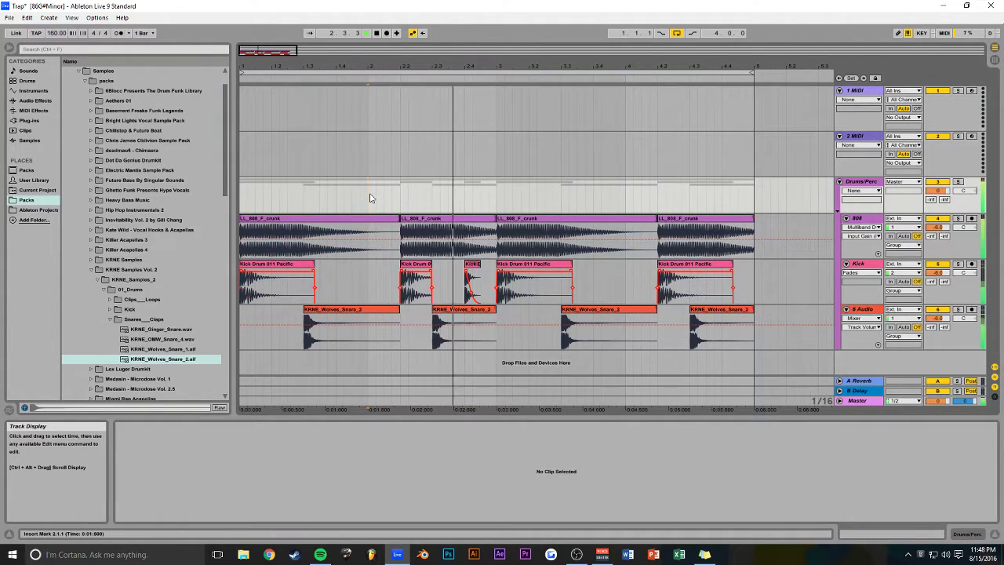
left_click_drag(473, 273, 456, 273)
left_click(401, 198)
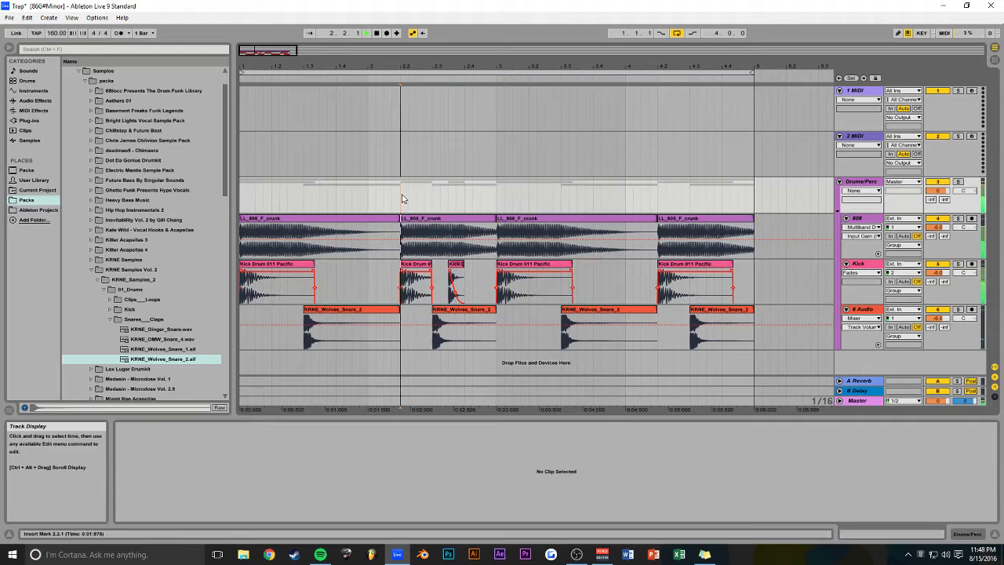
- Duplicate the 808 section from 2.2.1 to 2.3.3 so it retriggers at 2.3.3, listen from 2.2.1, and save the project
left_click_drag(401, 235, 449, 218)
key("ctrl+d")
key("space")
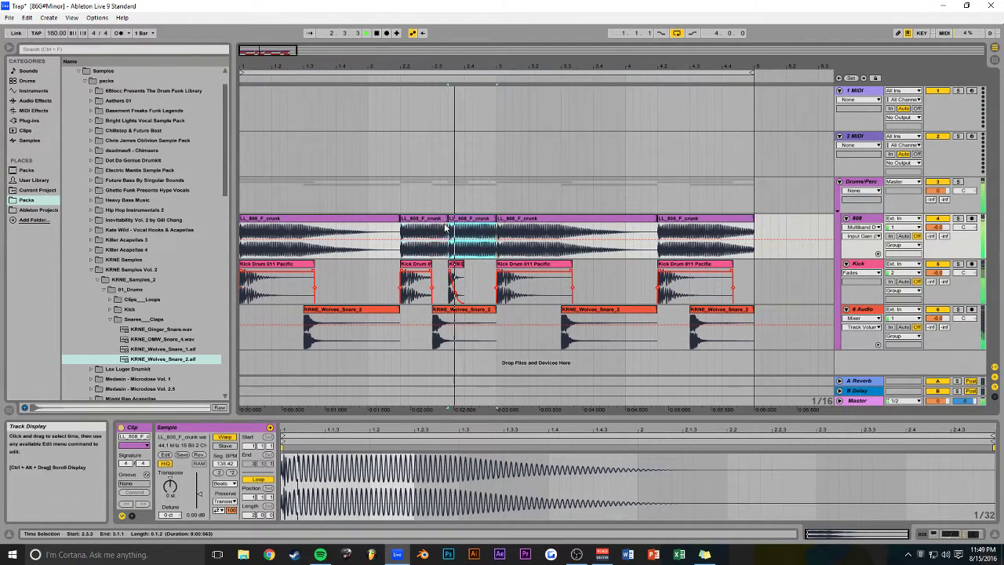
key("space")
left_click(400, 193)
key("space")
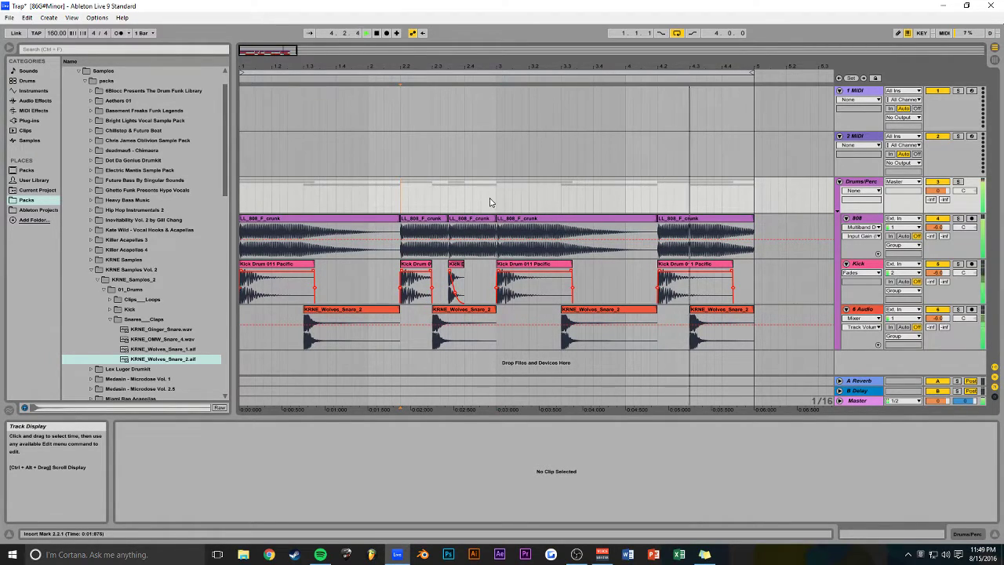
key("ctrl+s")
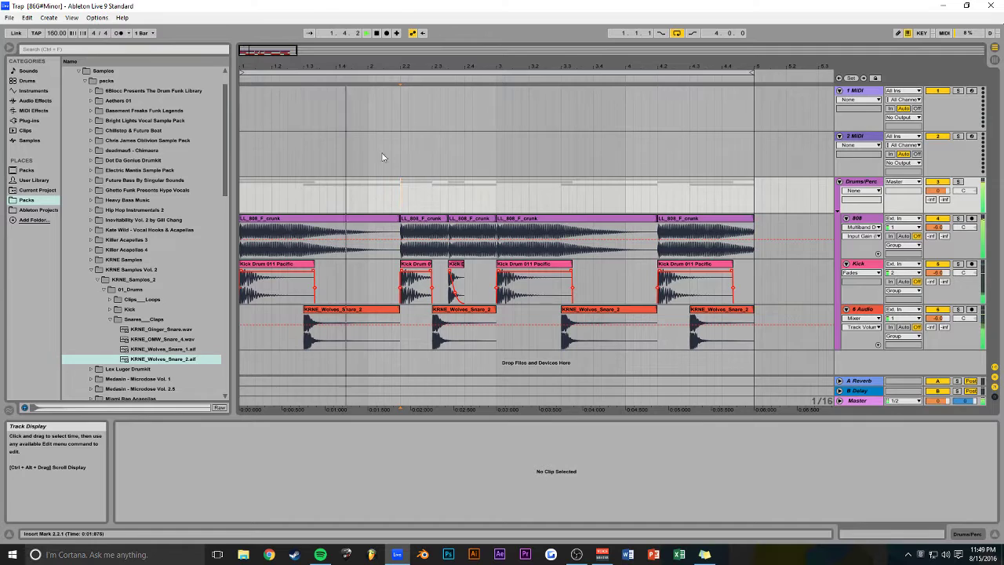
- Play the loop from the start and add a long fade to the 808 clip at 2.2.1
left_click_drag(278, 51, 278, 31)
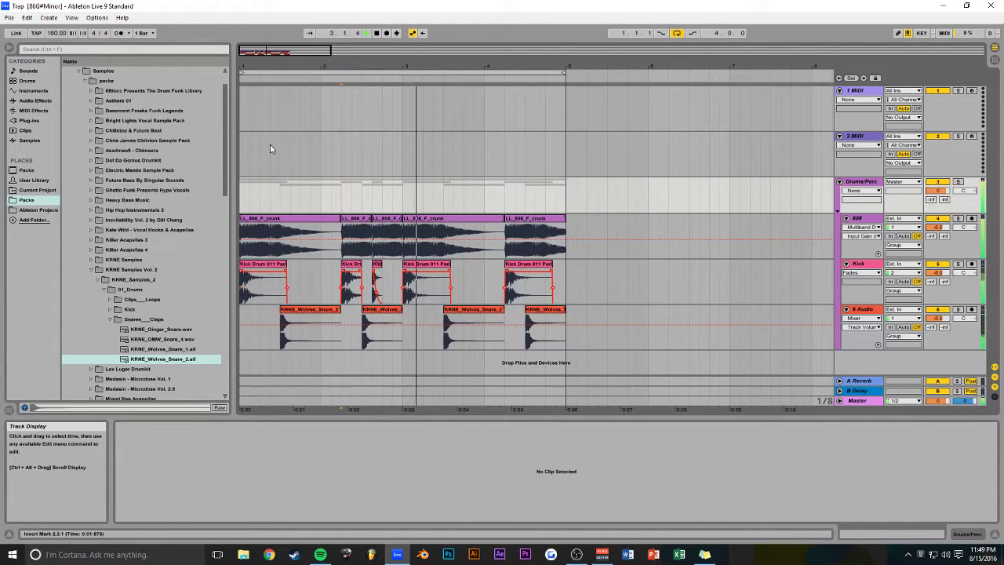
left_click(241, 157)
key("space")
left_click(366, 228)
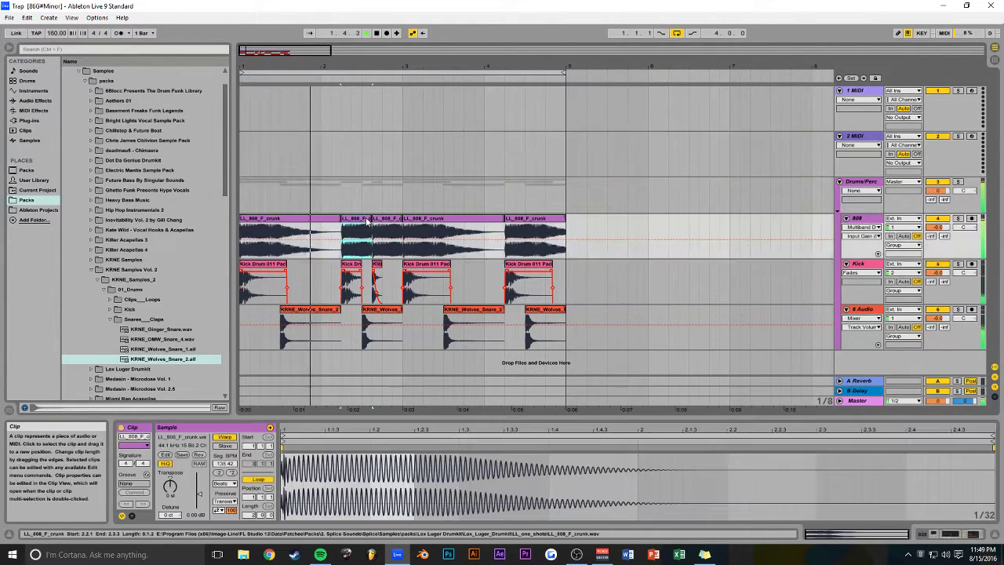
left_click_drag(366, 228, 342, 230)
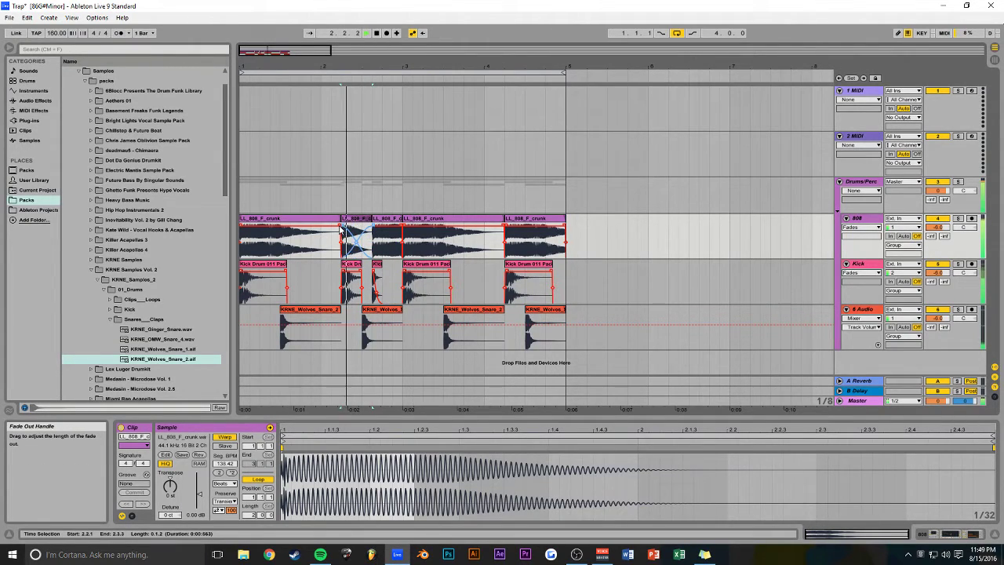
- Add a long fade to the 808 clip at 2.3.3, shorten it slightly, and listen from 2.2.1
left_click(339, 201)
key("space")
left_click(395, 220)
left_click_drag(399, 227, 363, 223)
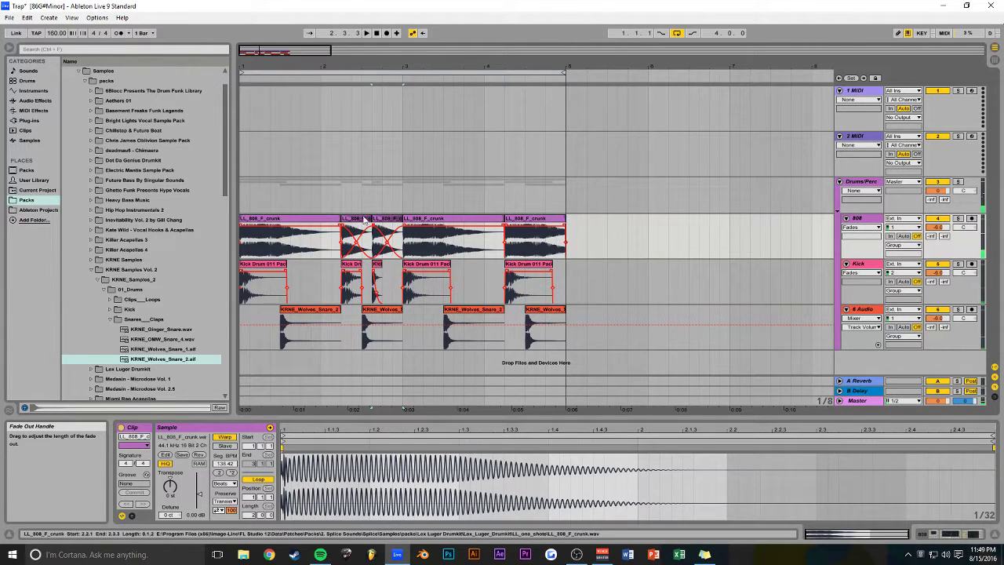
left_click(340, 196)
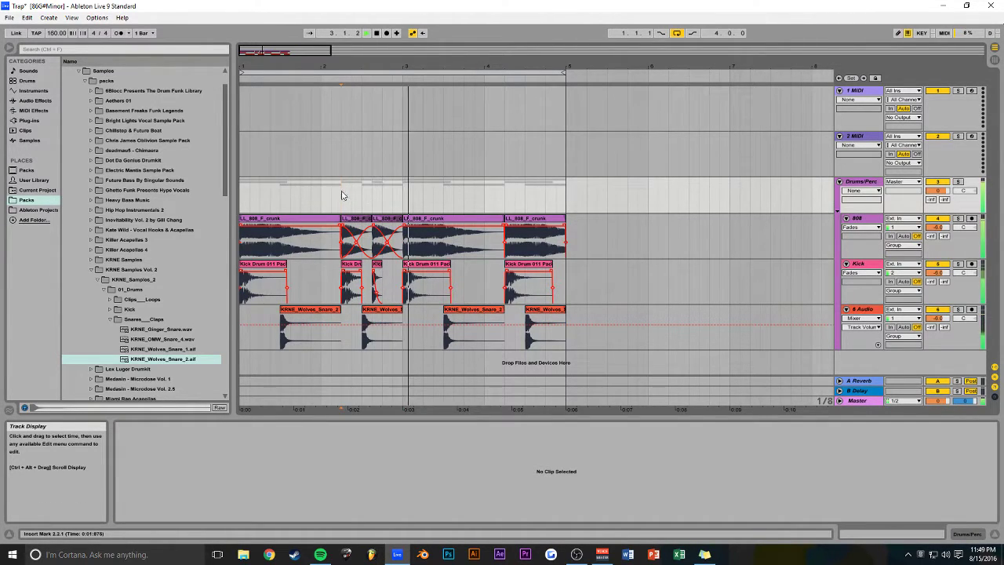
key("space")
left_click_drag(374, 228, 383, 230)
key("space")
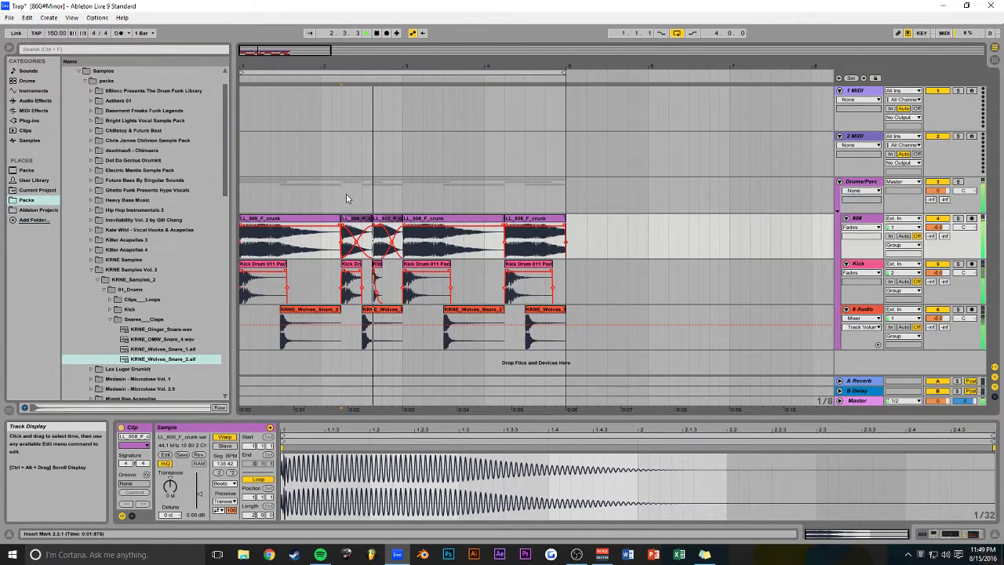
- Browse the sample packs to Breaktweaker's 4-HiHat Basics folder and audition BT-Hat 808 Closed04.wav
left_click_drag(331, 50, 310, 50)
left_click(91, 270)
scroll(88, 196, "up", 2)
left_click(66, 80)
left_click(66, 131)
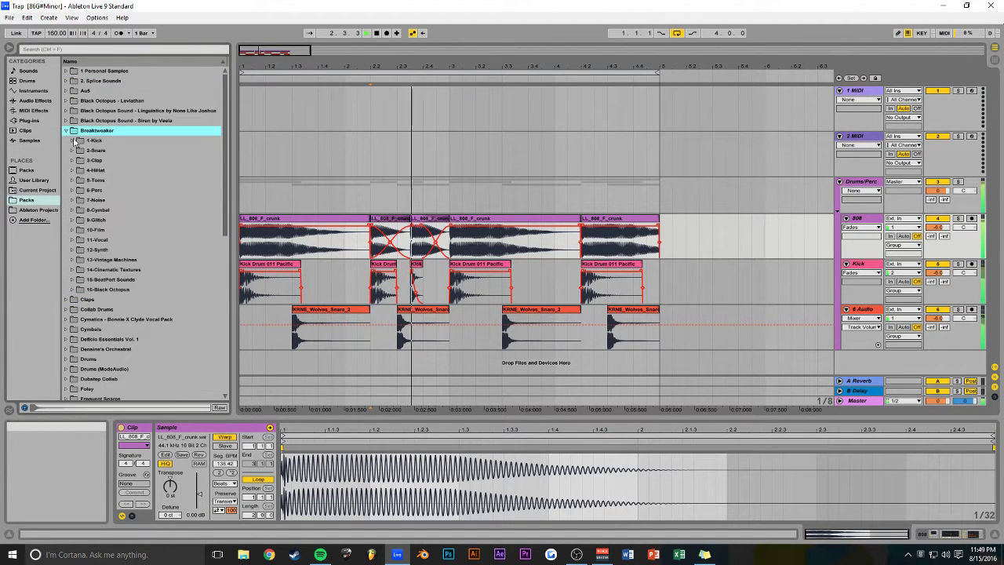
left_click(73, 171)
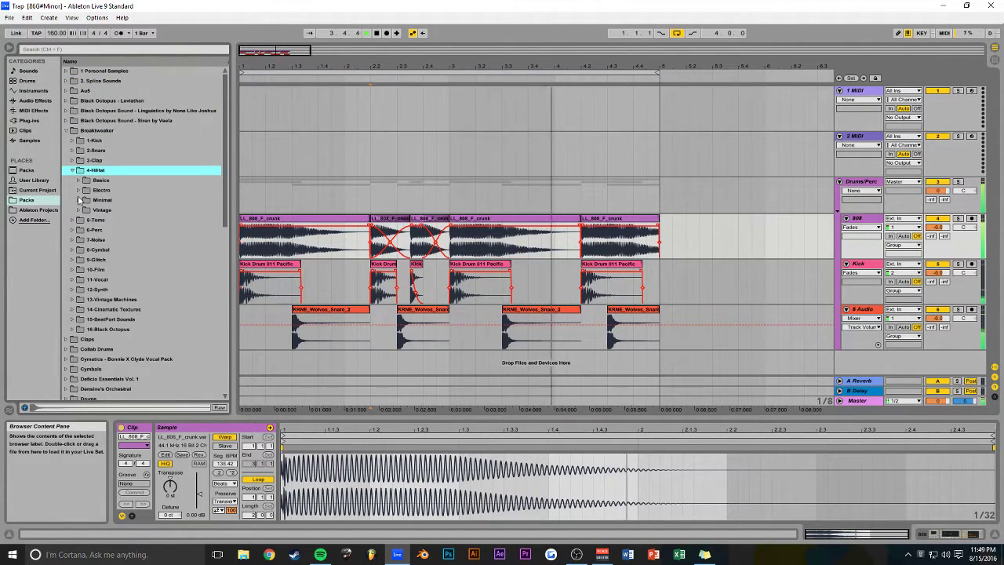
left_click(77, 181)
left_click(116, 250)
scroll(141, 245, "down", 6)
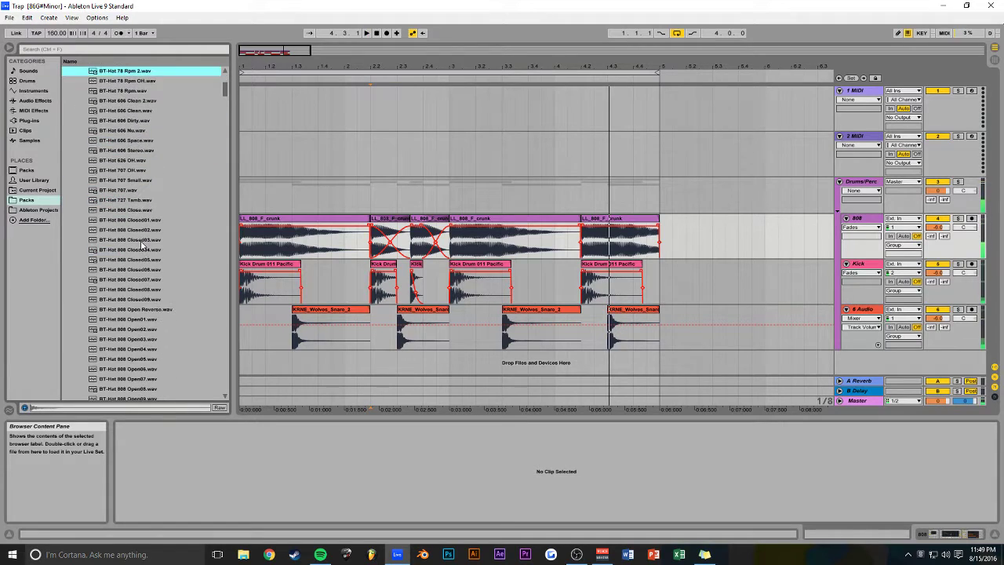
left_click(102, 250)
- Rename the 6 Audio track to Snare and raise its A Reverb send to about -11 dB during playback
left_click(865, 310)
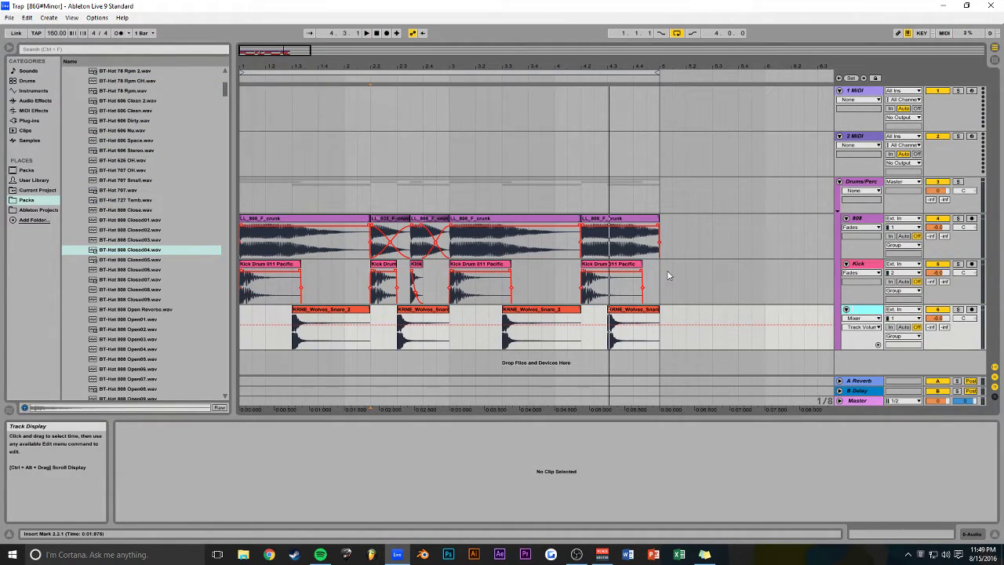
left_click(867, 310)
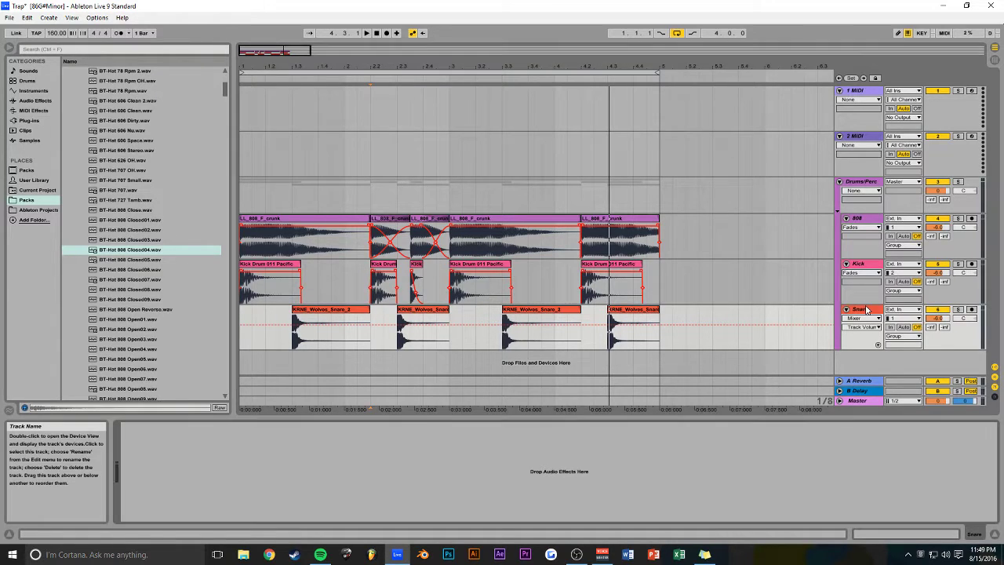
key("space")
left_click_drag(931, 328, 931, 280)
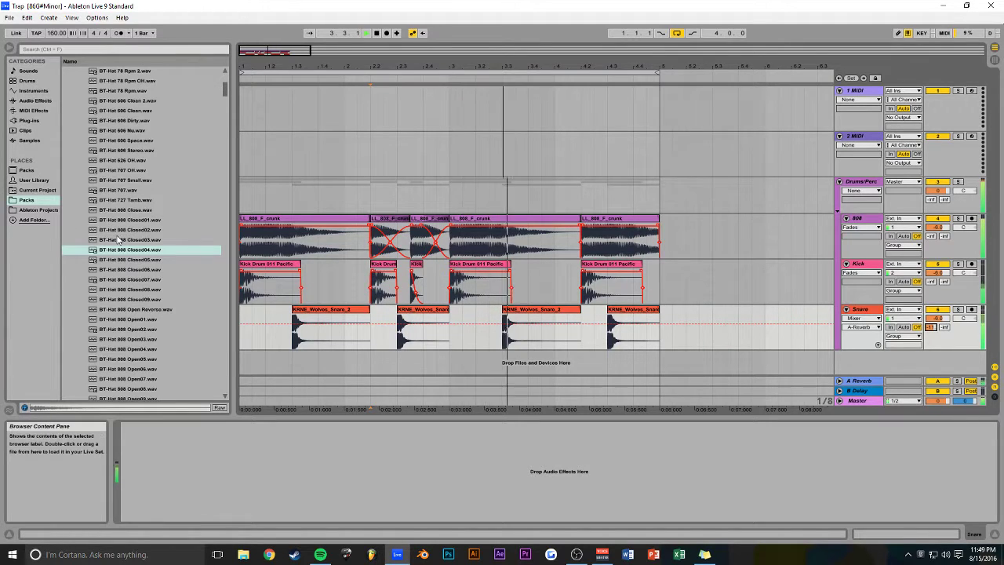
- Add BT-Hat 808 Closed04.wav at 1.1.1 on a new track named Hi Hat inside the Drums/Perc group
left_click_drag(129, 254, 383, 351)
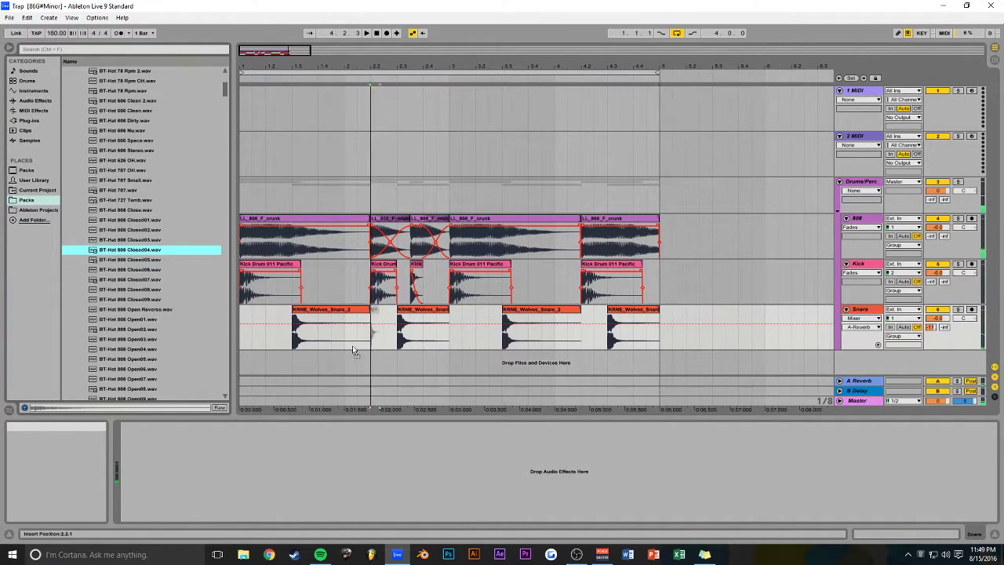
left_click_drag(243, 357, 242, 356)
left_click_drag(855, 335, 784, 326)
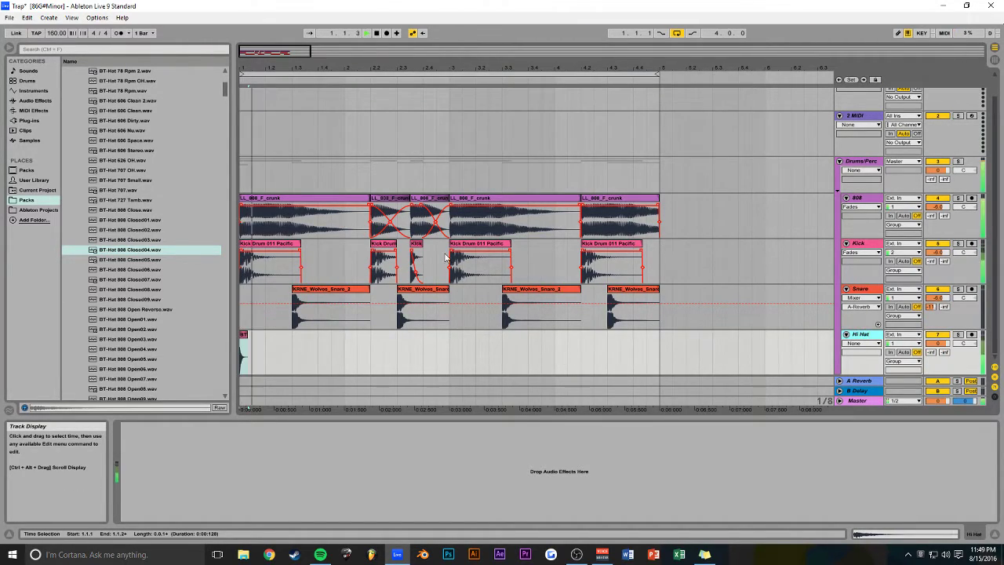
- Shorten the hi-hat to a sixteenth note with a fade-out, duplicate it into a run of five, and listen from the start
left_click_drag(294, 57, 250, 335)
key("space")
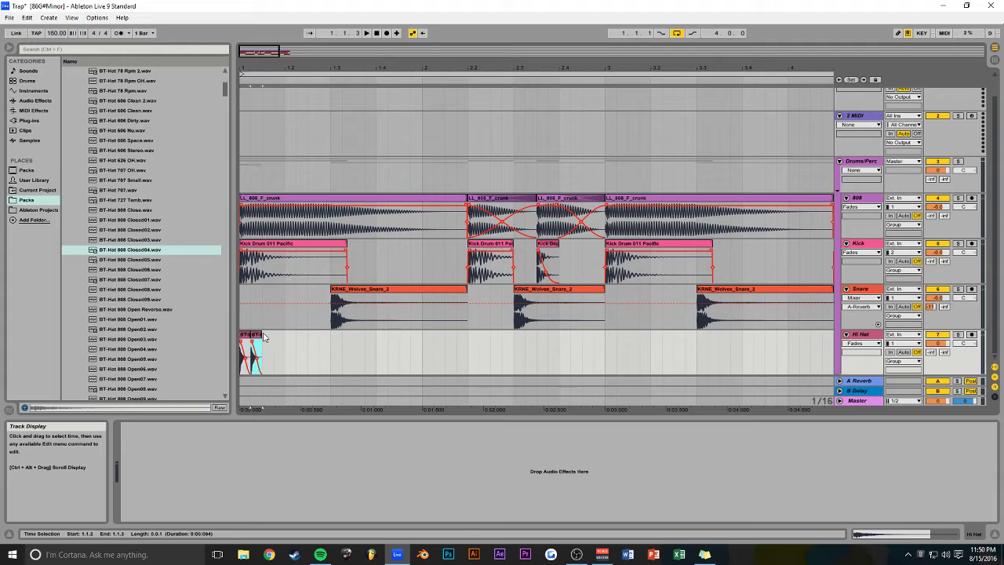
key("ctrl+d")
key("ctrl+d")
key("ctrl+d")
left_click(241, 316)
key("space")
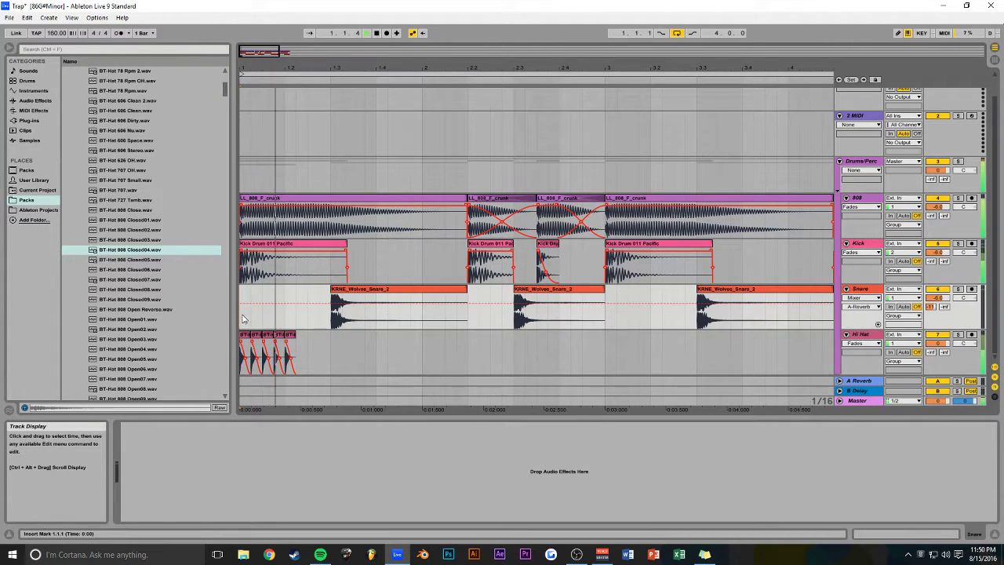
- Delete the fifth hi-hat and repeat the remaining four-hat block until it fills bars 1 to 4, then play the loop
left_click(292, 337)
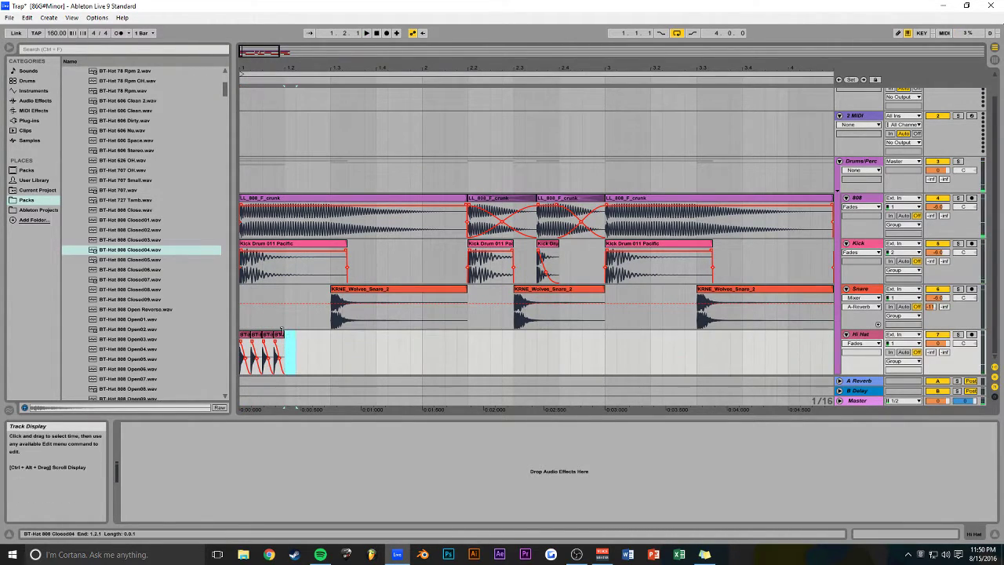
left_click(259, 337, "shift")
key("ctrl+d")
key("ctrl+d")
key("ctrl+d")
key("ctrl+d")
key("ctrl+d")
key("ctrl+d")
key("ctrl+d")
key("ctrl+d")
key("ctrl+d")
key("ctrl+d")
key("ctrl+d")
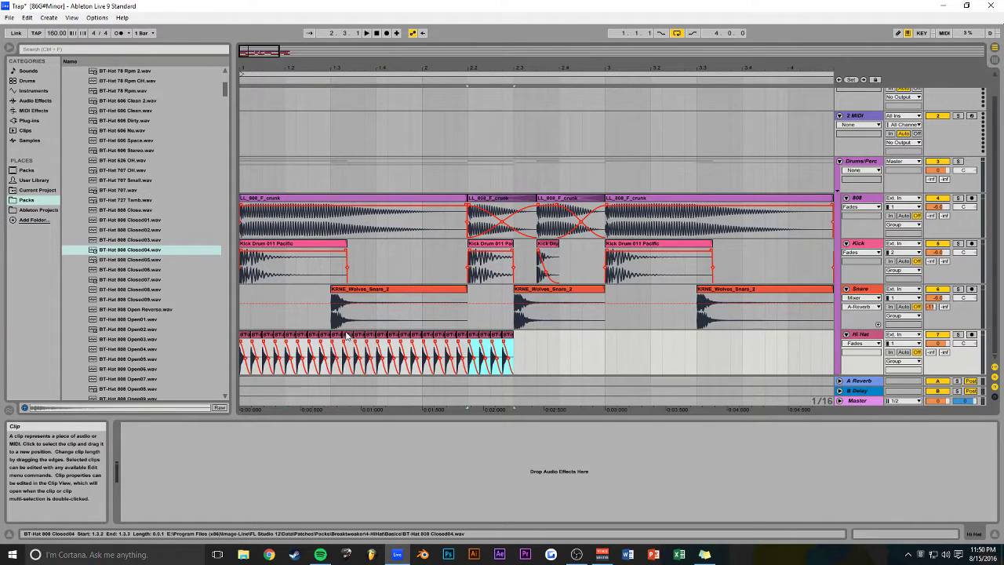
left_click_drag(267, 51, 307, 58)
key("ctrl+d")
key("ctrl+d")
key("ctrl+d")
key("ctrl+d")
key("space")
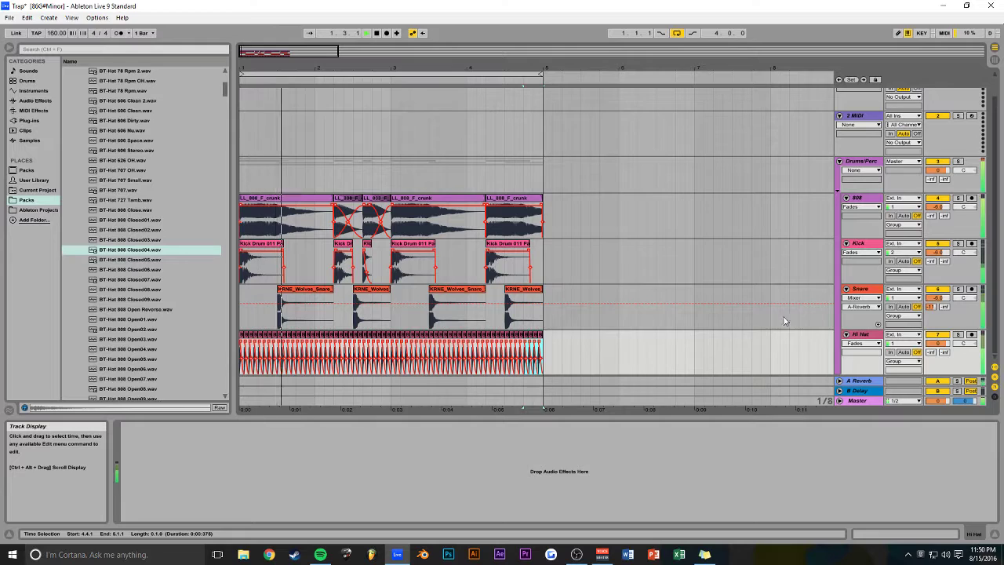
- Lower the Hi Hat track volume and delete the hi-hats from 1.4.2 onward, listening from the start
left_click(933, 344)
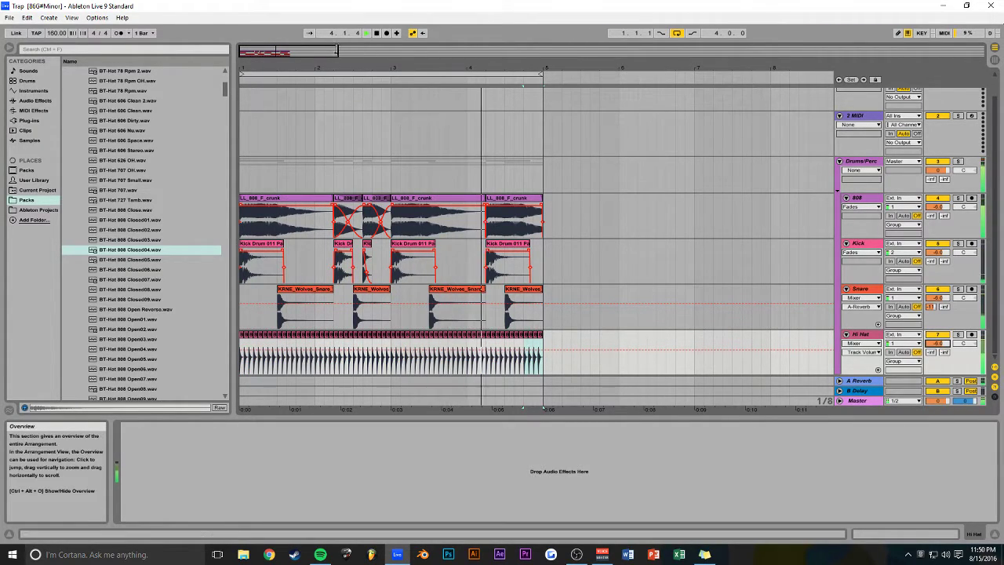
left_click_drag(337, 52, 323, 52)
key("space")
left_click_drag(634, 362, 310, 343)
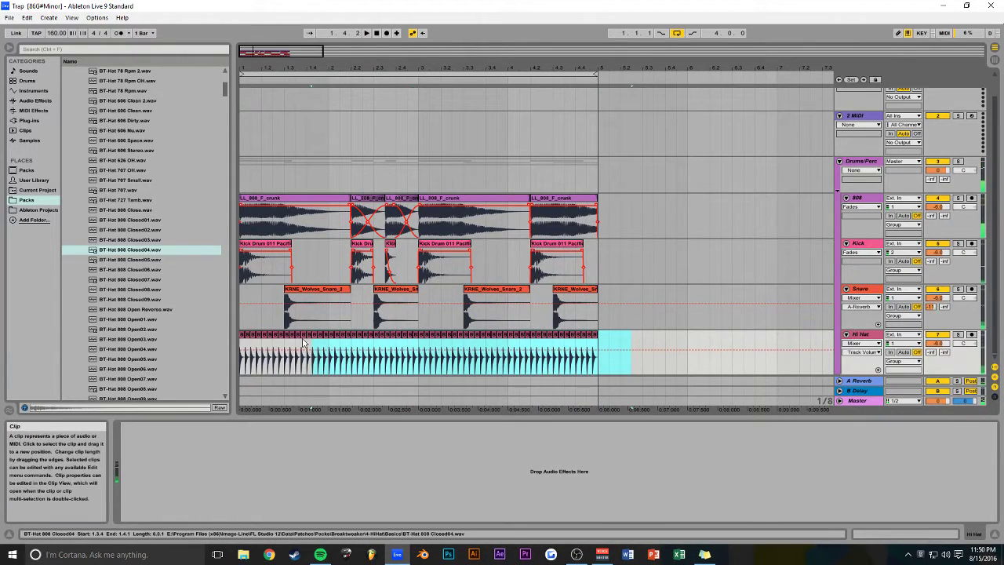
key("Delete")
left_click(241, 313)
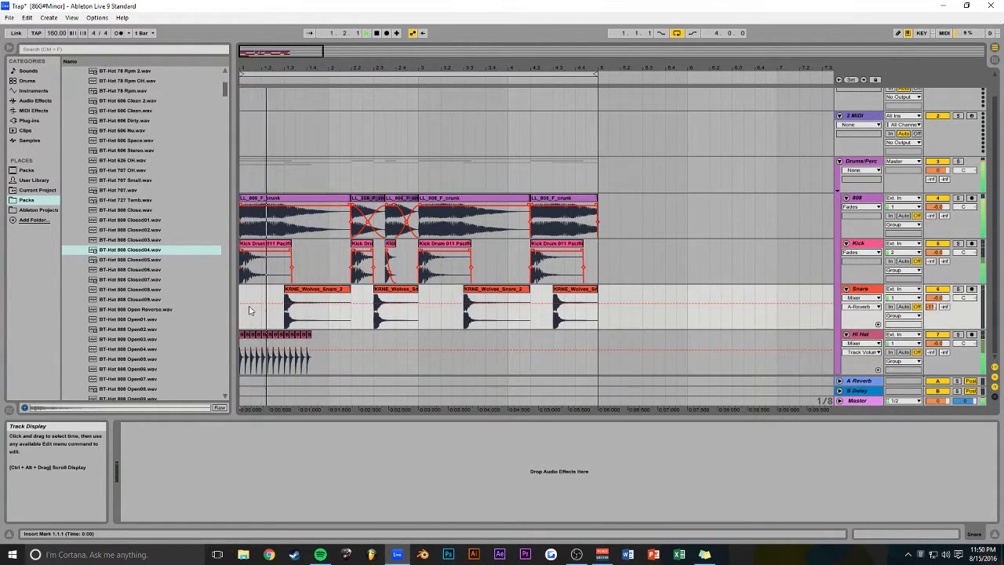
- Copy the last hi-hat to 2.1.1, shorten it to a sixteenth triplet, and duplicate it into six hats ending at 2.2.1
left_click(310, 338)
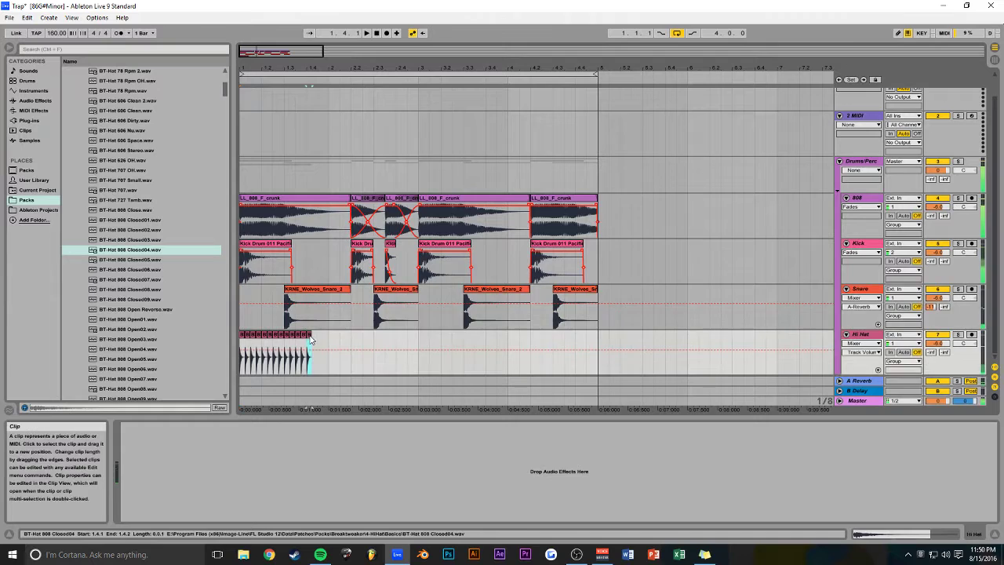
double_click(310, 339)
left_click_drag(310, 338, 331, 345)
left_click_drag(302, 49, 262, 53)
left_click_drag(418, 336, 413, 336)
key("ctrl+d")
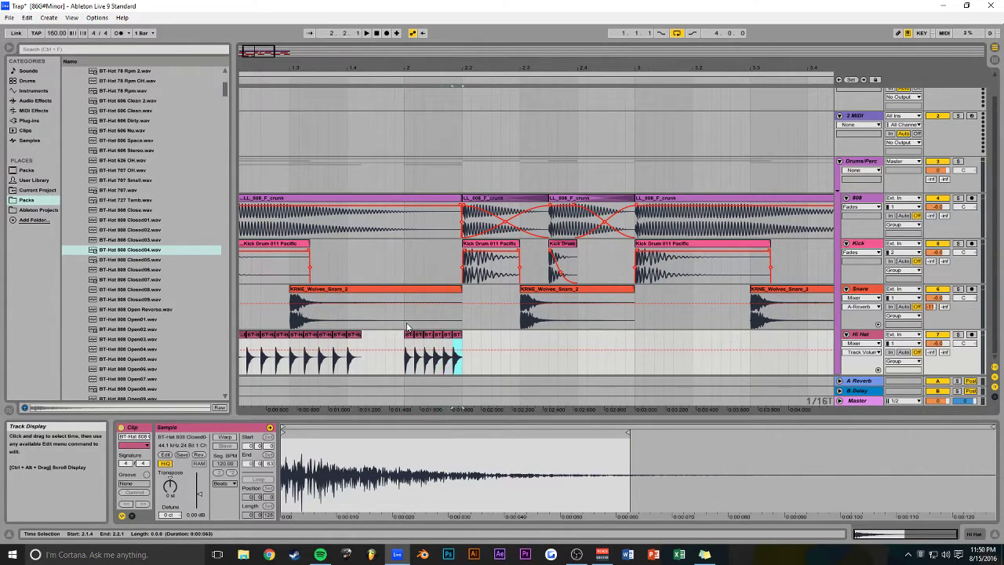
- Listen to the triplet roll and copy the hi-hat at 1.4.1 to 1.4.3
left_click(405, 317)
key("space")
key("space")
key("space")
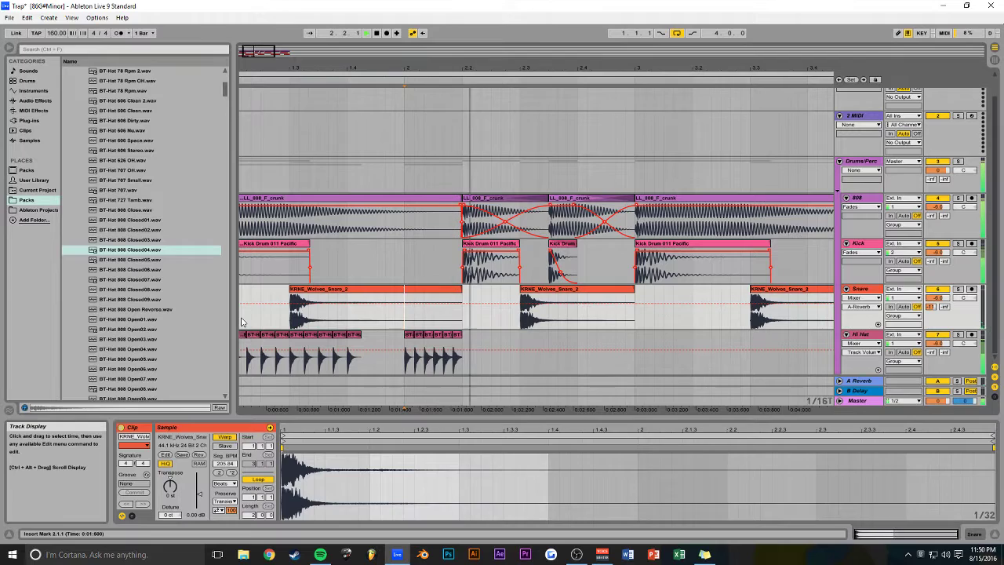
left_click(242, 321)
key("space")
left_click_drag(355, 336, 383, 339)
key("space")
key("space")
- Copy the six-hat triplet roll to 2.2.3 and listen from 2.1.1
left_click_drag(461, 345, 486, 339)
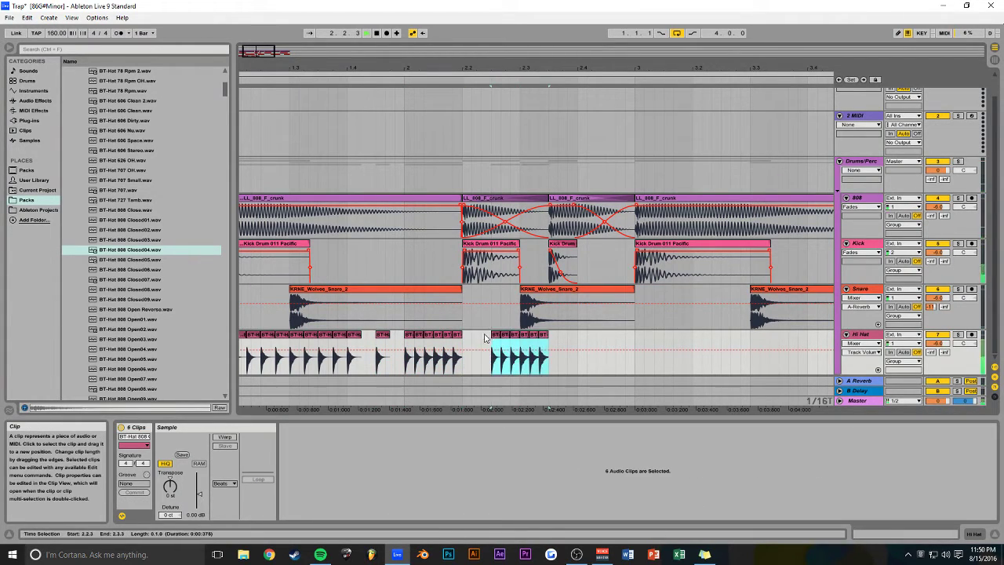
left_click(400, 272)
key("space")
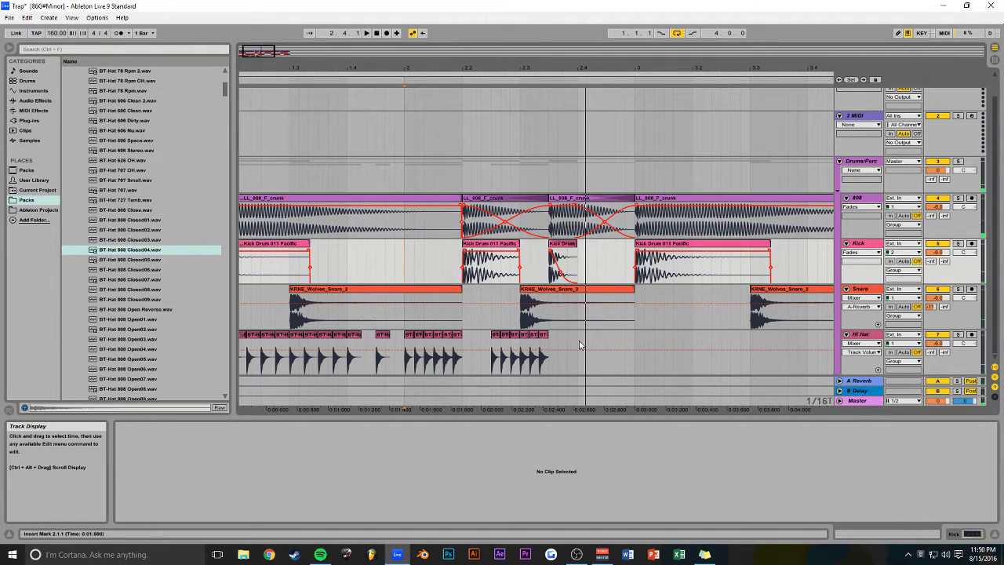
- Duplicate the Hi Hat section from 2.1.1 to 2.4.1 directly after itself and listen from 2.1.1
left_click_drag(575, 343, 404, 345)
key("ctrl+d")
key("space")
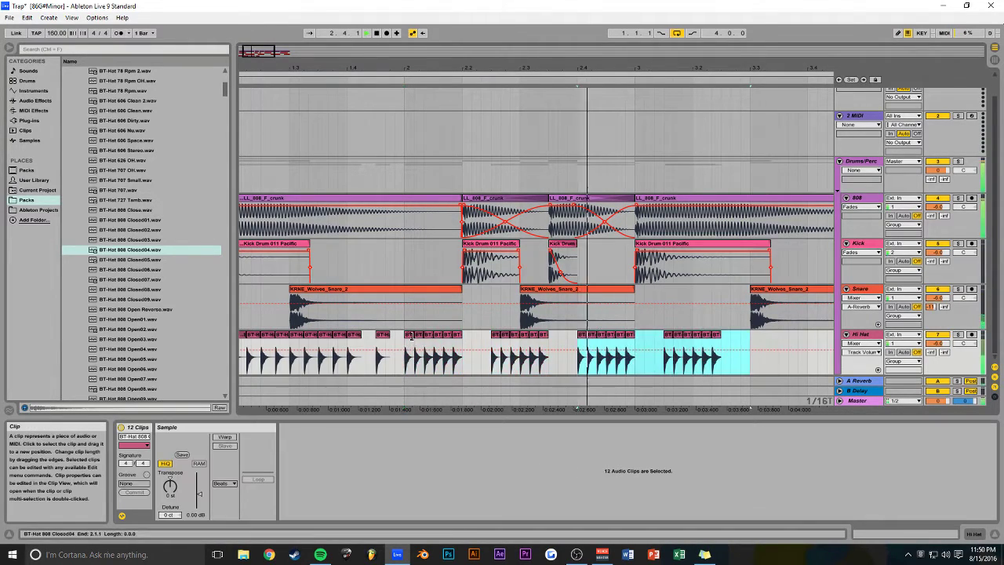
left_click(417, 315)
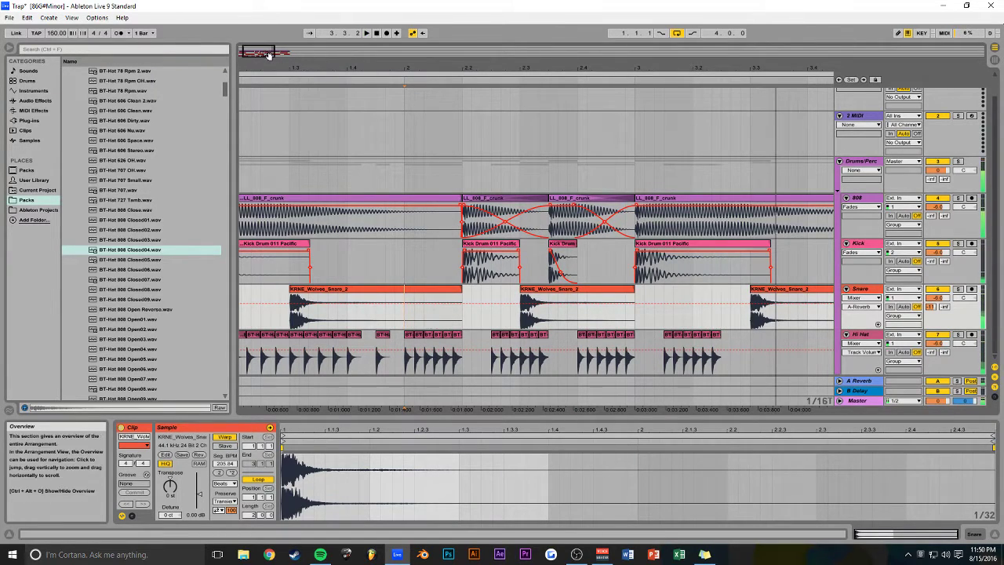
- Save the set and copy the four hi-hats from 1.3.2 to 1.4.2 to 3.3.1 on the Hi Hat track
left_click_drag(270, 55, 281, 53)
key("ctrl+s")
left_click_drag(347, 348, 320, 344)
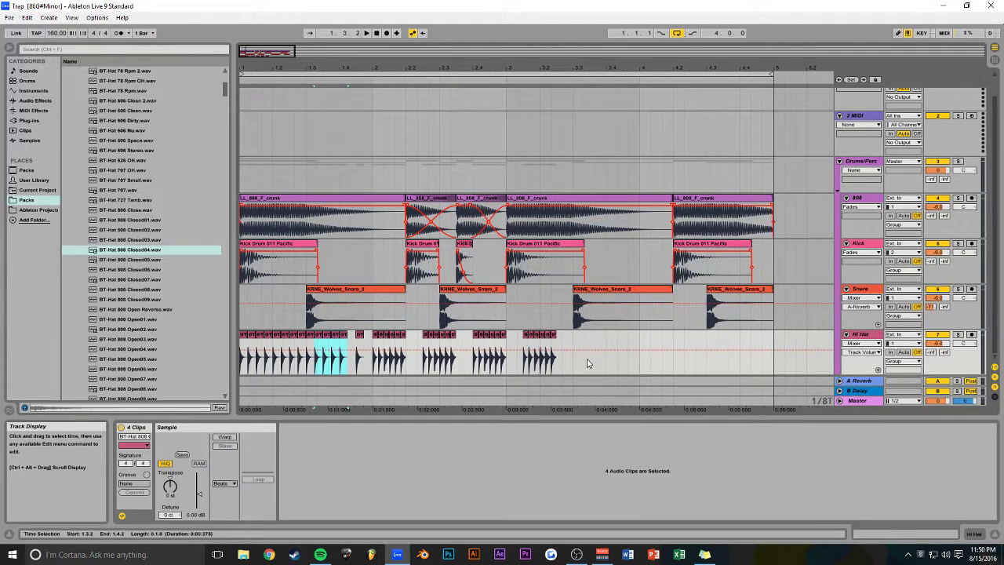
left_click(573, 343)
key("ctrl+v")
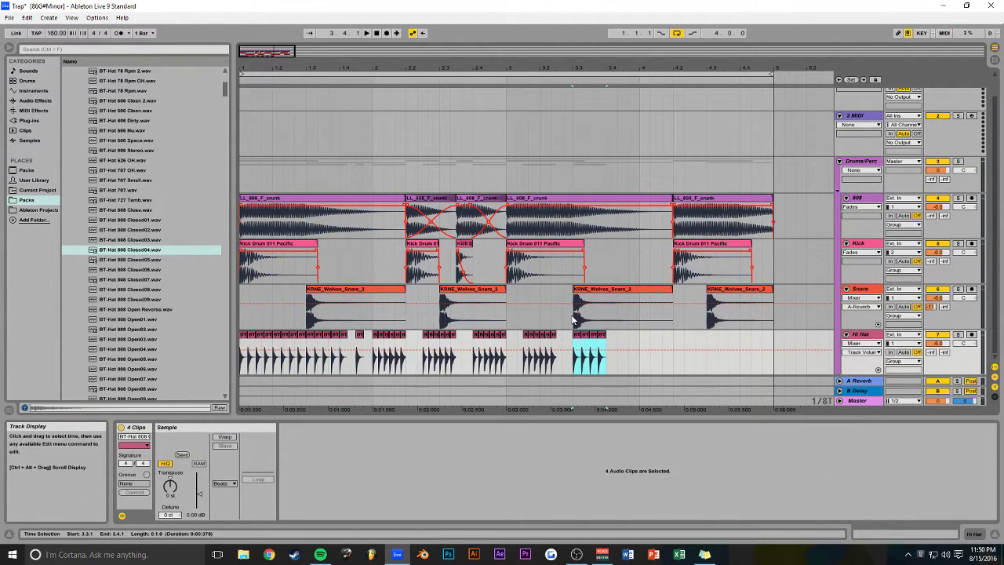
- Duplicate the Hi Hat section from 3.3.1 to 3.4.2 twice directly after itself and listen to the result
left_click(575, 322)
left_click(637, 343)
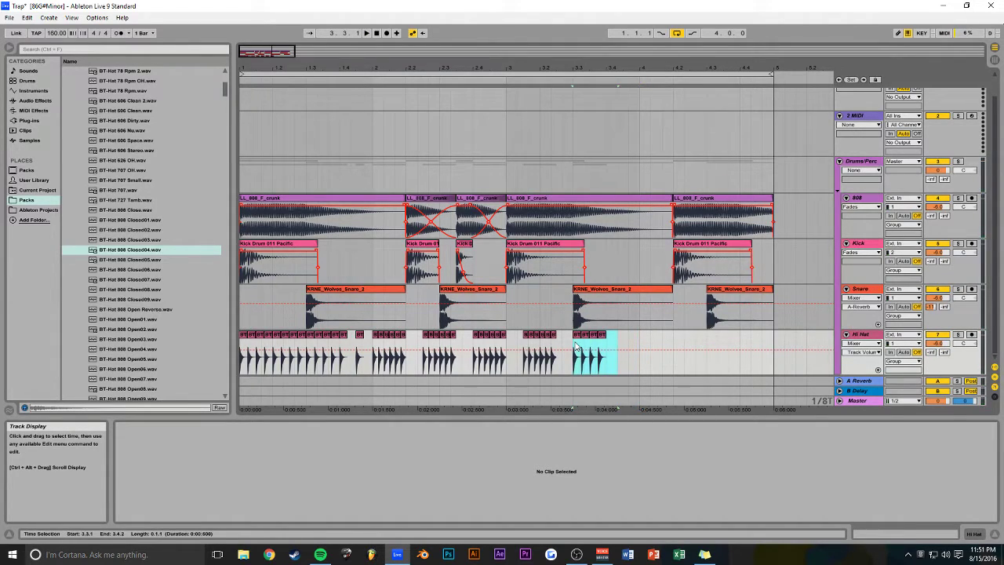
left_click_drag(575, 347, 575, 347)
key("ctrl+d")
key("ctrl+d")
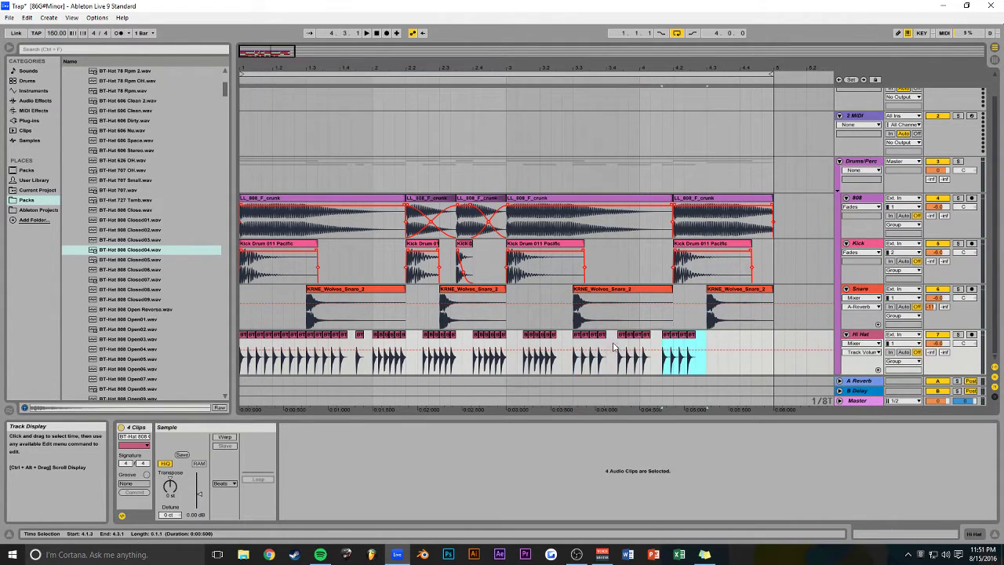
left_click(571, 318)
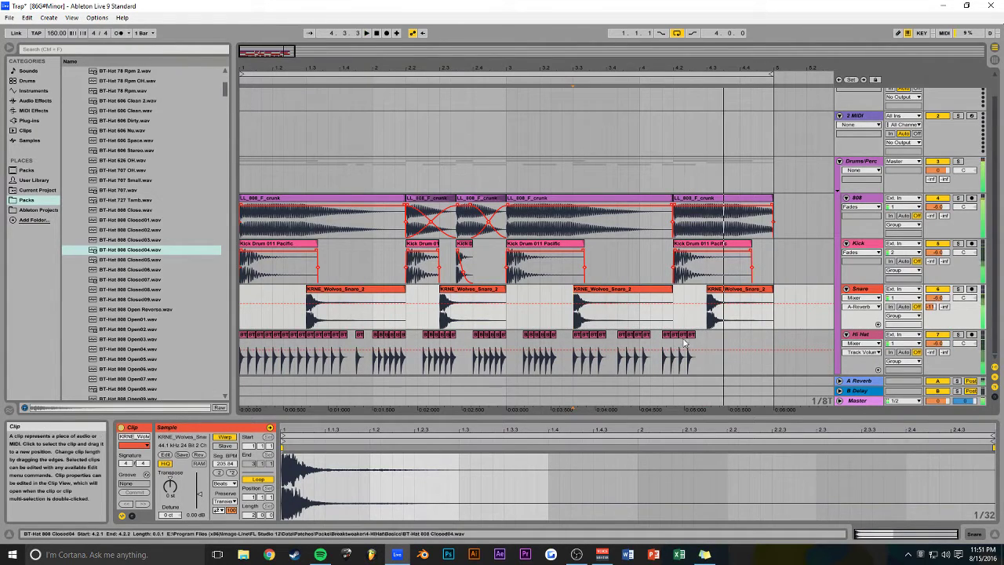
- Duplicate the Hi Hat section from 3.4.2 to 4.3.1, delete the copied hats from 4.4.2 onward, and listen to the pattern
left_click_drag(705, 344, 617, 347)
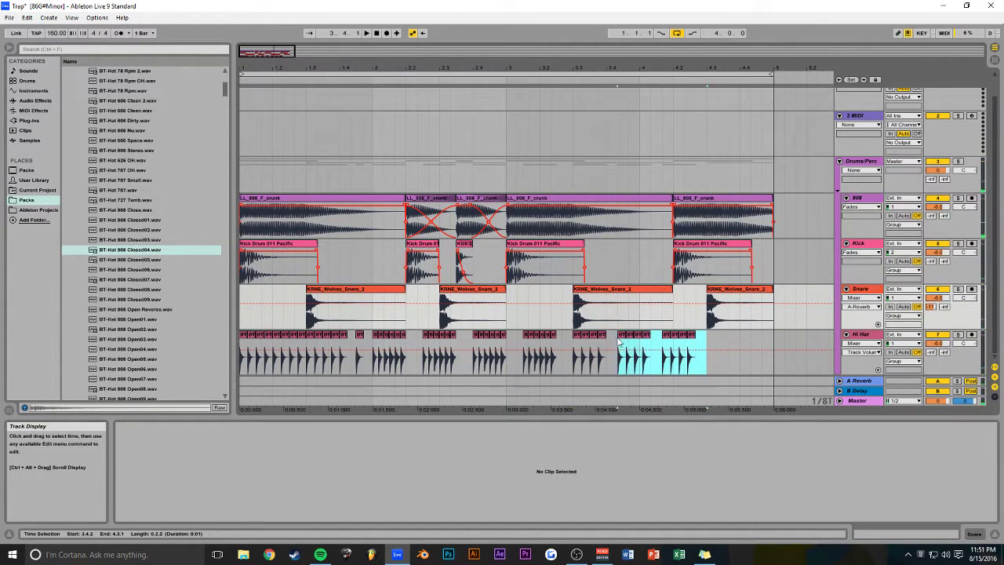
key("ctrl+d")
left_click(784, 345)
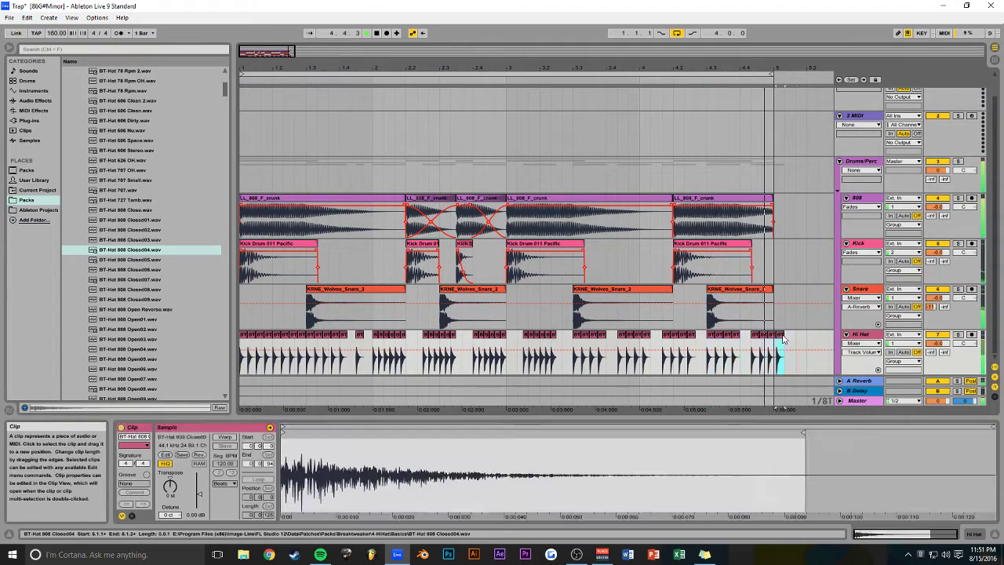
left_click_drag(789, 342, 753, 348)
key("Delete")
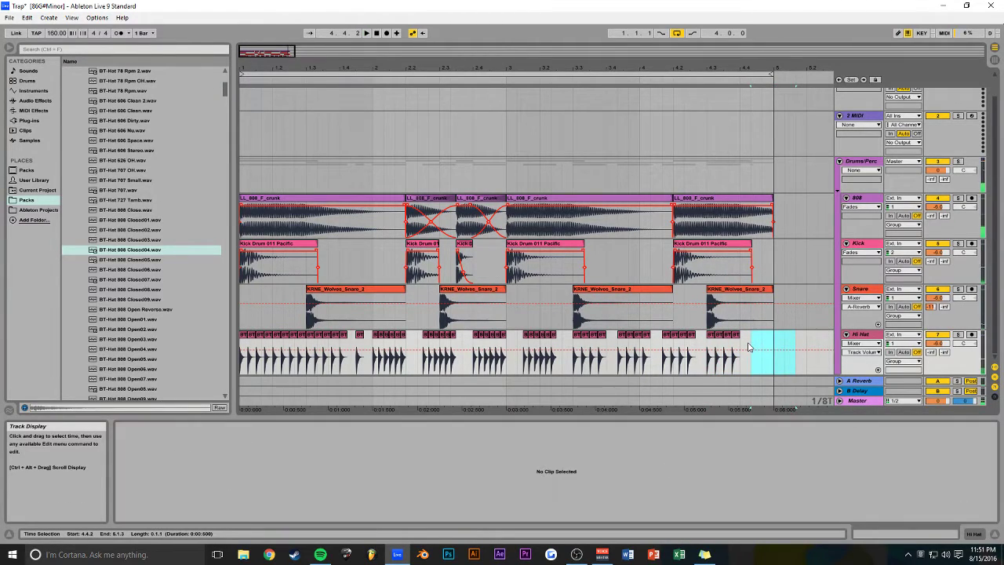
key("space")
left_click(758, 342)
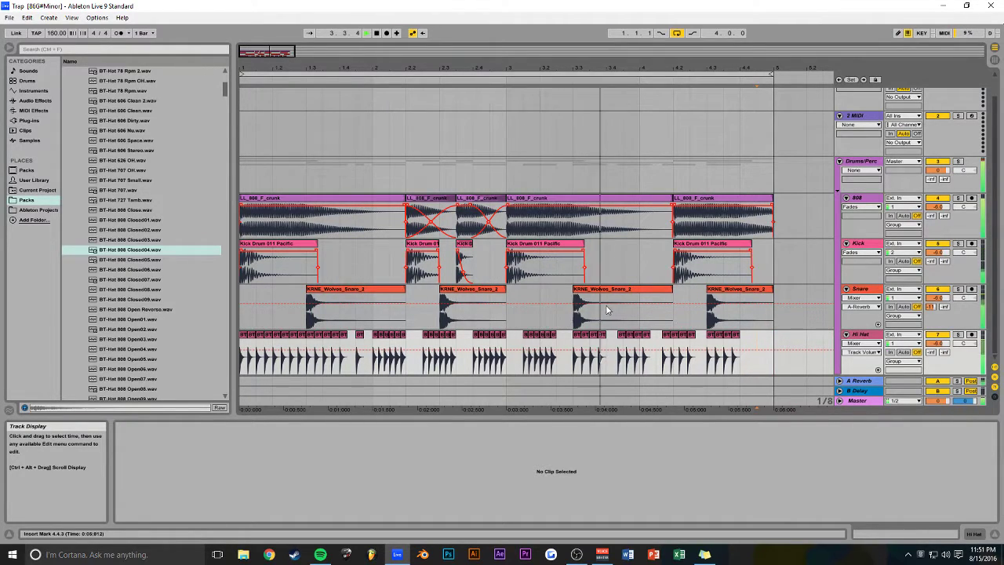
key("space")
- Fill the Hi Hat track from 3.1.1 to 3.3.1 with two back-to-back six-hat triplet rolls and copy two hats to 4.4.3
left_click_drag(556, 343, 511, 338)
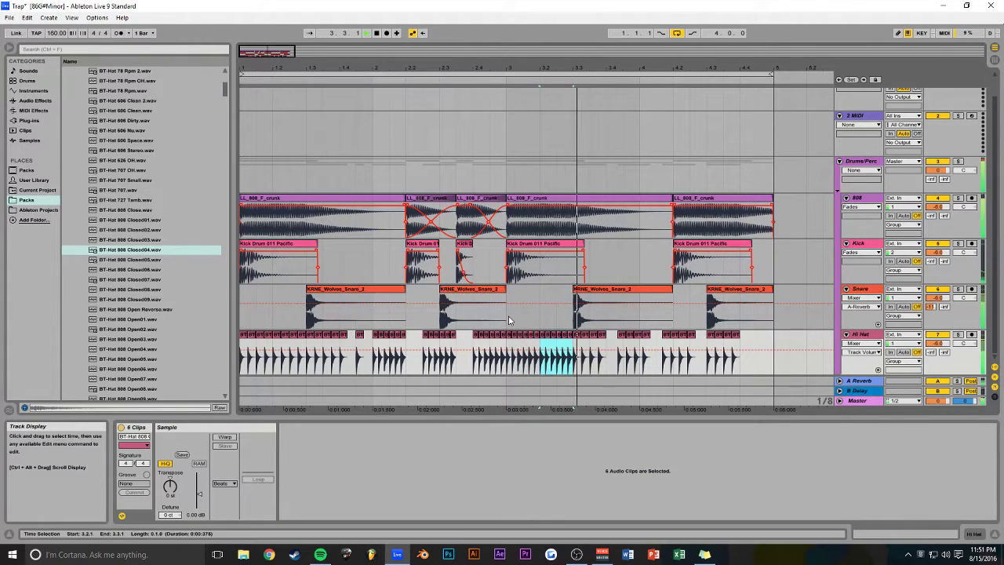
left_click(509, 320)
key("ctrl+s")
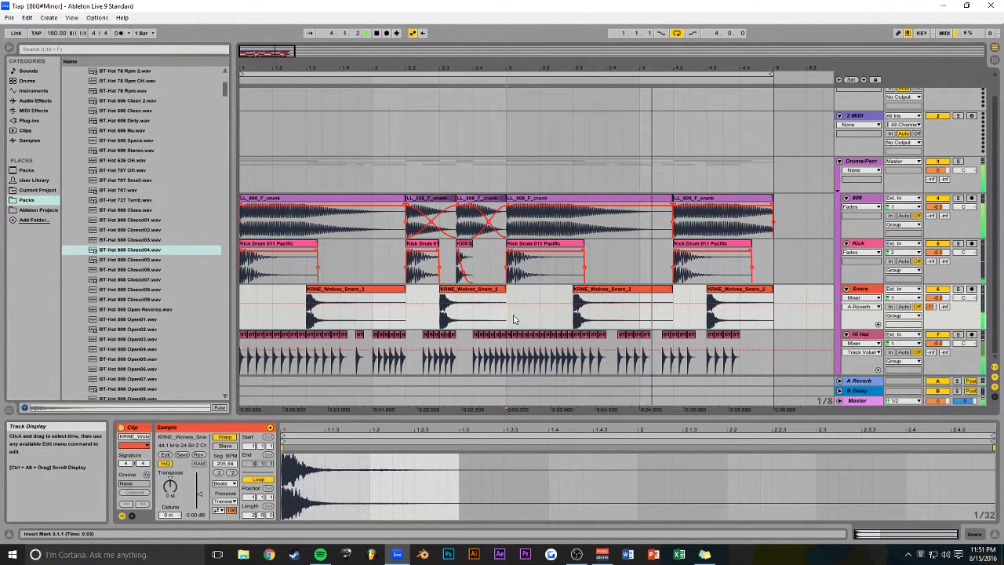
left_click_drag(718, 335, 763, 345)
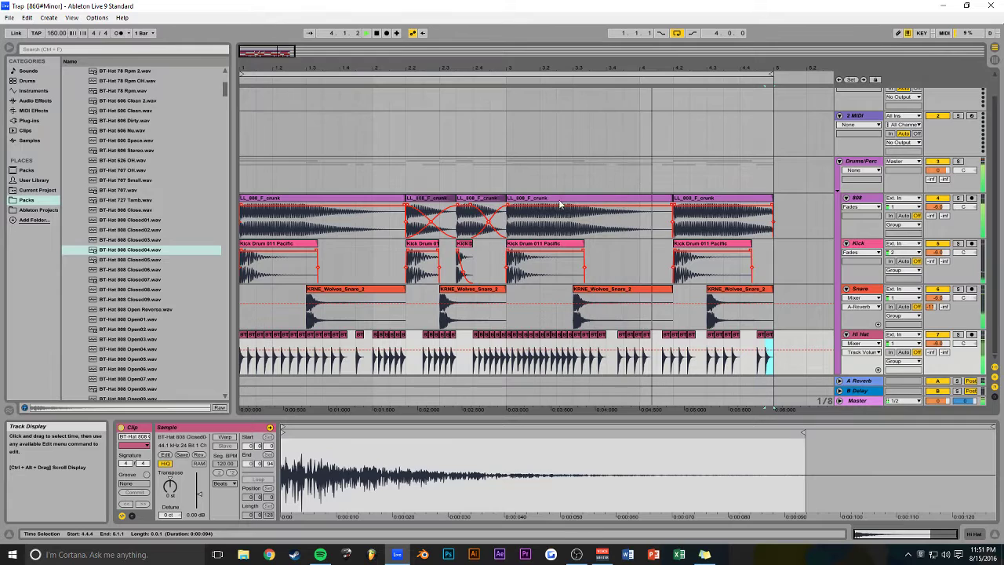
- Set the Hi Hat track's volume to -10 and its panning to 6L
left_click(857, 335)
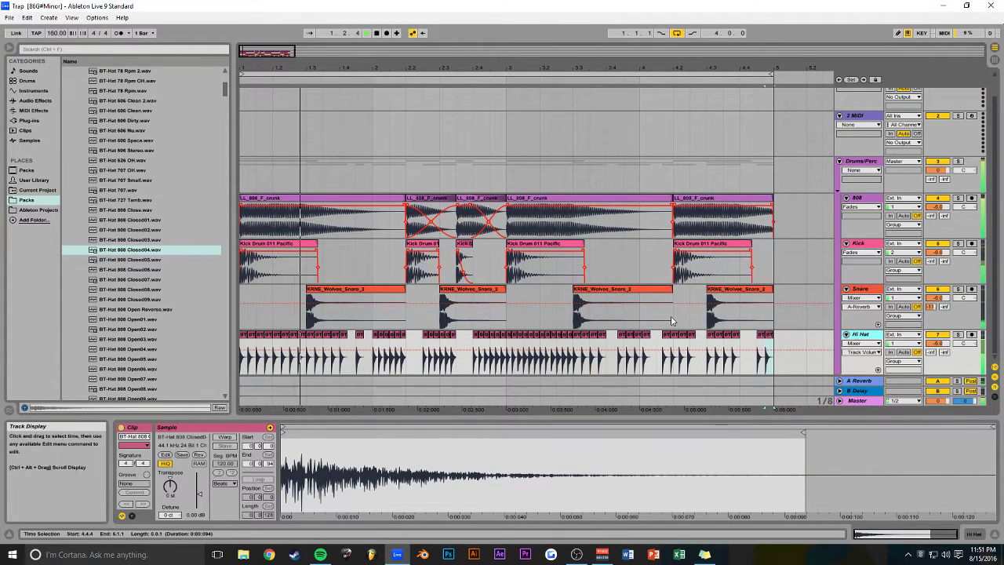
left_click(974, 534)
left_click_drag(942, 345, 942, 355)
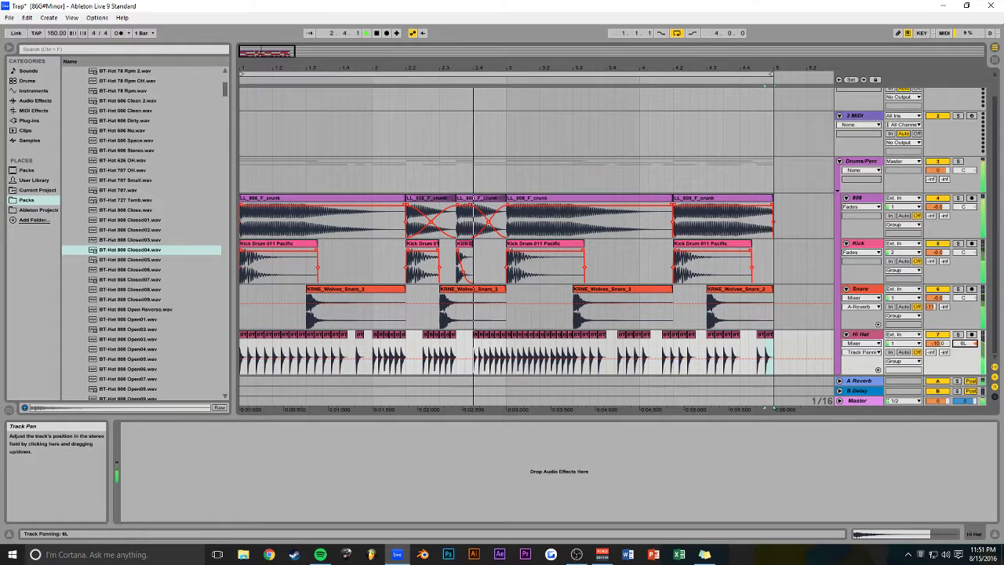
- Add EQ Eight to the Hi Hat track with a low cut at about 3.41 kHz, and raise its A-Reverb send to about -10
left_click(35, 101)
left_click_drag(91, 140, 139, 141)
left_click_drag(354, 356, 354, 357)
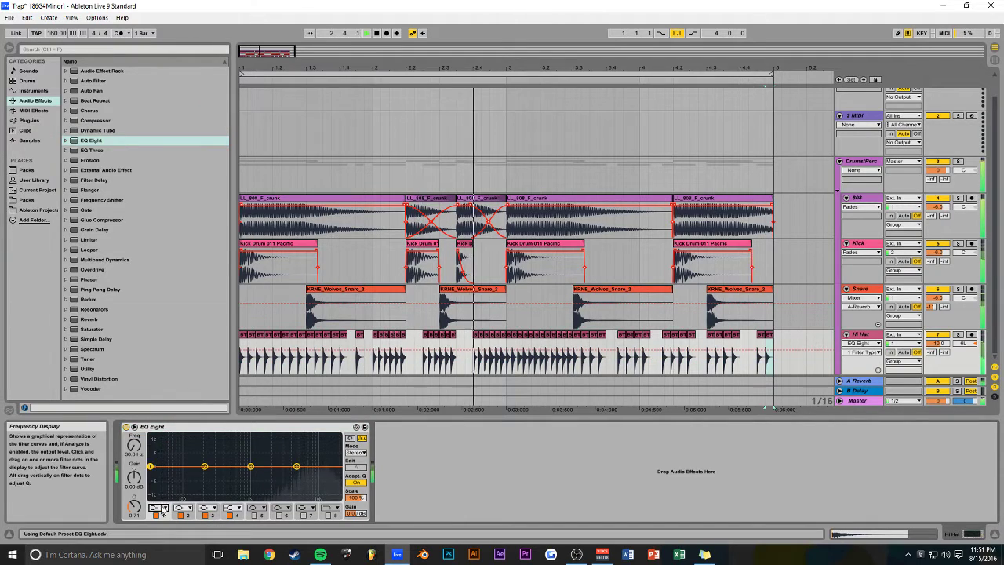
left_click_drag(150, 466, 285, 480)
key("ctrl+s")
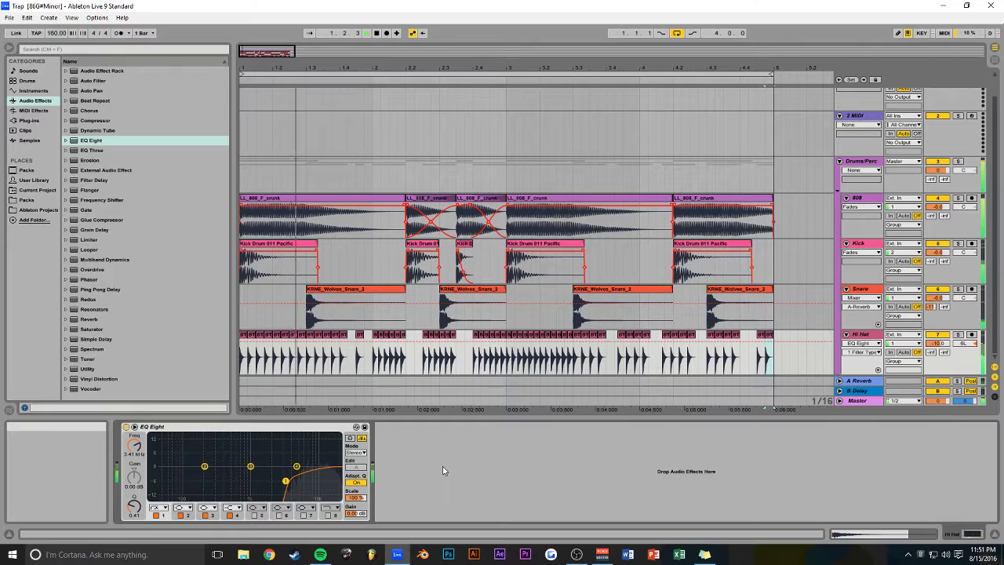
left_click_drag(931, 353, 931, 312)
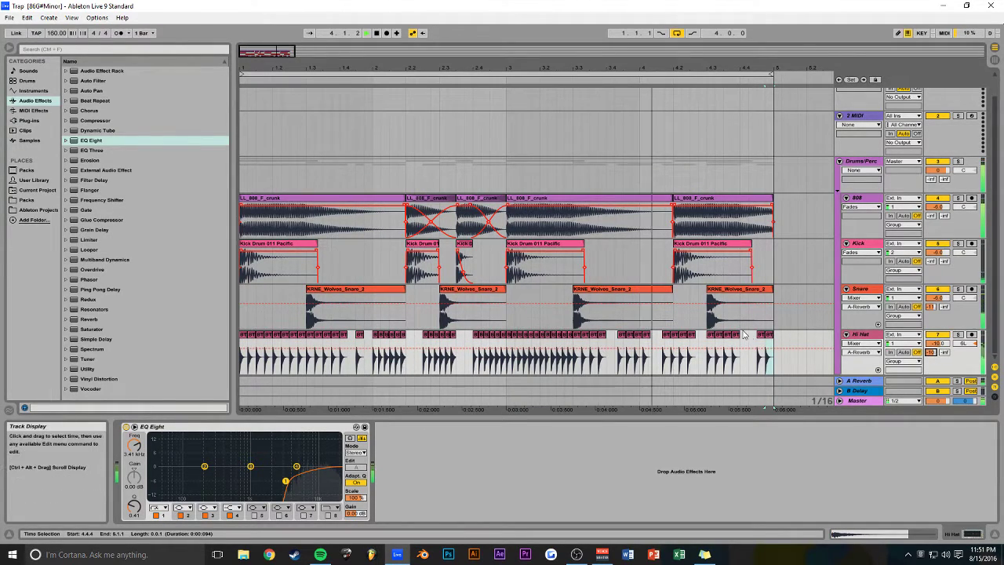
- Group the two empty MIDI tracks and name the group Synth/stuff
scroll(468, 302, "up", 1)
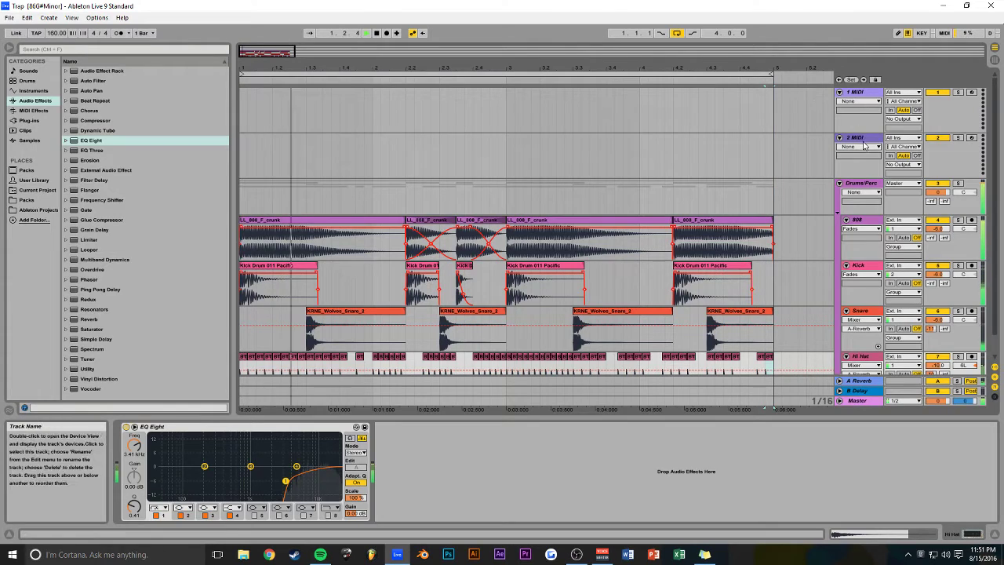
left_click(708, 126)
key("ctrl+g")
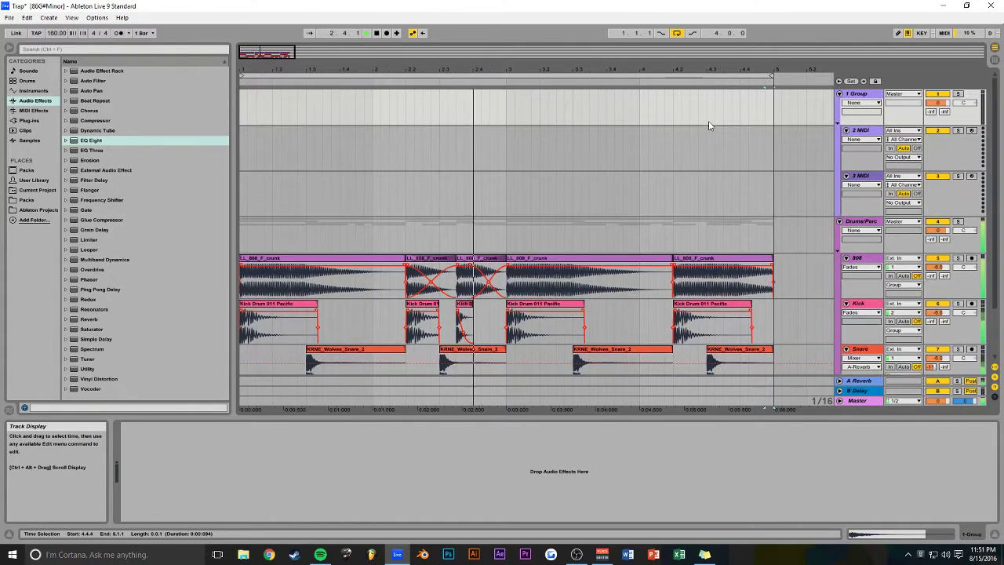
key("ctrl+r")
type("Synth/stuff")
key("Return")
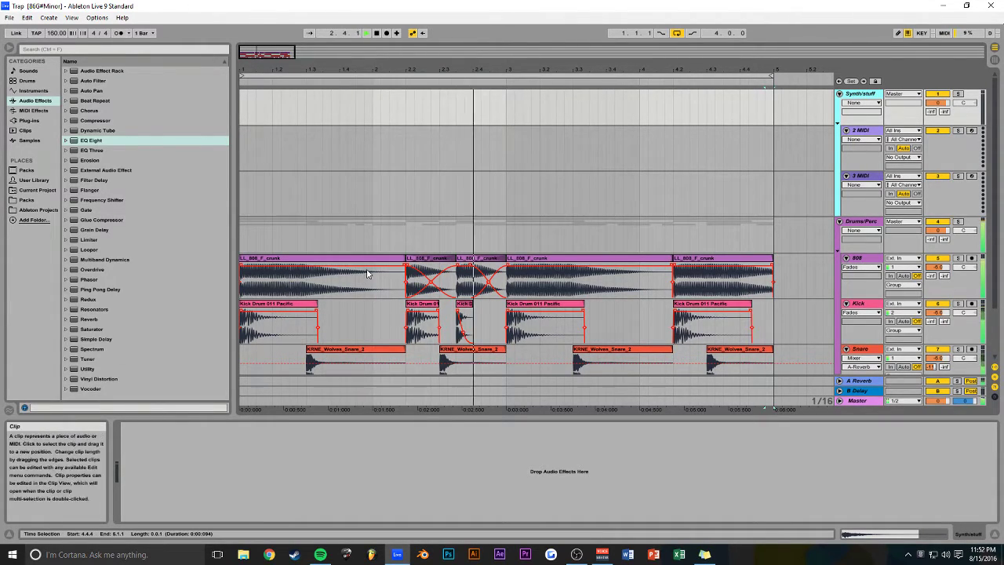
- Insert an audio track named CHAIN below the Synth/stuff group and copy a snare clip to its start at 1.1.1
key("ctrl+t")
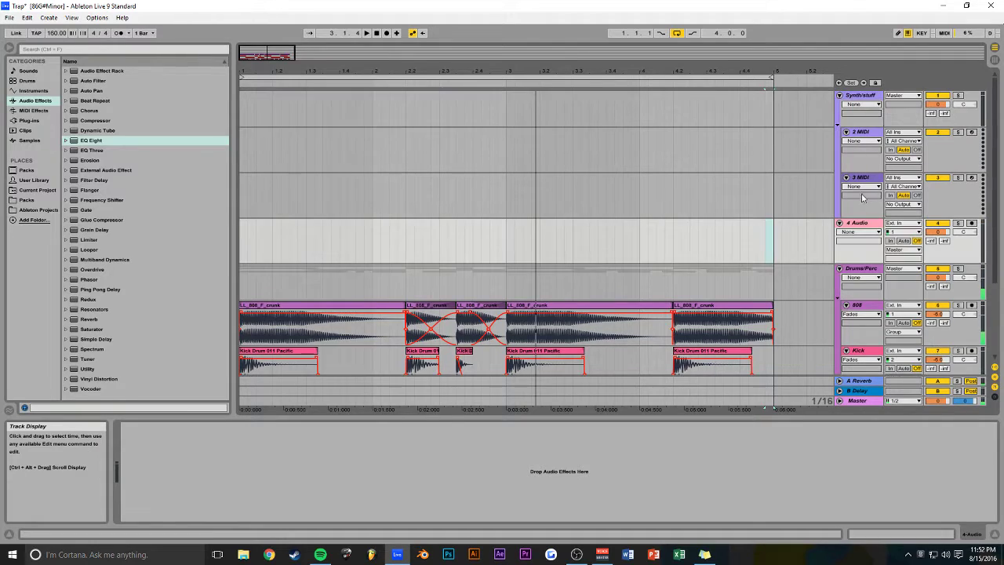
left_click(860, 226)
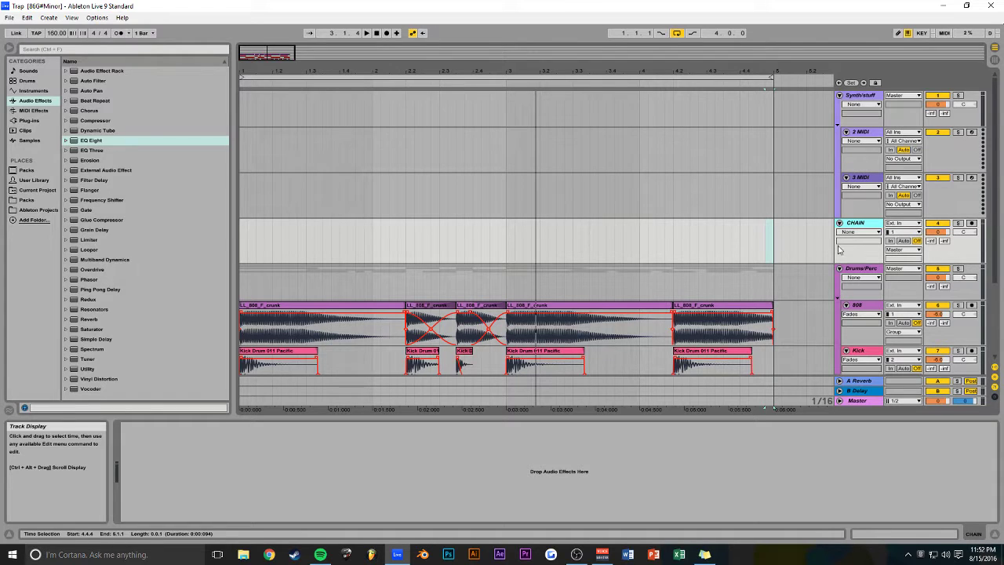
scroll(735, 248, "down", 1)
left_click_drag(331, 367, 263, 209)
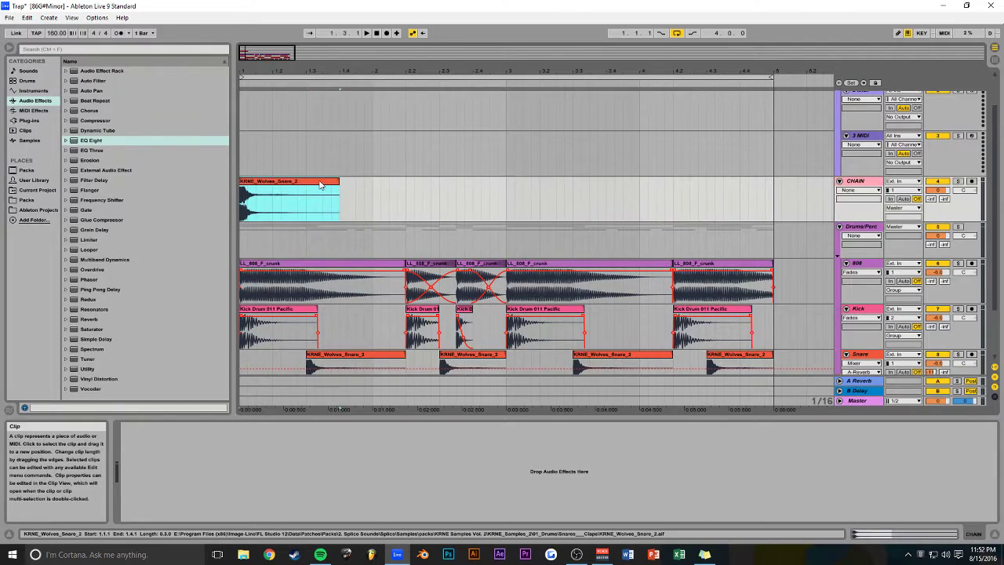
- Shorten the CHAIN snare to one beat and, with the track muted, copy it to every main kick and snare position across the four bars
mouse_move(340, 181)
left_mouse_down()
mouse_move(241, 190)
mouse_move(249, 219)
left_mouse_up()
key("space")
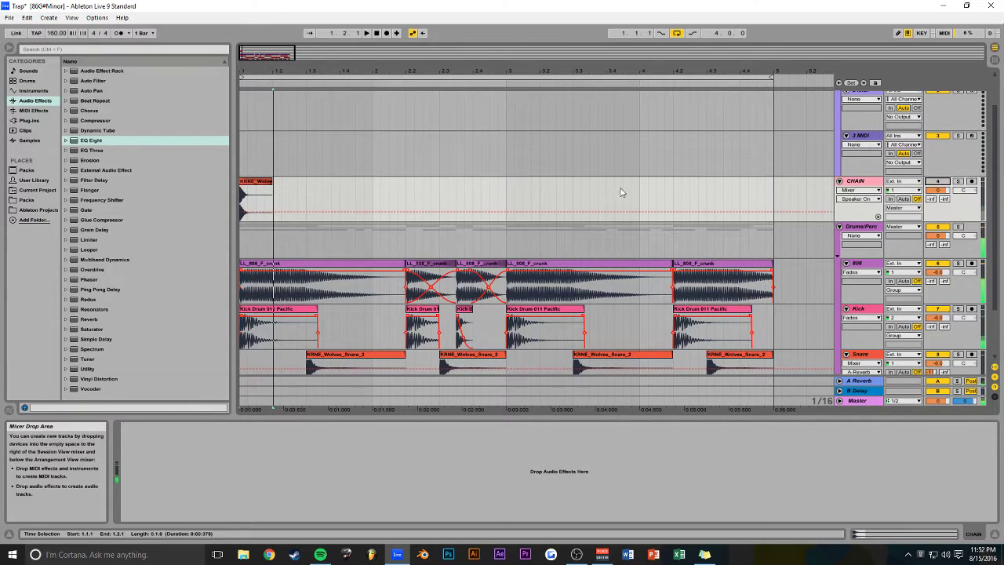
left_click(254, 183)
left_click_drag(253, 183, 589, 186)
left_click_drag(588, 187, 322, 198)
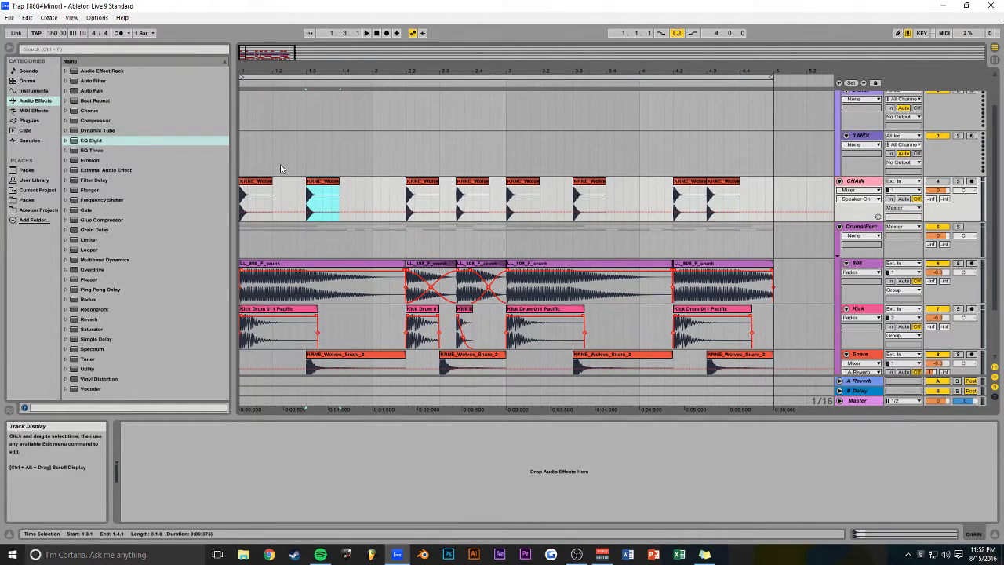
- Add a Compressor to the Synth/stuff group, sidechained from CHAIN, with the threshold lowered to about -43 dB
scroll(266, 166, "up", 2)
left_click(848, 98)
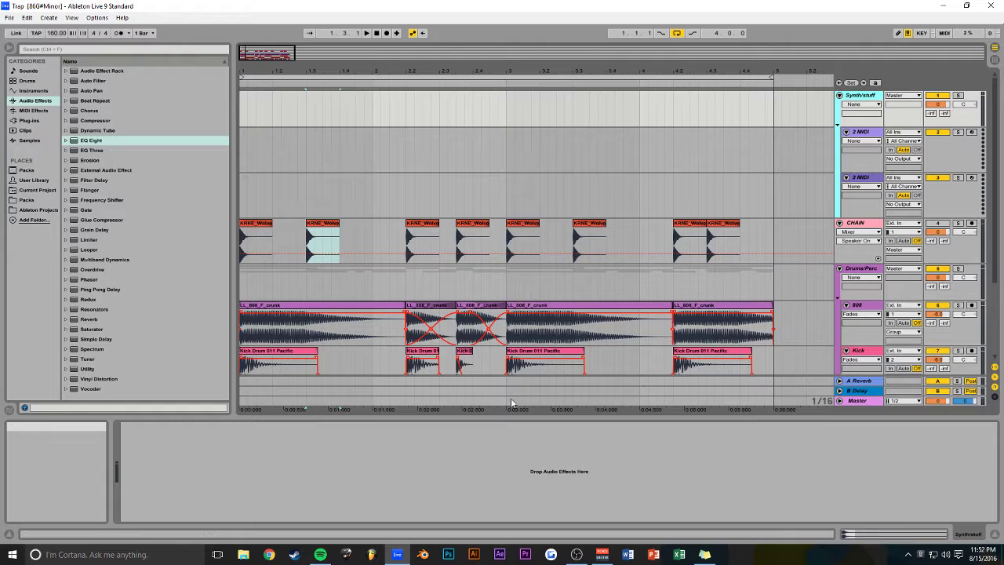
left_click_drag(94, 122, 212, 455)
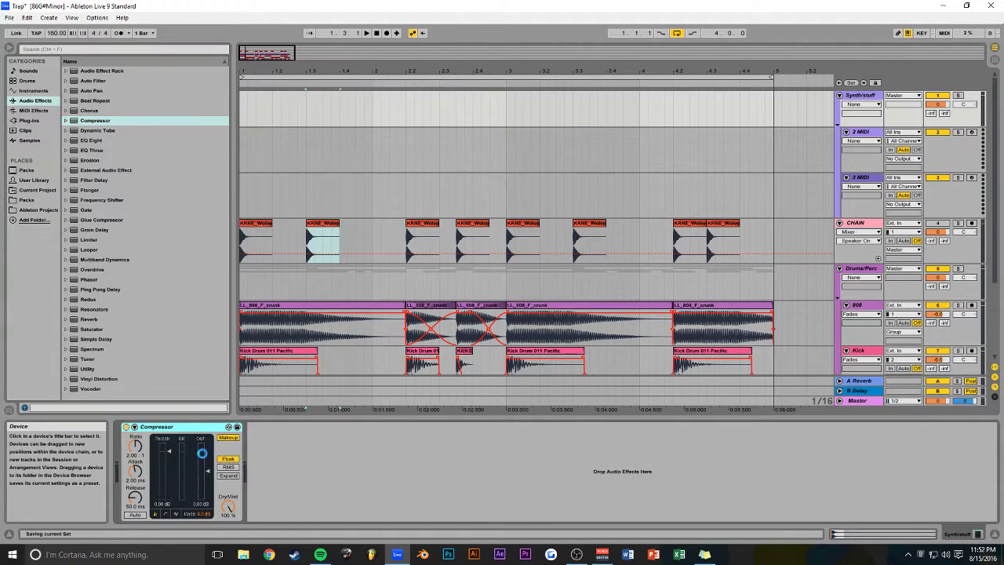
left_click(143, 452)
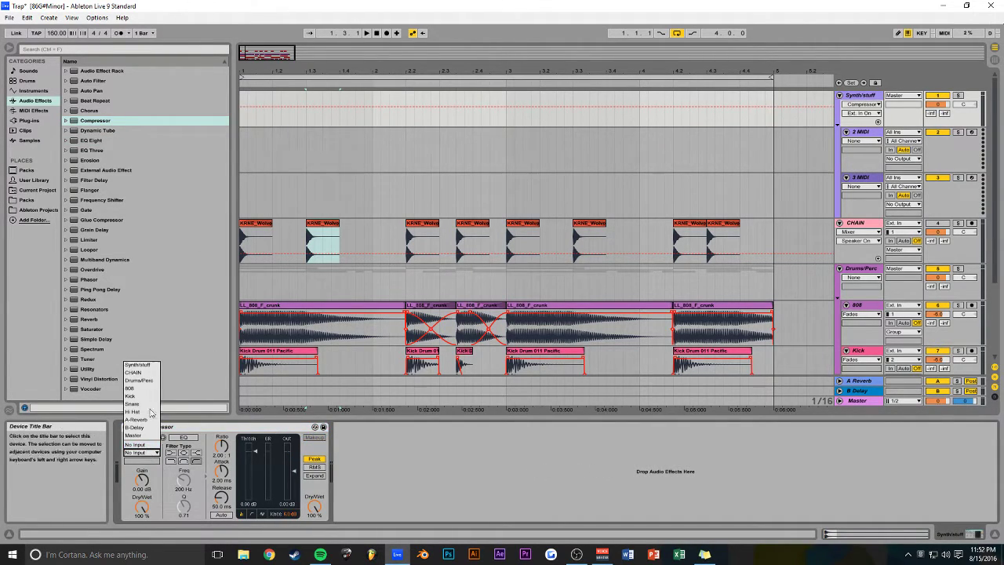
left_click(134, 373)
left_click_drag(255, 452, 254, 495)
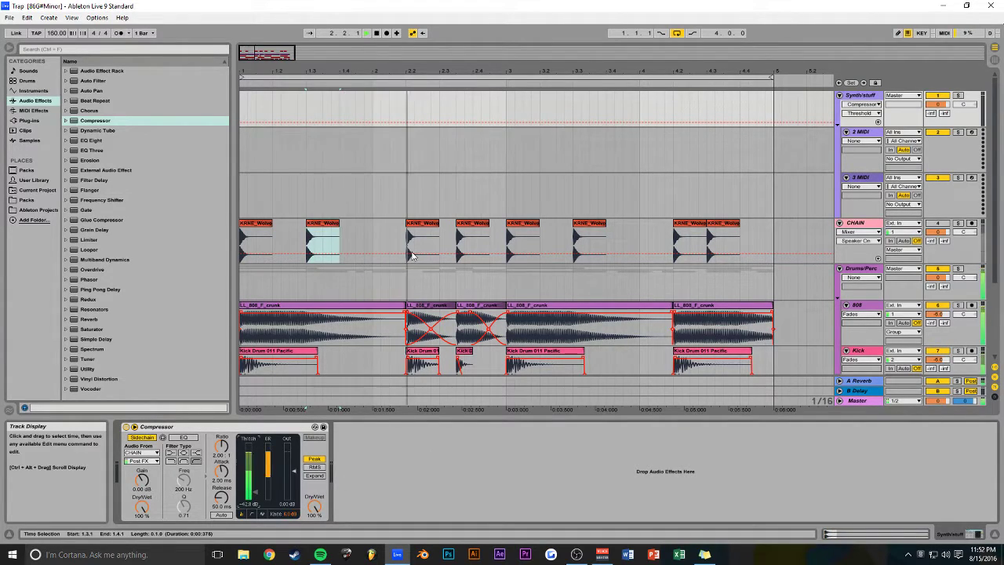
- Rename the first MIDI track in the group Stab Synth and load Serum_x64 on it
left_click(592, 155)
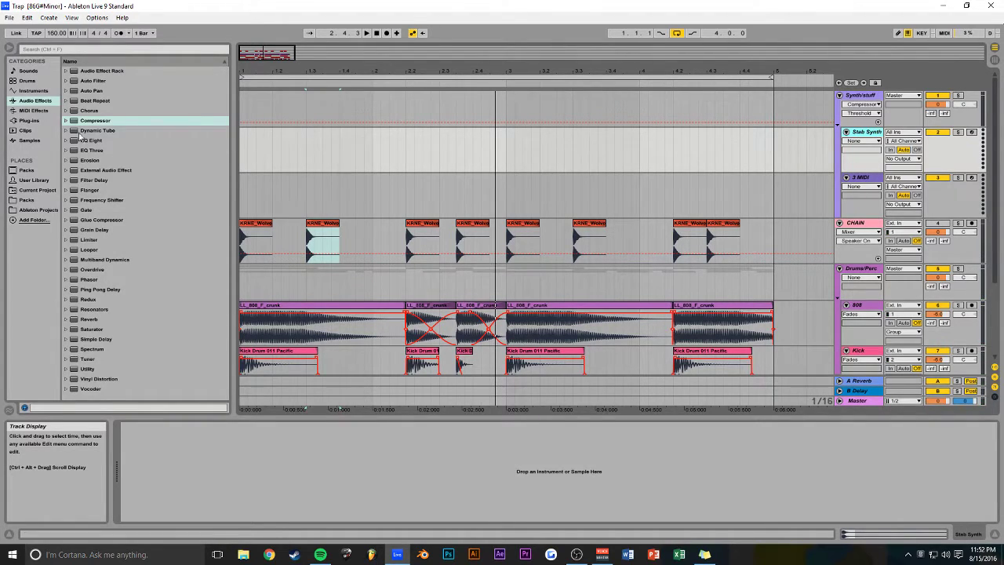
left_click(26, 130)
left_click(30, 122)
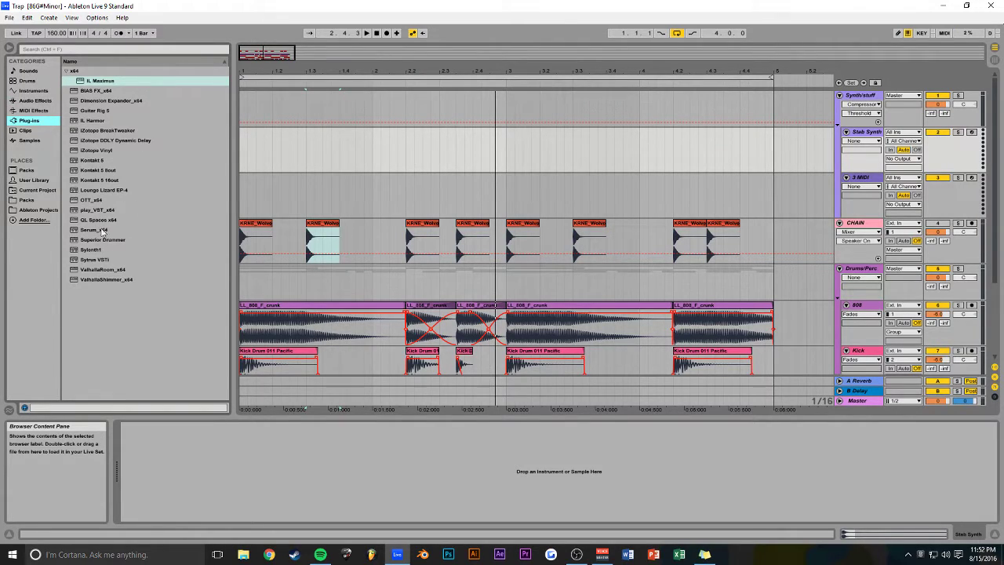
left_click_drag(92, 231, 137, 226)
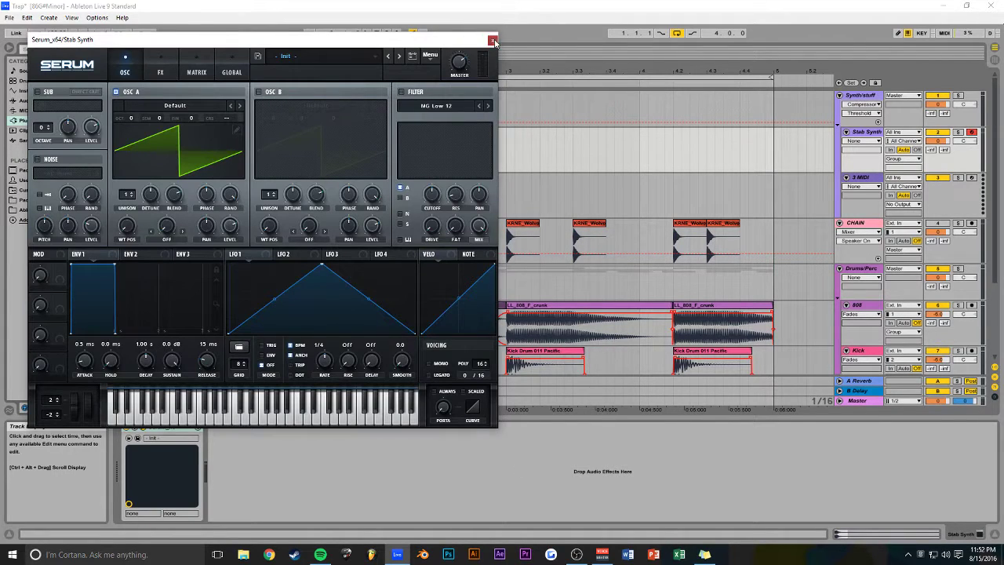
left_click(492, 41)
- Insert an empty MIDI clip from 1.1.1 to 3.1.1 on the Stab Synth track, open its notes, and start playback
left_click_drag(241, 149, 265, 154)
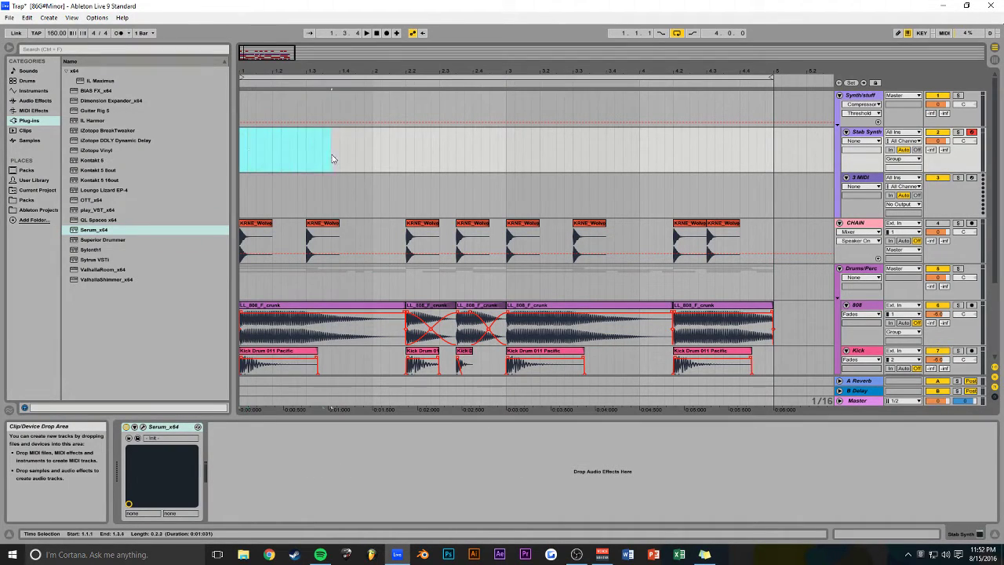
left_click_drag(503, 164, 507, 163)
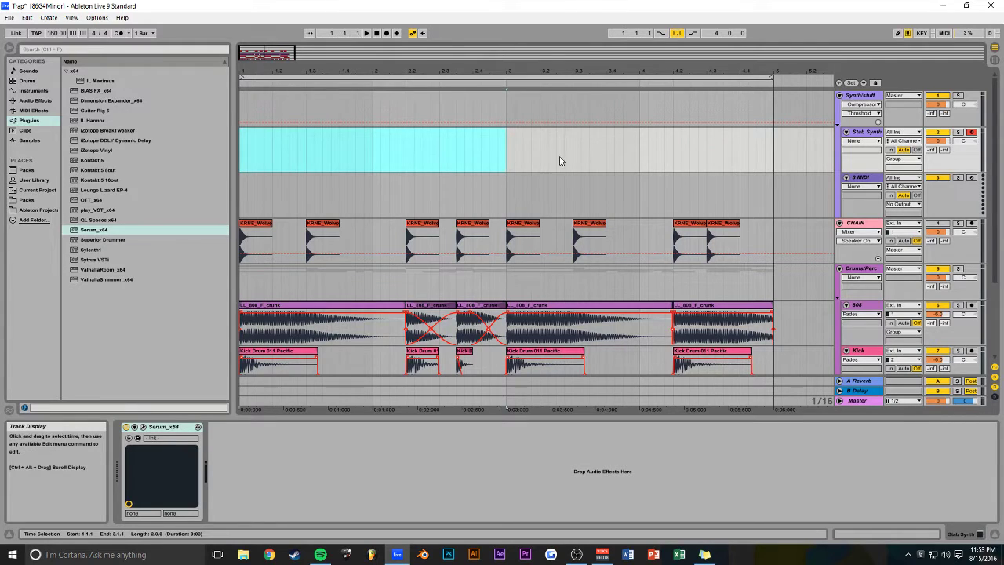
key("ctrl+shift+m")
left_click(298, 131)
key("space")
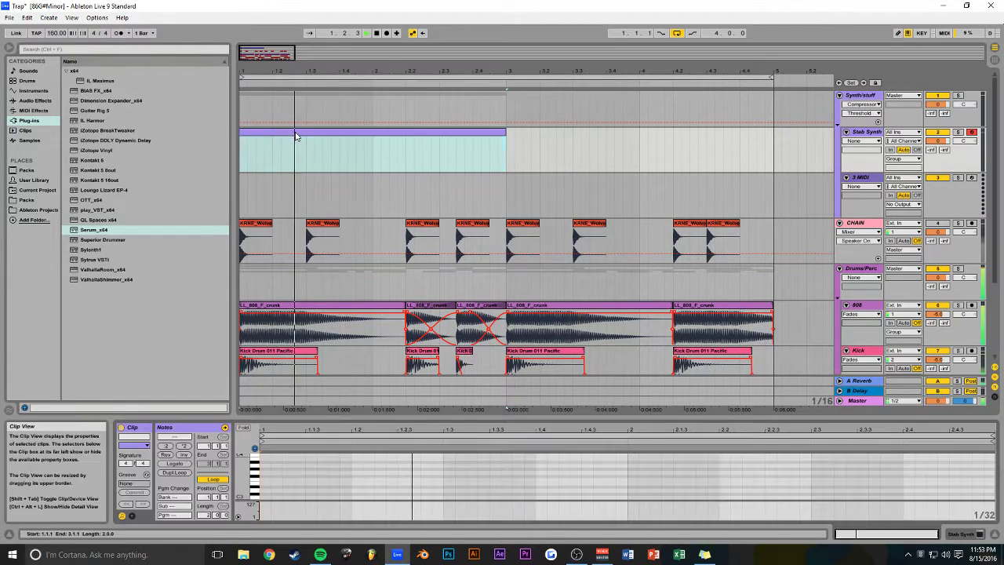
- Try a run of short F1 notes across the first bar of the Stab Synth clip and audition it
left_click_drag(379, 414, 384, 247)
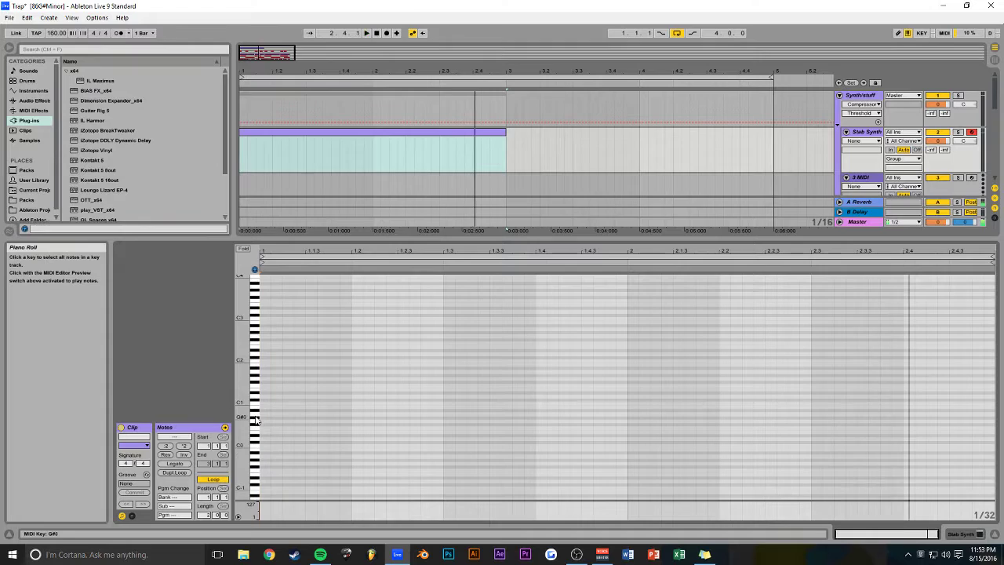
left_click(268, 391)
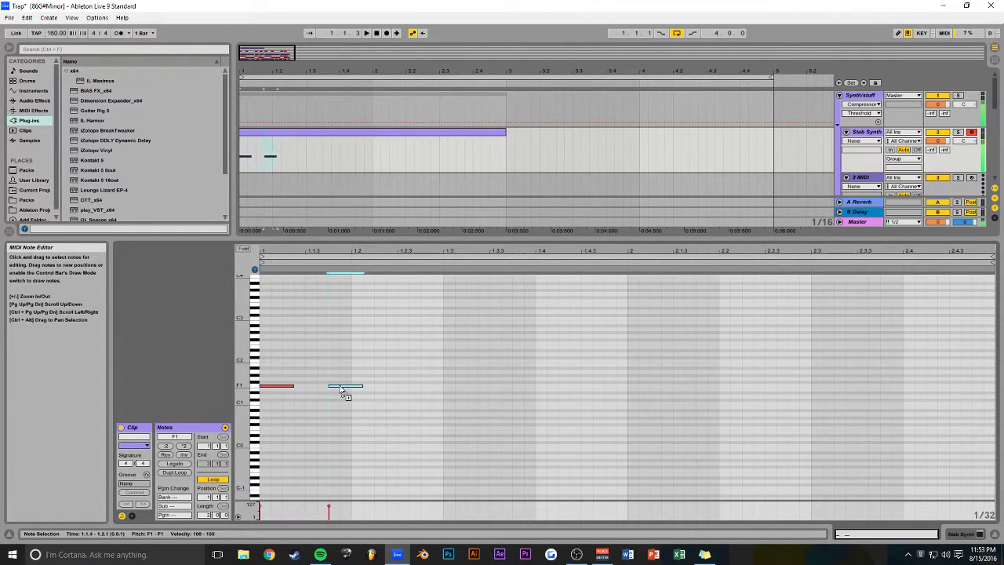
left_click_drag(361, 386, 384, 390)
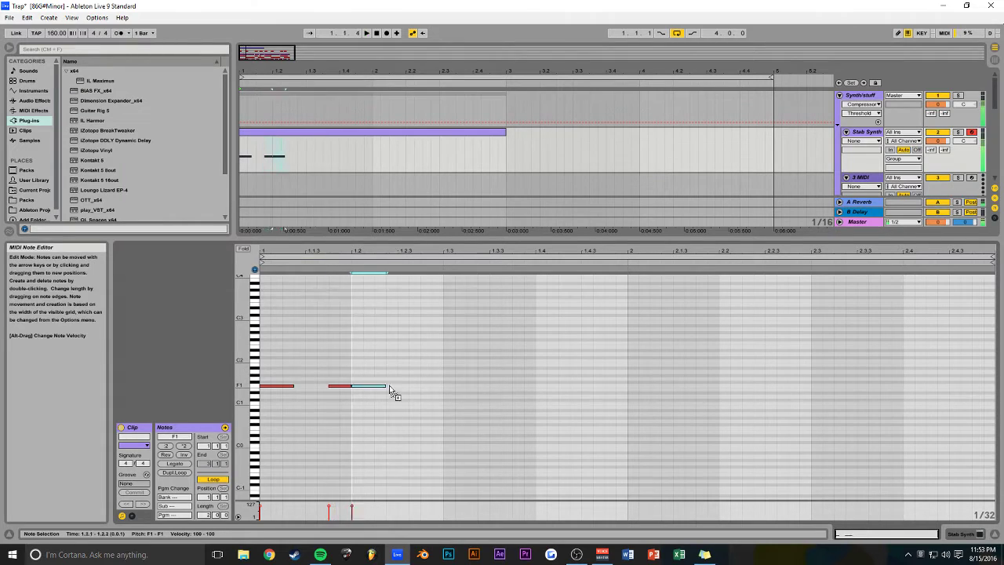
key("space")
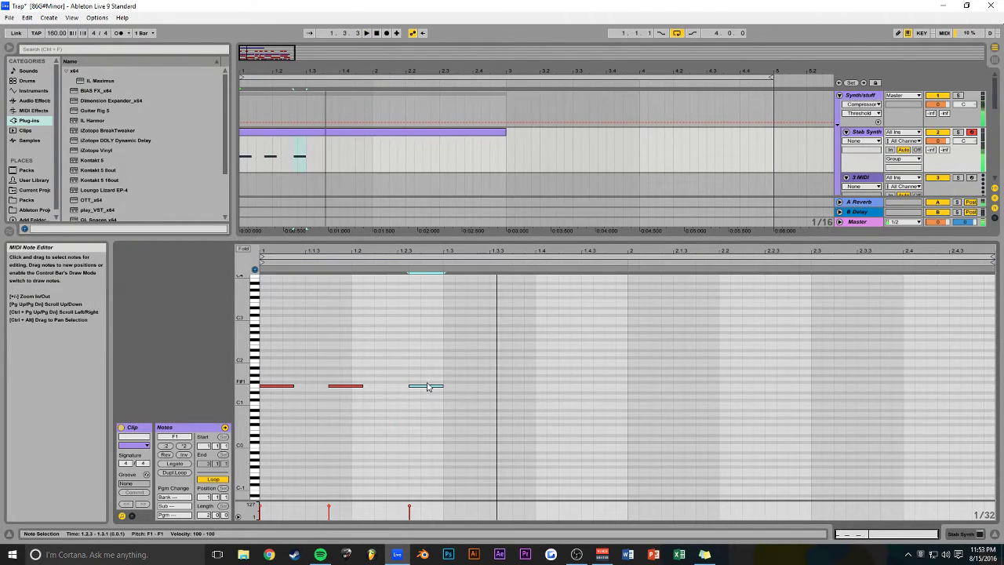
left_click_drag(440, 389, 477, 392)
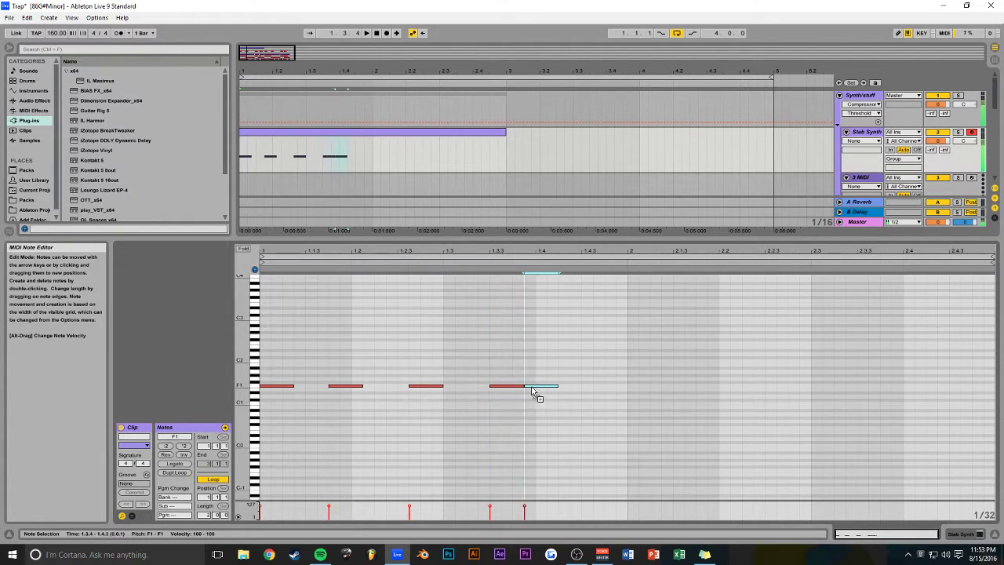
left_click_drag(562, 392, 576, 391)
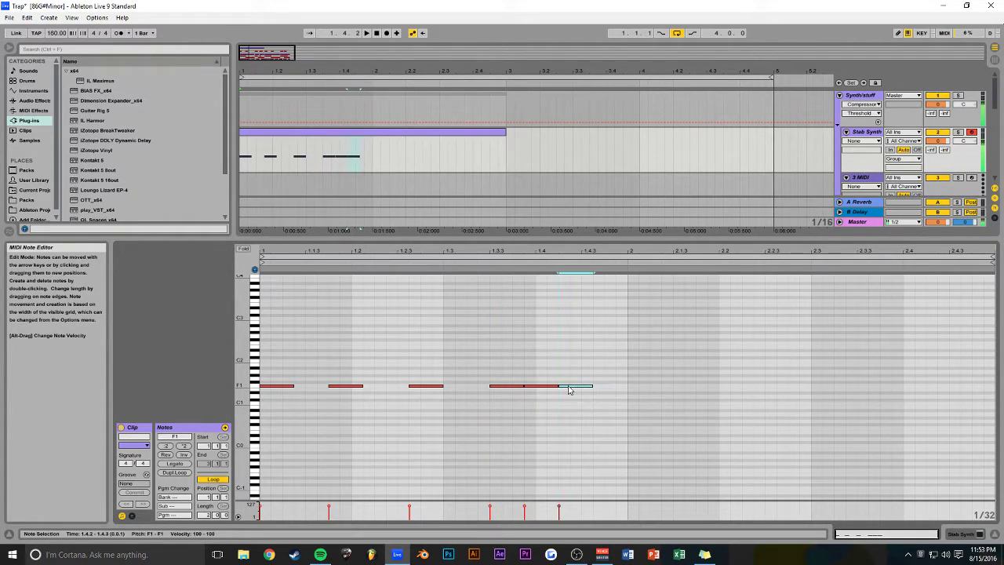
key("space")
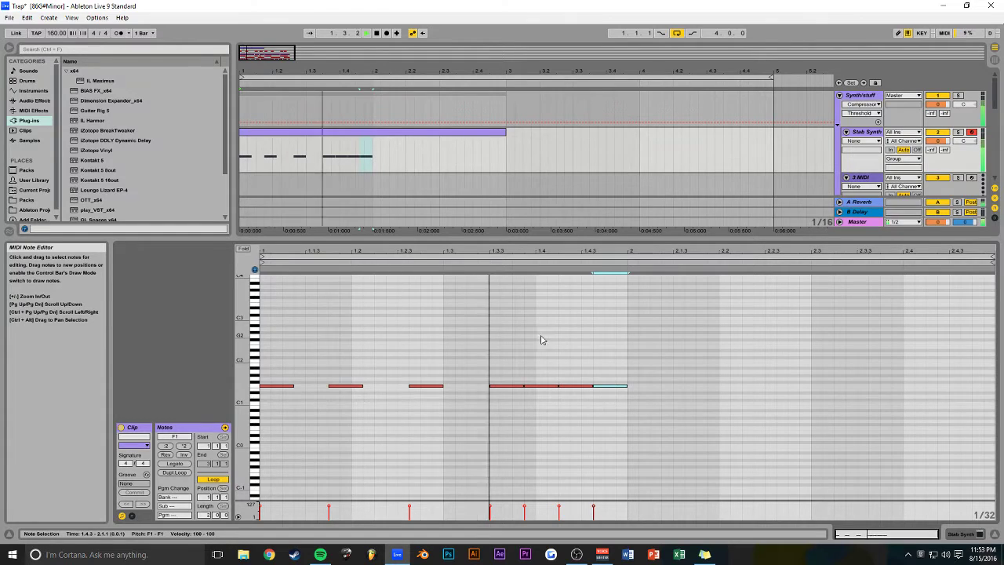
- Clear the trial notes from the clip, leaving a single F1 note from 1.1.1 to 1.1.3
key("space")
left_click_drag(666, 359, 547, 394)
left_click(652, 371)
left_click(617, 386)
left_click_drag(612, 390, 708, 388)
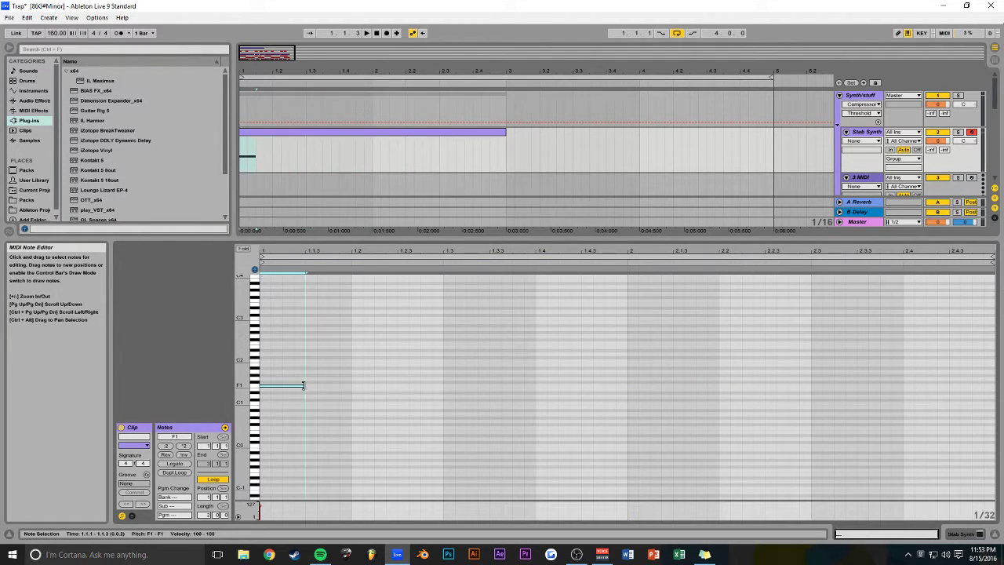
- Copy the F1 note to 1.1.4, 1.2.3, 1.3.3 and 1.4.3 to form the first bar's stab rhythm
left_click_drag(280, 390, 350, 395)
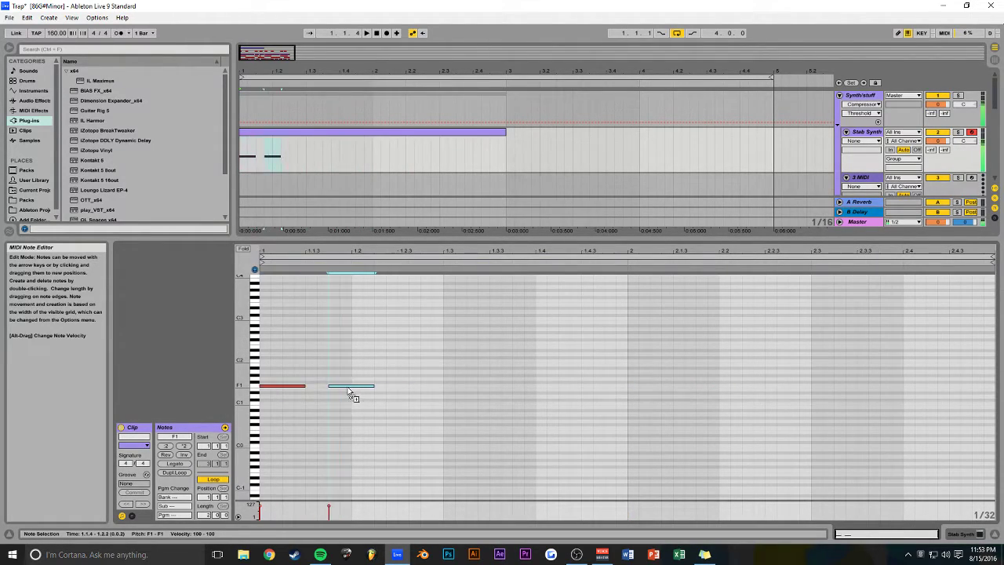
key("space")
scroll(414, 366, "up", 1)
key("space")
left_click_drag(427, 412, 518, 414)
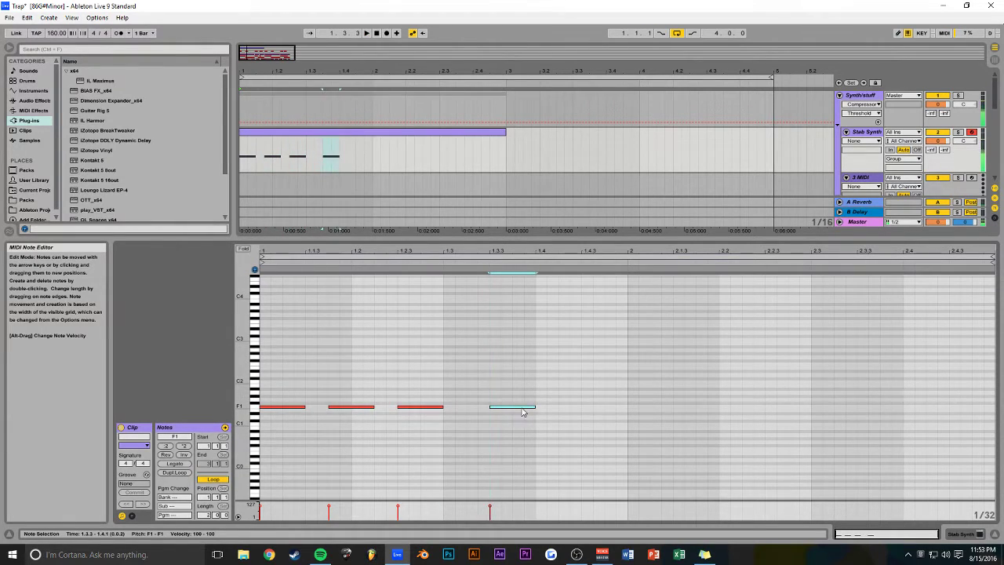
left_click_drag(603, 408, 613, 410)
- Duplicate the first bar's stab notes into bar 2 and raise the copies to G#1
left_click_drag(657, 385, 253, 421)
left_click_drag(624, 390, 328, 428)
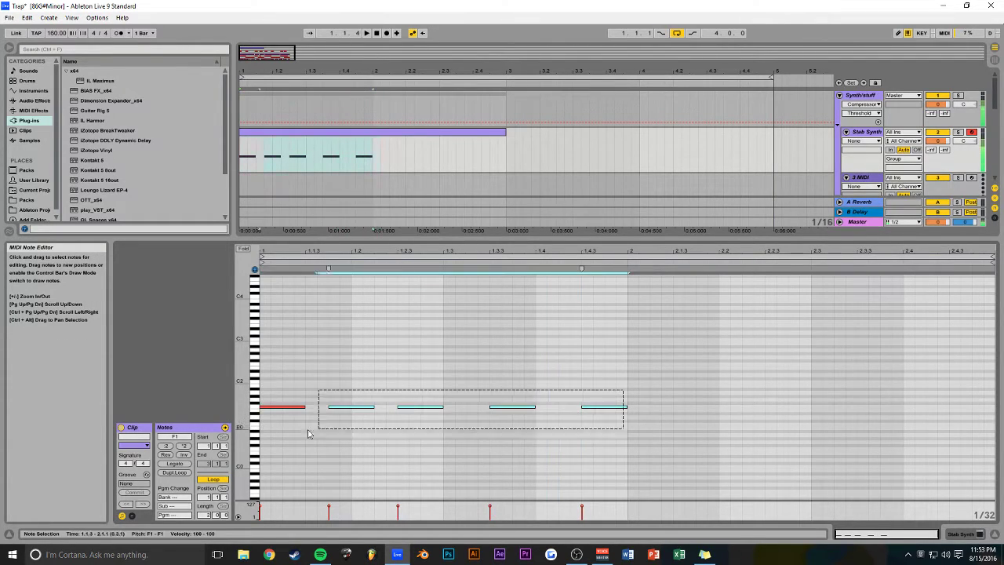
key("ctrl+d")
key("space")
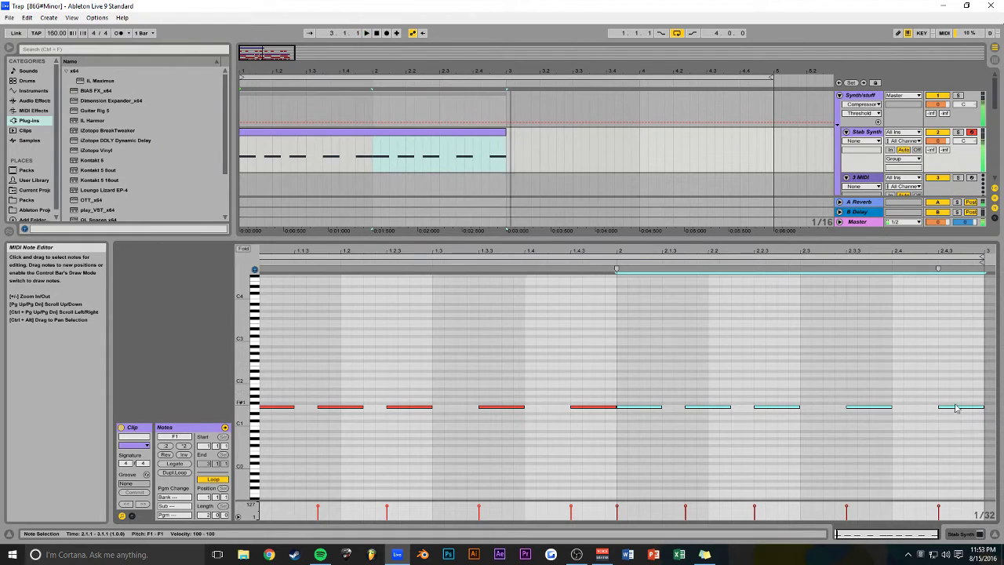
left_click_drag(947, 406, 949, 399)
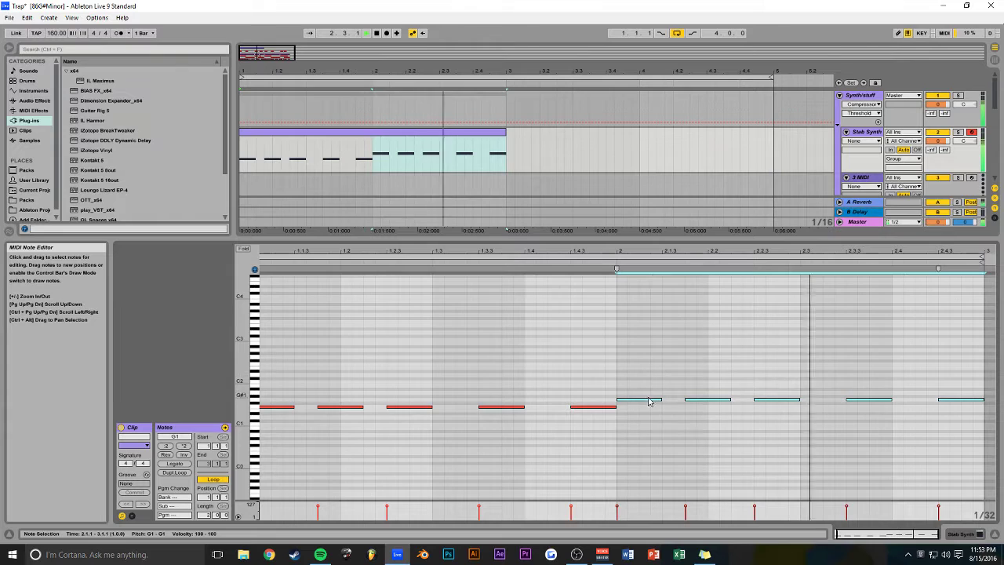
key("Up")
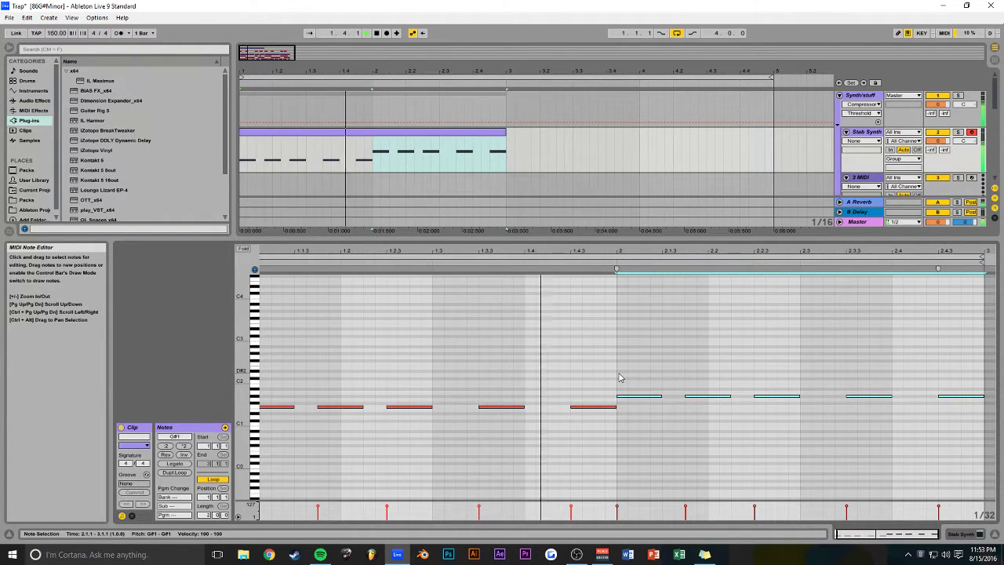
- Lower the last note of bar 2, at 2.4.3, to E1 and audition the phrase
left_click_drag(849, 387, 973, 404)
left_click(959, 398)
key("Down")
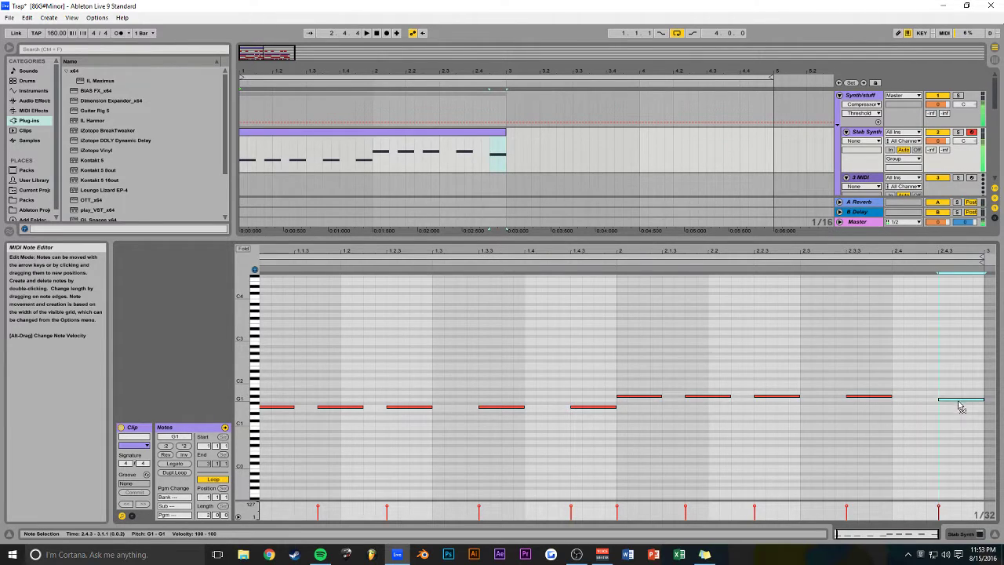
key("space")
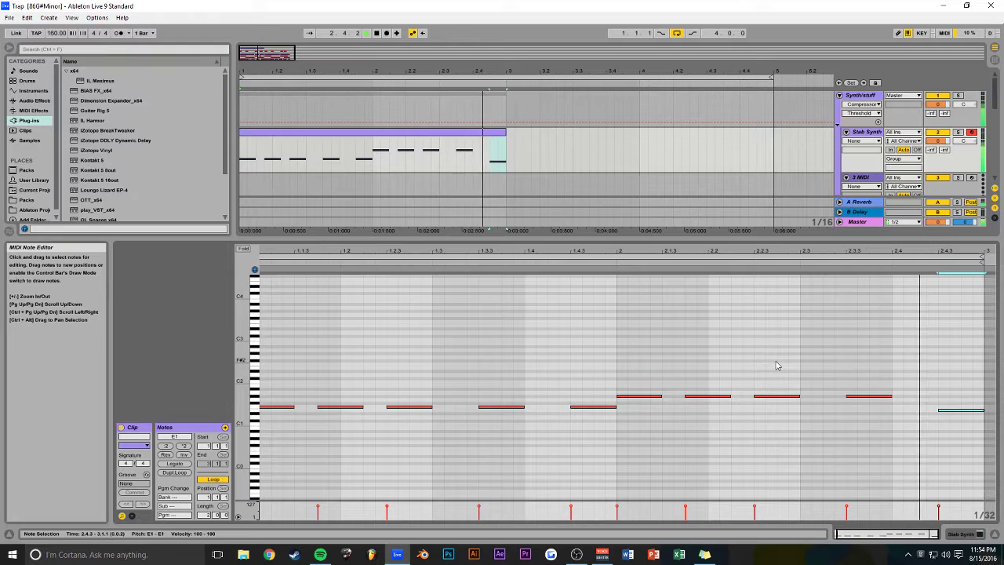
key("space")
- Try repeating the two-bar stab clip up to bar 5, first by duplicating it and by extending its loop, and save the set
left_click(477, 133)
key("ctrl+d")
key("space")
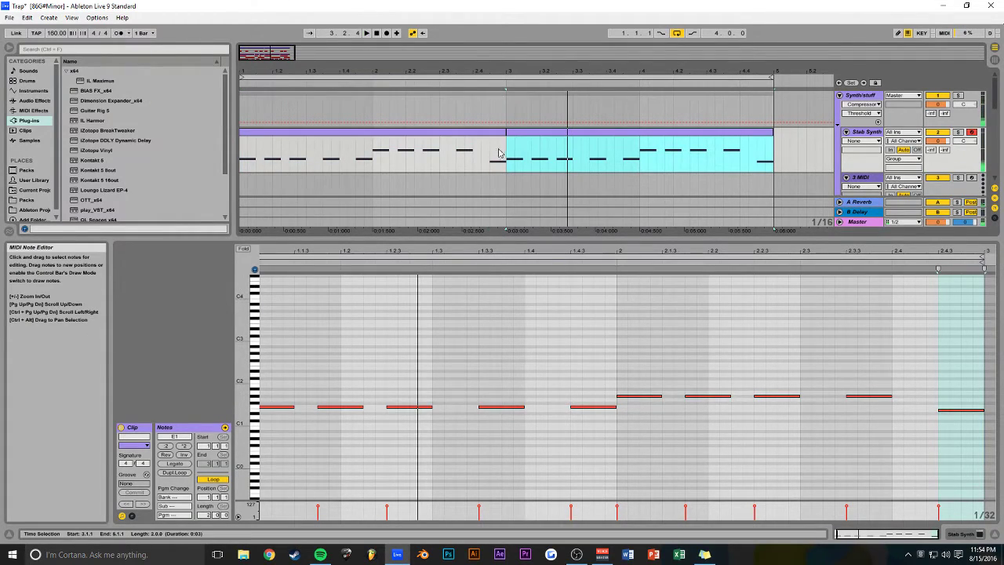
key("ctrl+z")
left_click_drag(505, 136, 768, 139)
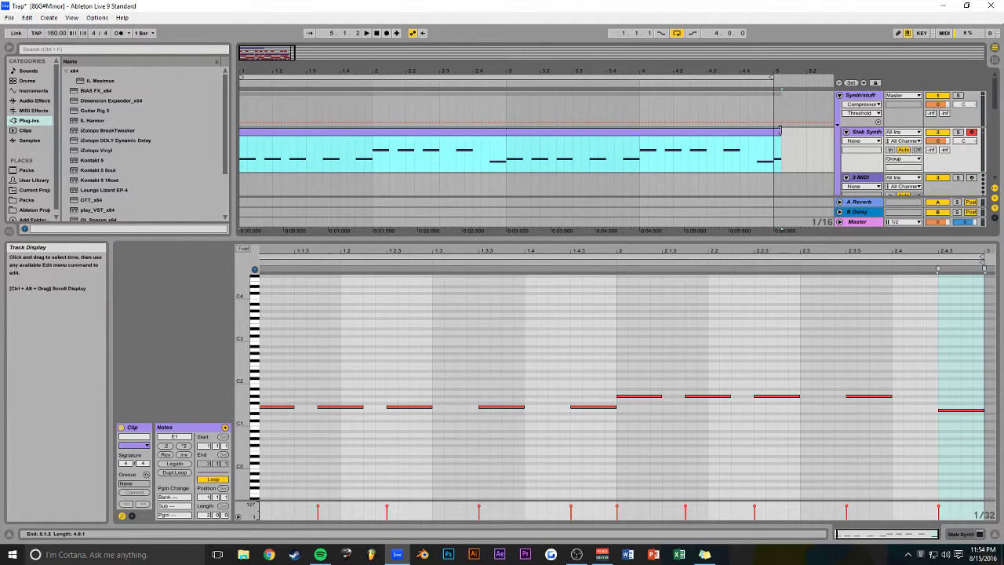
key("ctrl+s")
- Lower the note at 2.3.3 to G1 and give the clip a four-bar loop length, extending it to 5.1.1
key("space")
left_click_drag(870, 396, 867, 400)
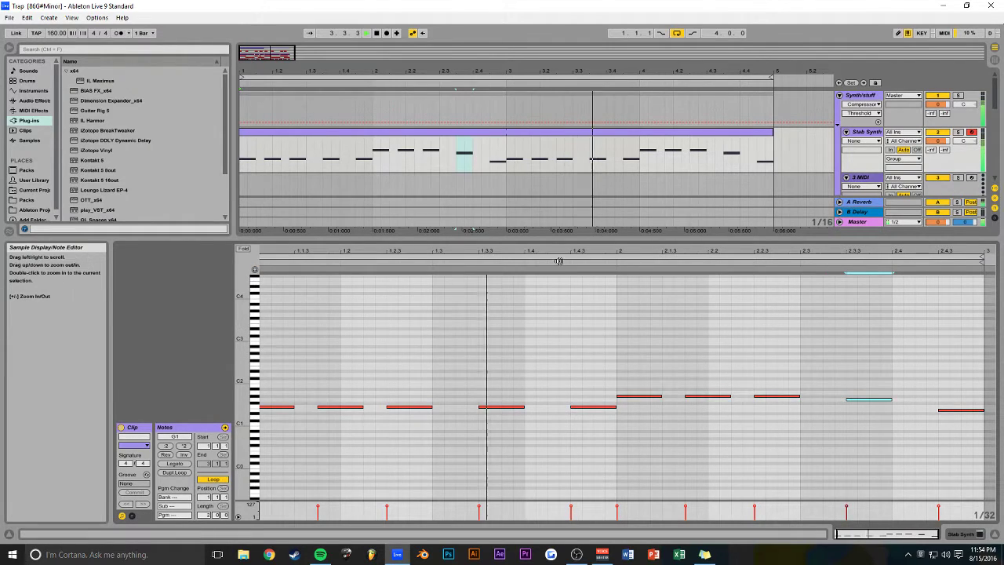
left_click_drag(766, 136, 506, 135)
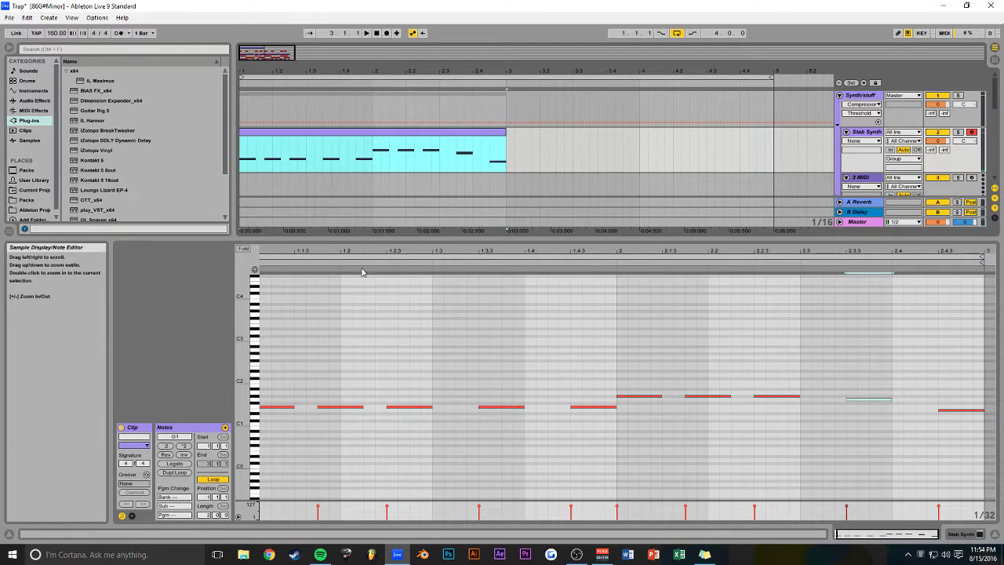
left_click(208, 515)
type("4")
key("Return")
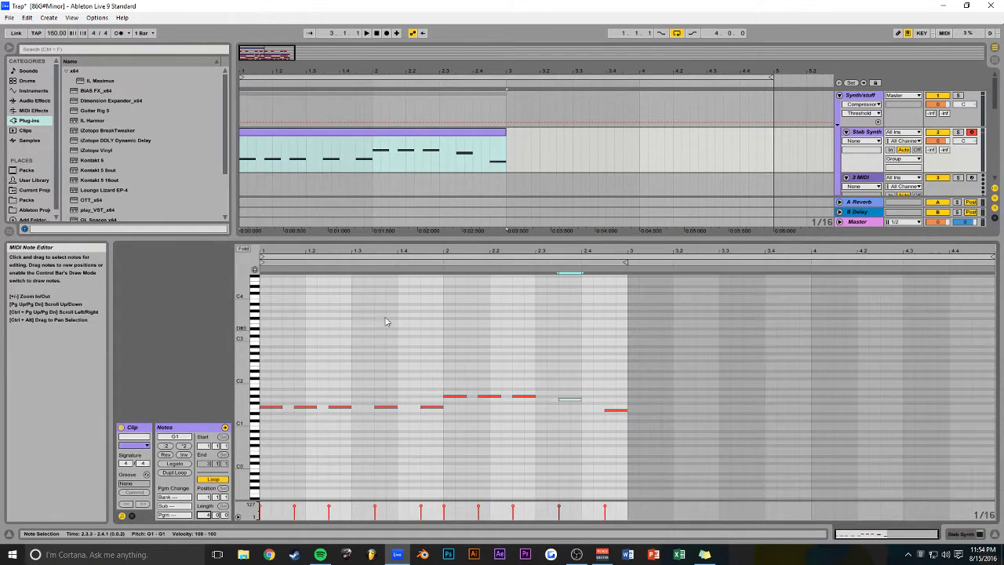
left_click_drag(504, 131, 773, 131)
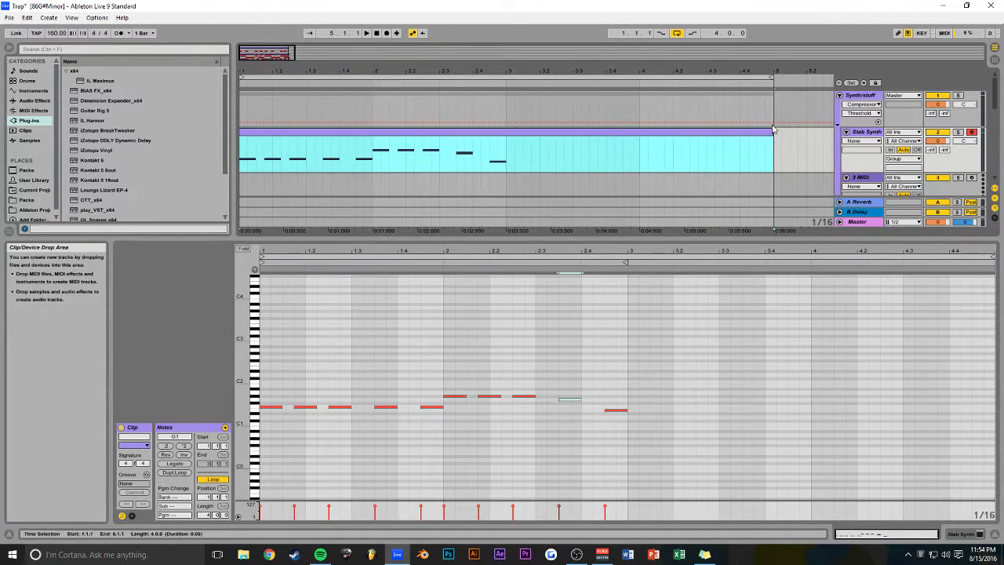
- Duplicate all the stab notes of bars 1 and 2 into bars 3 and 4
left_click_drag(620, 357, 302, 470)
left_click(622, 353)
key("ctrl+a")
key("ctrl+d")
- Lower the last note of bar 2 to C#1 and the last note of bar 4 to C1
left_click_drag(632, 407, 585, 436)
scroll(596, 368, "up", 1)
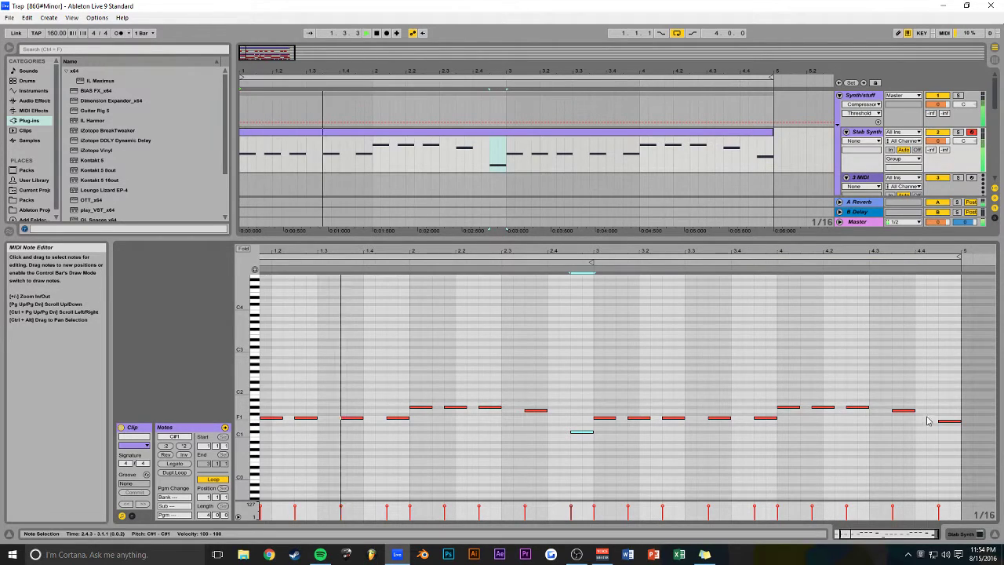
left_click_drag(950, 421, 950, 443)
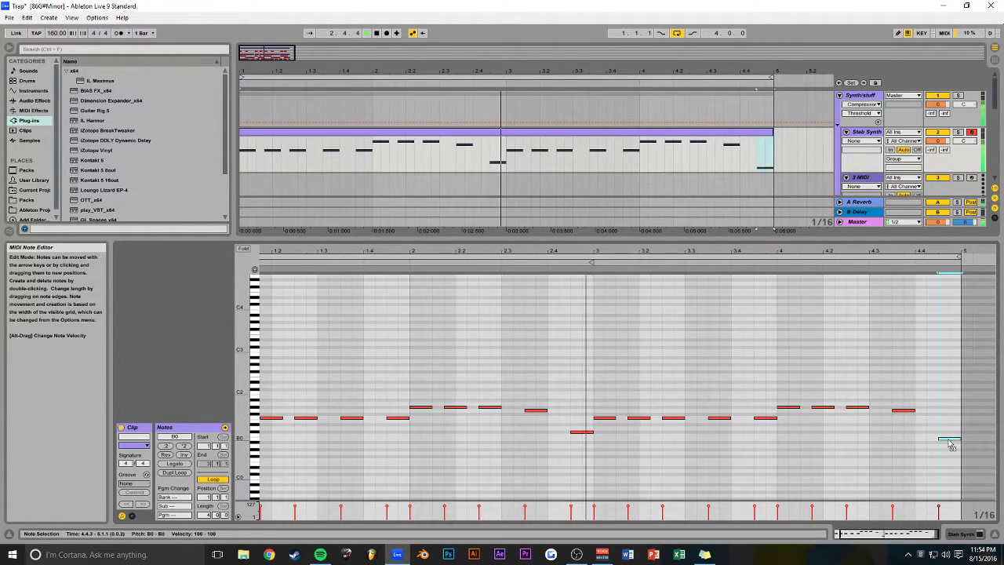
left_click_drag(948, 444, 946, 437)
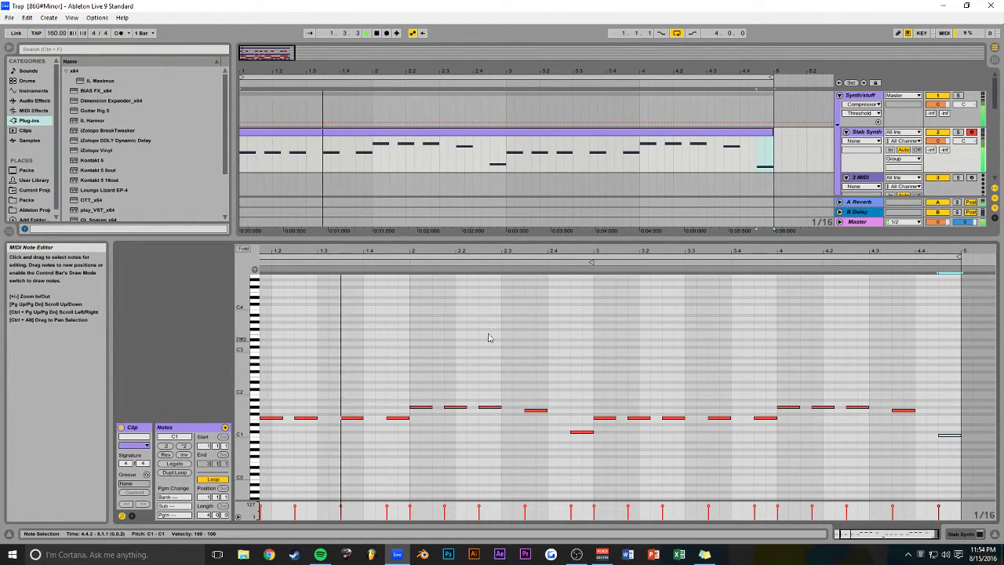
- Disarm the Stab Synth track and set its volume to -6 dB
left_click_drag(442, 235, 463, 363)
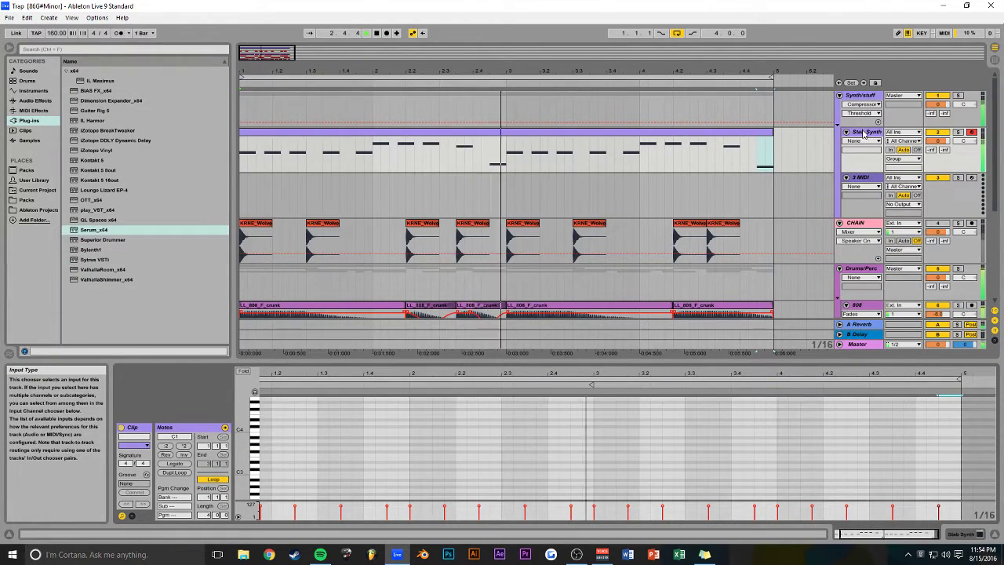
left_click(972, 131)
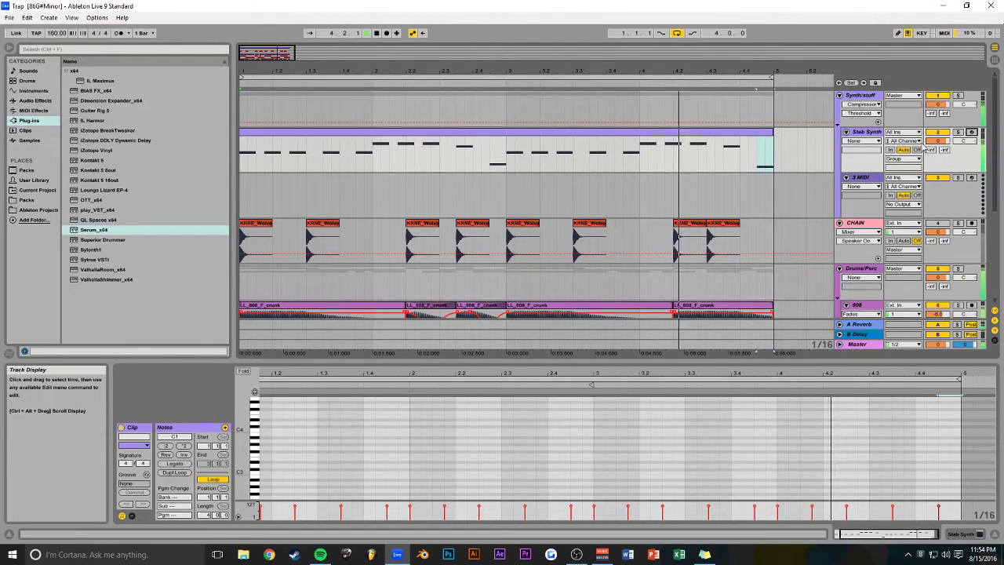
type("-6")
key("Return")
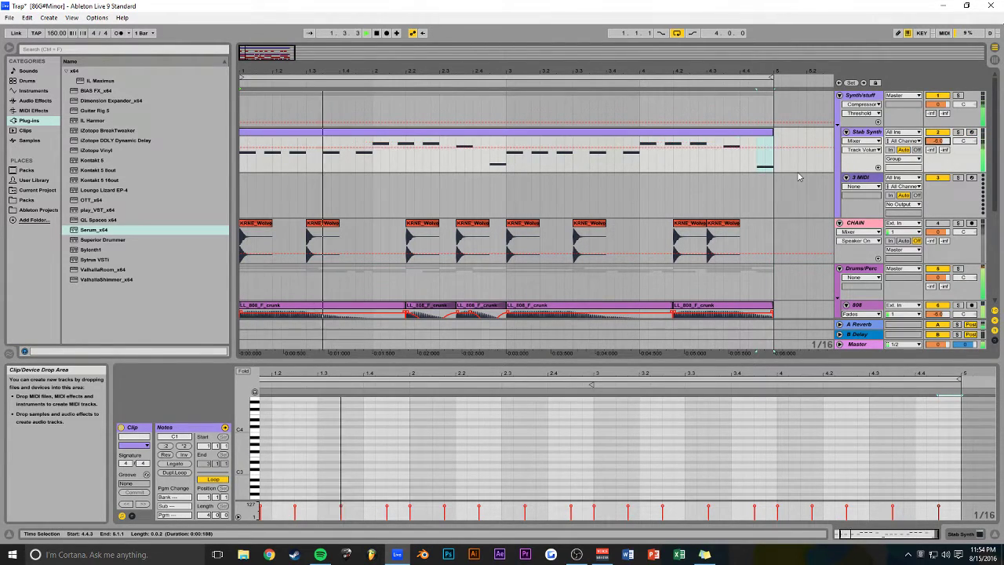
- Lower the threshold of the sidechained Compressor on the Synth/stuff group a little further
left_click(861, 96)
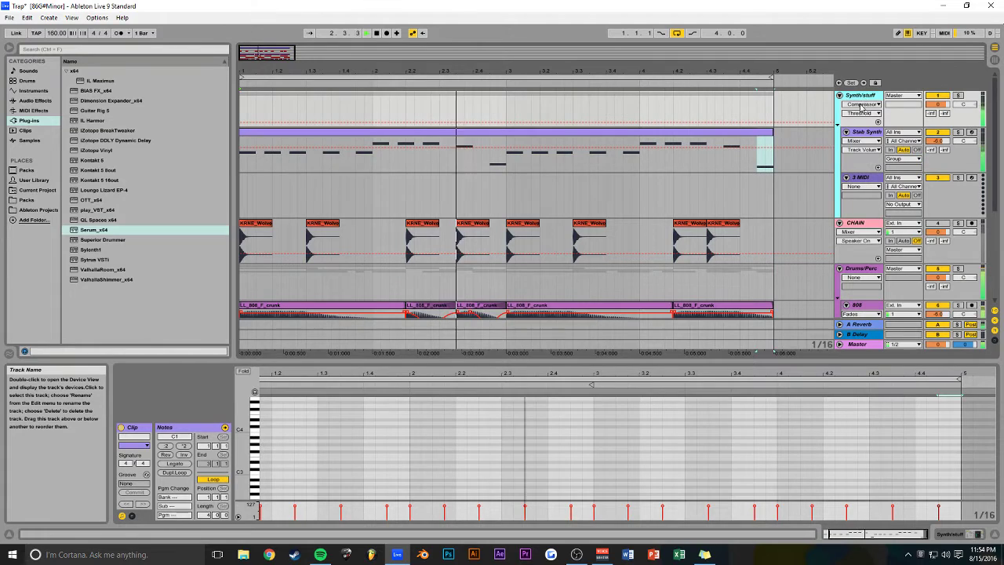
left_click(961, 534)
left_click_drag(254, 490, 254, 500)
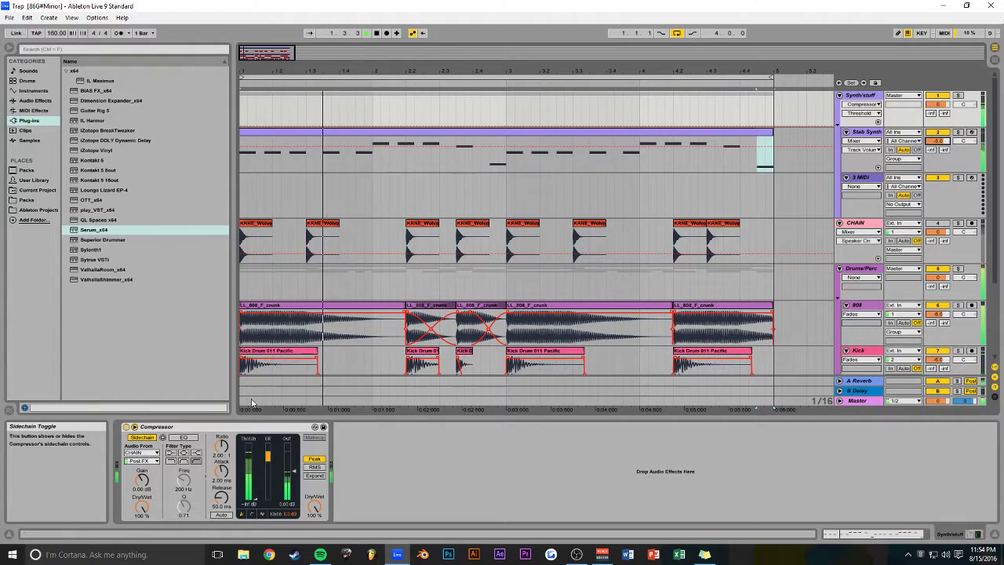
- Open Serum on the Stab Synth track and give oscillator A 16 unison voices with about 0.31 detune
left_click(867, 132)
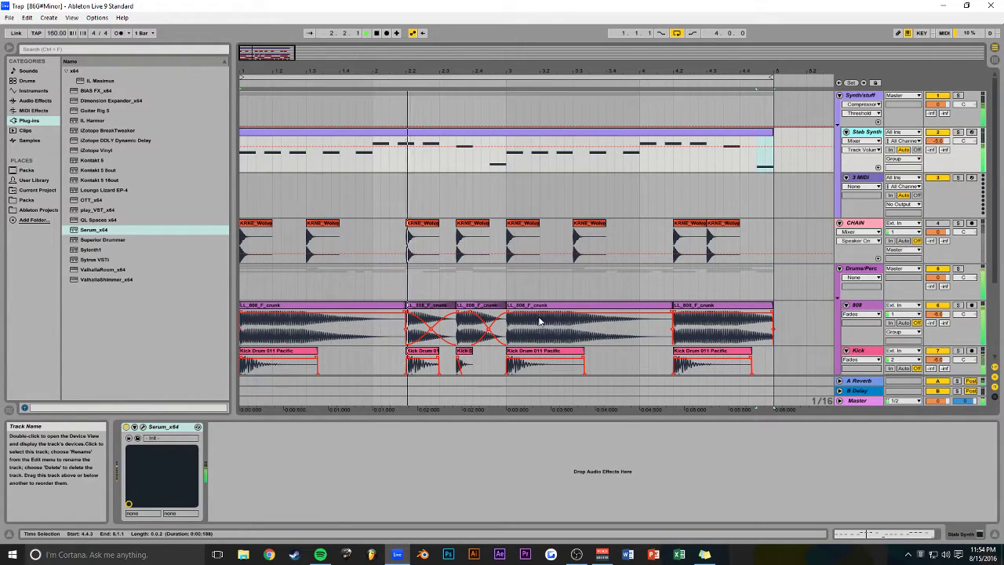
left_click(143, 426)
left_click_drag(150, 200, 153, 193)
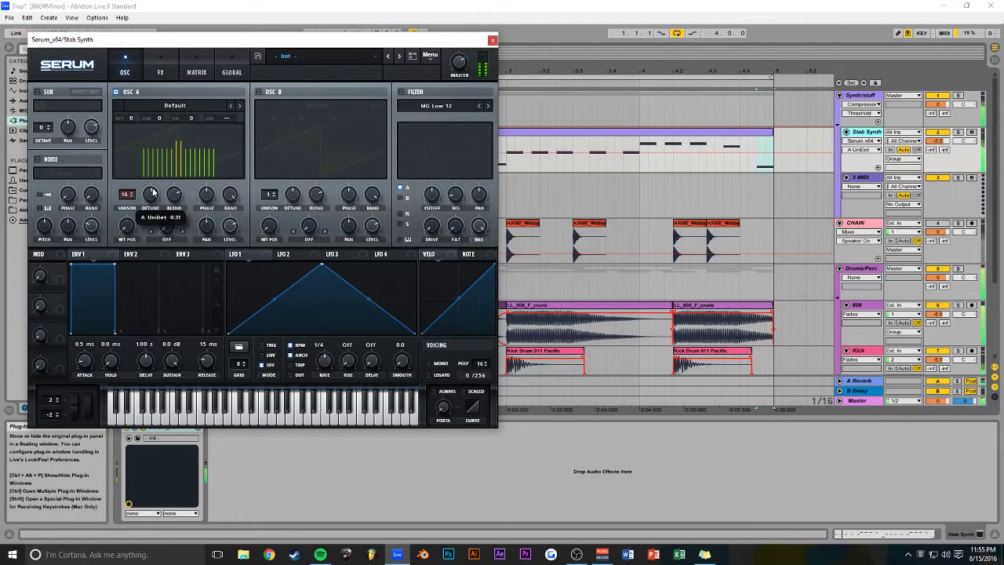
- Enable oscillator B, shift it by one octave, and give it 16 unison voices with about 0.43 detune
left_click(258, 93)
left_click_drag(271, 119, 276, 109)
left_click_drag(269, 193, 292, 158)
left_click_drag(272, 119, 282, 145)
left_click_drag(292, 194, 295, 225)
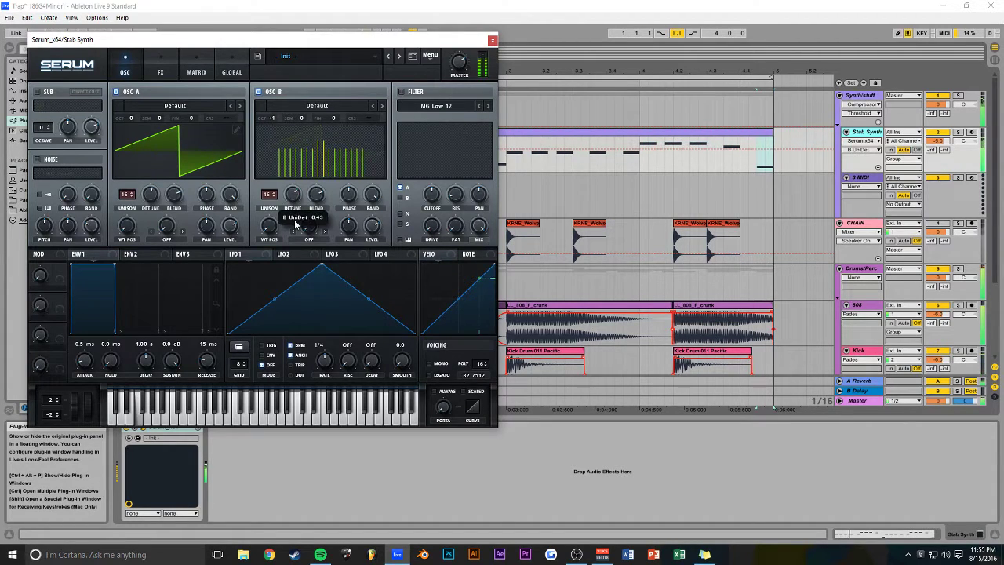
- In Serum's effects, enable the compressor in multiband mode, adjust its threshold, and enable the reverb
left_click_drag(398, 45, 465, 67)
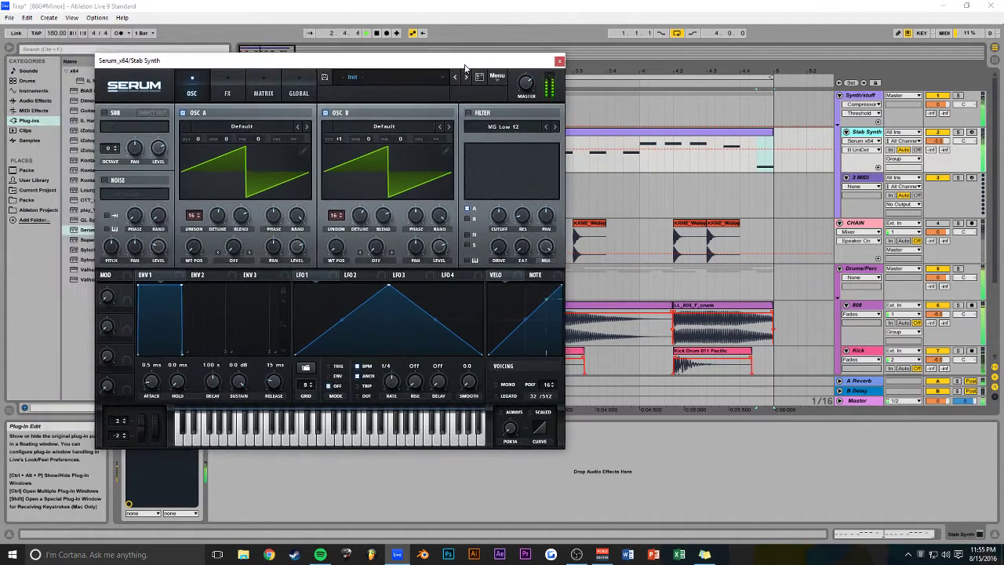
left_click(228, 93)
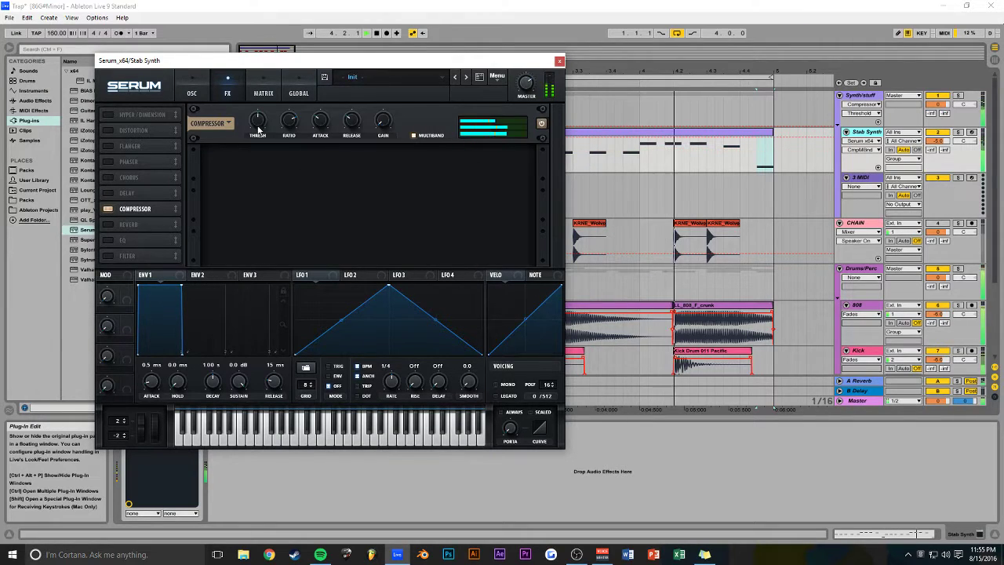
left_click_drag(252, 149, 254, 142)
left_click(107, 178)
left_click(108, 178)
left_click(109, 224)
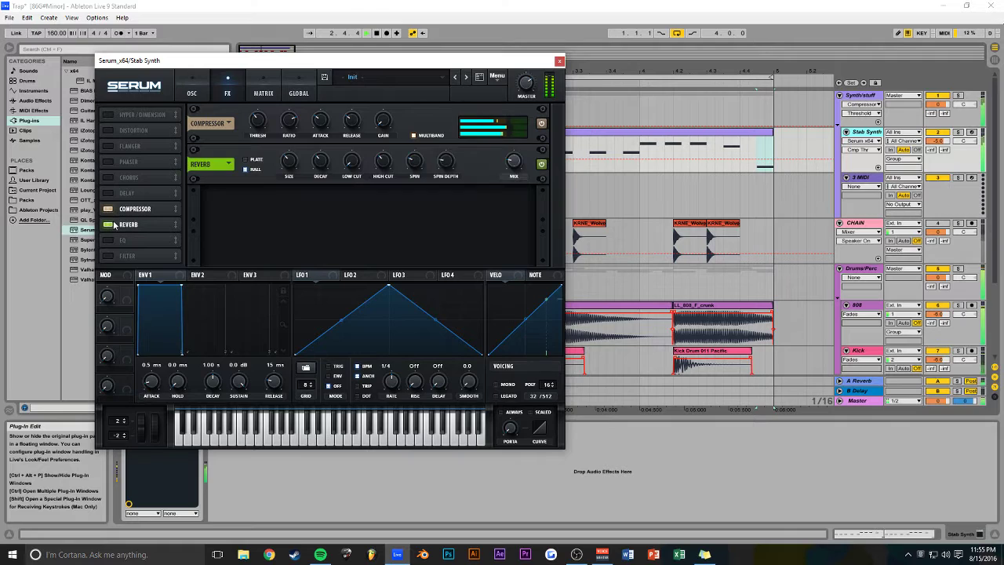
- Set the reverb's high cut to 0% and adjust its mix, auditioning the Stab Synth track both soloed and with the full track
left_click(514, 162)
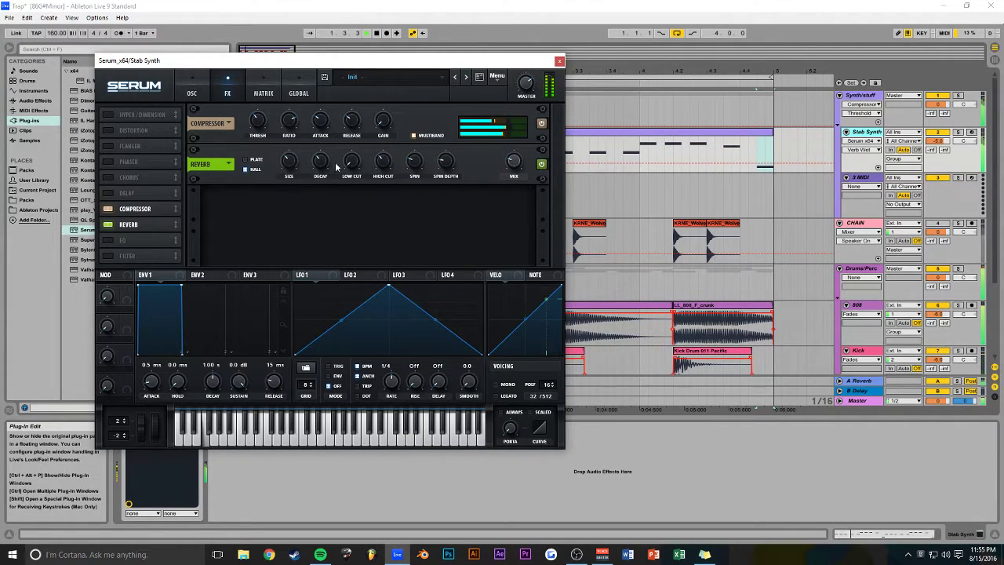
left_click(384, 162)
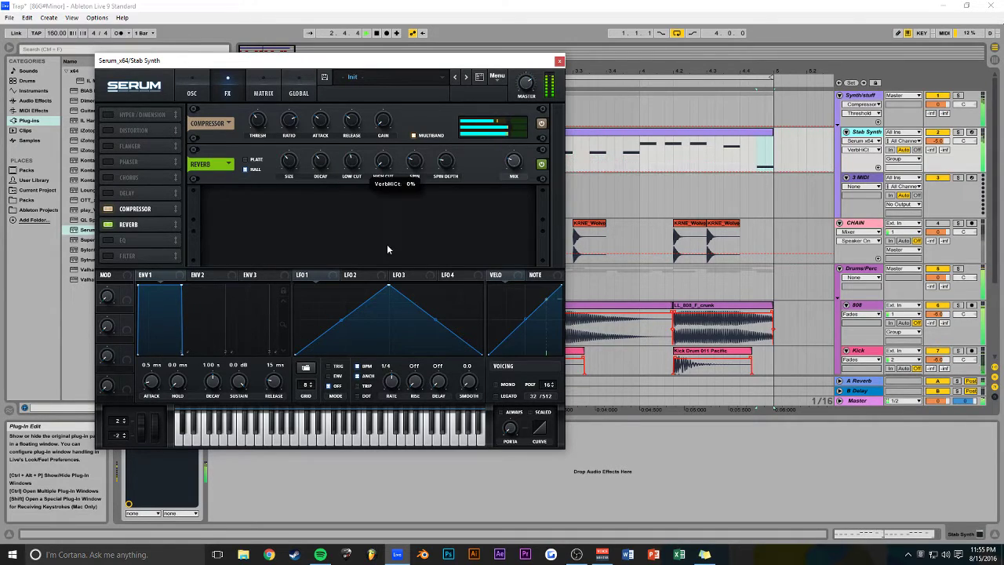
left_click(959, 133)
left_click_drag(360, 68, 392, 81)
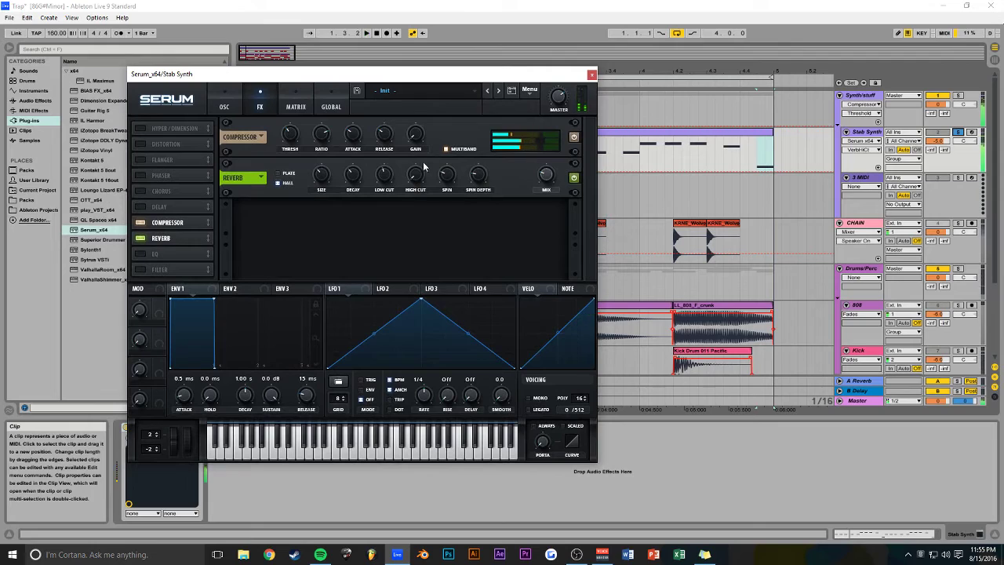
left_click(552, 178)
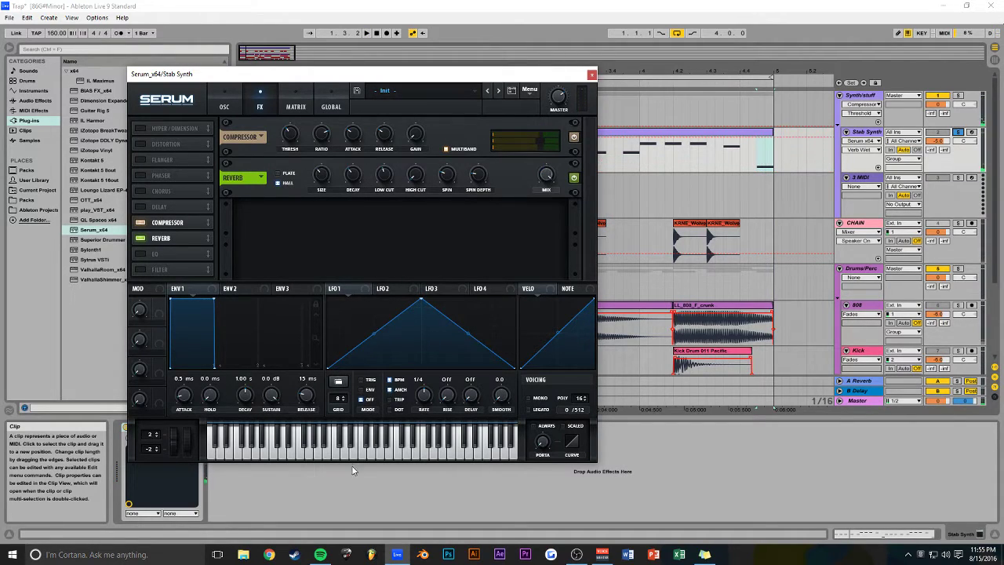
left_click_drag(547, 178, 547, 197)
key("space")
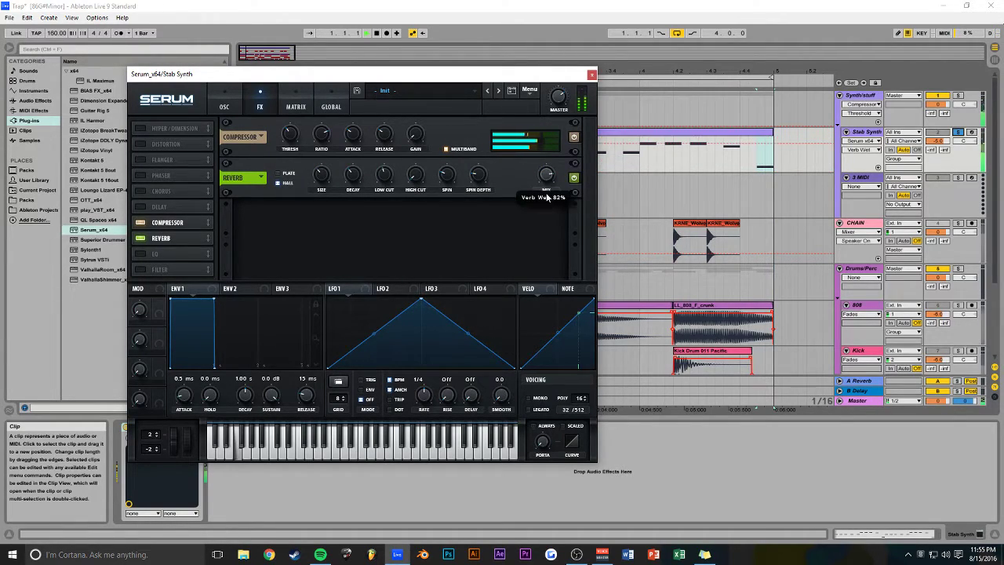
left_click(958, 131)
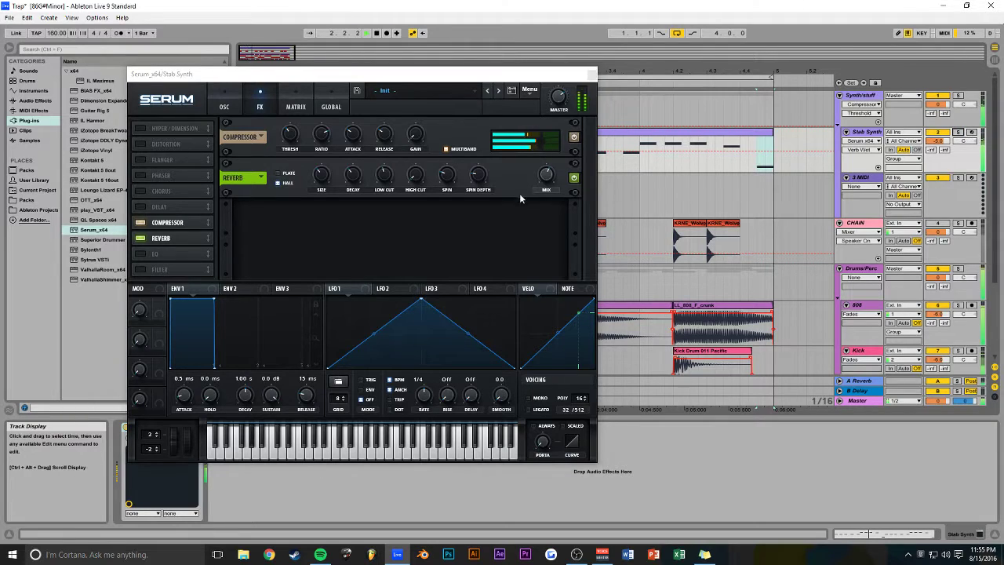
left_click_drag(541, 181, 541, 186)
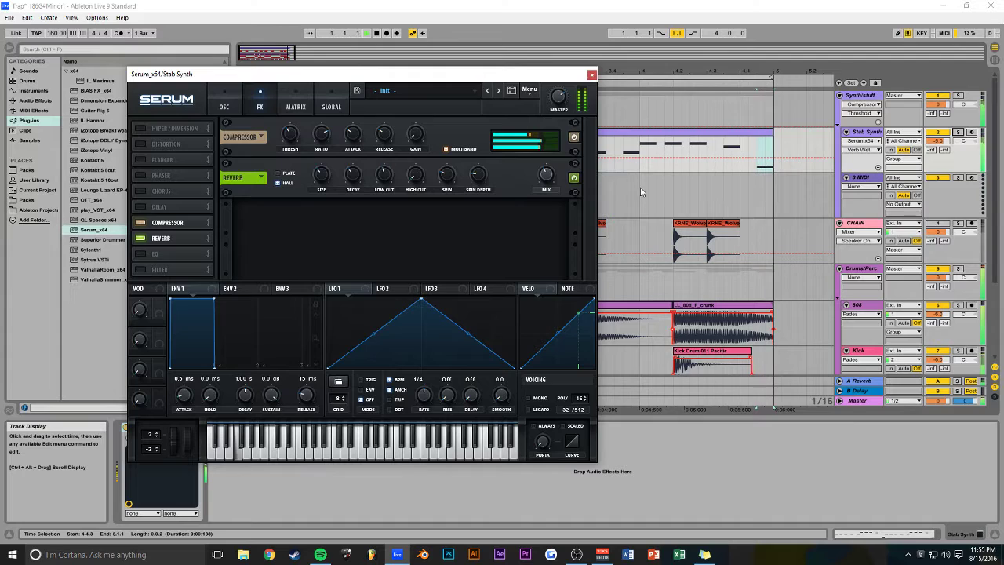
- Enable the delay effect on the Stab Synth and close the Serum window
left_click_drag(395, 79, 533, 82)
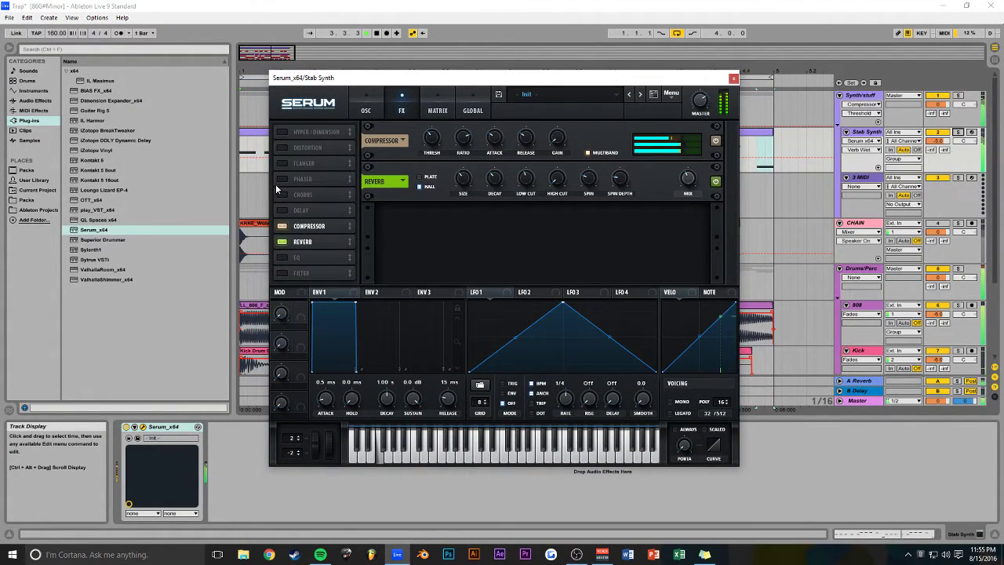
left_click(282, 210)
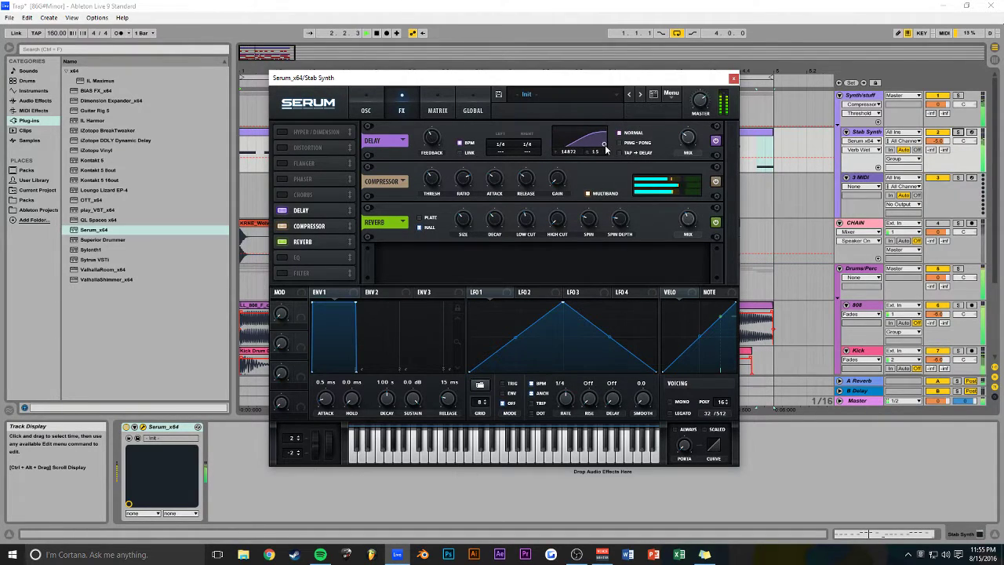
left_click(732, 78)
- Try the Stab Synth clip's melody one octave higher, and return the notes to their original octave
double_click(433, 140)
left_click_drag(472, 359, 472, 173)
left_click_drag(951, 290, 298, 433)
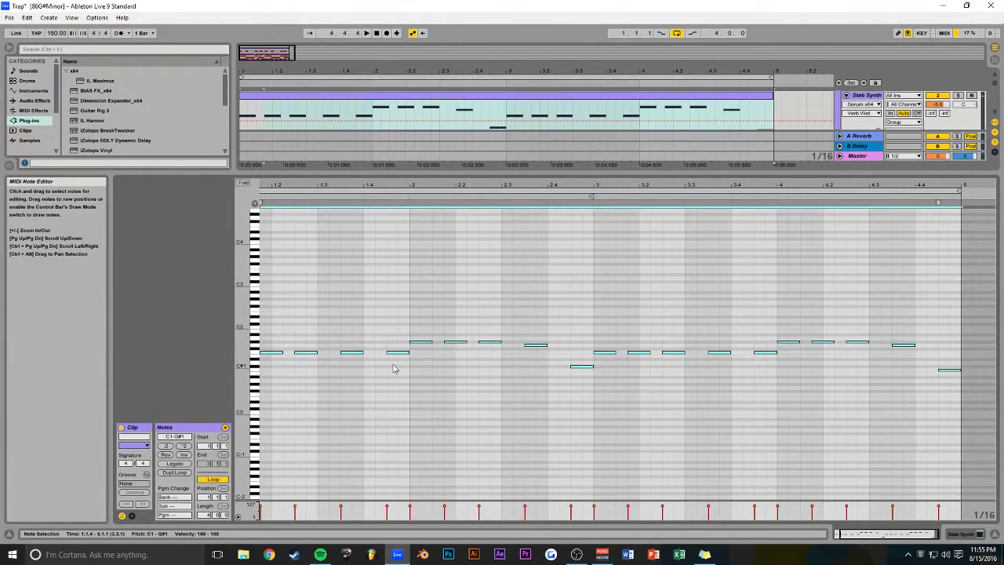
key("shift+Up")
scroll(386, 277, "up", 2)
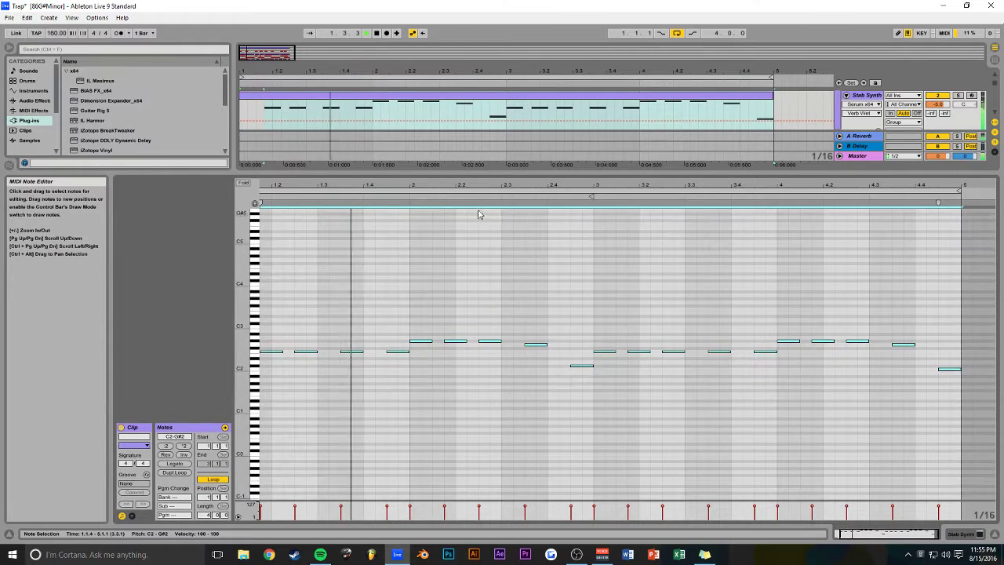
left_click_drag(881, 533, 880, 510)
left_click_drag(291, 381, 257, 422)
key("shift+Up")
key("space")
left_click_drag(429, 172, 429, 353)
- Reopen Serum on the Stab Synth track and switch its voicing to mono with legato and always-on portamento
left_click(863, 95)
left_click(982, 533)
left_click(143, 428)
key("space")
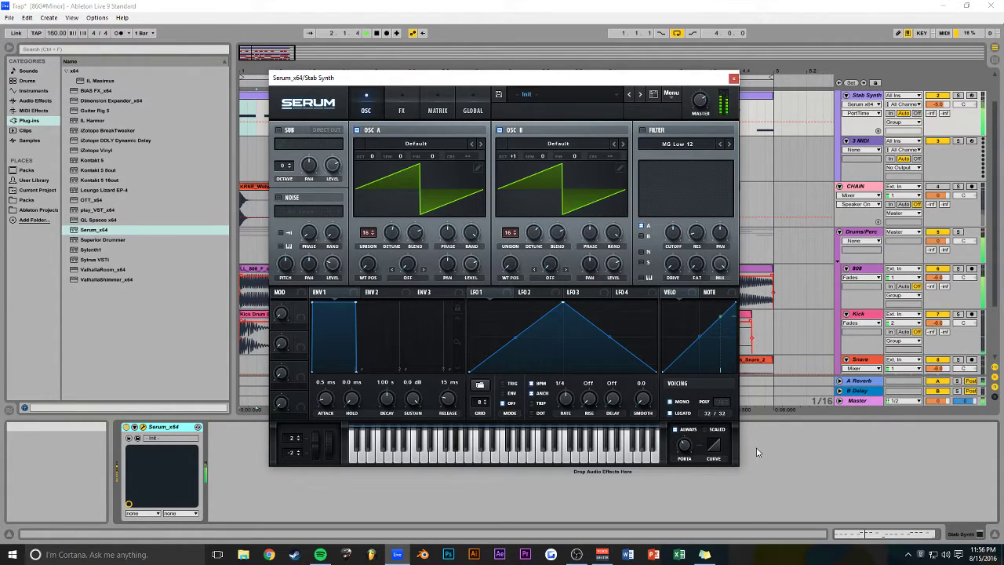
key("space")
key("space")
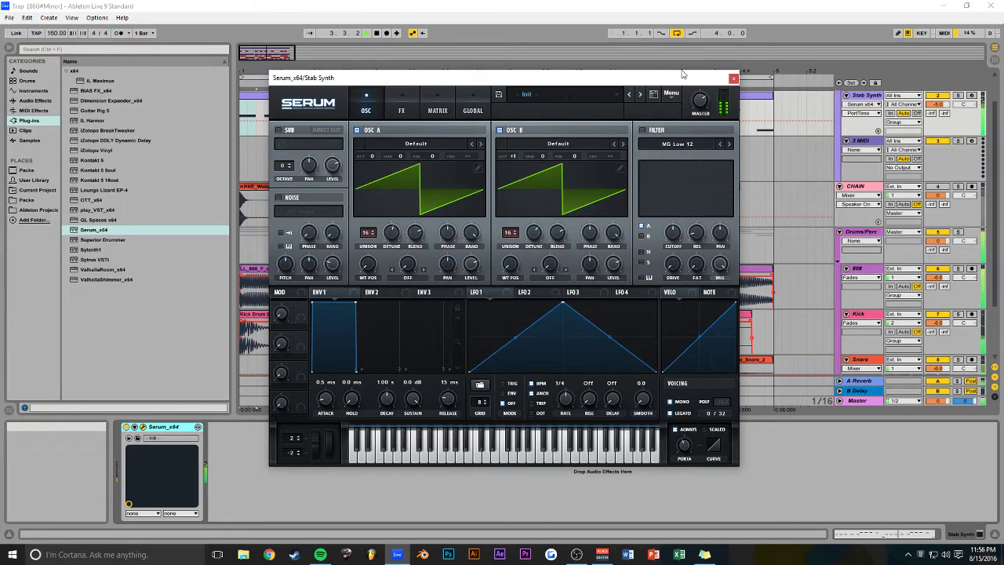
- Close Serum and check all the Stab Synth clip's notes in the enlarged MIDI editor during playback
left_click(734, 81)
double_click(581, 103)
left_click_drag(556, 333, 556, 183)
left_click_drag(945, 313, 261, 463)
key("space")
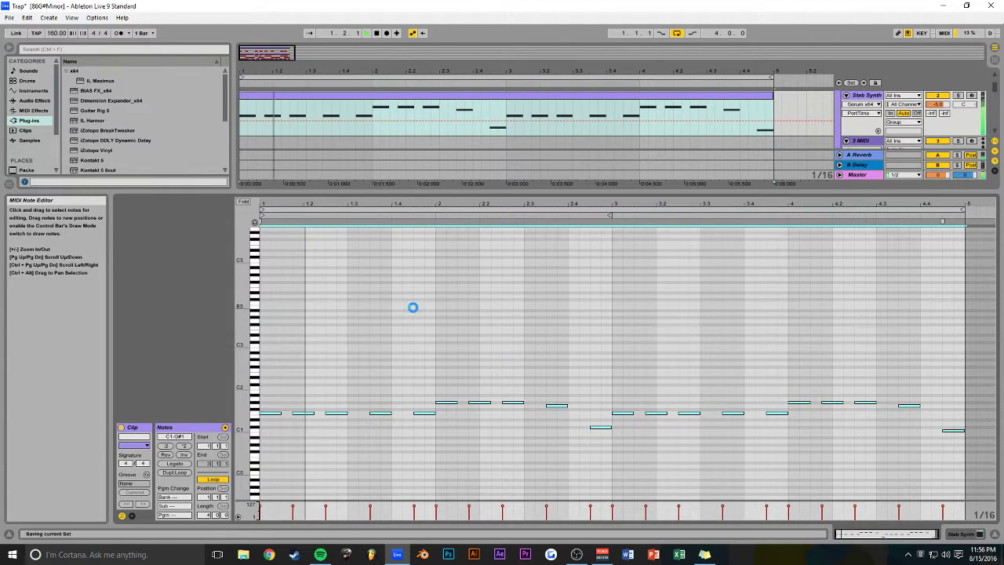
left_click_drag(466, 187, 475, 392)
scroll(542, 240, "up", 2)
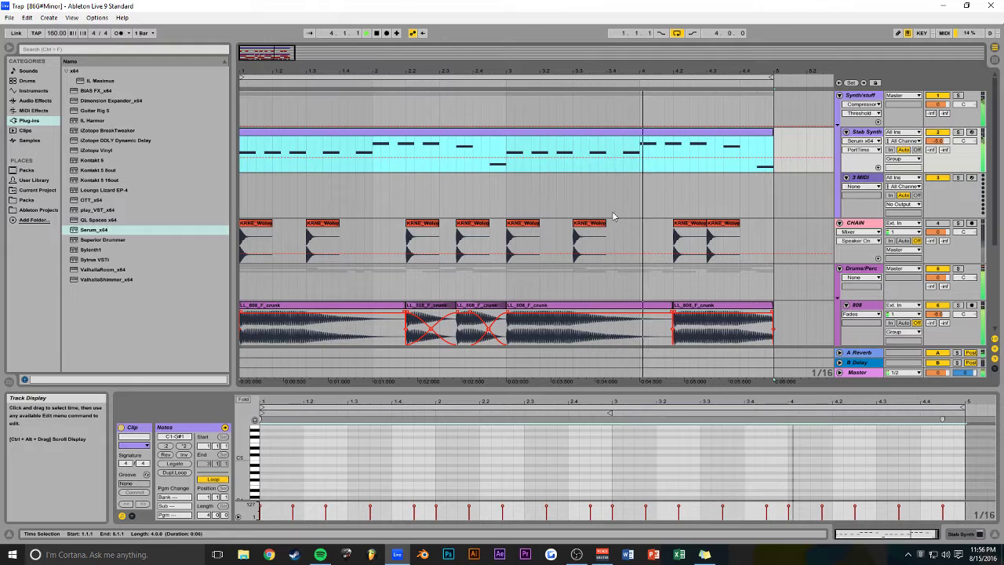
- Reopen Serum on the Stab Synth track, save the set, and show the synth's effects
left_click(867, 132)
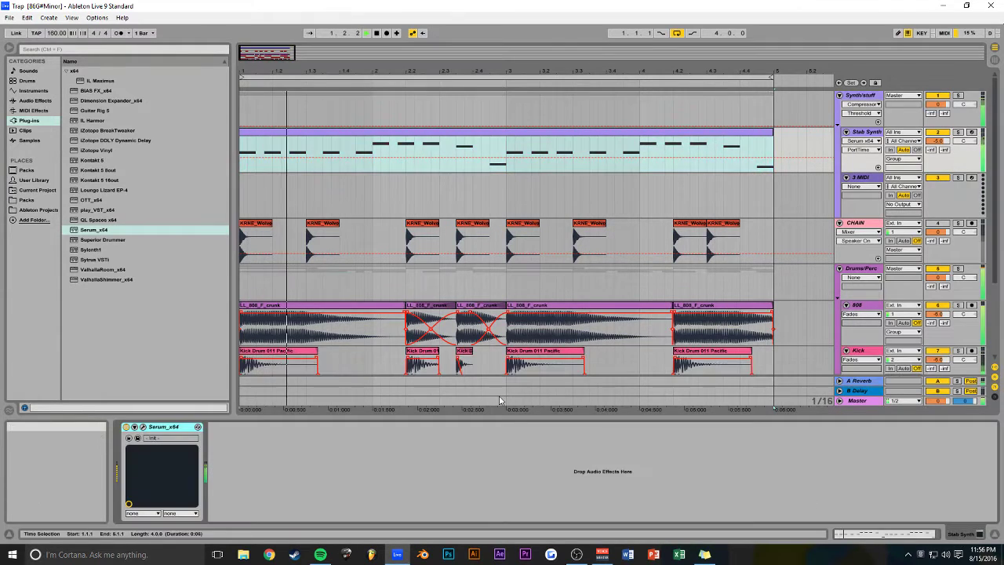
left_click(132, 428)
key("ctrl+s")
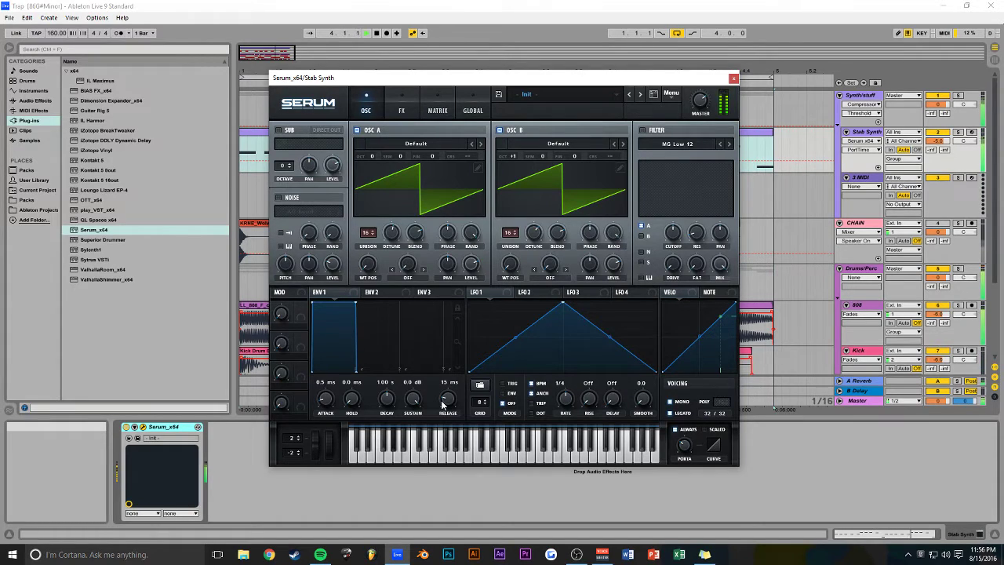
left_click(398, 110)
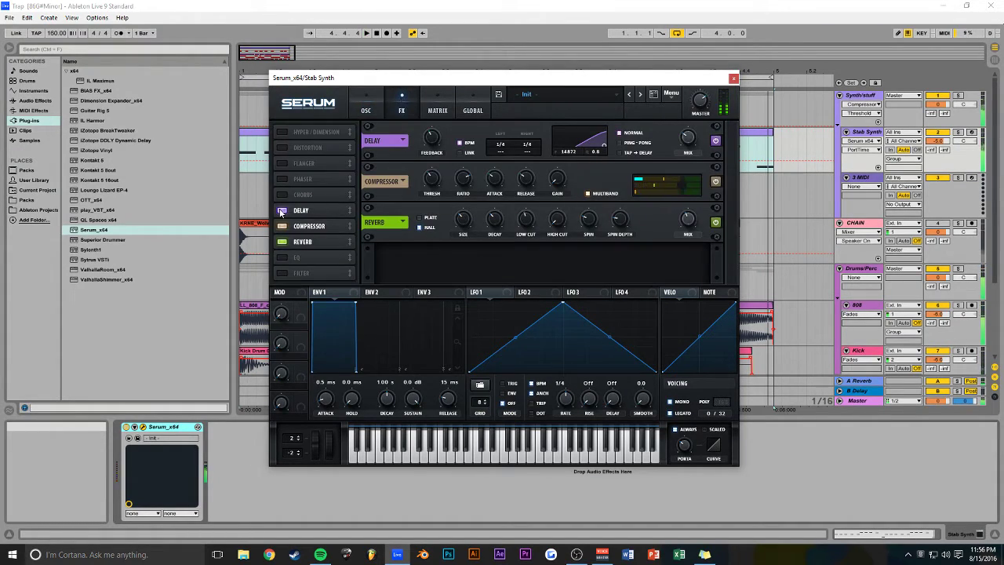
- Enable the phaser, set its rate to 20 Hz and mix to about 69%, and adjust its depth
left_click(282, 179)
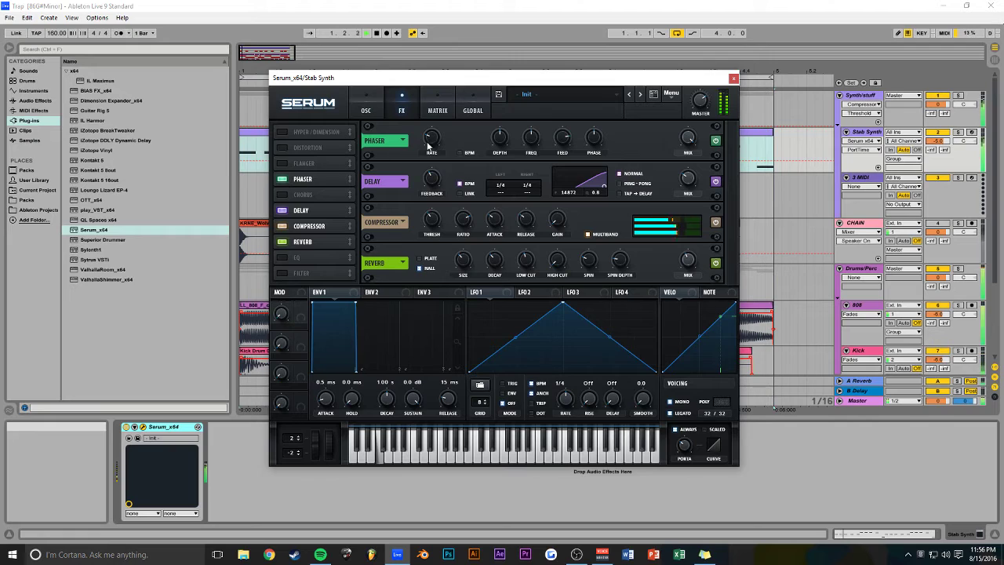
left_click_drag(688, 137, 677, 218)
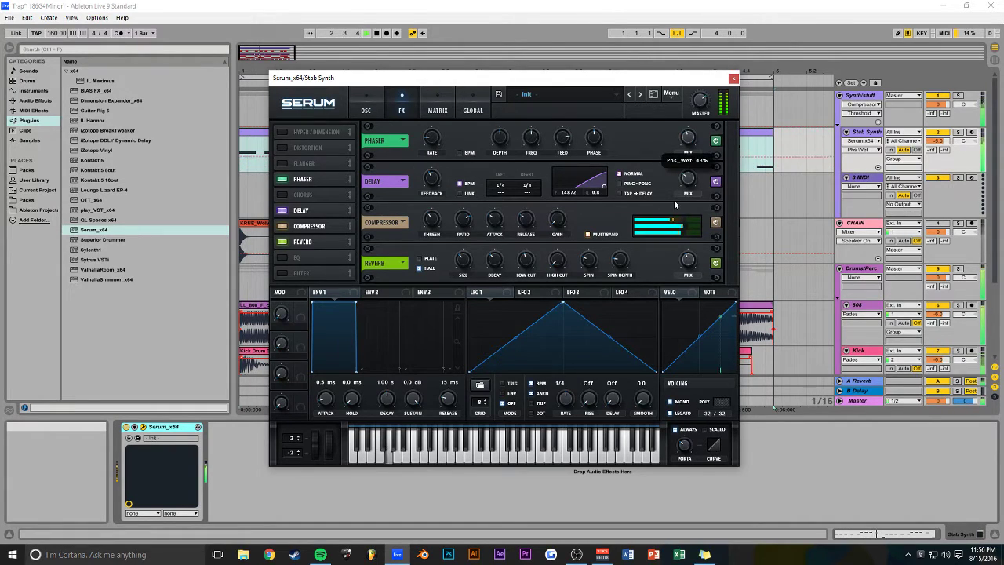
left_click_drag(434, 139, 440, 99)
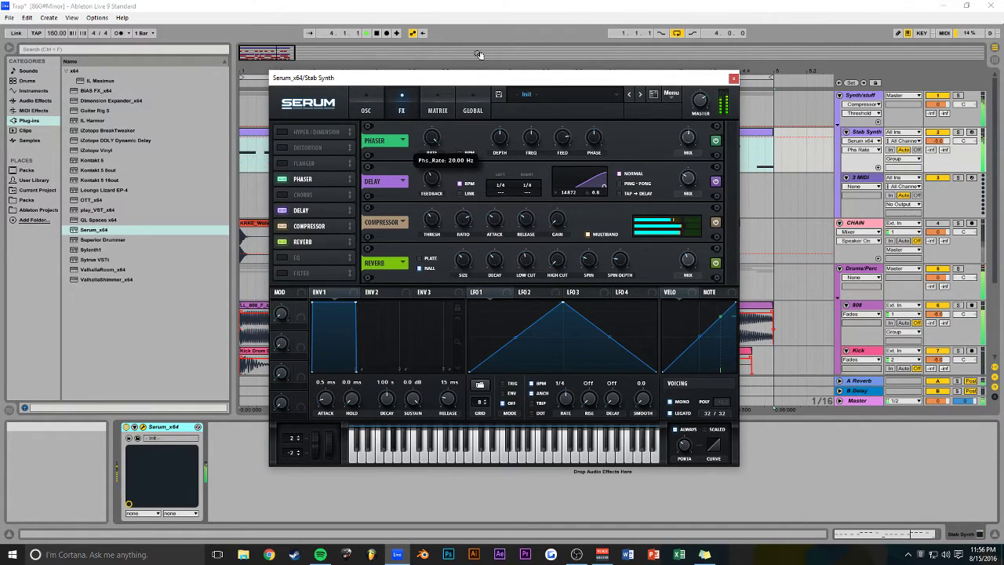
left_click_drag(688, 138, 717, 45)
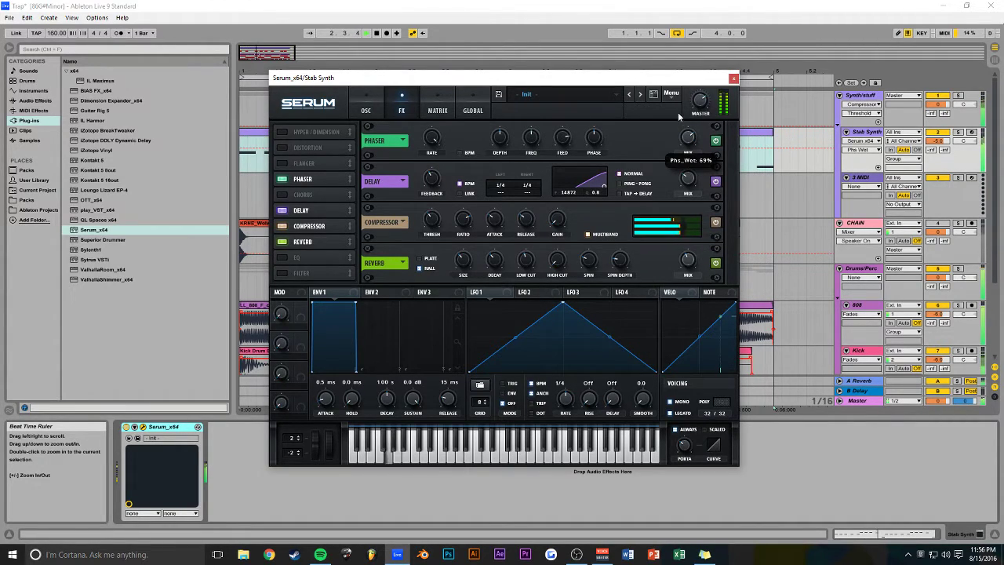
left_click_drag(498, 141, 502, 121)
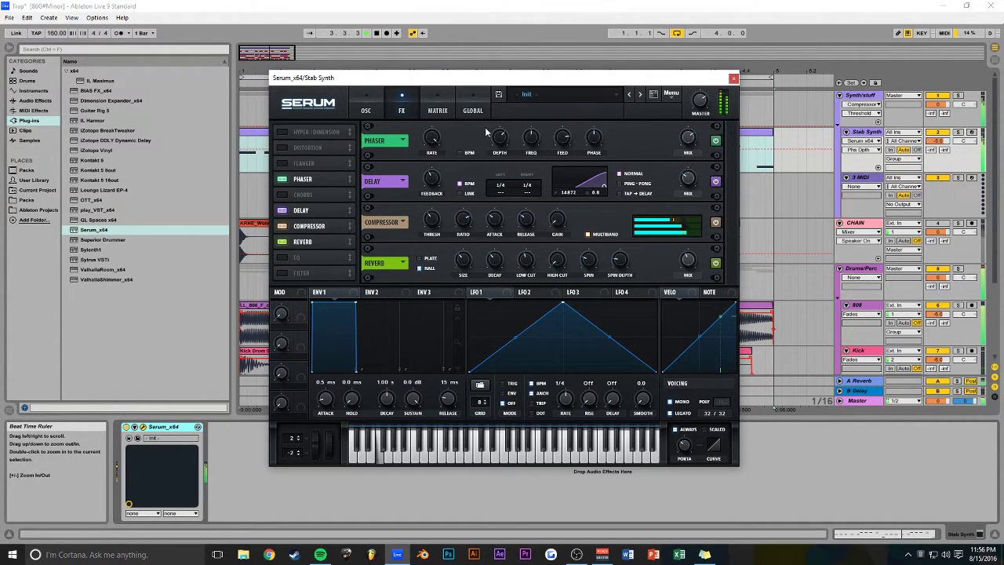
- Enable the Tube distortion, adjust its drive, set its mix to about 56%, and save the set
left_click(283, 148)
left_click_drag(617, 140, 614, 168)
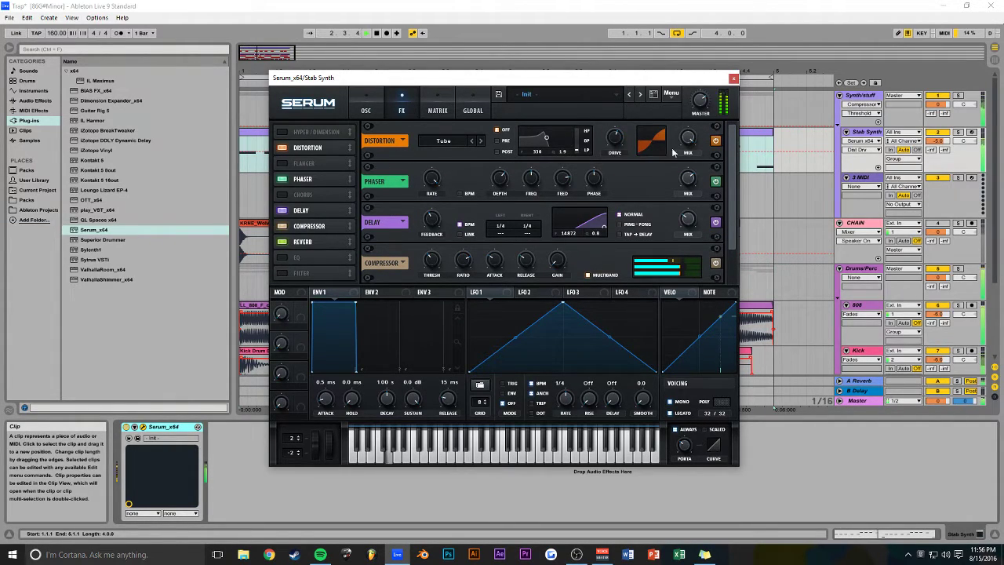
left_click_drag(688, 138, 694, 186)
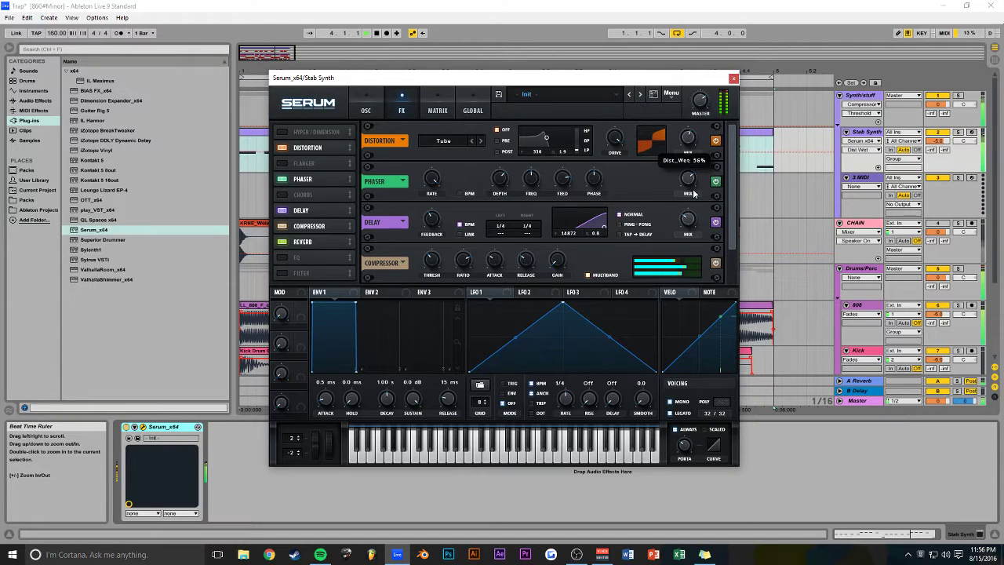
key("ctrl+s")
- With the Stab Synth soloed, replace the phaser with the Hyper/Dimension effect and adjust Serum's master volume
left_click(958, 132)
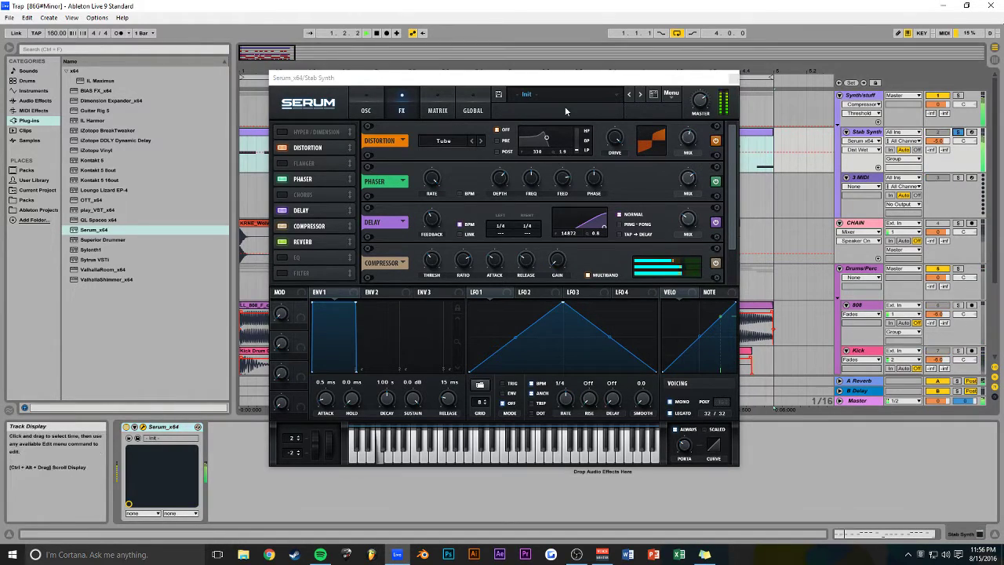
left_click(282, 180)
left_click(283, 132)
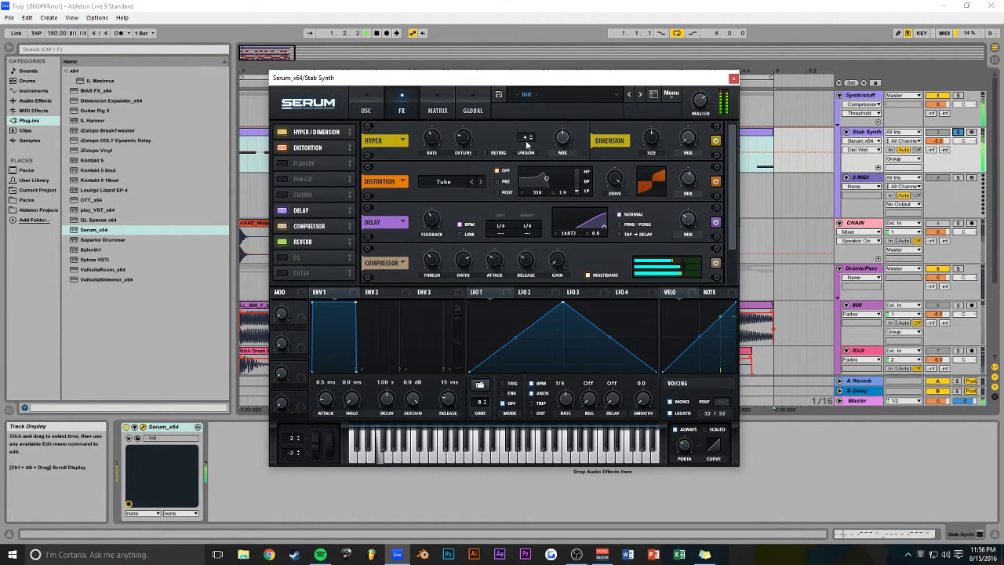
left_click(700, 110)
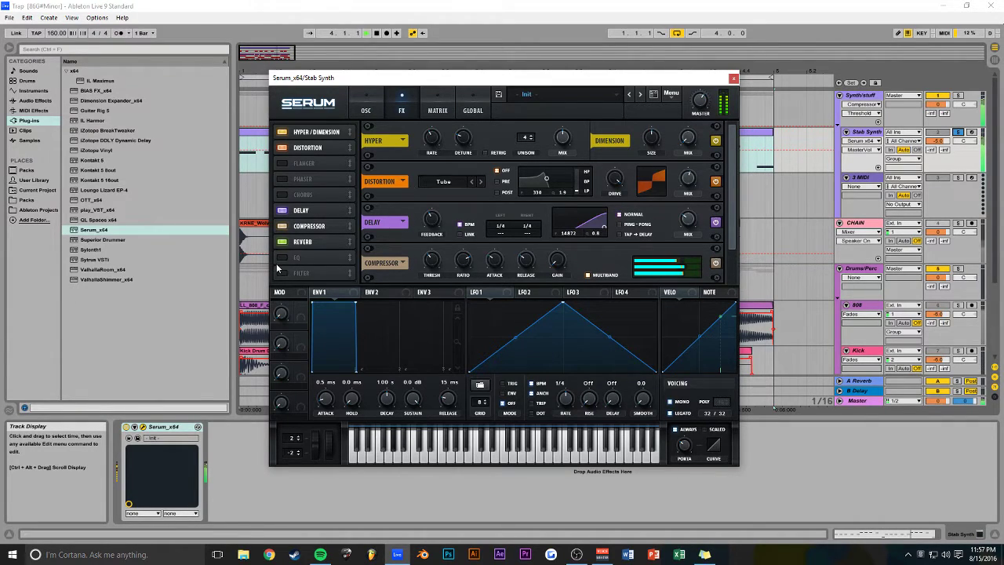
- Enable the filter effect as Notch 24 and modulate its cutoff with LFO 1 at a one-bar rate
left_click(329, 274)
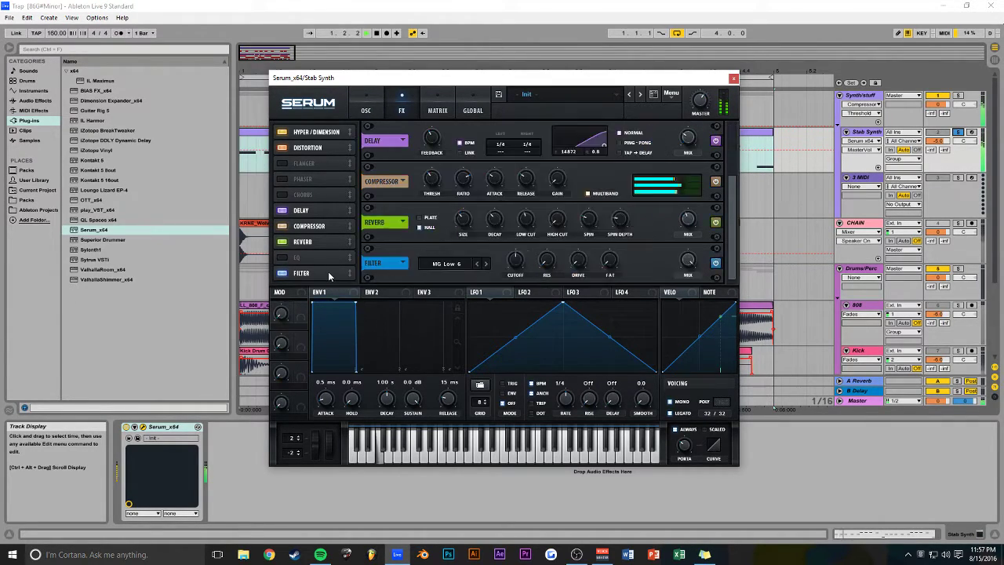
left_click(479, 262)
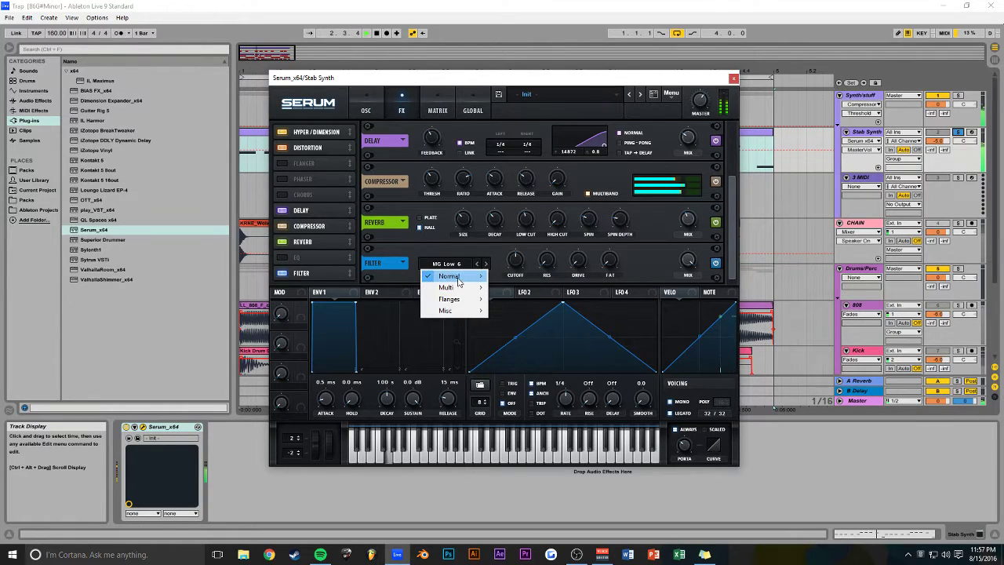
mouse_move(463, 276)
left_click(517, 469)
mouse_move(515, 267)
left_mouse_down()
mouse_move(518, 290)
mouse_move(516, 269)
left_mouse_up()
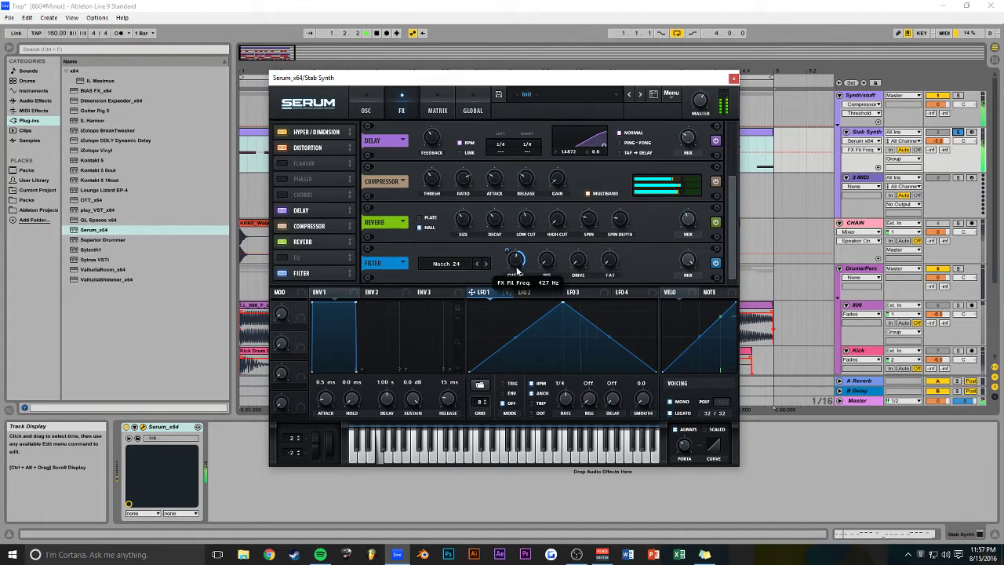
left_click_drag(568, 402, 570, 414)
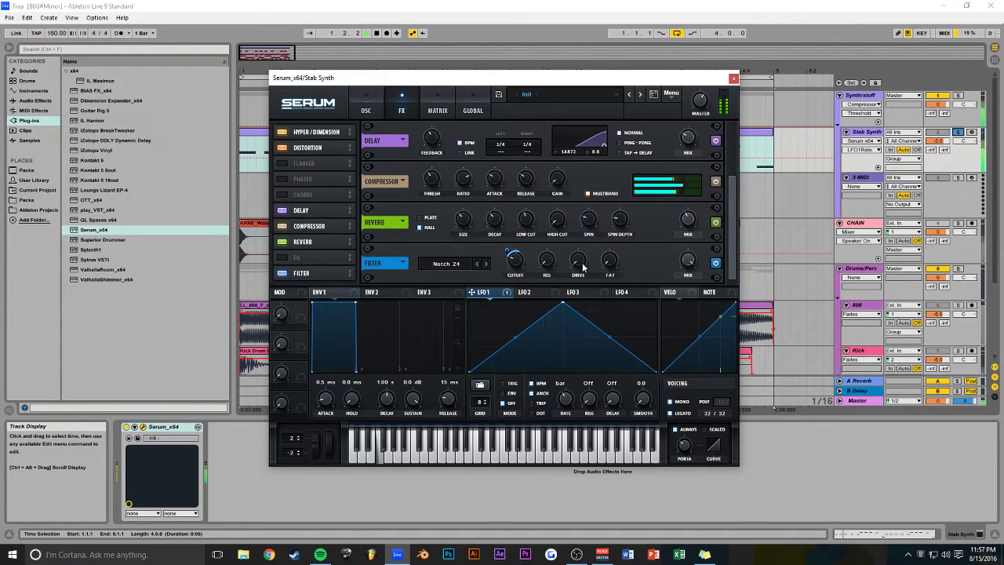
- Adjust the mix and drive of Serum's notch filter on the Stab Synth and close the plug-in window
left_click(694, 270)
left_click(584, 267)
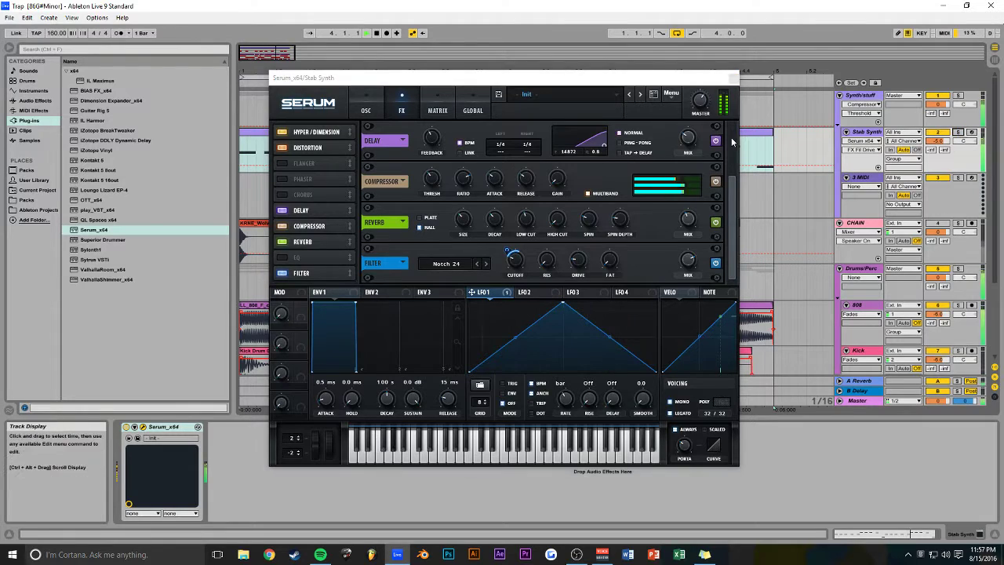
left_click(733, 79)
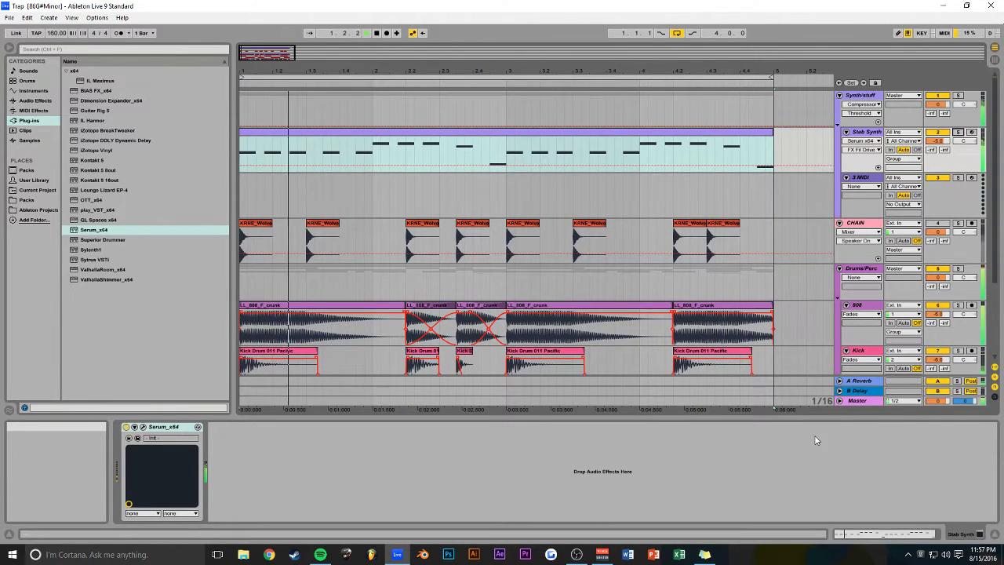
- Add EQ Eight to the Stab Synth with a 100 Hz low cut and a 0.87 dB high boost at 5.69 kHz
left_click(34, 100)
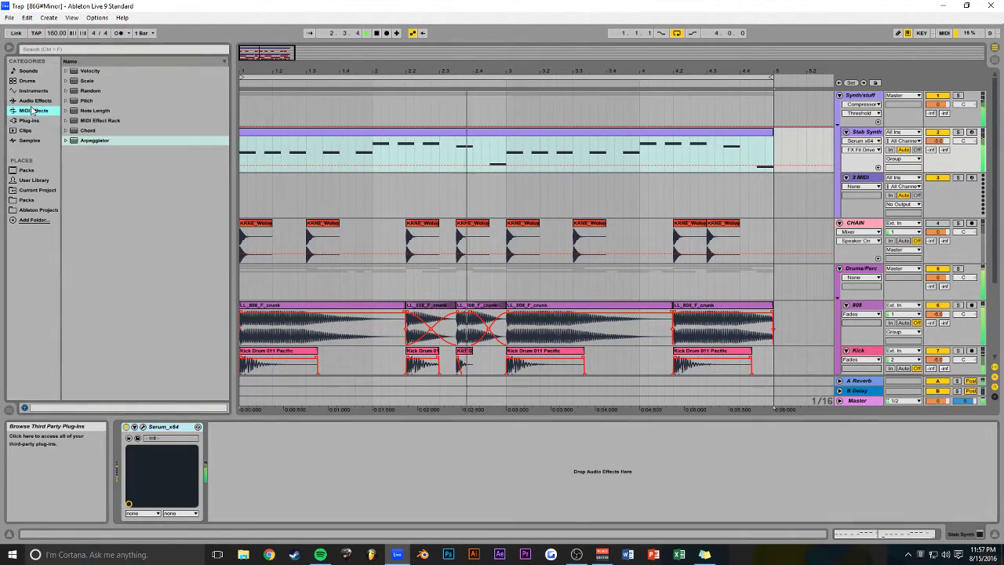
left_click_drag(91, 140, 298, 162)
left_click(247, 508)
left_click(244, 448)
left_click_drag(245, 471, 274, 477)
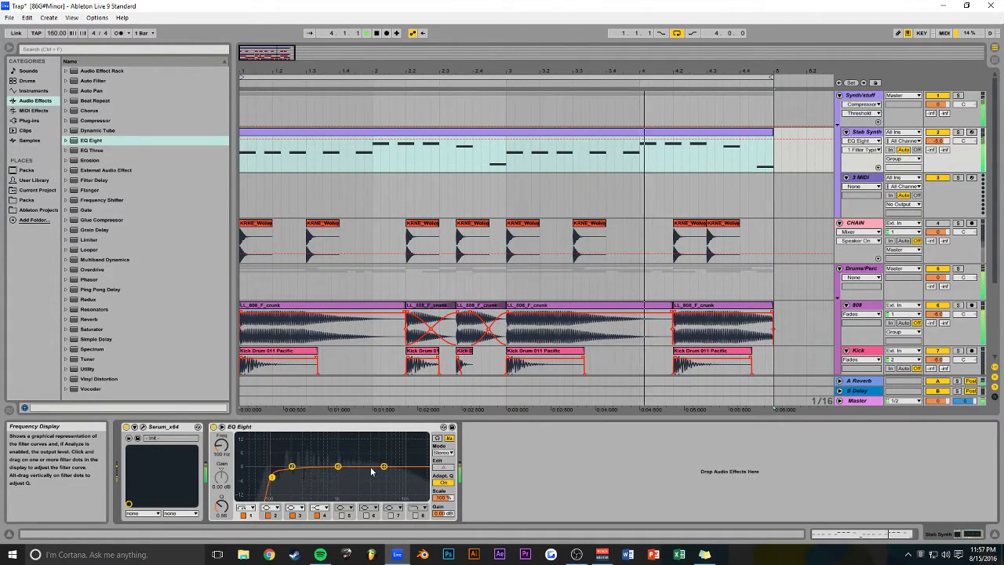
left_click_drag(384, 467, 388, 465)
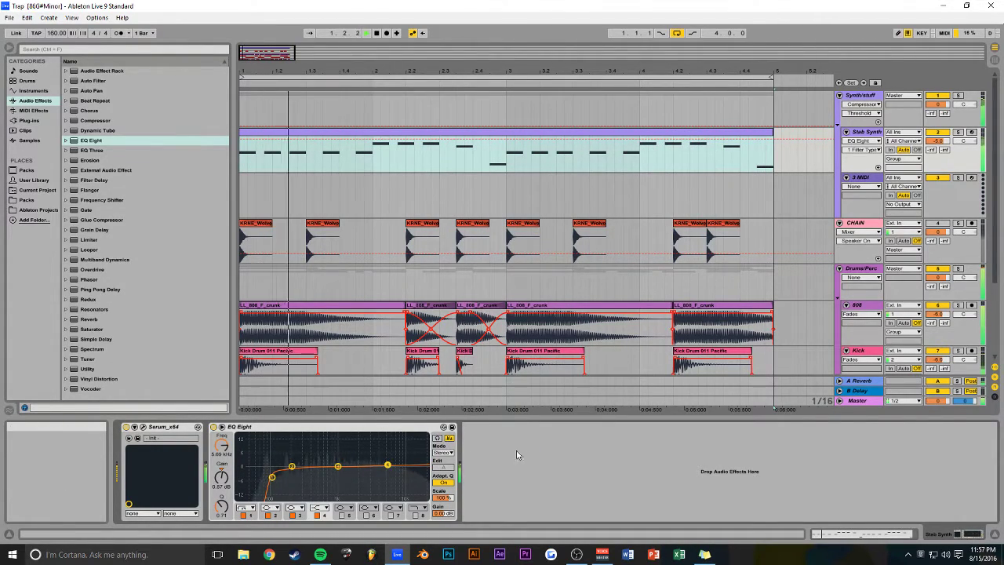
- Fold the CHAIN track and the Drums/Perc group, and save the set
scroll(412, 386, "down", 2)
scroll(412, 386, "down", 2)
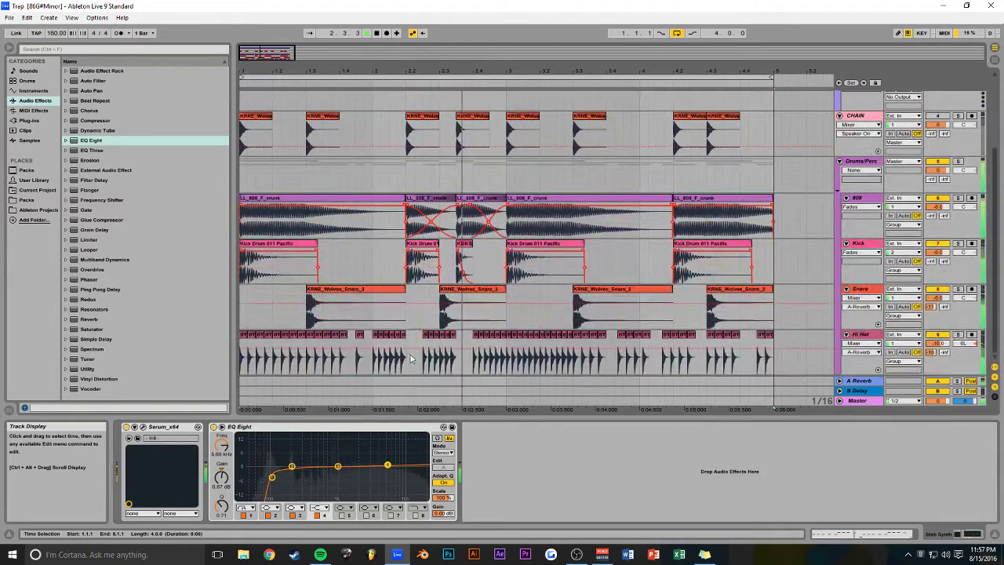
scroll(556, 294, "up", 4)
left_click(839, 269)
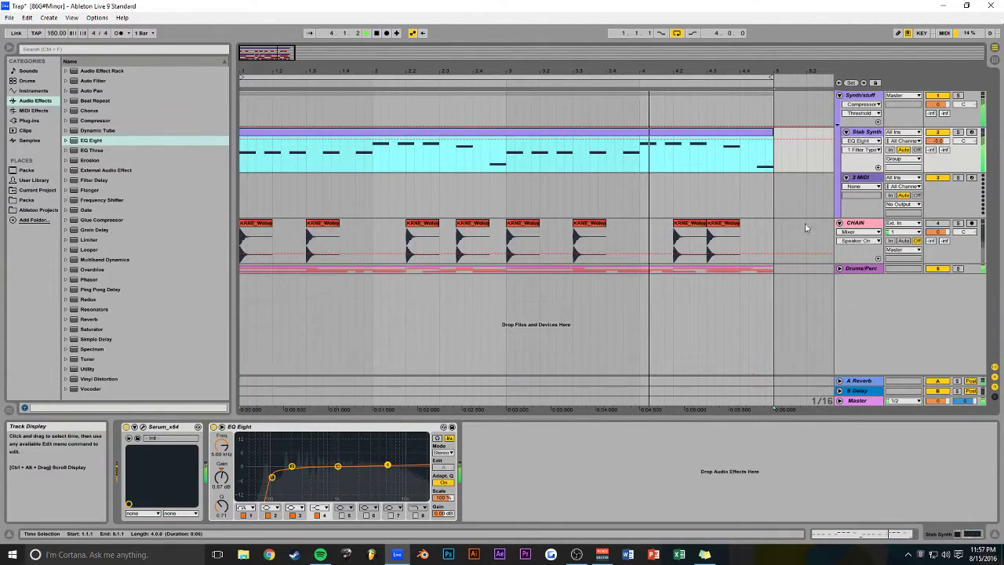
left_click(839, 223)
left_click(840, 233)
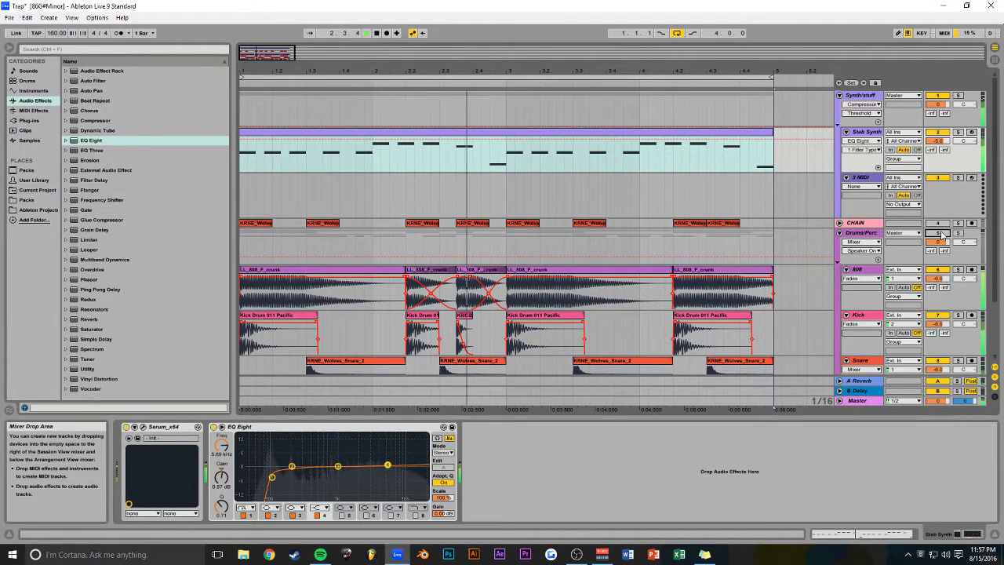
key("ctrl+s")
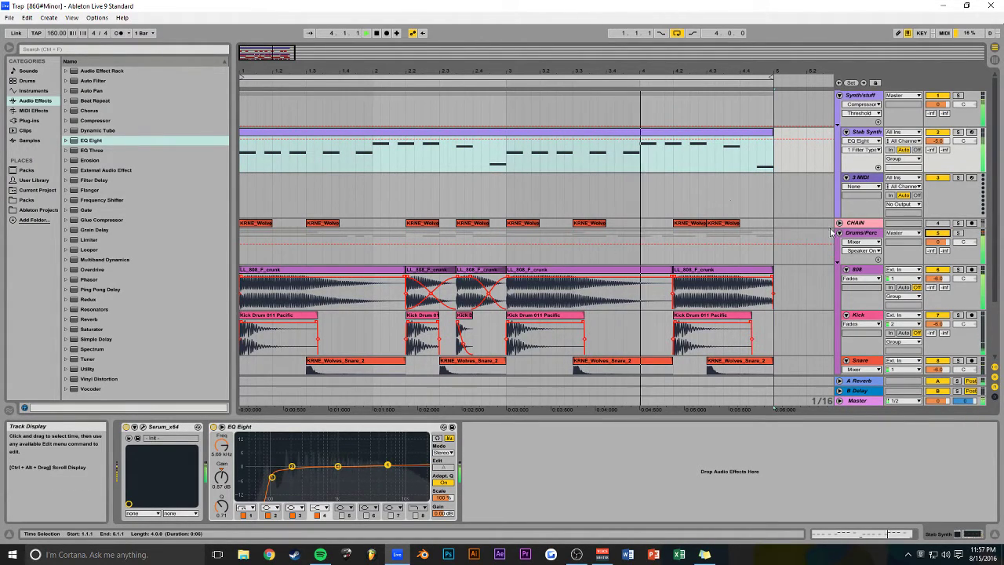
left_click(840, 233)
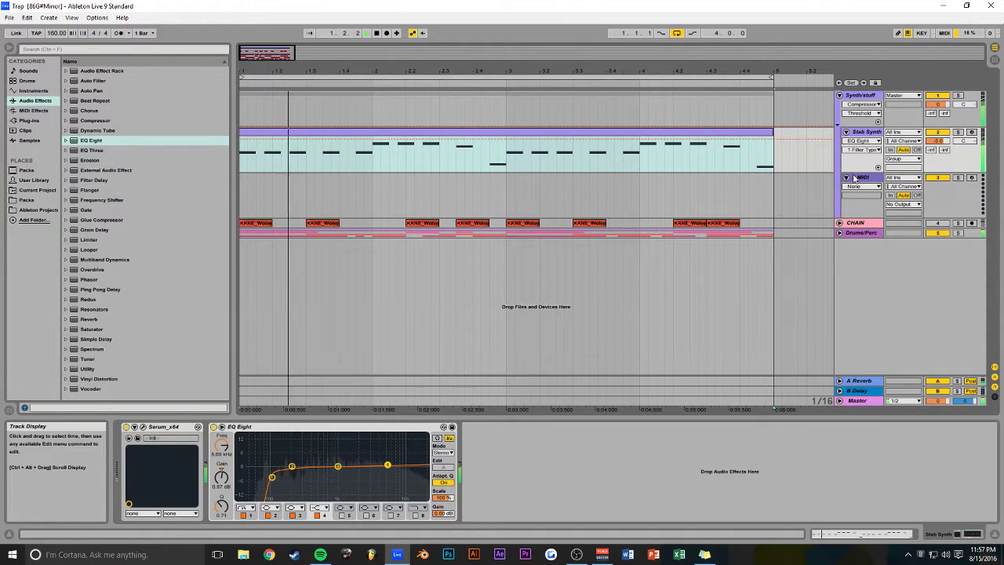
- Rename the empty MIDI track below the Stab Synth as Pluck and stop playback
left_click(699, 184)
left_click_drag(295, 53, 291, 54)
left_click(872, 179)
key("ctrl+r")
type("Pluck")
key("Return")
key("space")
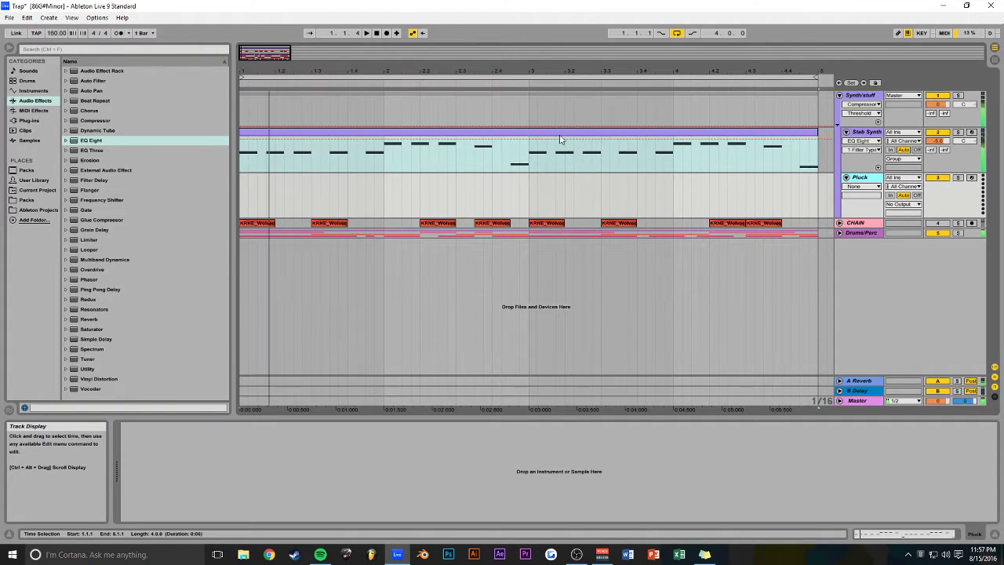
- Copy the Stab Synth's four-bar clip onto the Pluck track, view its notes in an enlarged editor, and save the set
left_click(549, 139)
left_click_drag(514, 170, 514, 196)
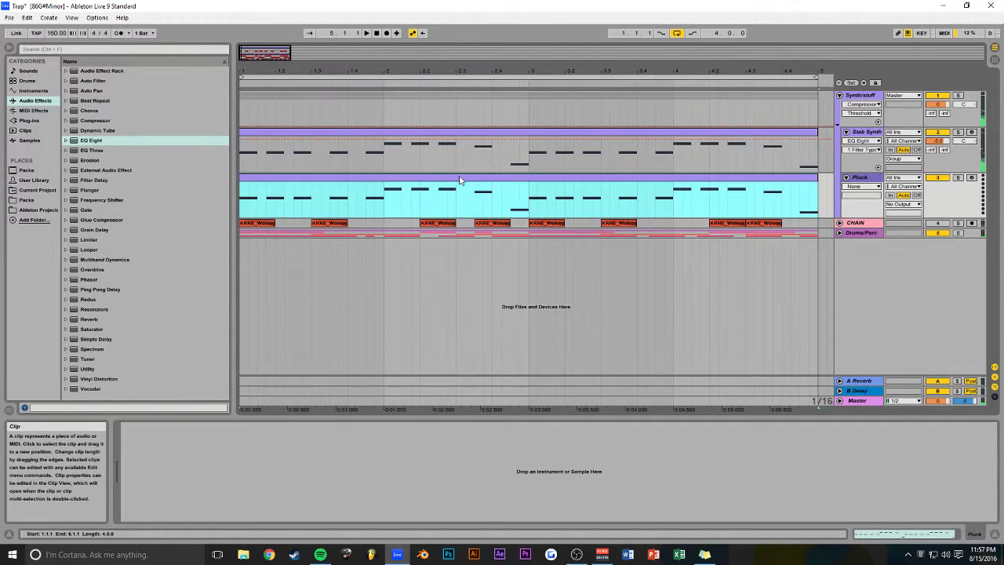
left_click_drag(484, 398, 484, 225)
key("ctrl+s")
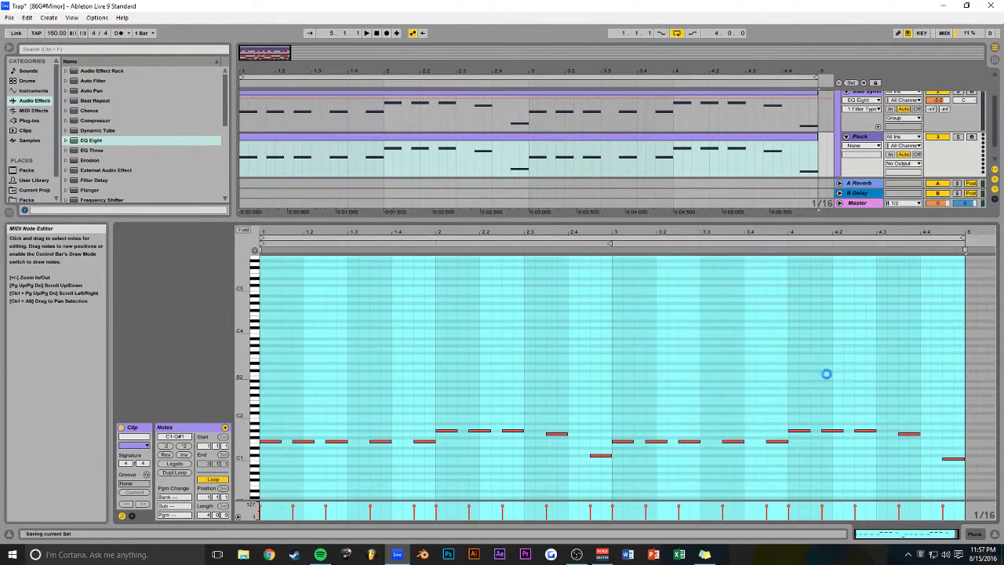
left_click(947, 383)
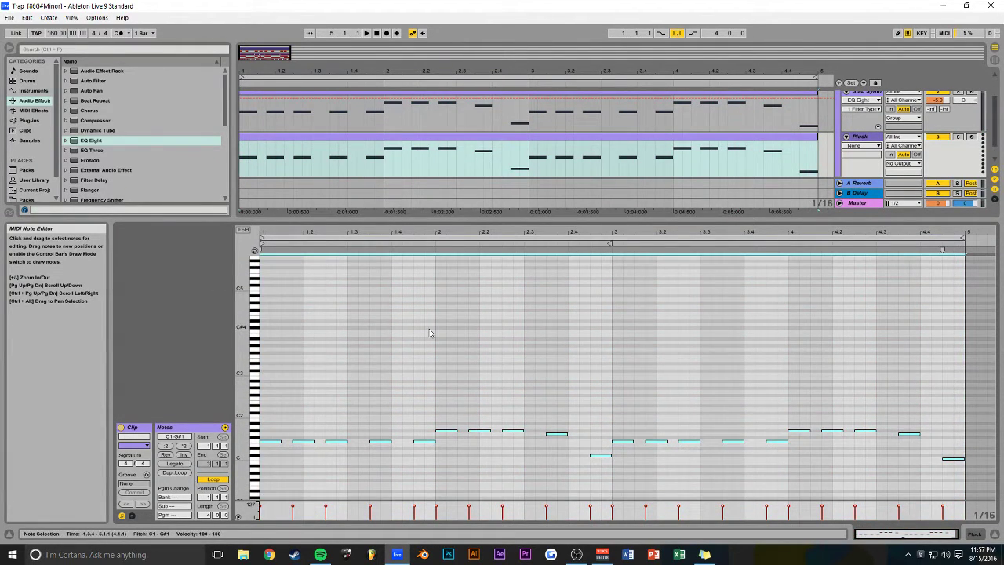
key("ctrl+alt+l")
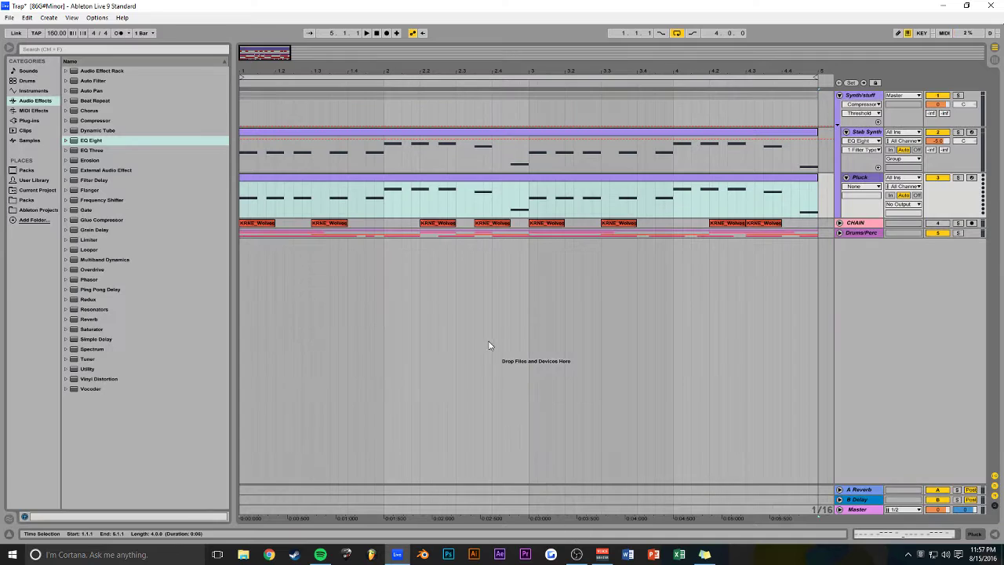
- Load Serum_x64 onto the Pluck track and set the track volume to -5 dB
left_click(29, 121)
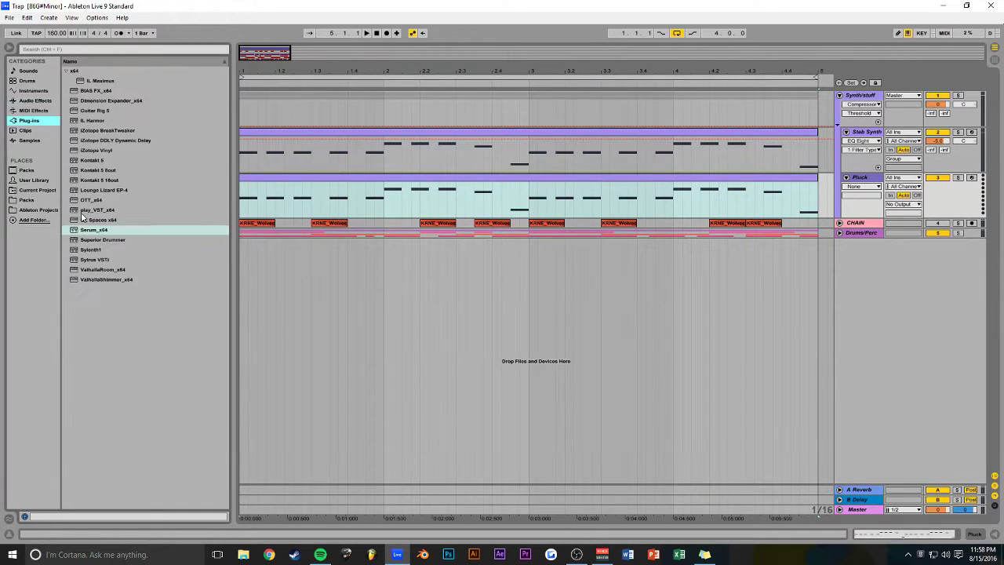
left_click_drag(128, 230, 348, 197)
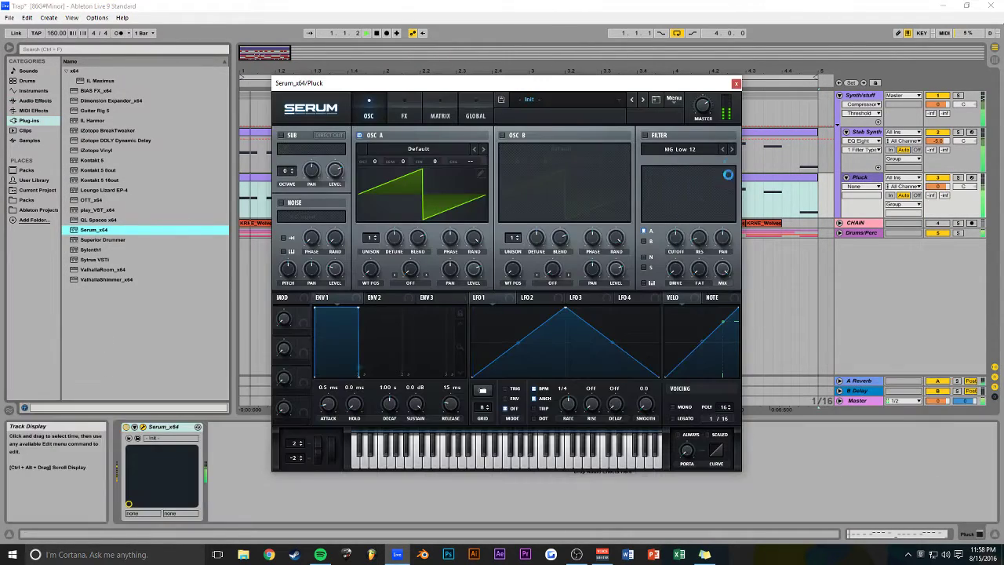
left_click(736, 83)
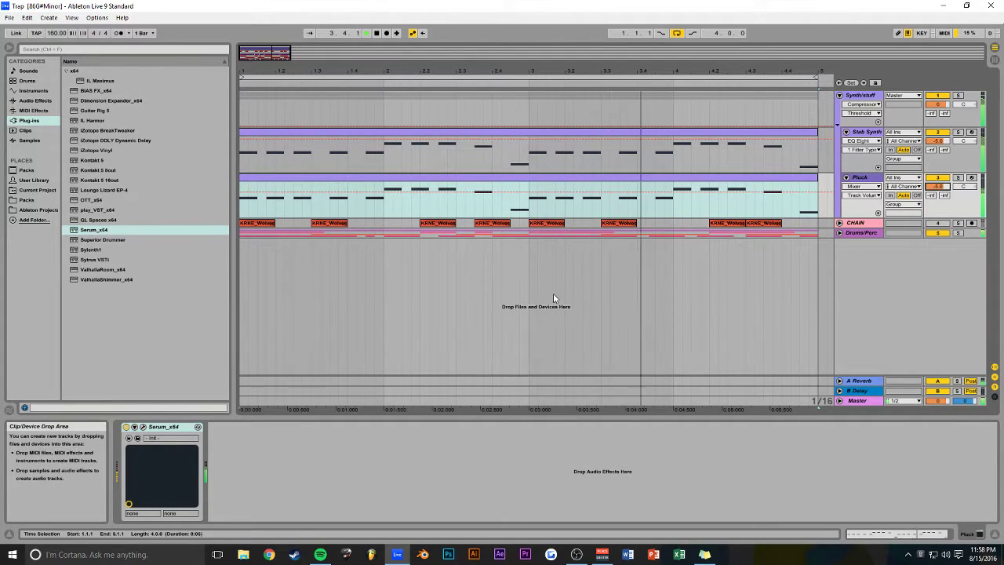
- Raise Serum's oscillator A one octave, add detuned unison voices, and set Envelope 1 to a 494 ms decay with no sustain
left_click(143, 428)
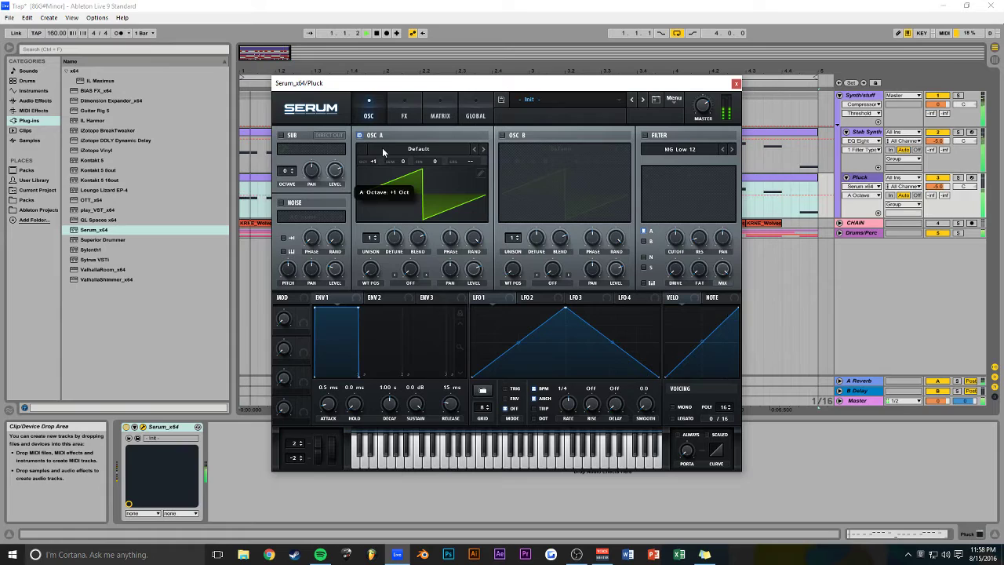
left_click_drag(371, 238, 378, 173)
mouse_move(393, 235)
left_mouse_down()
mouse_move(399, 283)
mouse_move(393, 227)
left_mouse_up()
left_click_drag(390, 403, 390, 413)
- Enable the Pluck's compressor effect in multiband mode and adjust its threshold
left_click(440, 111)
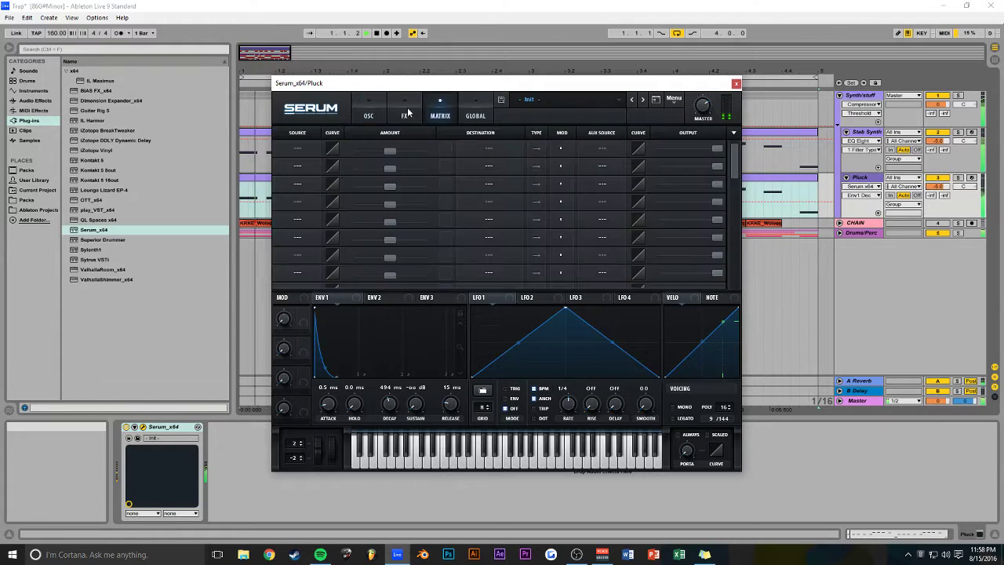
left_click(404, 112)
left_click(590, 158)
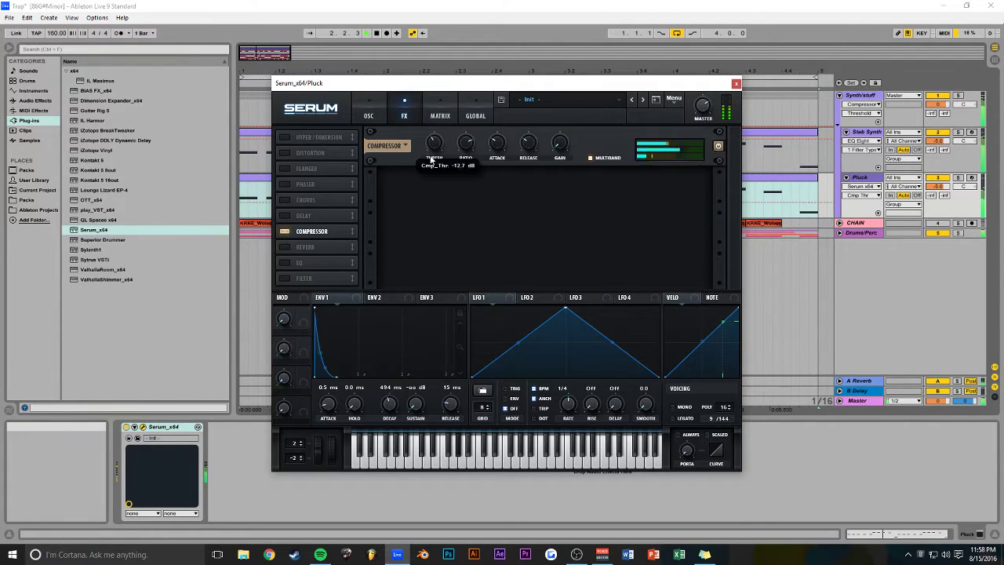
- Enable the delay with its filter at 5050 Hz and width 0.8, add the reverb, and close Serum
left_click(303, 216)
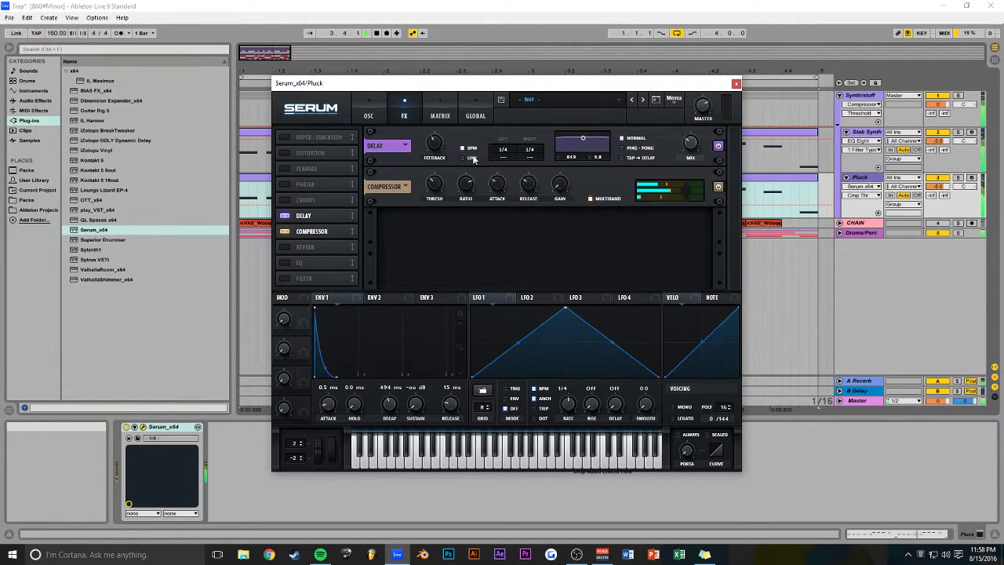
left_click_drag(600, 161, 596, 163)
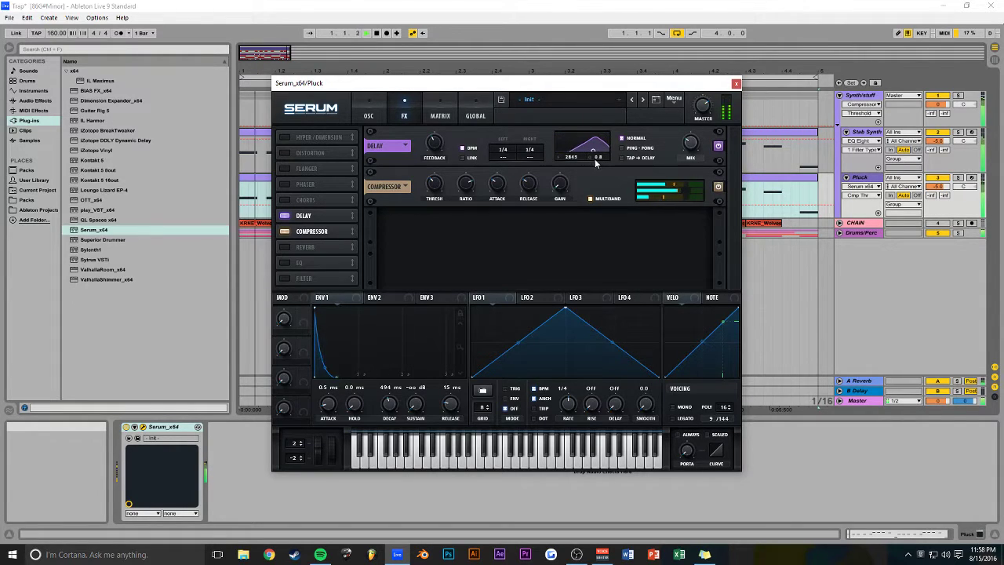
left_click(284, 247)
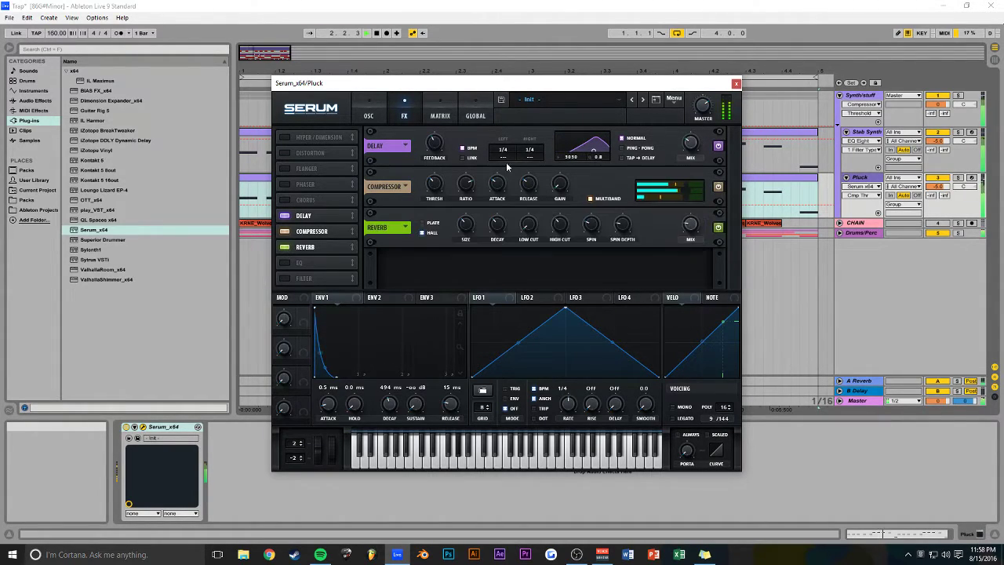
left_click(736, 84)
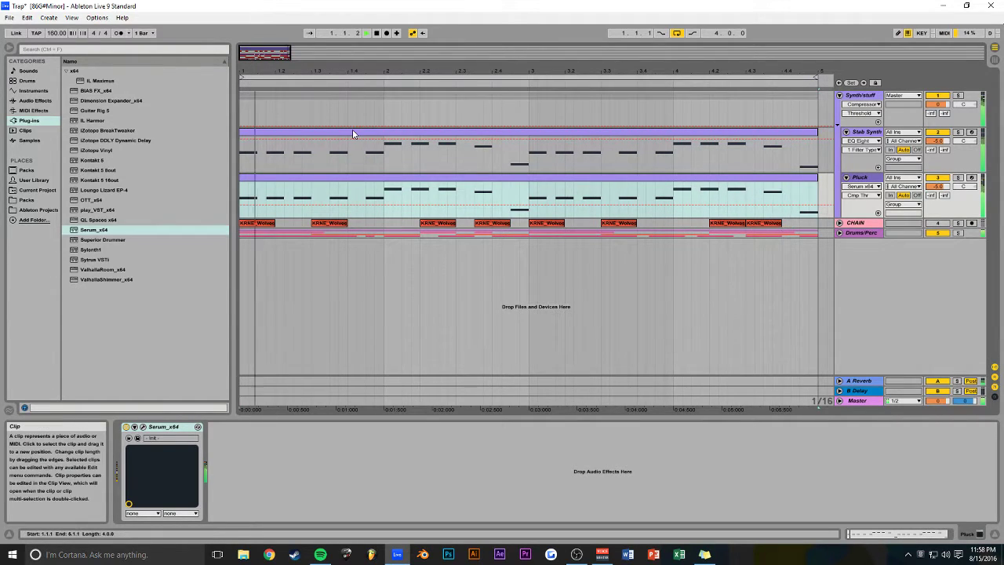
- Fold the Synth/stuff group, unfold Drums/Perc, and rename the 808 track as 808 Kick
left_click_drag(296, 53, 308, 51)
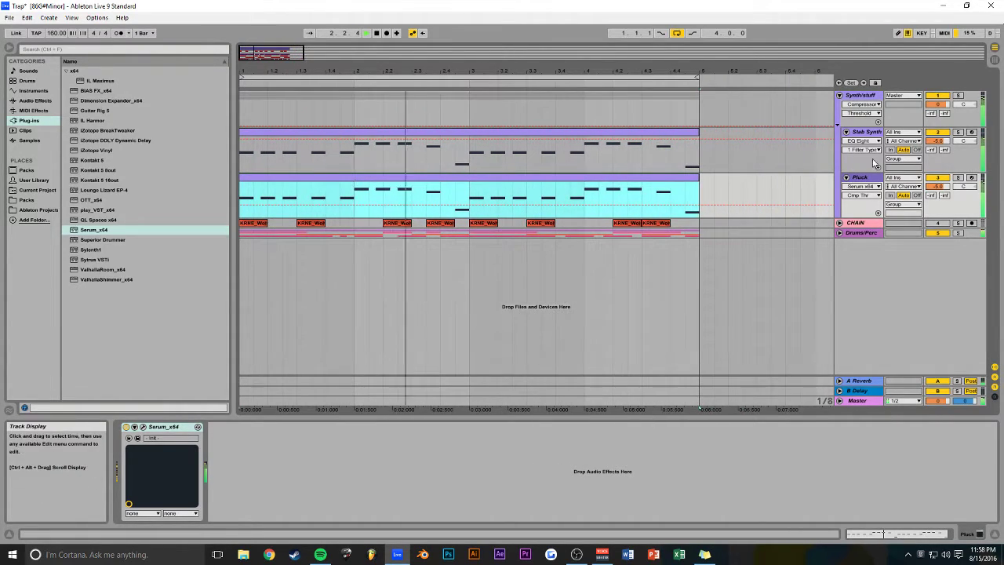
left_click(840, 95)
left_click(840, 115)
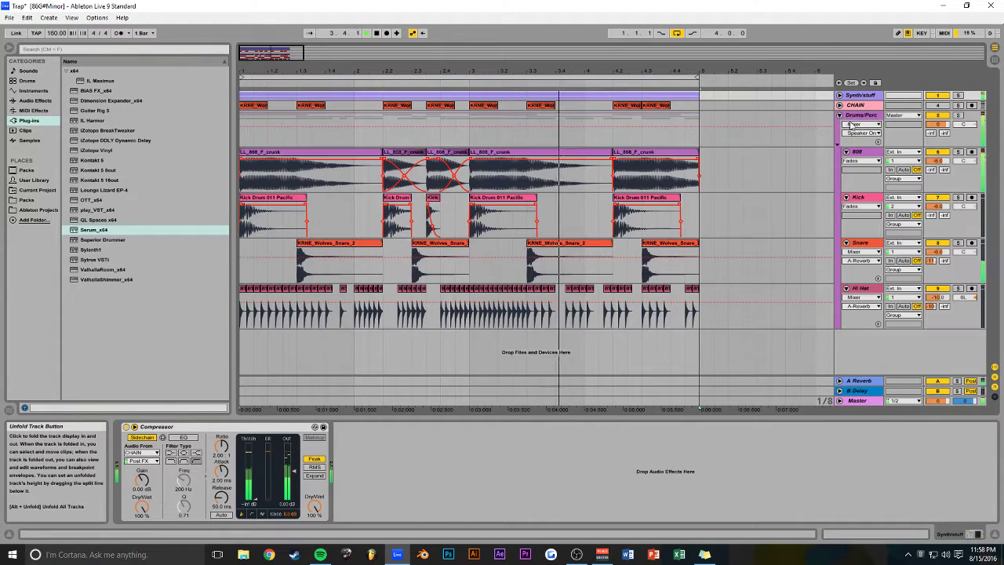
left_click(867, 160)
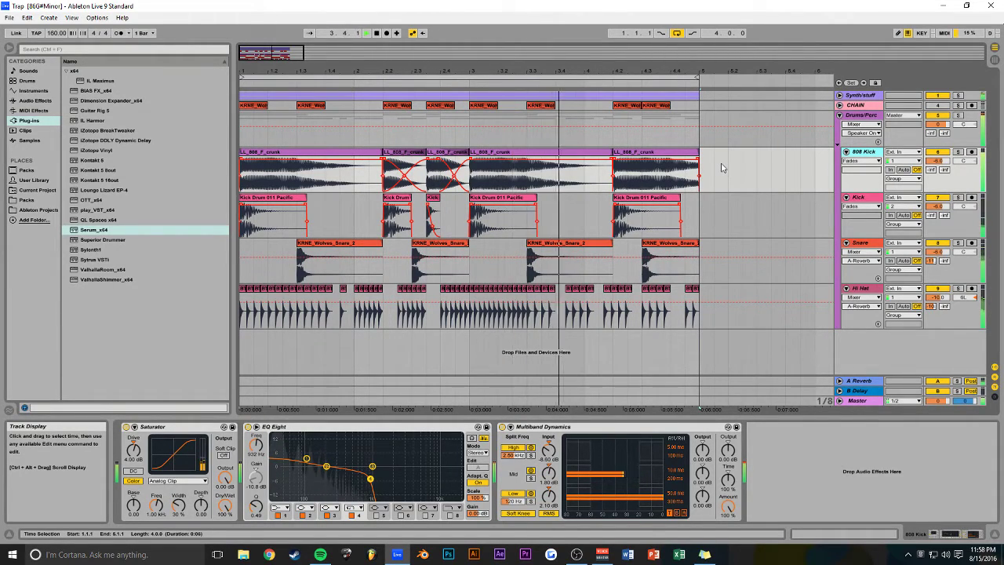
- Adjust the crossfades around the short 808 clips in bar 2 and save the set
left_click_drag(439, 160, 446, 161)
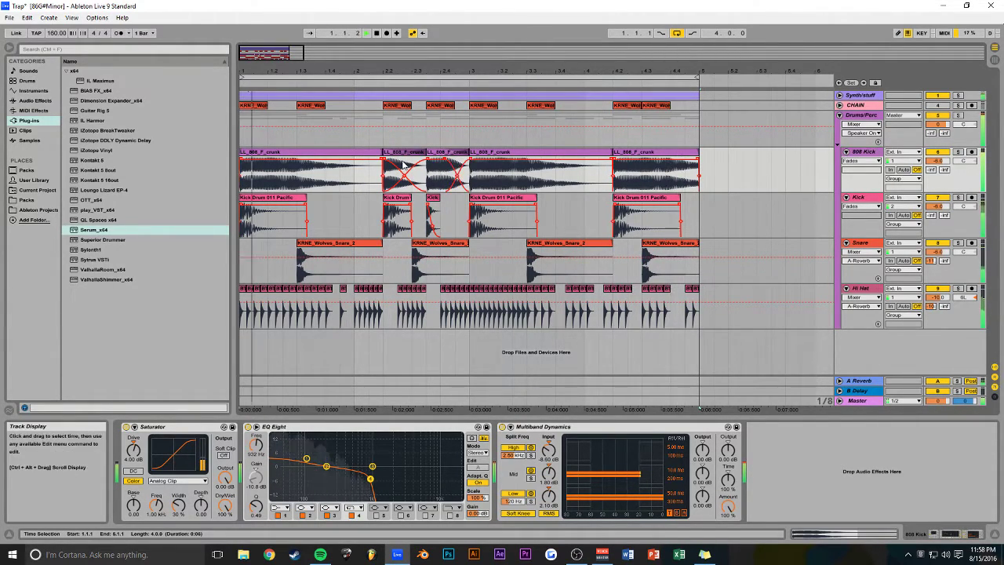
key("ctrl+s")
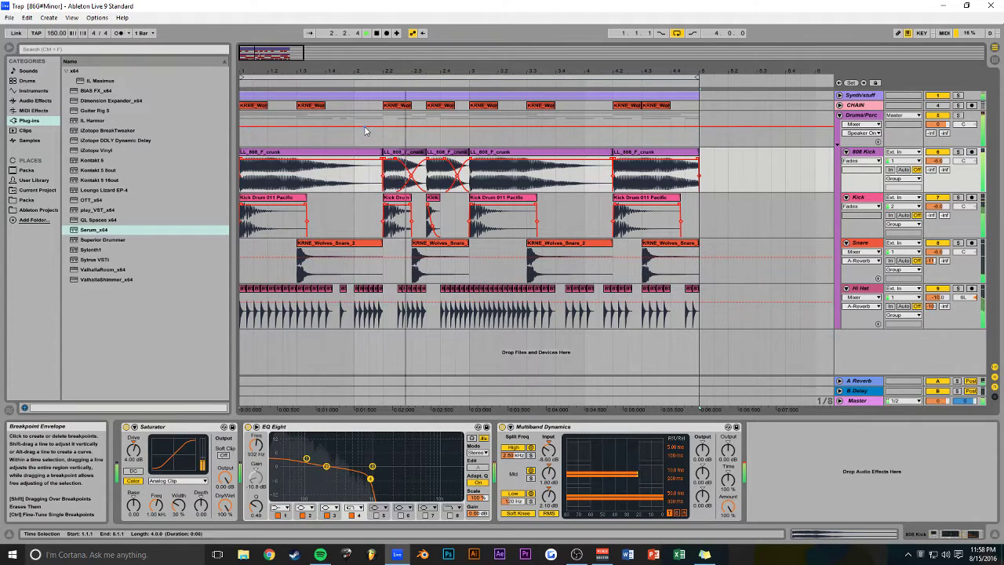
- Stop playback and insert a new audio track named Rev Snare below the Snare track
left_click_drag(304, 53, 284, 53)
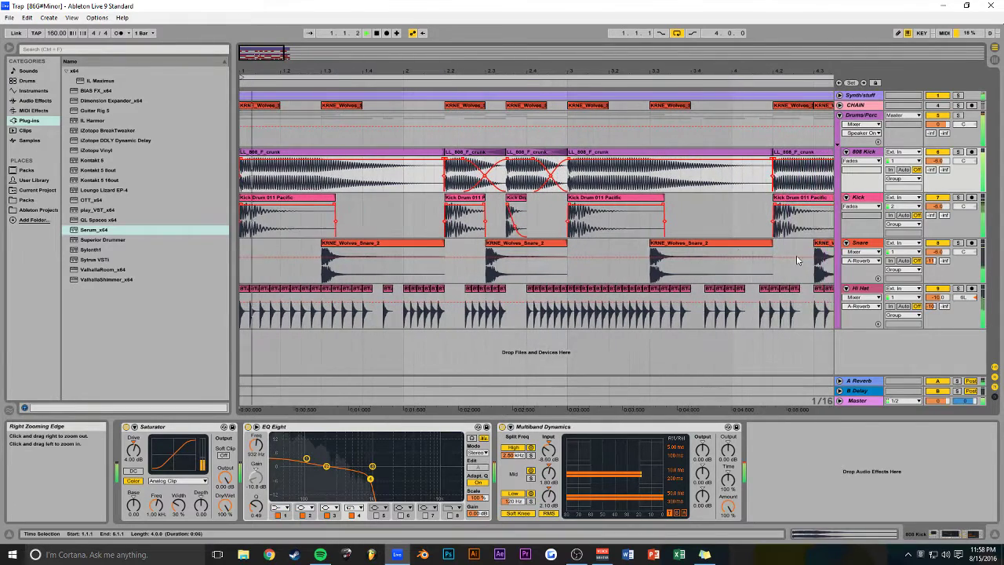
key("space")
left_click(865, 244)
key("ctrl+t")
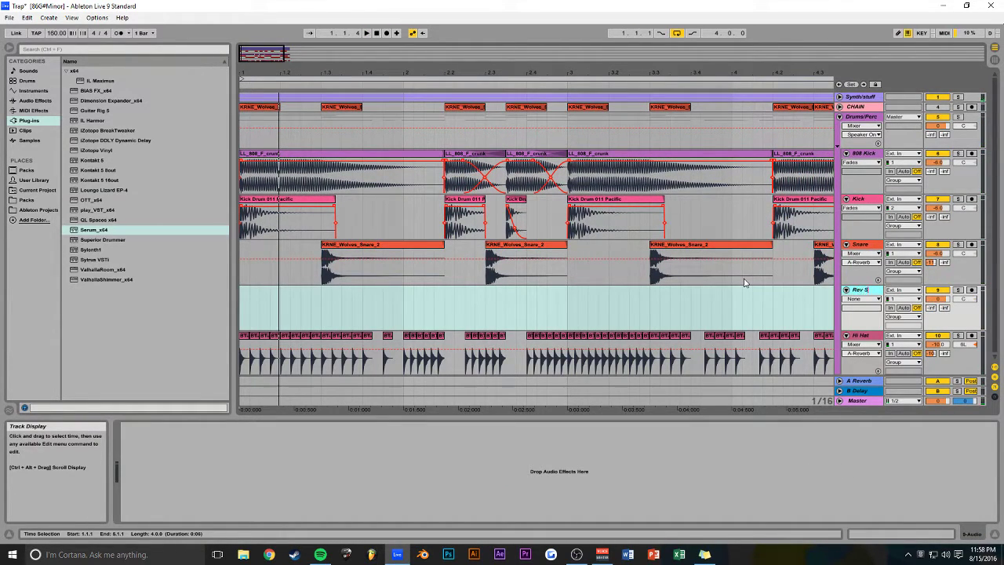
- Copy the snare clip onto Rev Snare and reverse it, with reversed hits spanning 1.4 to 2.3 and 3.4 to 4.3
left_click(363, 244)
left_click_drag(363, 243, 771, 301)
key("r")
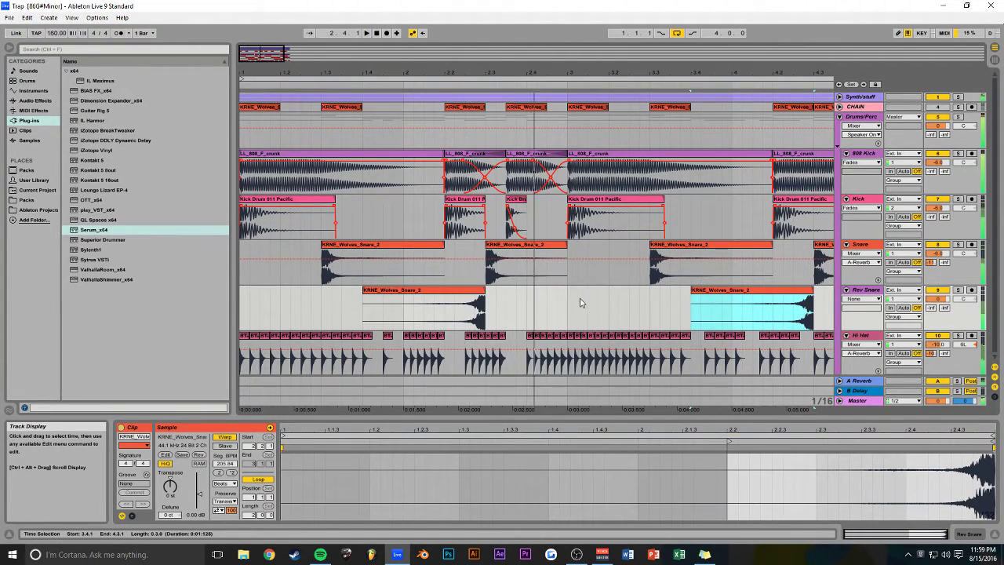
- Solo the Rev Snare track for playback and draw curved fade-ins across both of its reversed snare clips
left_click_drag(273, 58, 291, 57)
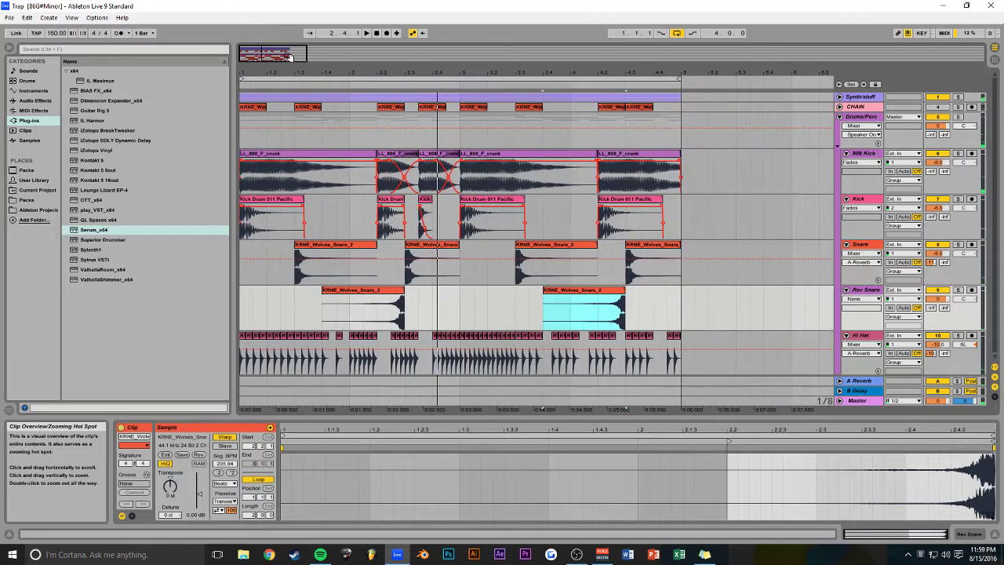
left_click(957, 290)
key("space")
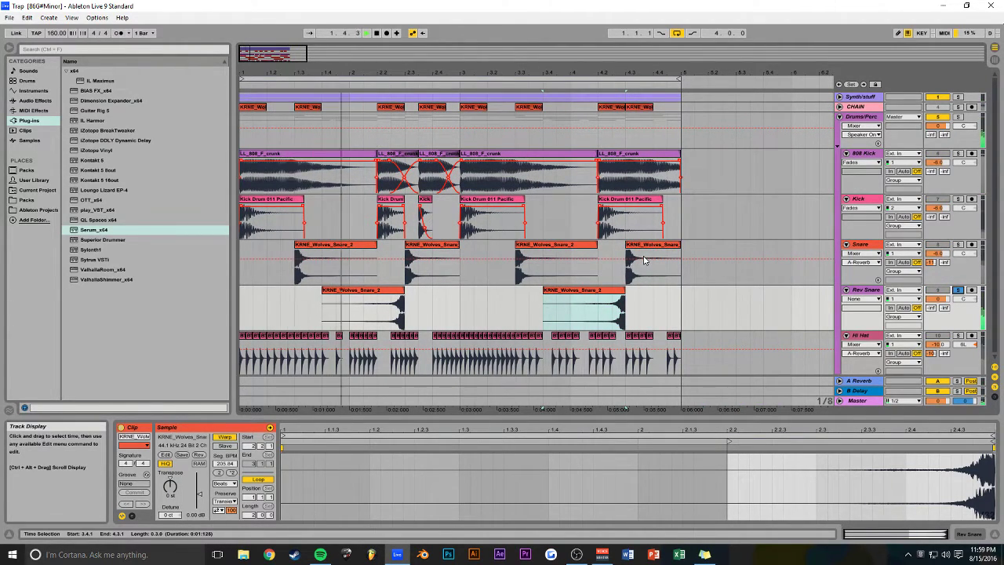
key("space")
left_click(365, 295)
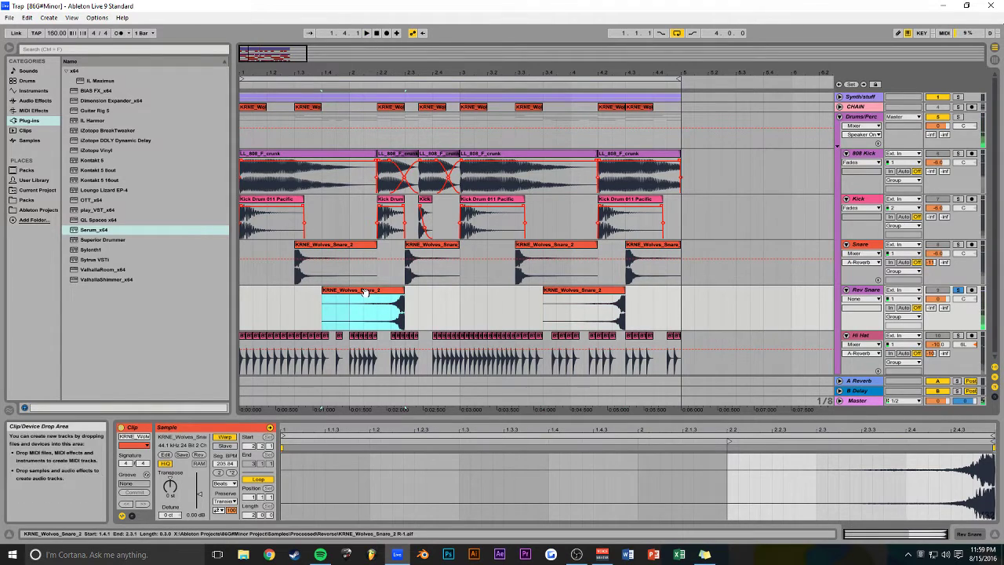
key("space")
left_click_drag(374, 316, 372, 333)
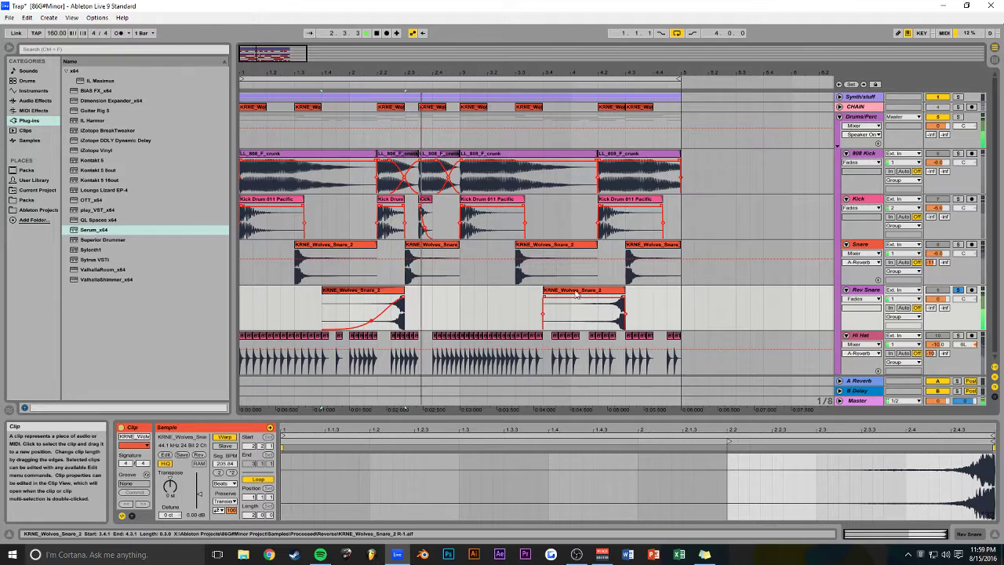
left_click_drag(594, 330, 555, 328)
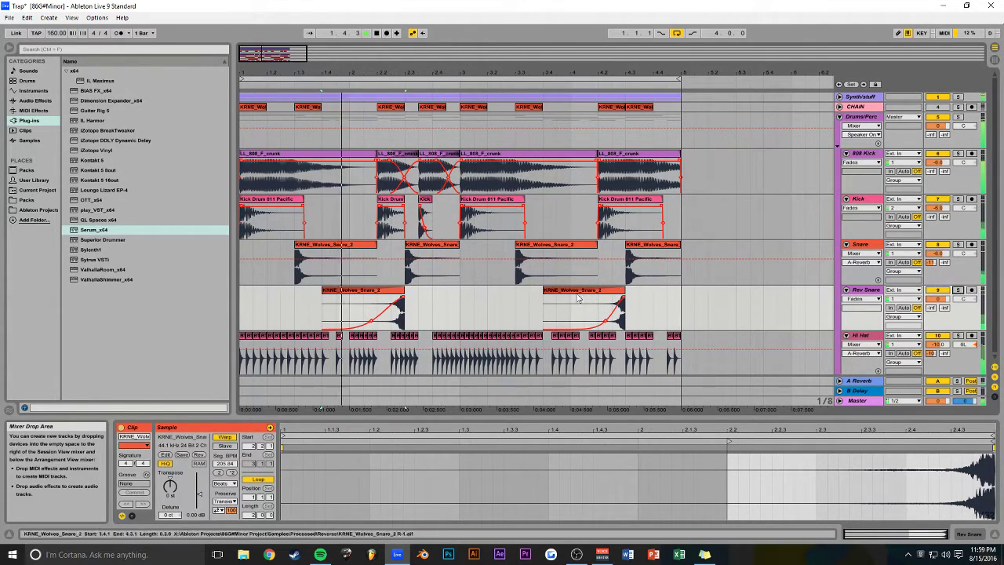
- Delete both KRNE_Wolves_Snare_2 clips from the Rev Snare track
left_click(380, 293)
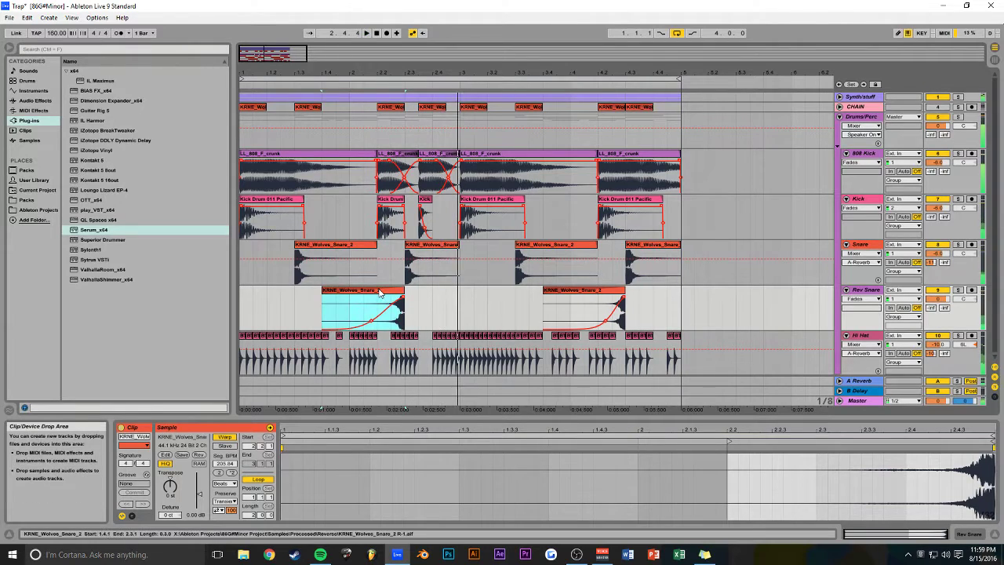
key("Delete")
left_click(603, 296)
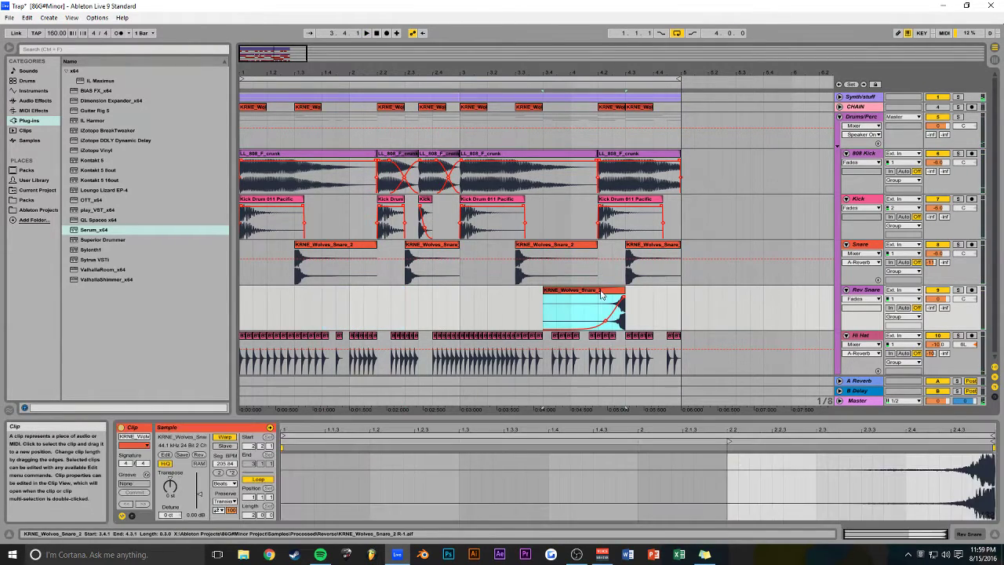
key("Delete")
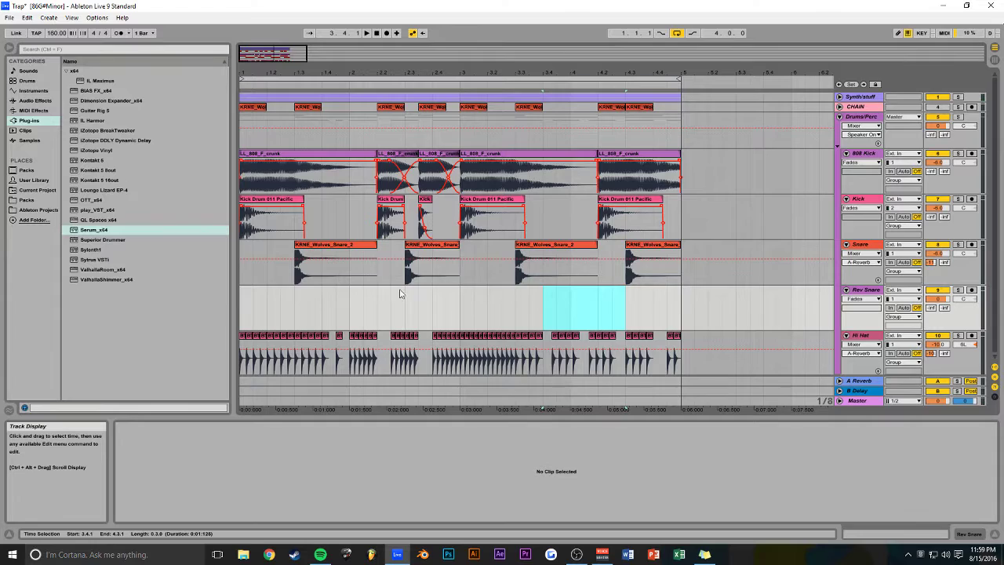
- Route the Snare track into Rev Snare and record one snare hit with its tail there, starting at 2.3.1
left_click(903, 290)
left_click(902, 389)
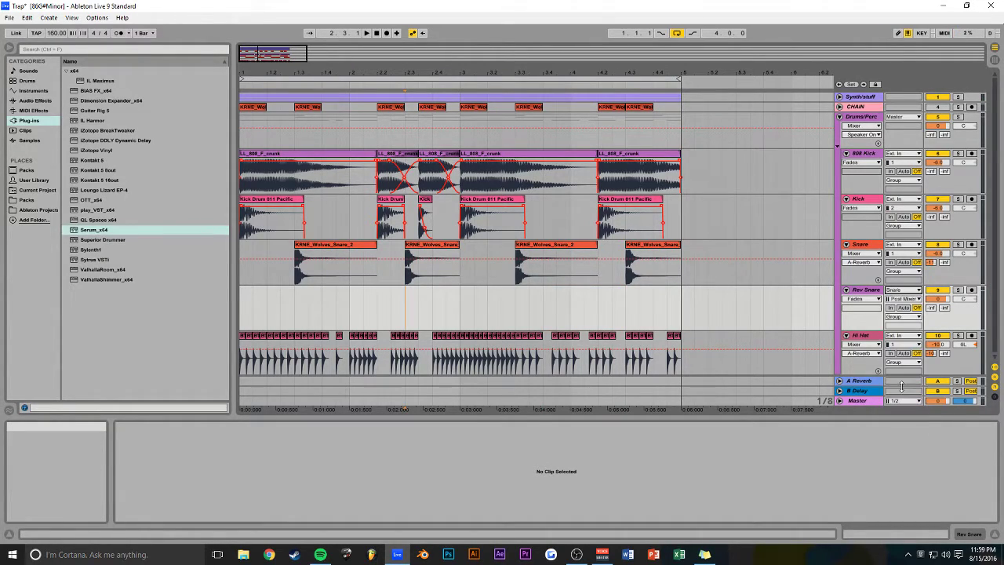
left_click(971, 291)
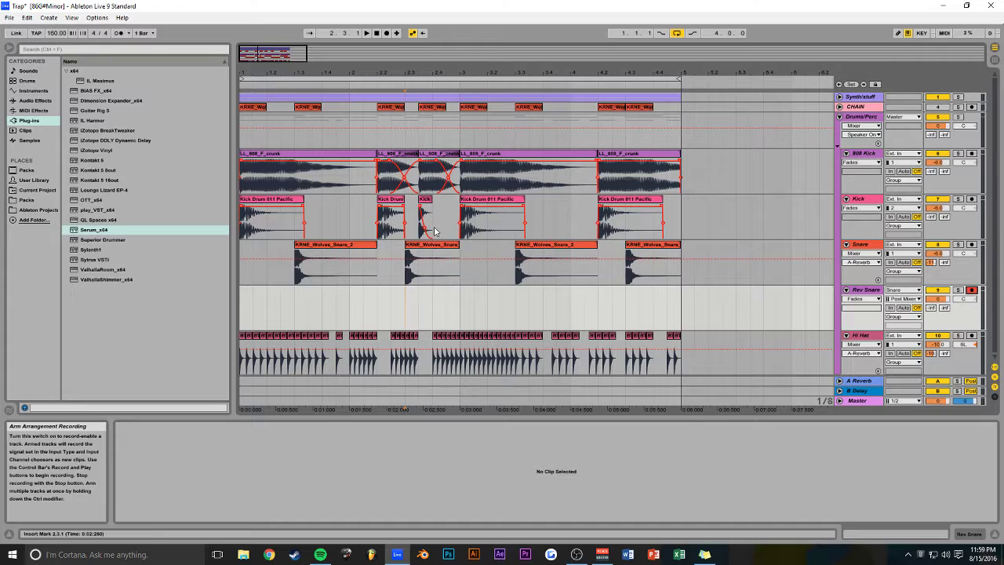
left_click(386, 34)
key("space")
key("space")
left_click(448, 292)
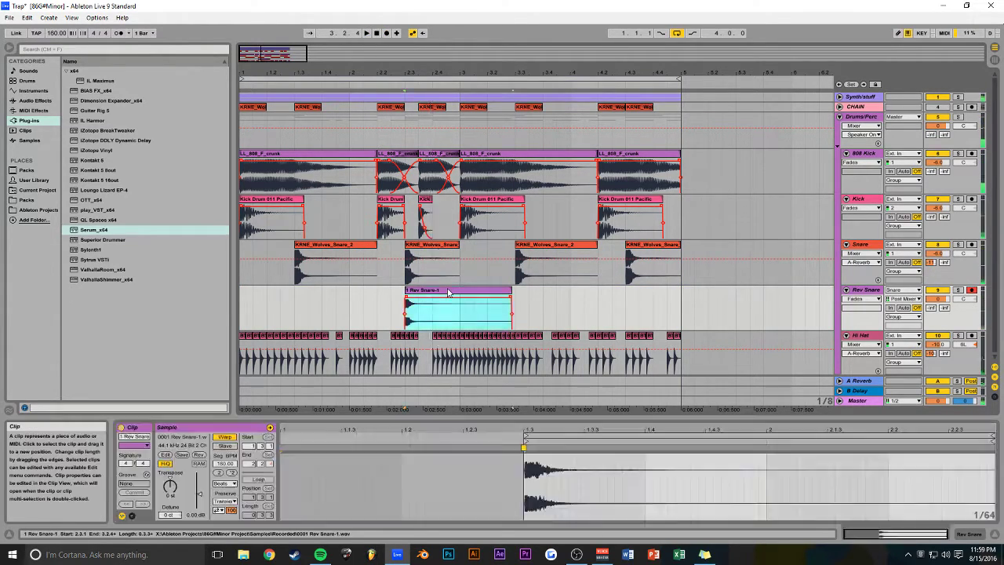
- Reverse the recorded snare clip, then disarm Rev Snare and play it back soloed
left_click(204, 456)
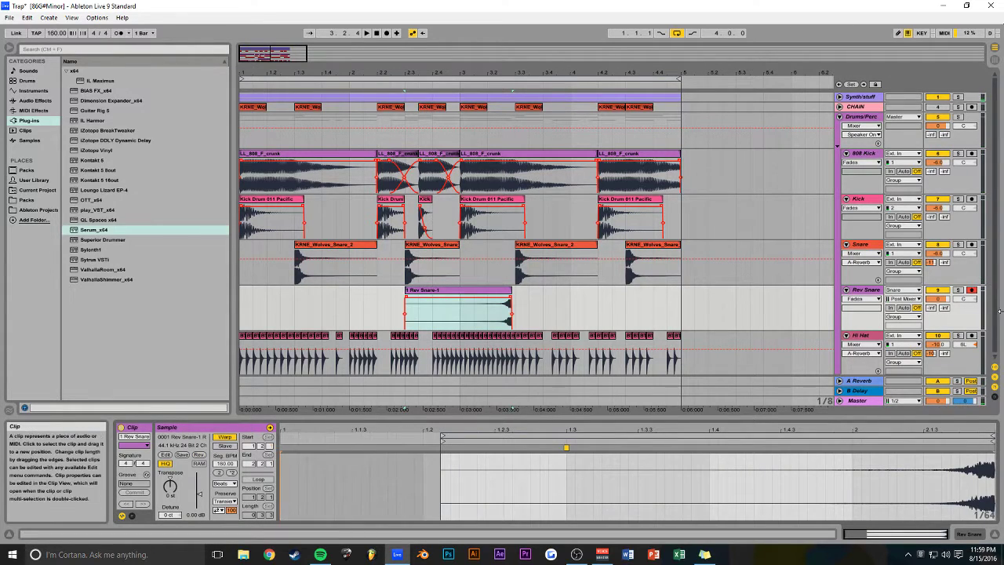
left_click(972, 290)
left_click(959, 290)
key("space")
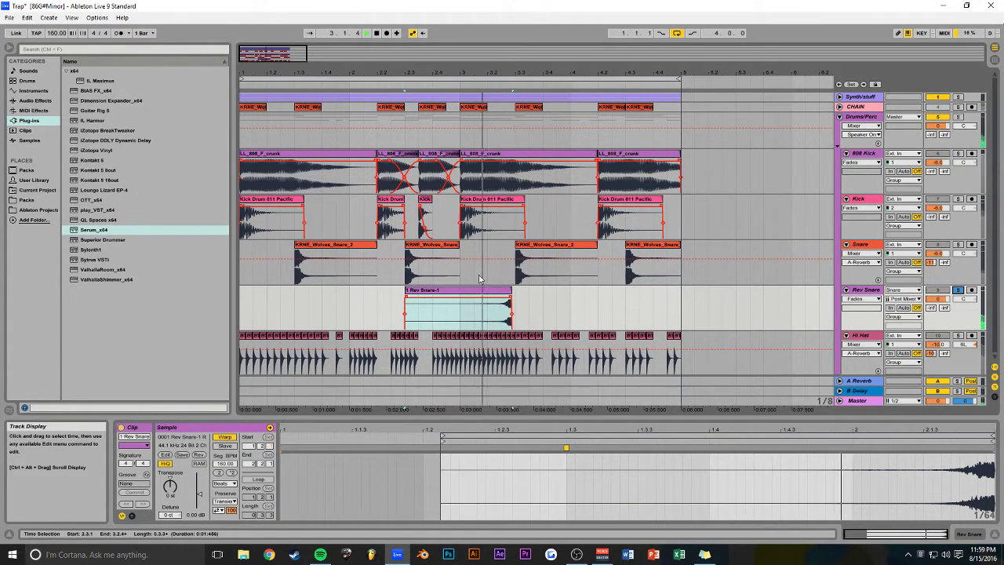
key("space")
- Give the reversed snare clip a long fade-in, trim its start, and place copies ending on the snare hits at 2.3 and 4.3
left_click_drag(407, 298, 528, 306)
left_click_drag(468, 291, 358, 297)
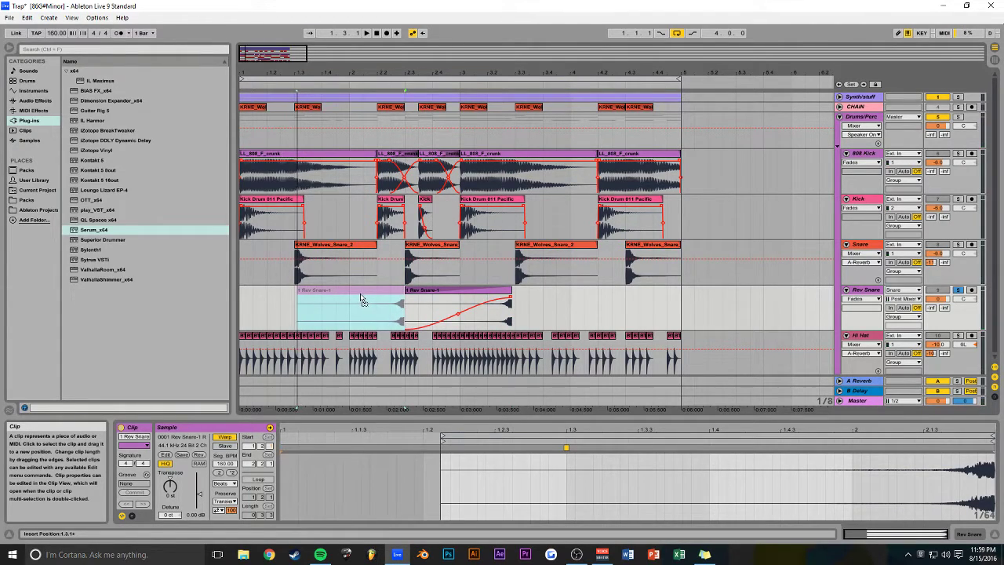
left_click_drag(364, 299, 361, 299)
left_click_drag(300, 291, 553, 295)
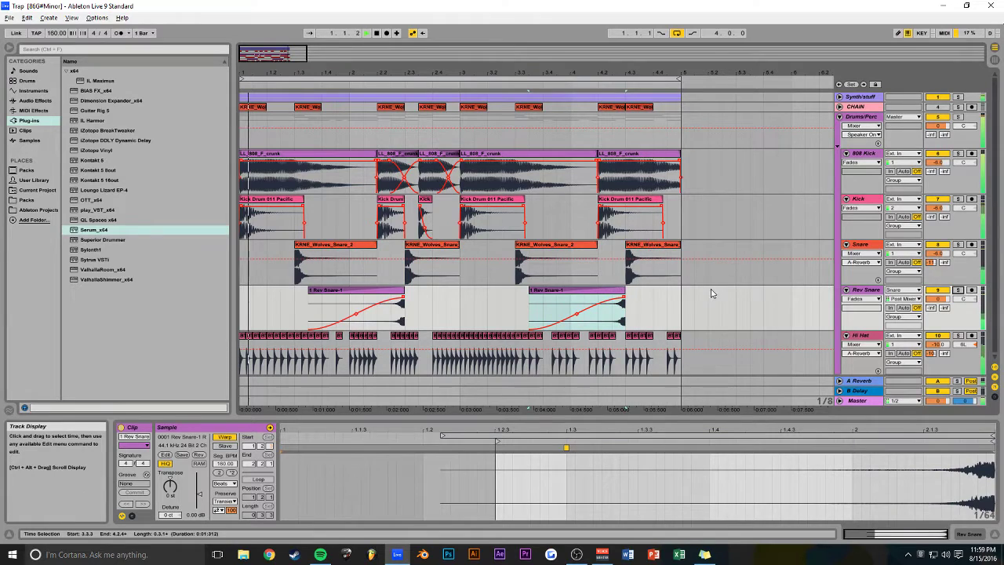
- Add very short fade-outs to the ends of both reversed snare clips
left_click_drag(274, 55, 262, 78)
left_click(452, 300)
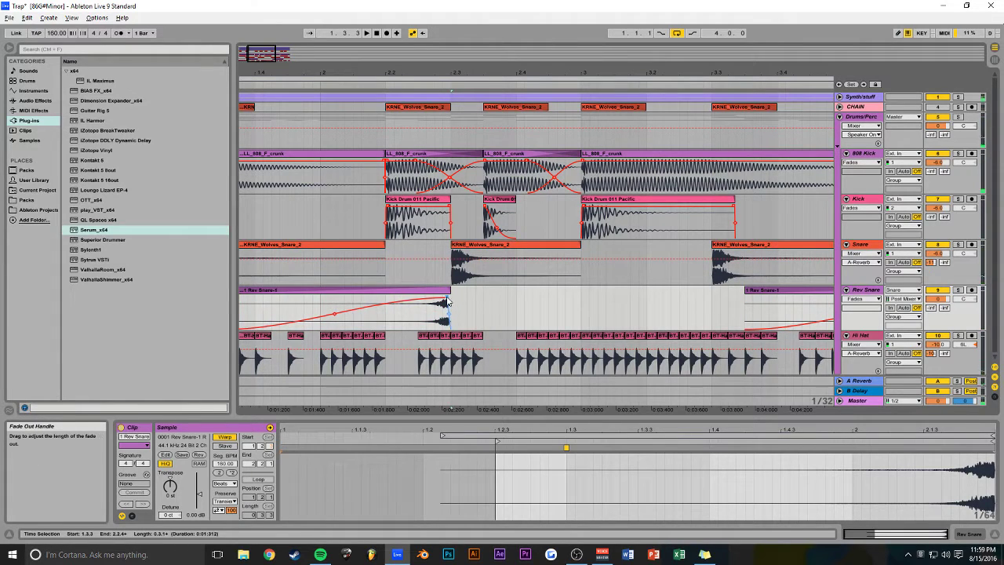
left_click_drag(272, 53, 287, 55)
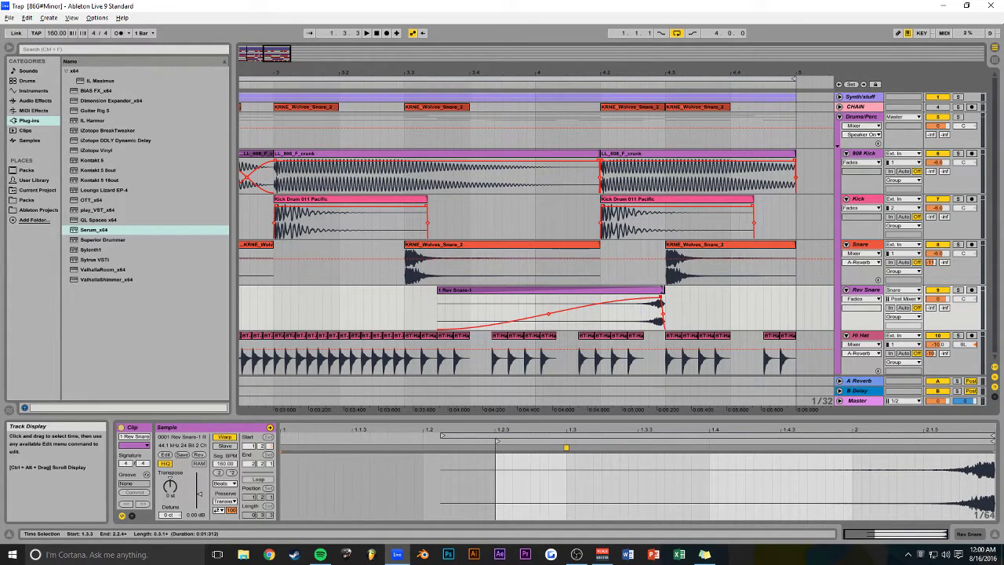
- Play back the full arrangement and show the device chain of the 808 Kick track
left_click(604, 270)
key("space")
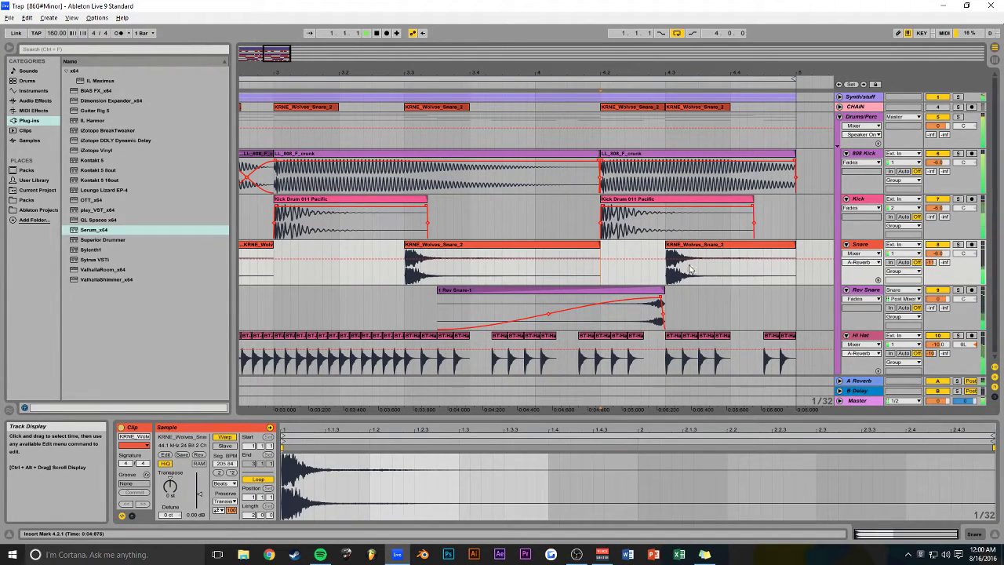
left_click_drag(284, 51, 287, 21)
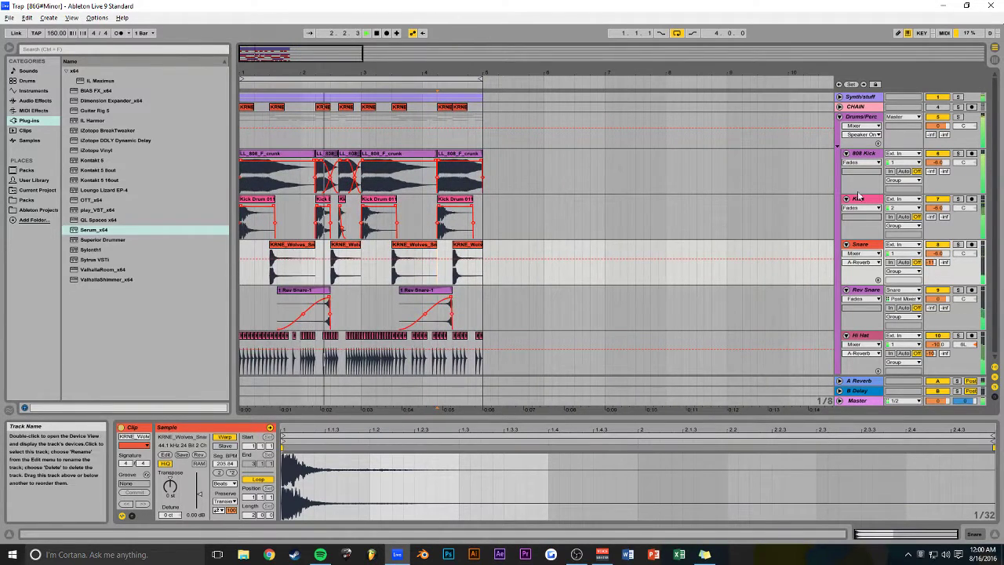
double_click(861, 155)
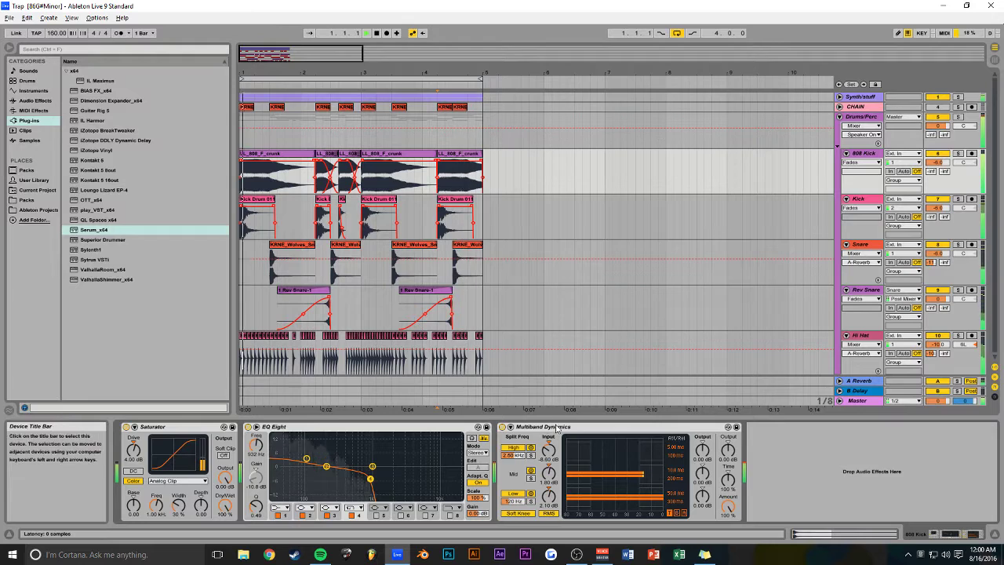
- Lower the Rev Snare track's volume to -6.0 dB and set its audio input back to Ext. In
left_click(936, 299)
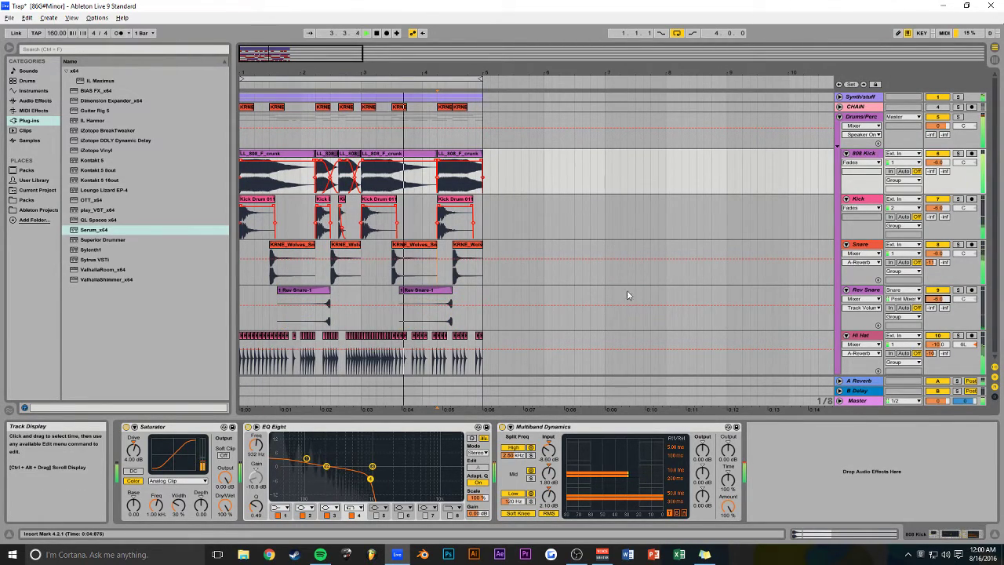
left_click(958, 244)
left_click(958, 244)
left_click(902, 290)
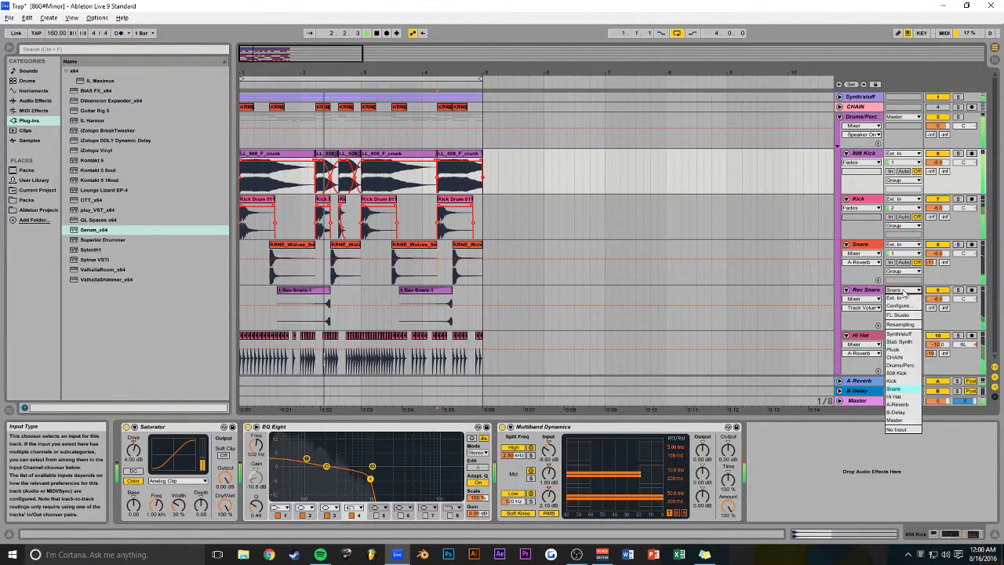
left_click(899, 292)
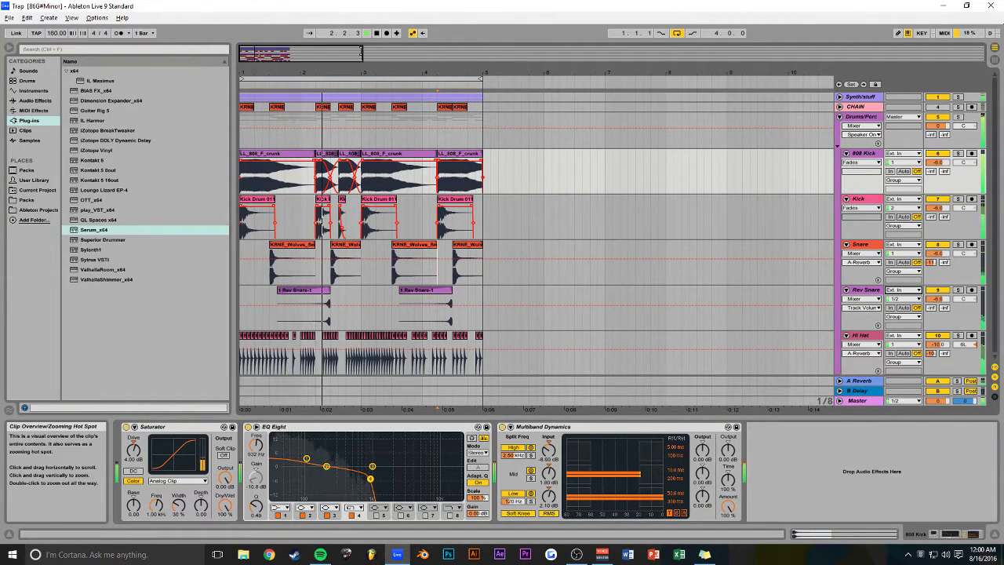
- Add EQ Eight to the Snare track and shape band 1 as a low cut at 129 Hz
left_click_drag(363, 55, 343, 56)
left_click(862, 244)
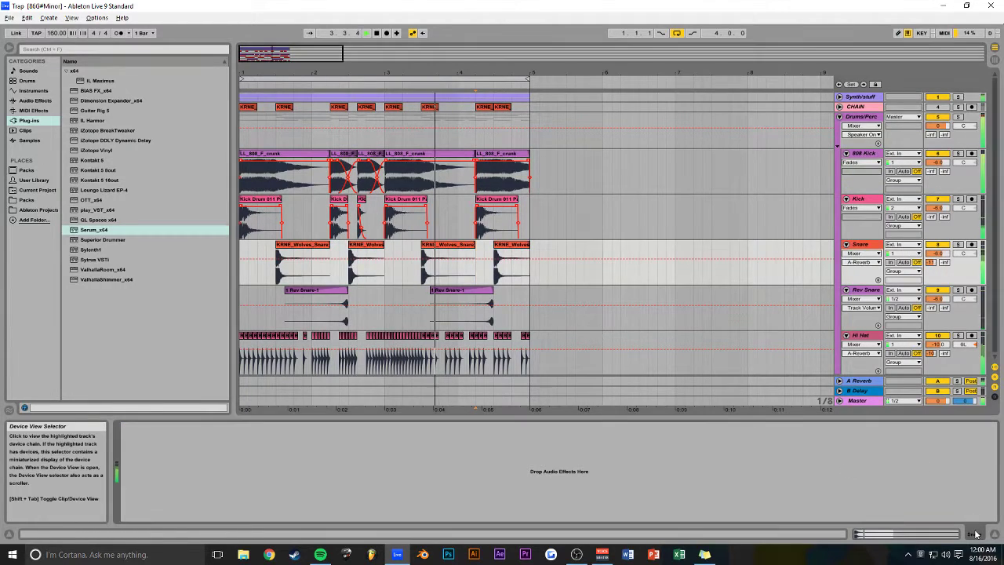
left_click(35, 101)
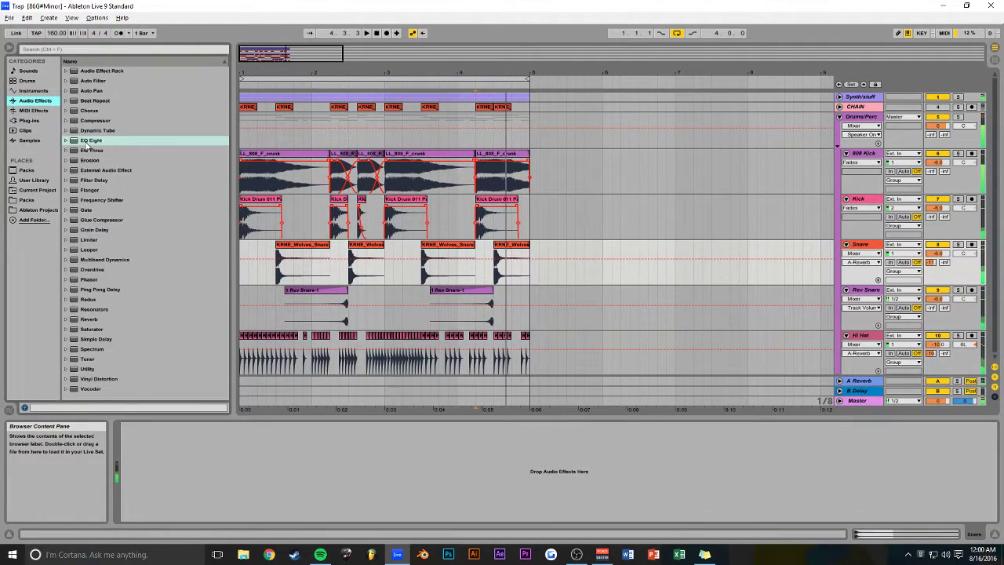
left_click_drag(390, 262, 390, 262)
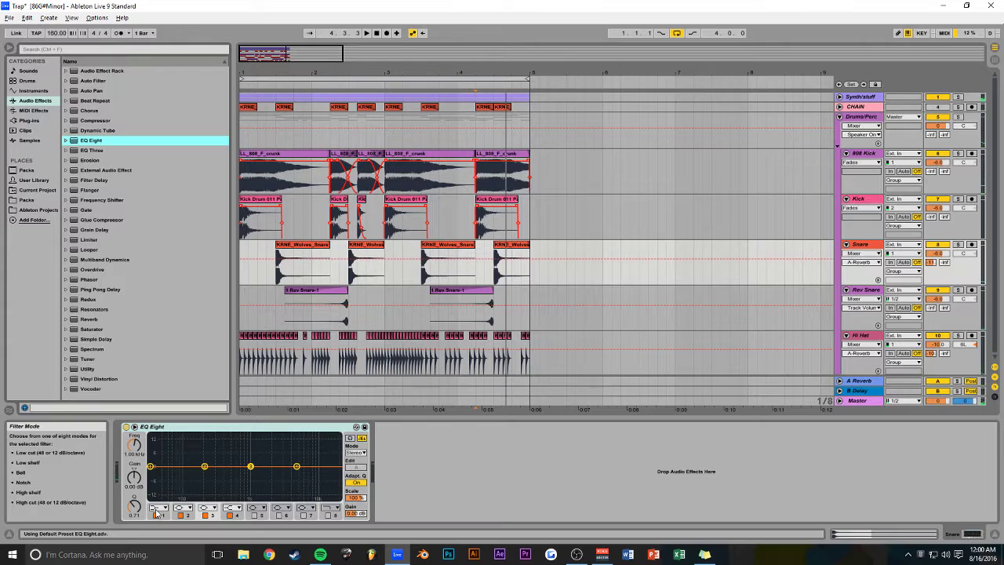
mouse_move(204, 477)
left_mouse_down()
mouse_move(183, 477)
mouse_move(192, 475)
left_mouse_up()
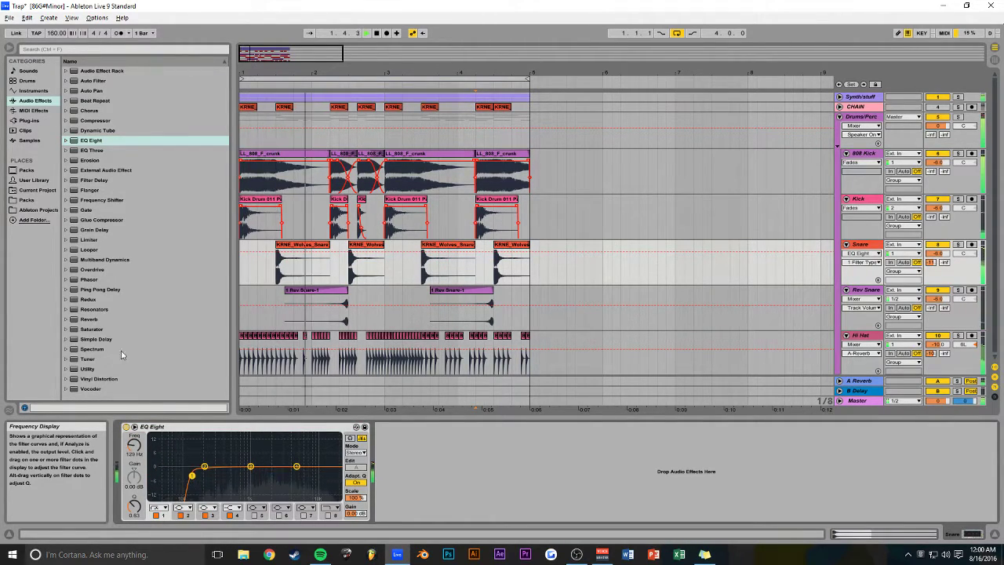
- Add Multiband Dynamics to the Snare track with high output 10.0 dB, mid output 7.10 dB and overall output -5 dB
key("space")
left_click_drag(96, 261, 298, 264)
key("space")
left_click_drag(581, 452, 581, 509)
left_click_drag(581, 473, 581, 430)
type("-5")
key("Return")
key("space")
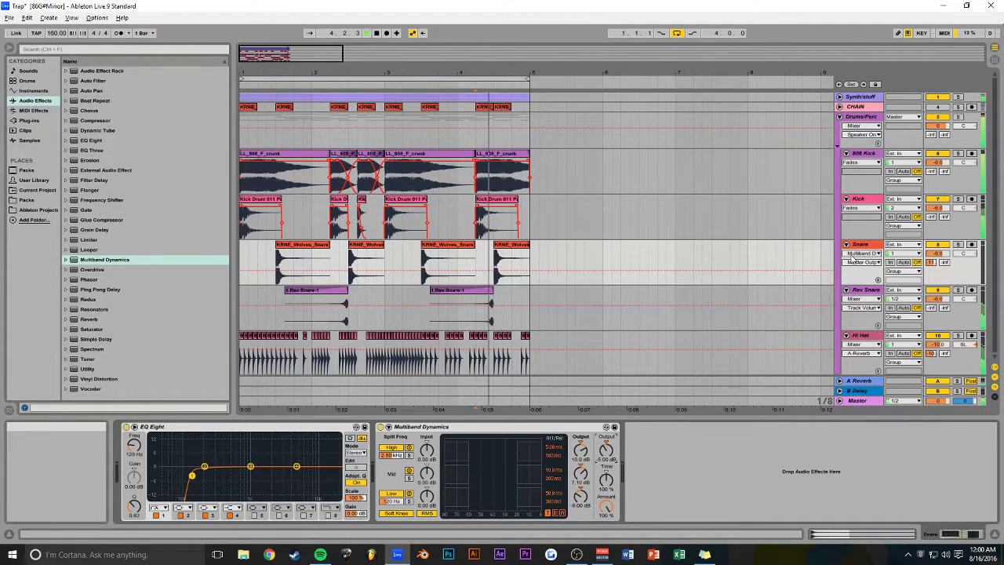
left_click(958, 245)
left_click(957, 246)
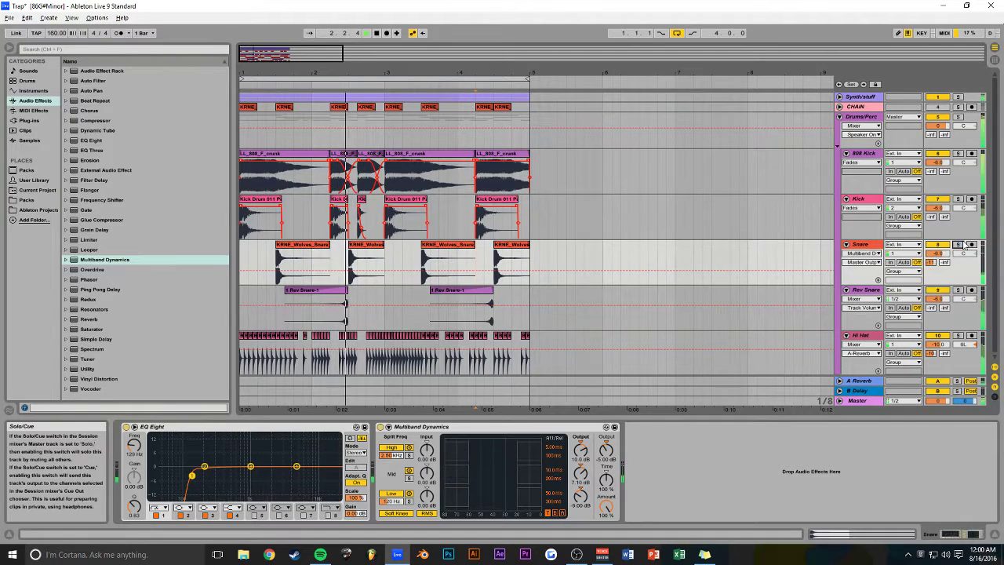
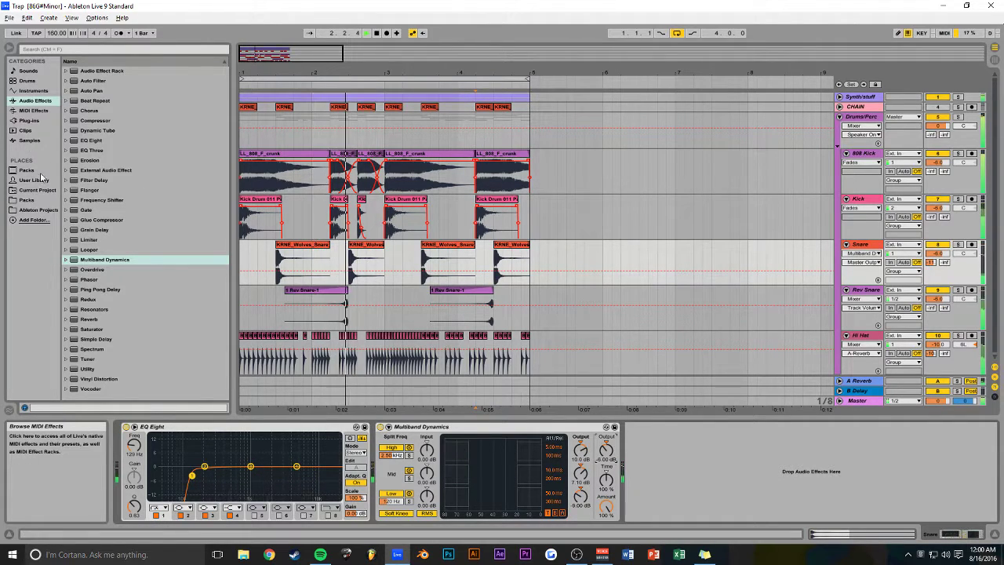
- Open the Hip Hop folder of Breaktweaker's 2-Snare samples in the Packs location
left_click(25, 199)
key("Down")
key("Down")
key("Down")
key("Down")
key("Down")
key("Down")
scroll(126, 261, "up", 4)
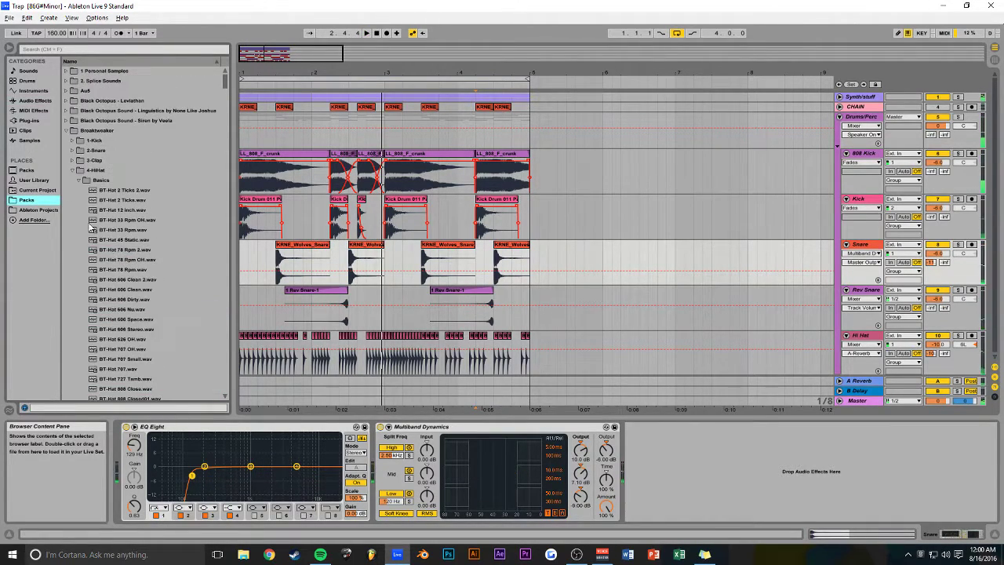
left_click(68, 132)
left_click(66, 131)
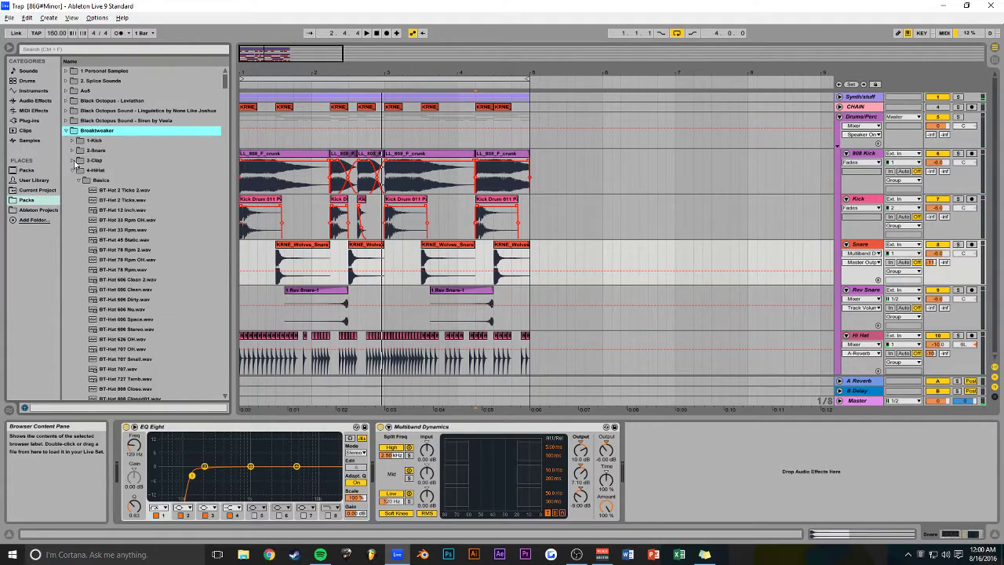
left_click(72, 170)
left_click(72, 151)
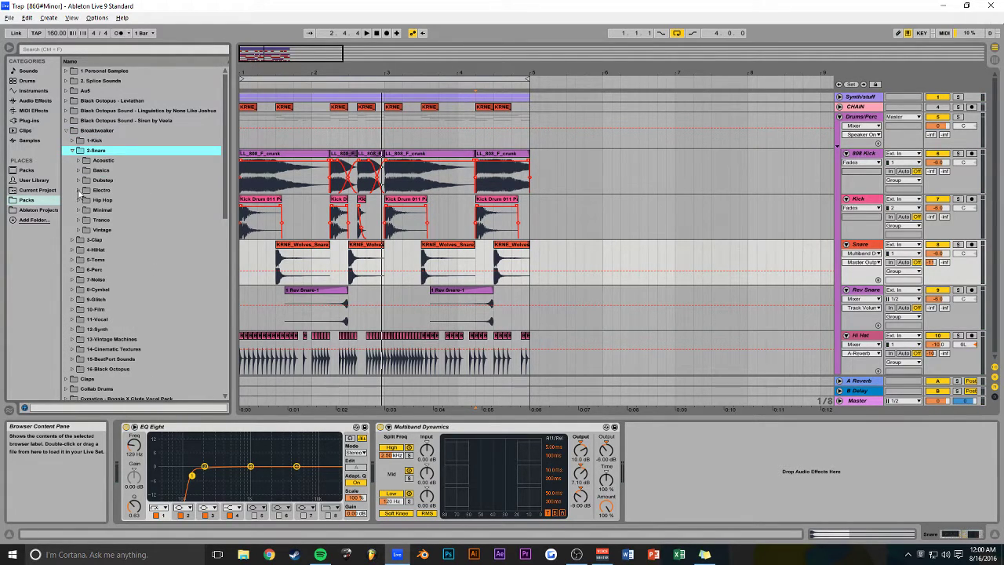
left_click(79, 200)
- Audition the Hip Hop snare samples through JF-Snare Tiny 2.wav and insert a new audio track below the Snare track
left_click(112, 280)
scroll(114, 282, "down", 5)
left_click(127, 299)
scroll(128, 292, "down", 2)
scroll(129, 290, "down", 1)
left_click(141, 271)
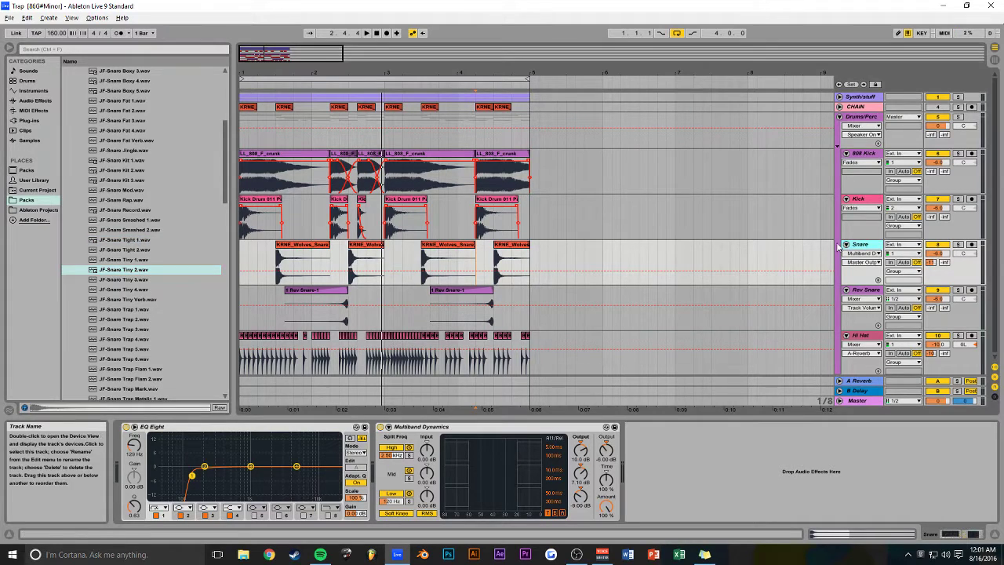
key("ctrl+t")
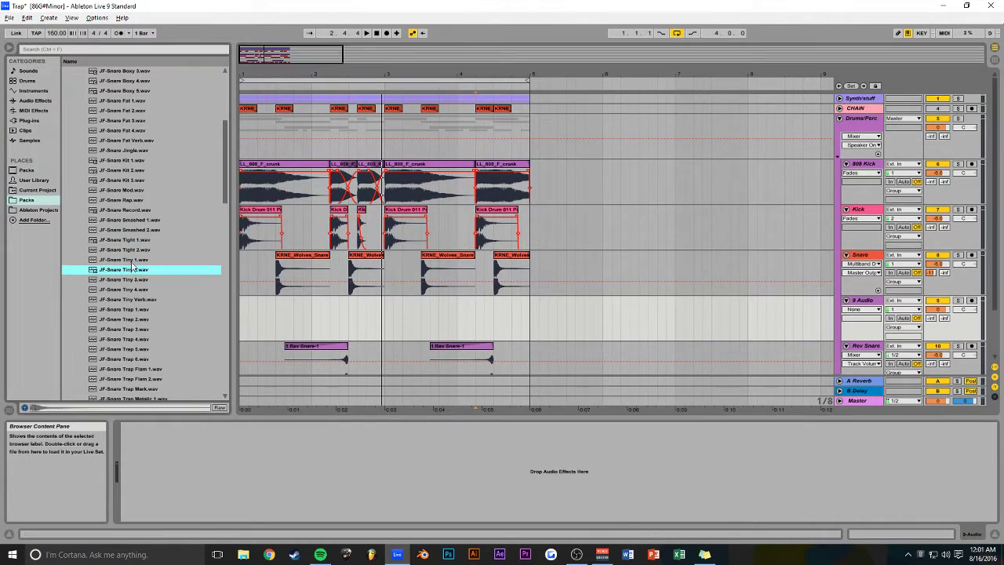
- Place JF-Snare Tight 2.wav under all four snare hits on the new audio track and rename the track Snare 2
left_click(132, 251)
left_click_drag(190, 252, 506, 314)
key("space")
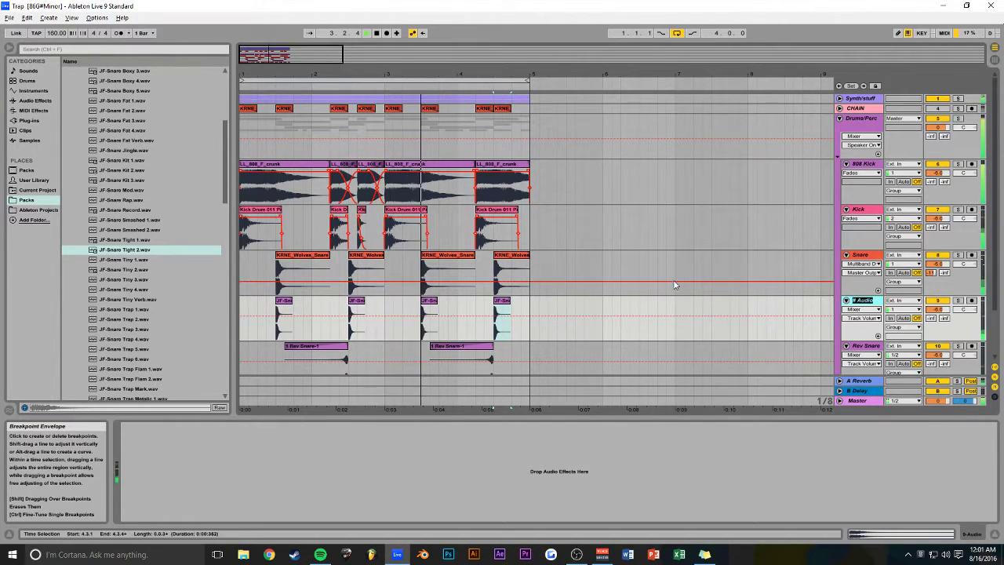
key("Return")
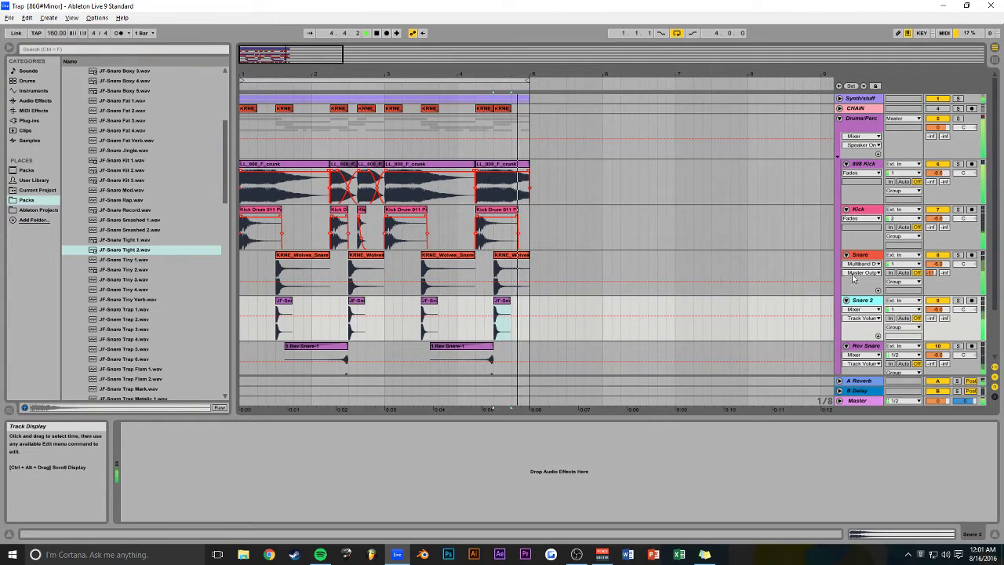
- Add EQ Eight to Snare 2 with band 1 as a low cut at 201 Hz and band 4 at 5.49 kHz, 1.12 dB
left_click(846, 255, "alt")
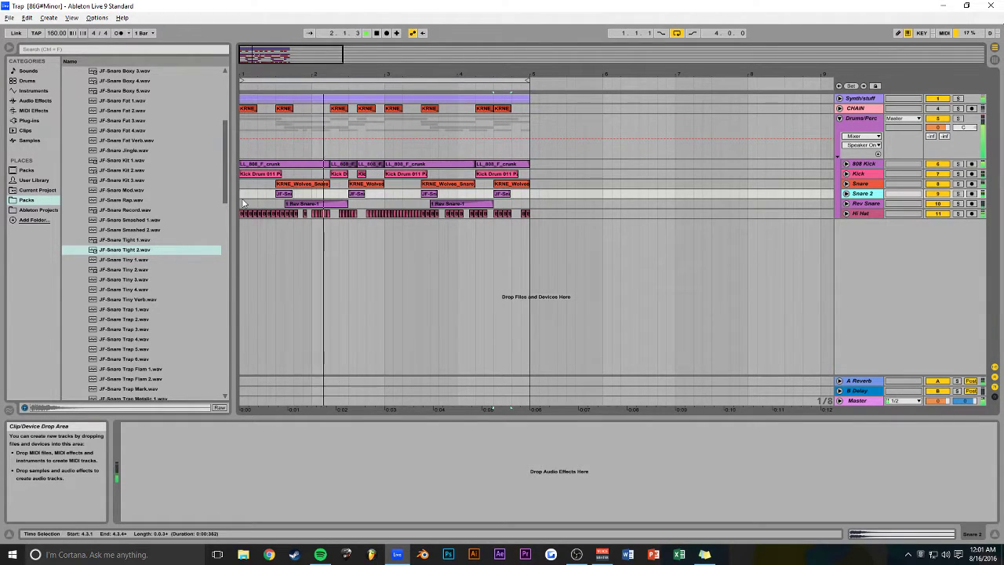
left_click(35, 101)
left_click_drag(90, 140, 271, 444)
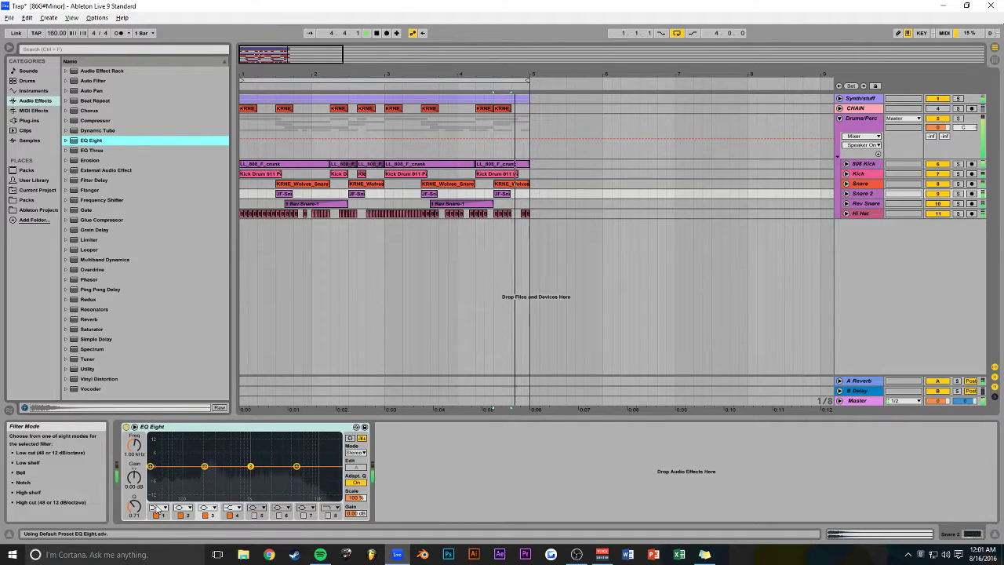
left_click_drag(151, 466, 204, 470)
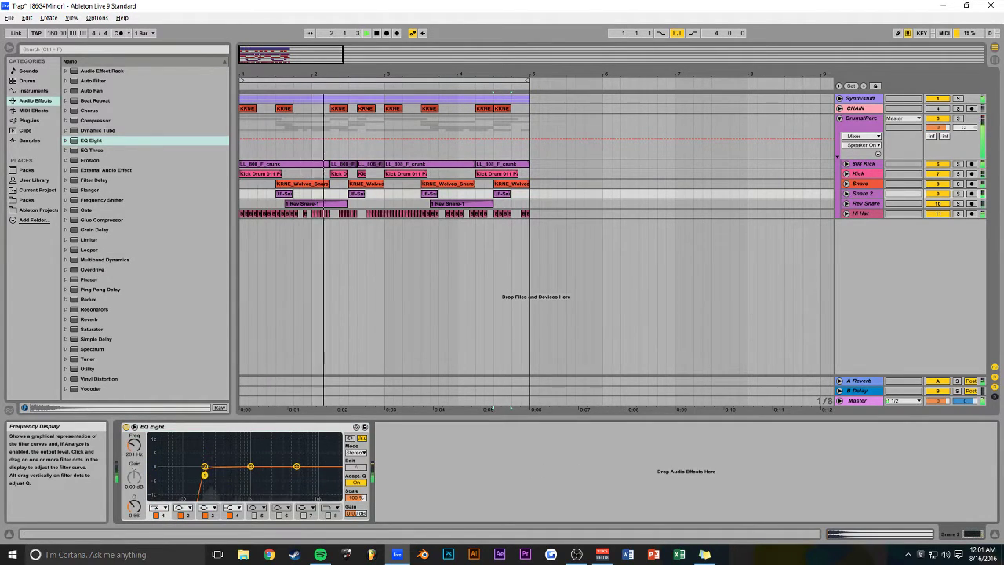
left_click_drag(297, 466, 299, 464)
key("ctrl+s")
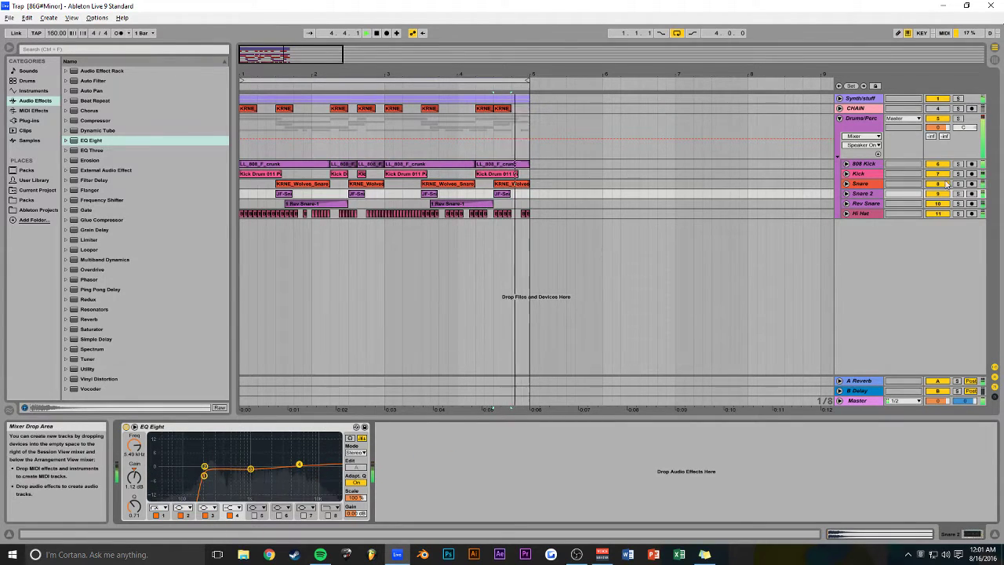
- Raise Snare 2's reverb send to about -20 dB, solo the track and save the set
left_click(847, 194)
left_click_drag(932, 212, 931, 184)
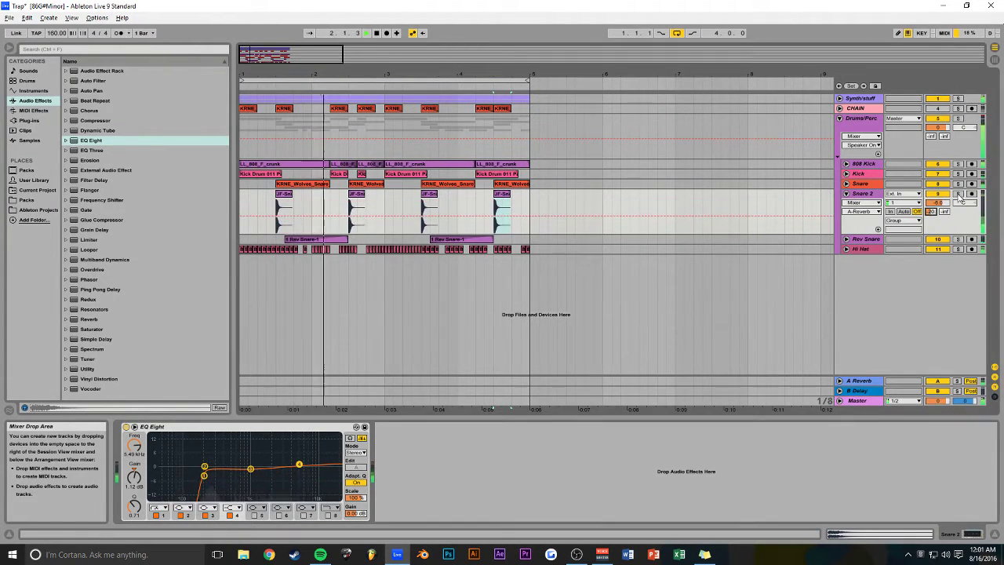
left_click(957, 193)
key("ctrl+s")
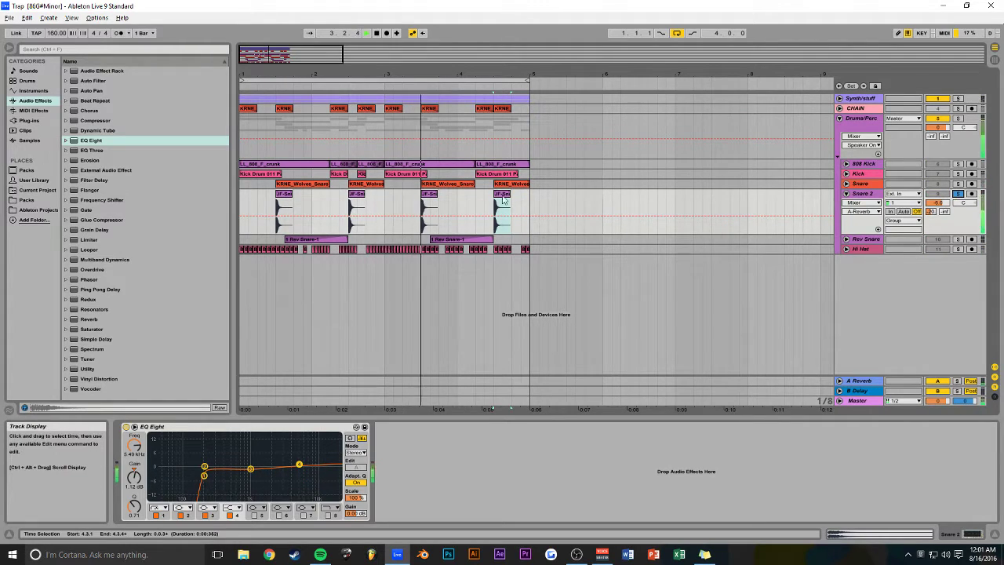
- Transpose all four JF-Snare Tight 2 clips on the Snare 2 track up 5 semitones and play them
left_click_drag(533, 204, 448, 203)
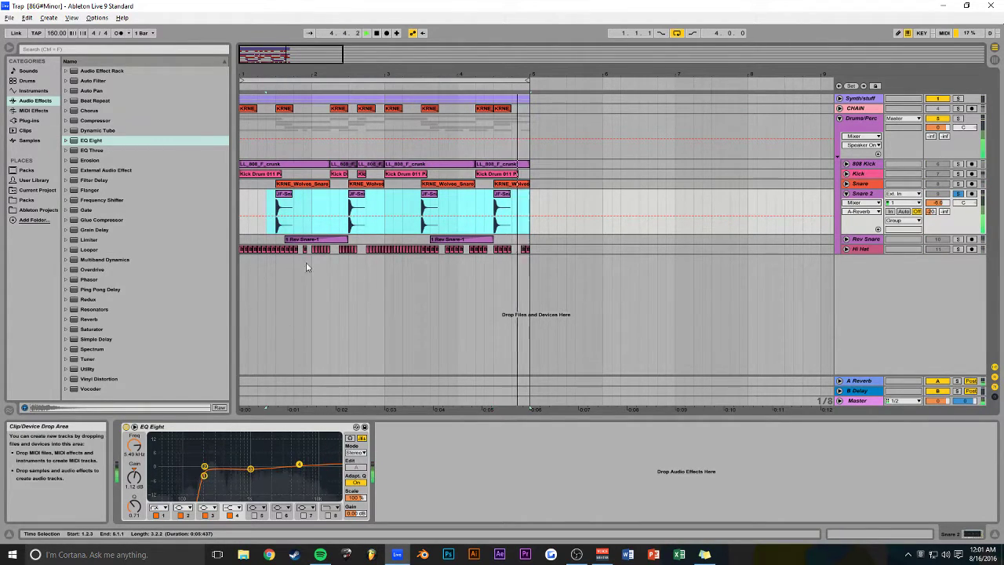
left_click(284, 212)
key("space")
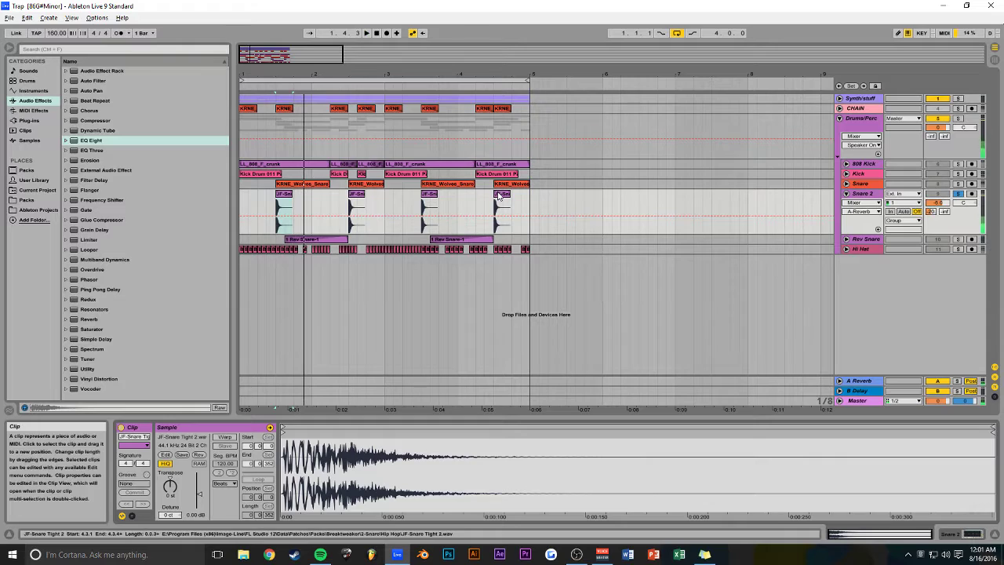
left_click(499, 195, "shift")
left_click_drag(173, 473, 174, 459)
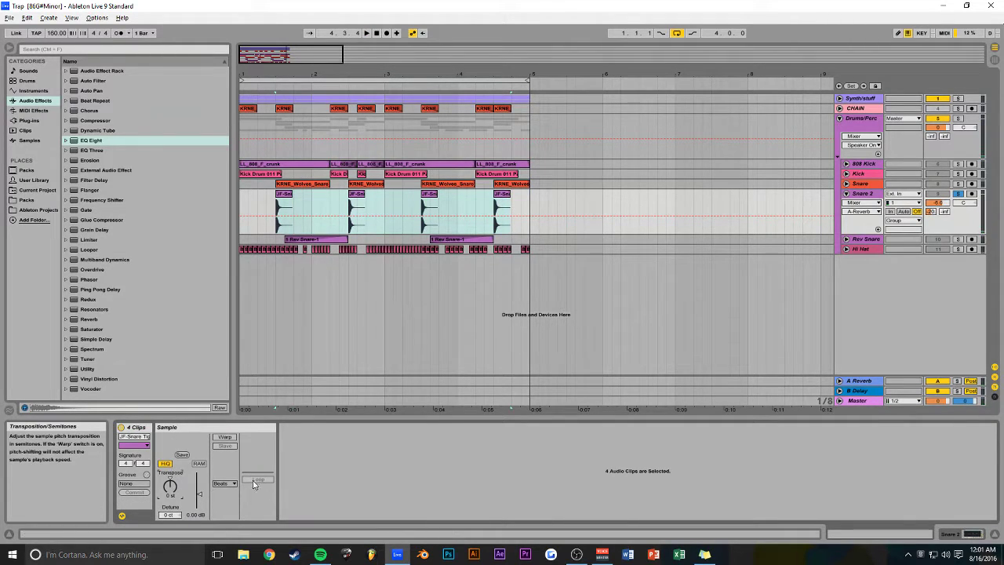
key("space")
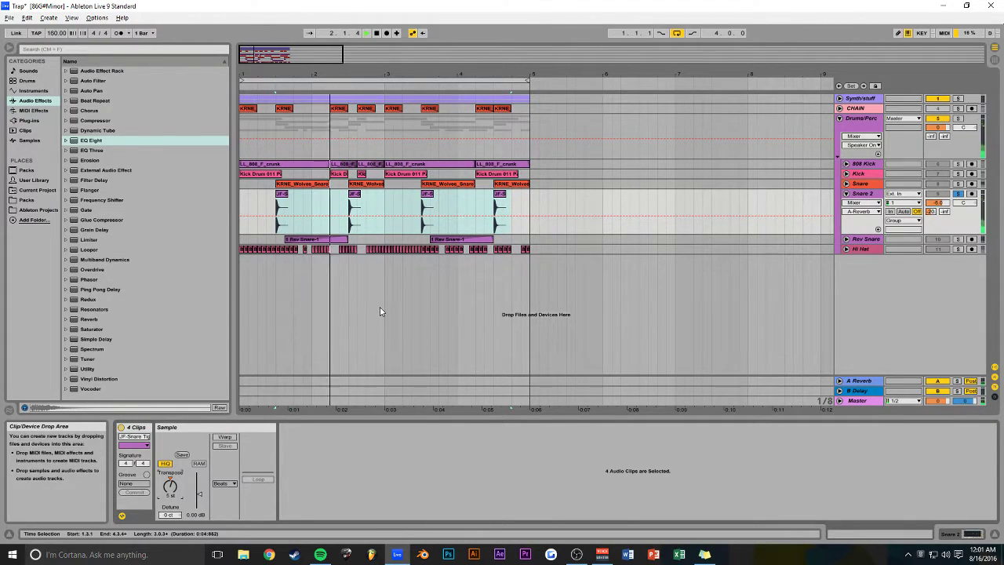
- Add Multiband Dynamics to Snare 2 with high output 3.90 dB, mid output 3.70 dB and overall output -5.00 dB, and unsolo the track
left_click(865, 194)
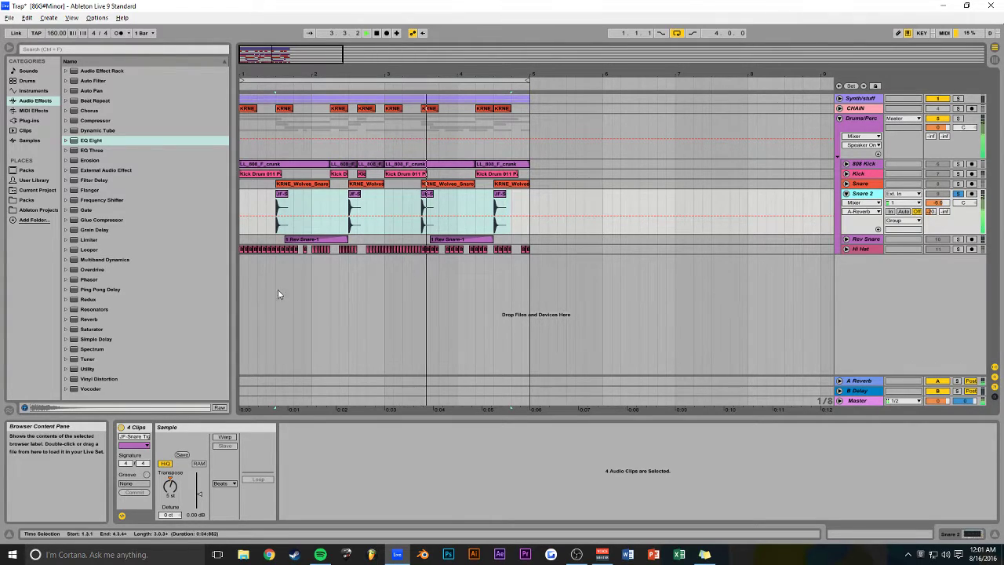
left_click(951, 534)
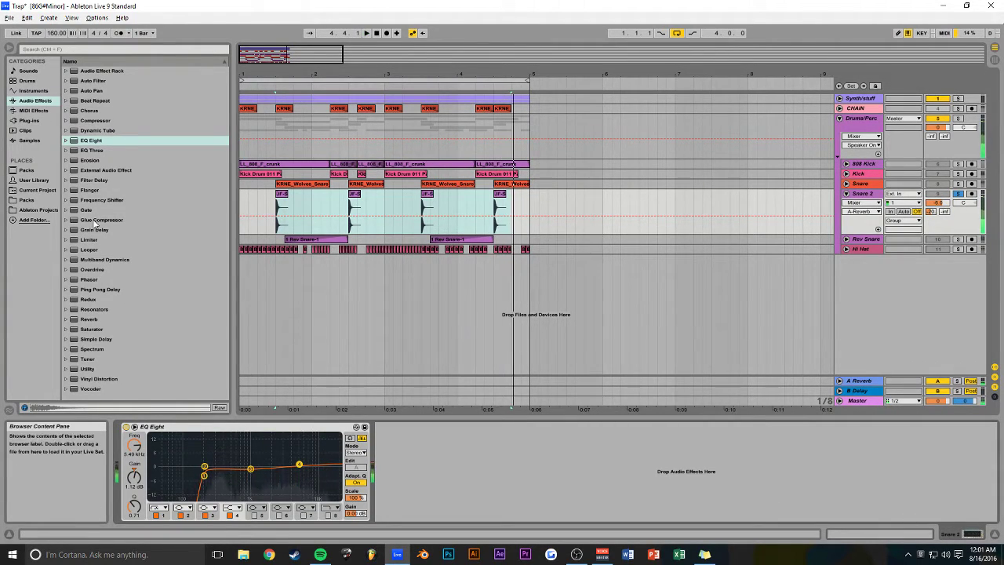
double_click(104, 259)
left_click_drag(581, 451, 581, 435)
left_click_drag(581, 474, 581, 459)
left_click(603, 453)
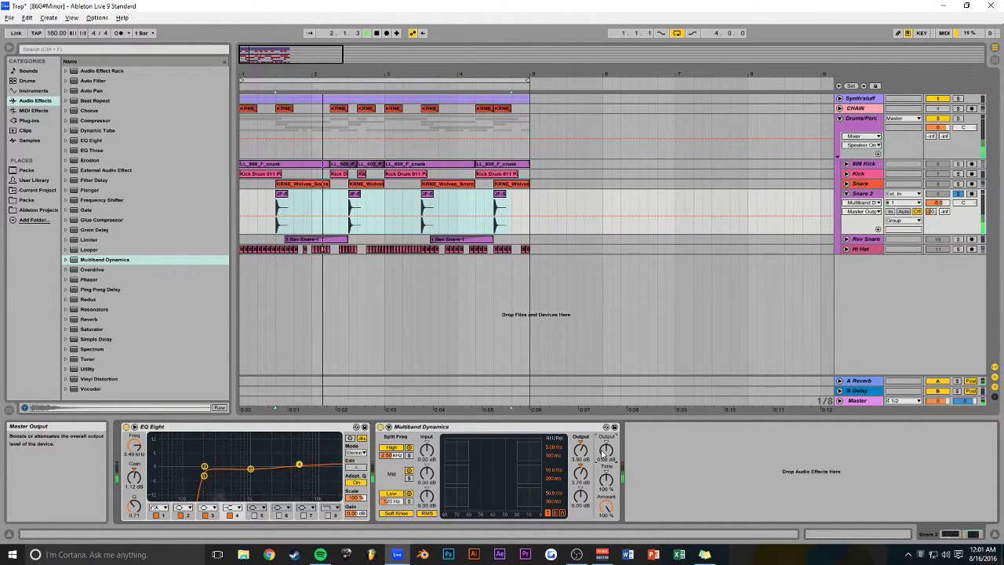
left_click(958, 194)
key("space")
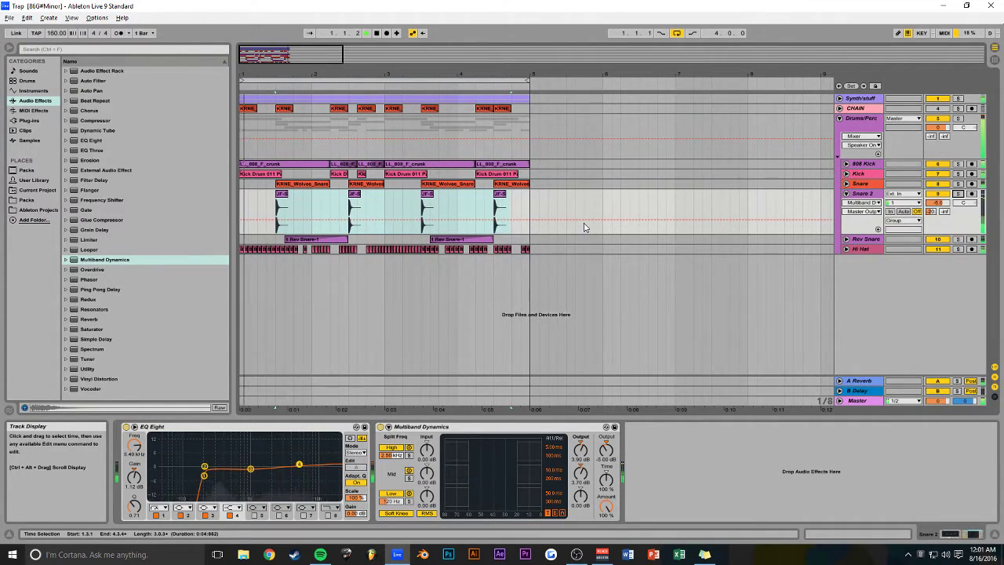
- Collapse the Drums/Perc group, expand the Synth/stuff group and save the set
left_click(839, 119)
left_click(838, 99)
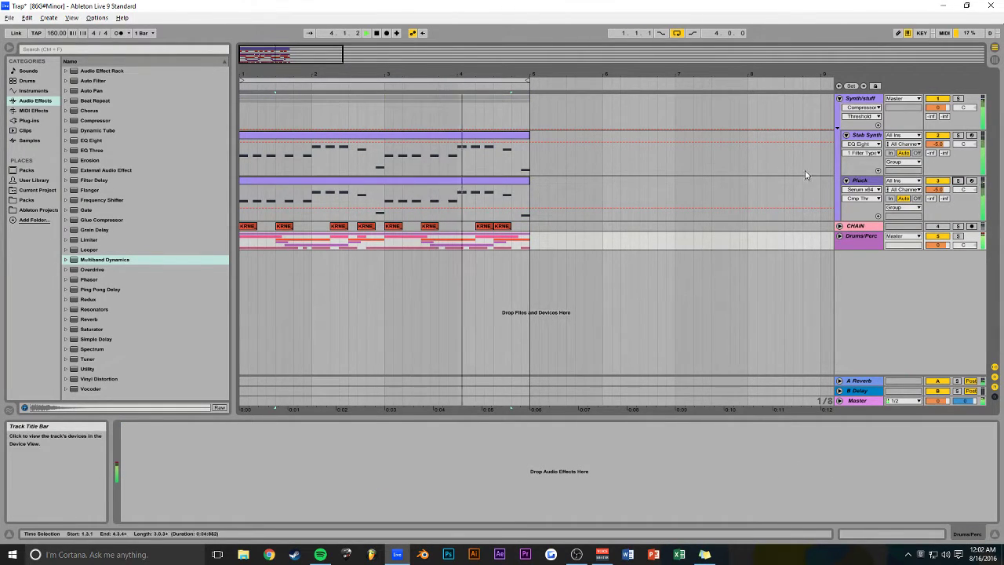
key("ctrl+s")
key("space")
- Enable Distortion in the Pluck track's Serum effects with drive at 66% and the Zero-Square mode
left_click(861, 180)
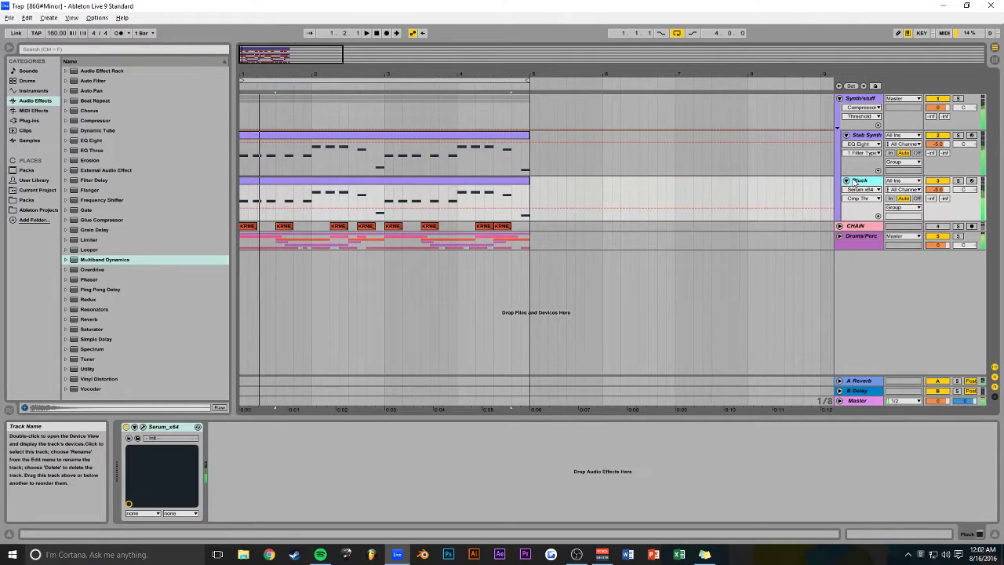
left_click(143, 428)
left_click(417, 116)
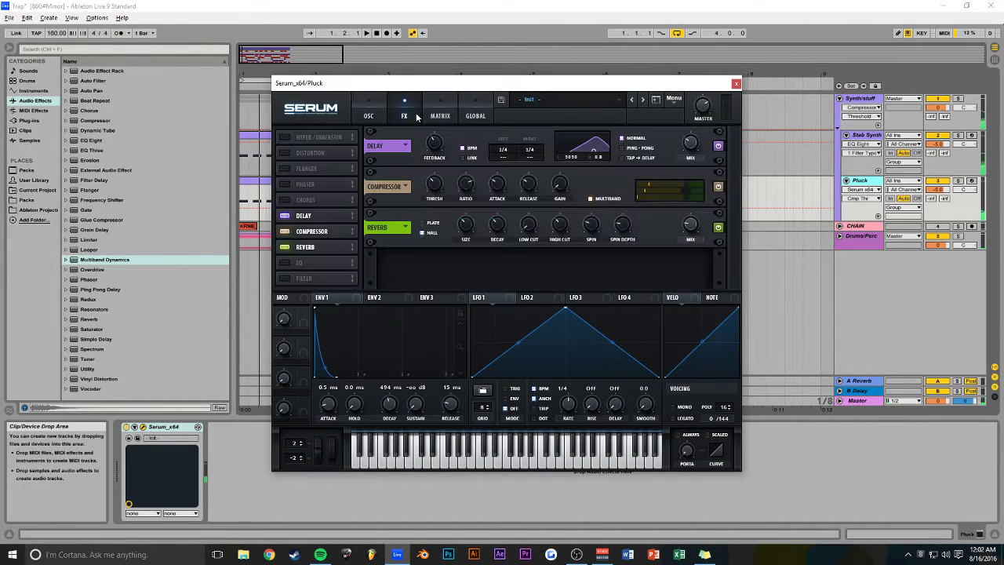
left_click(285, 153)
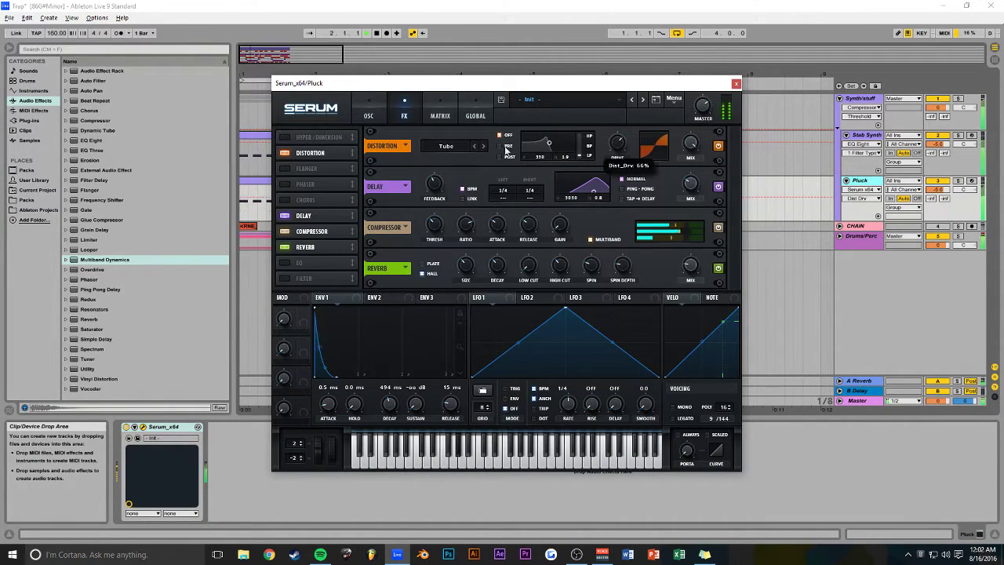
left_click(445, 146)
left_click(451, 238)
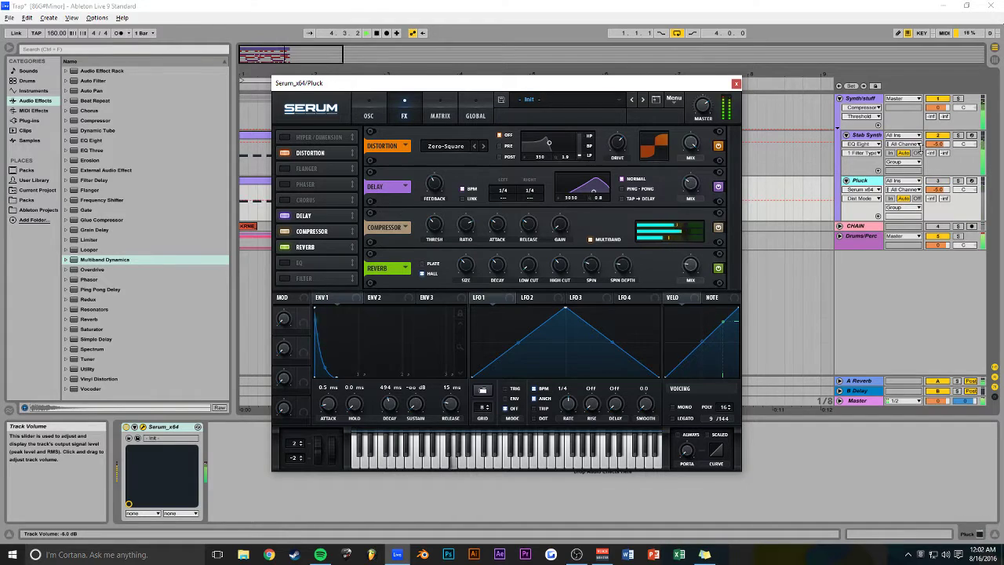
- Lower the Pluck track's volume to -13.0 dB, set its reverb send to about -24 dB and close Serum
left_click(939, 190)
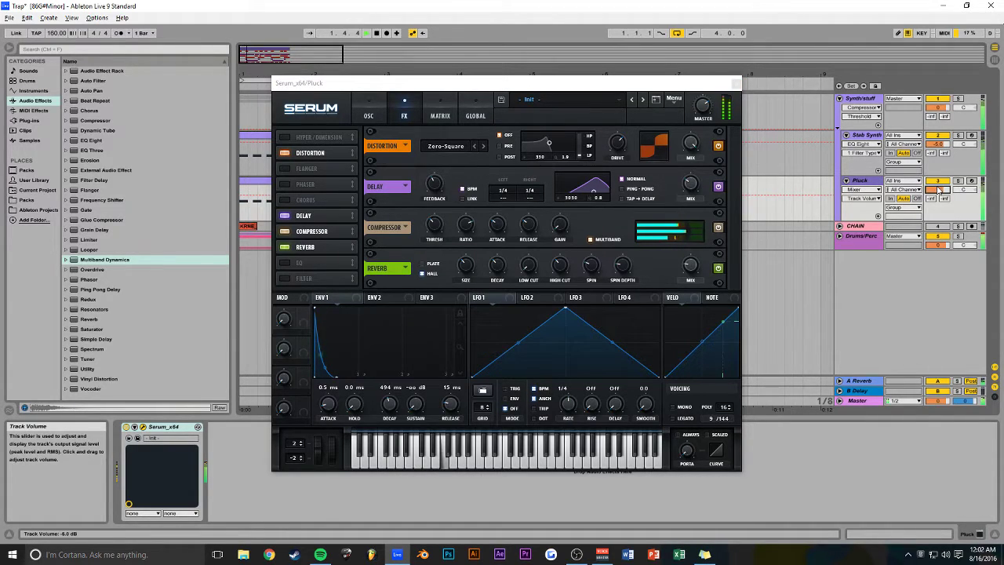
key("ctrl+s")
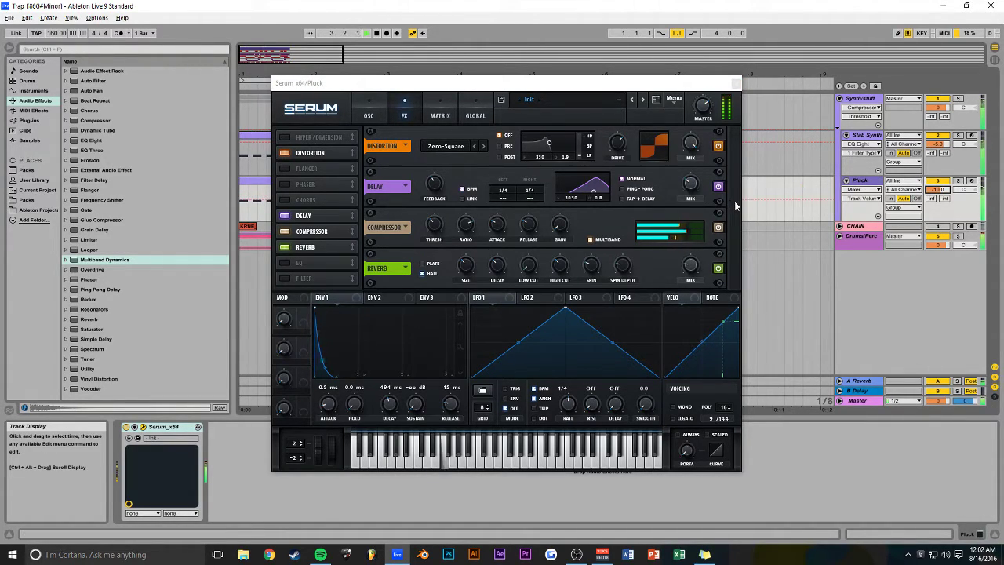
left_click_drag(931, 198, 931, 188)
left_click(958, 180)
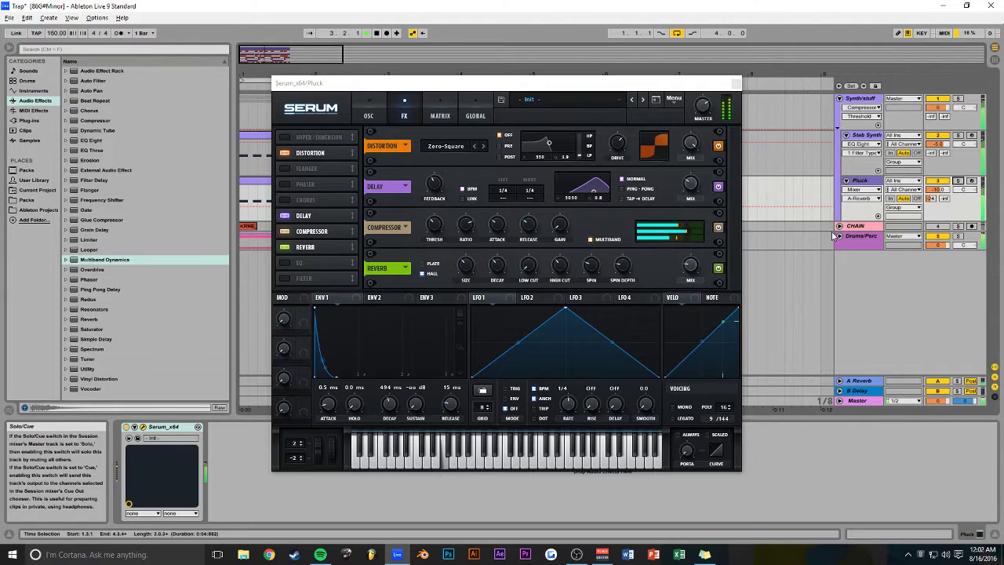
left_click(735, 83)
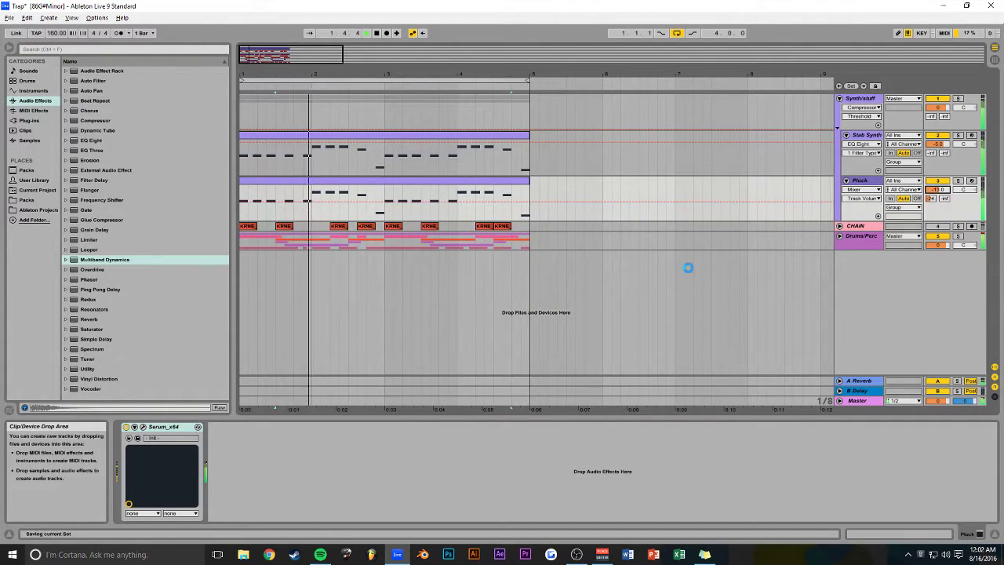
- Add EQ Eight to the Pluck track with band 1 as a low cut at 139 Hz
double_click(91, 140)
left_click(246, 508)
left_click(248, 455)
left_click_drag(238, 473, 281, 475)
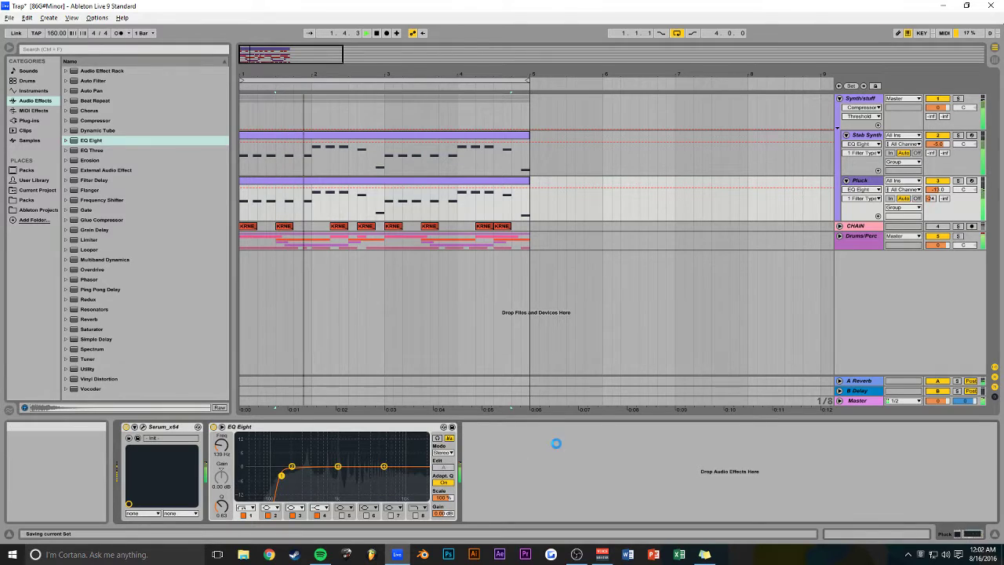
- Copy the four-bar section of all tracks to bar 5 and extend the loop to eight bars
left_click(860, 99)
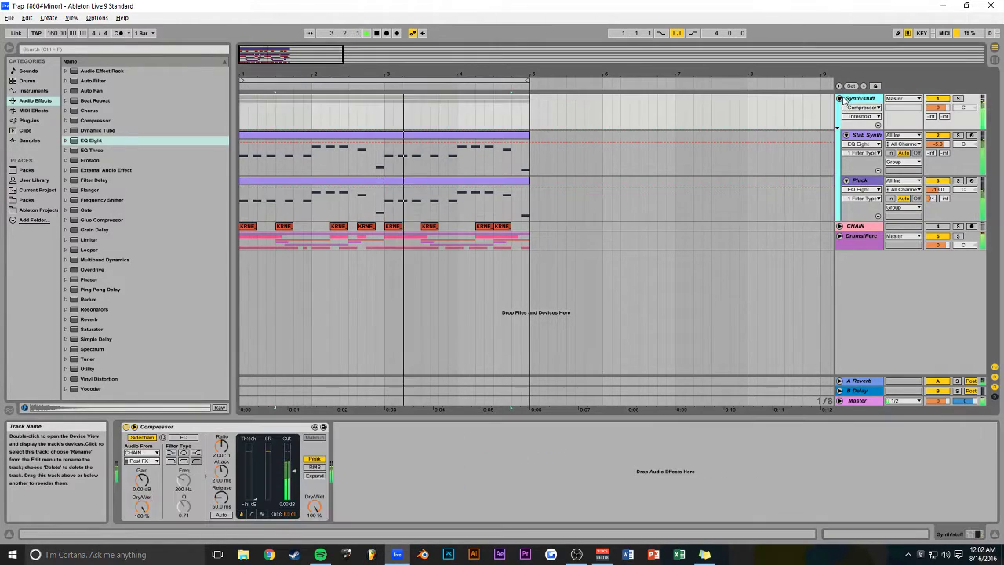
left_click(839, 99)
left_click_drag(529, 137, 244, 107)
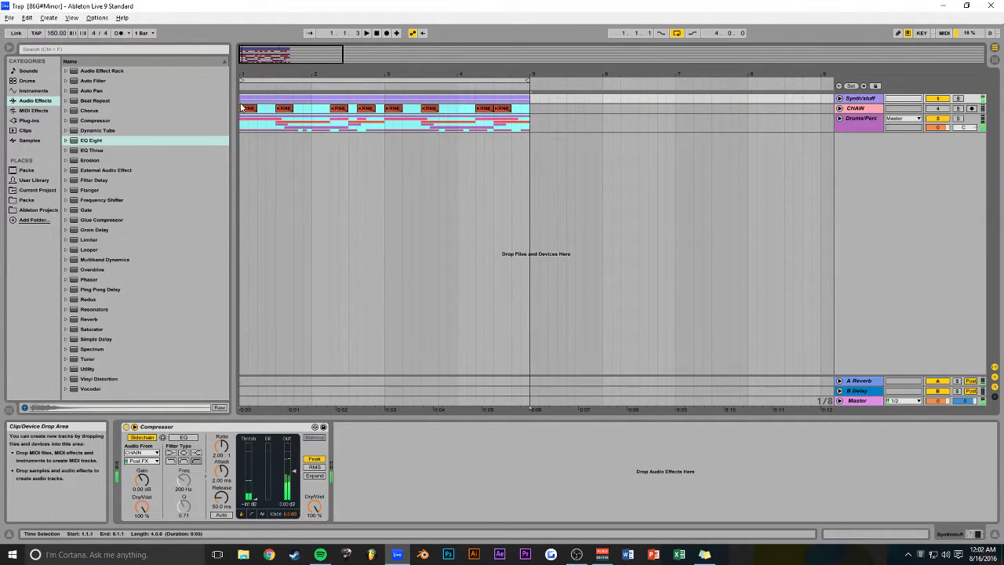
left_click(532, 102)
key("ctrl+v")
key("space")
left_click_drag(340, 62, 593, 82)
key("space")
key("ctrl+s")
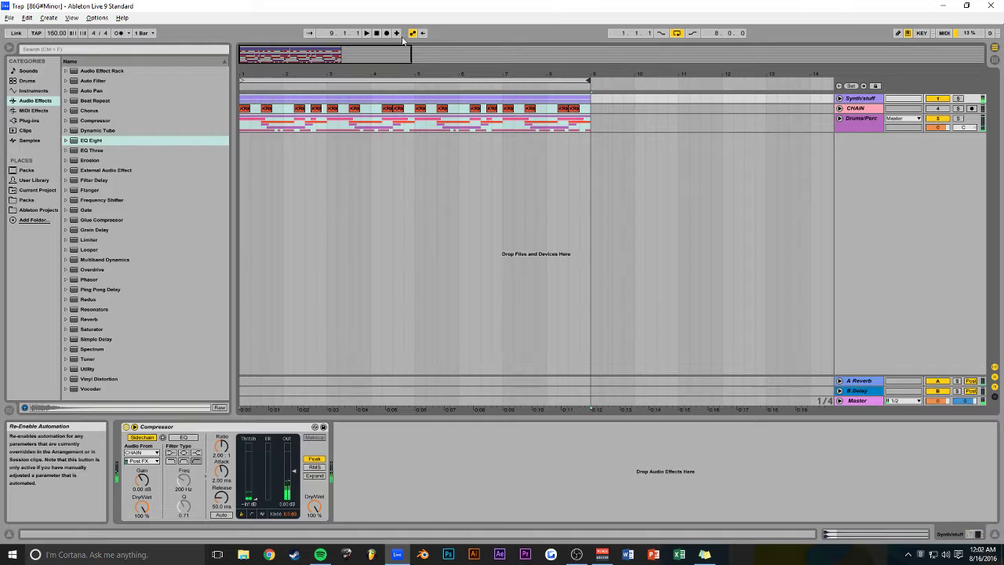
- Play the eight-bar loop from the start and replay it from 4.3.1 with the Drums/Perc group expanded
left_click(377, 34)
key("space")
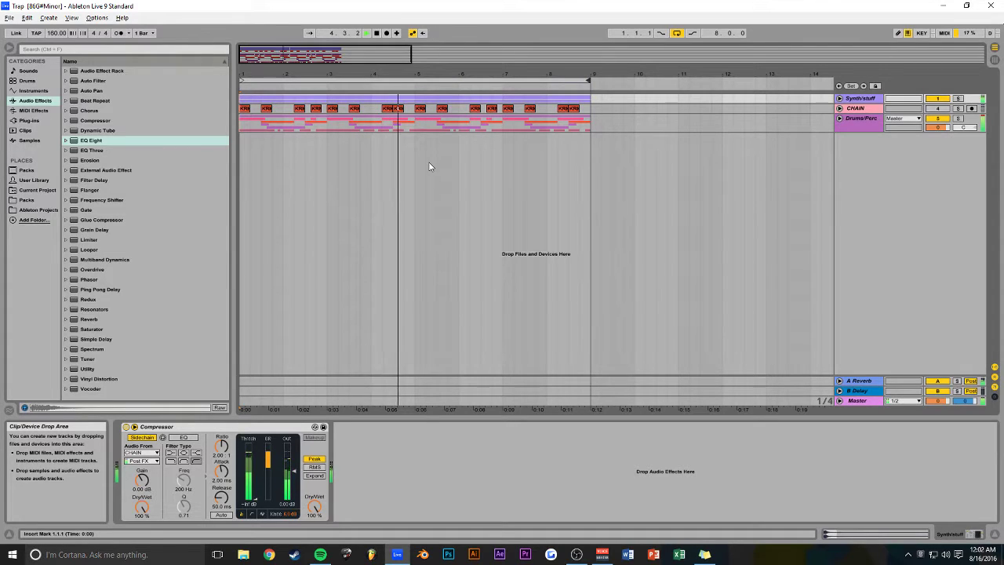
left_click_drag(340, 53, 313, 61)
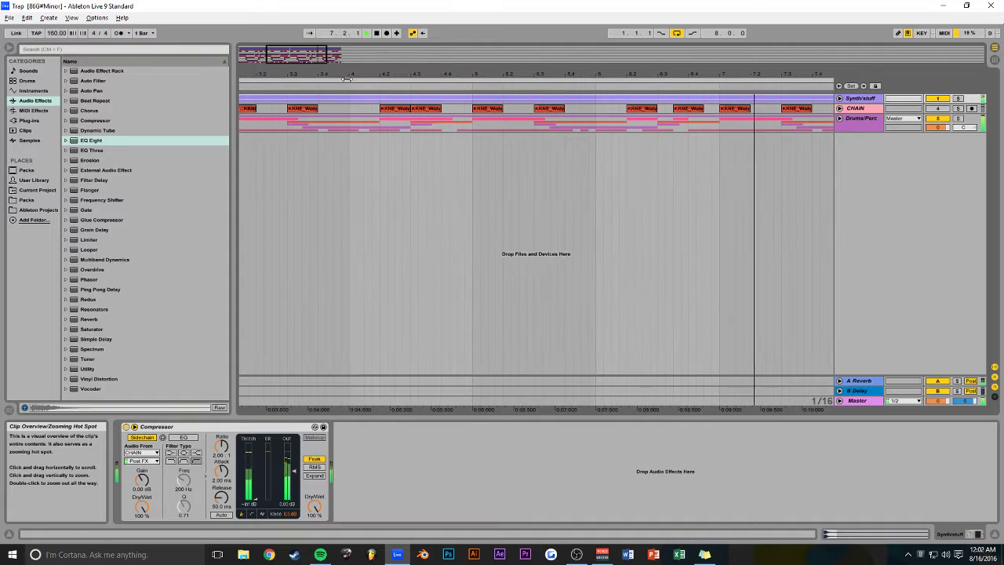
left_click(411, 126)
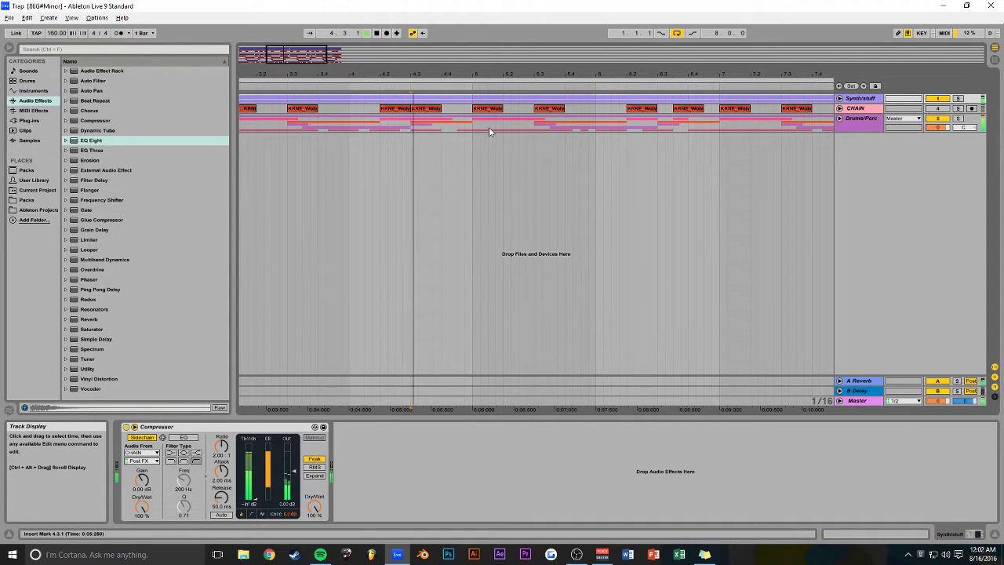
left_click(840, 118)
key("space")
key("space")
key("space")
- Expand the drum tracks and shorten the 808 Kick and Kick clips starting at 4.2.1 so they end at 4.4.1
left_click_drag(307, 54, 294, 61)
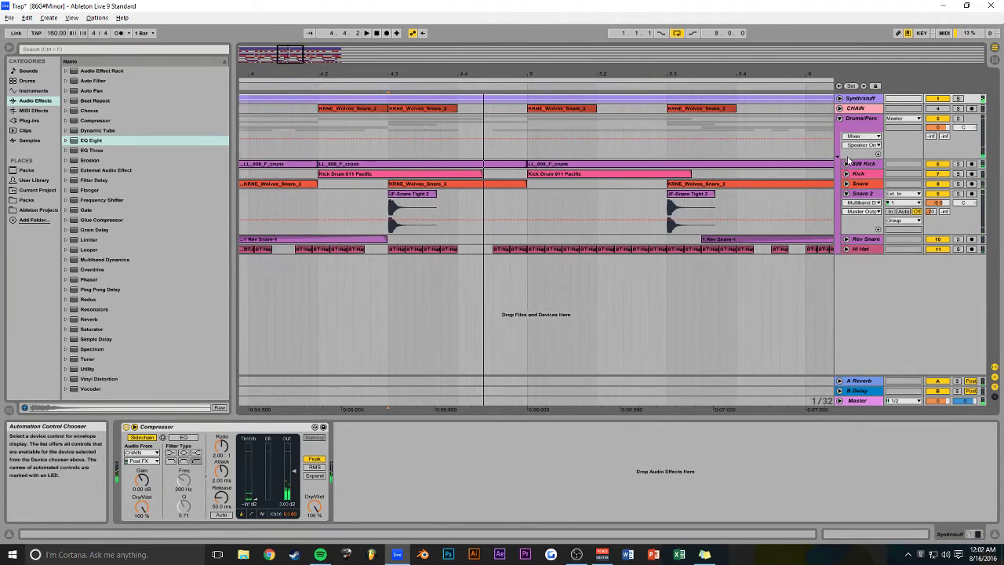
left_click(847, 164, "alt")
scroll(507, 183, "up", 2)
key("ctrl+s")
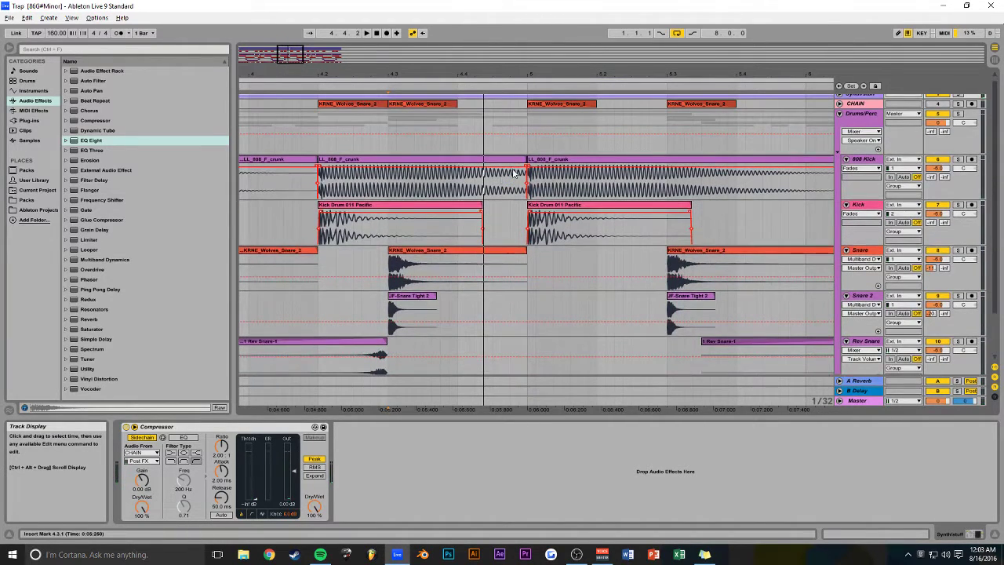
left_click_drag(526, 174, 457, 205)
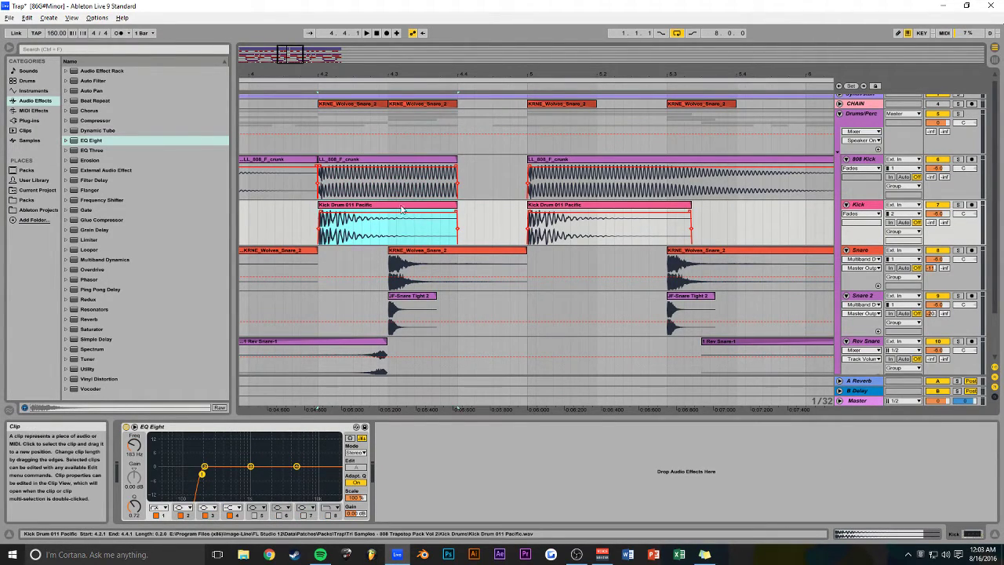
- Shorten the Kick clip at 4.2.1 to end at 4.3.1 and add short Kick hits at 4.4.1 and 4.4.3
left_click_drag(293, 55, 294, 38)
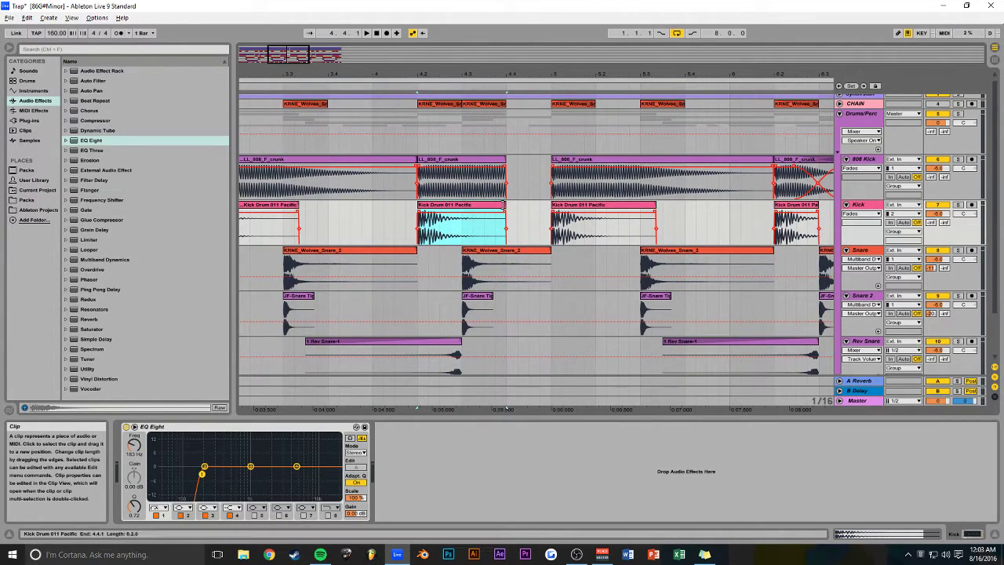
left_click_drag(460, 206, 526, 204)
key("ctrl+d")
- Add short 808 Kick hits at 4.4.1 and 4.4.3 and play the fill from 4.2.1
left_click(466, 161)
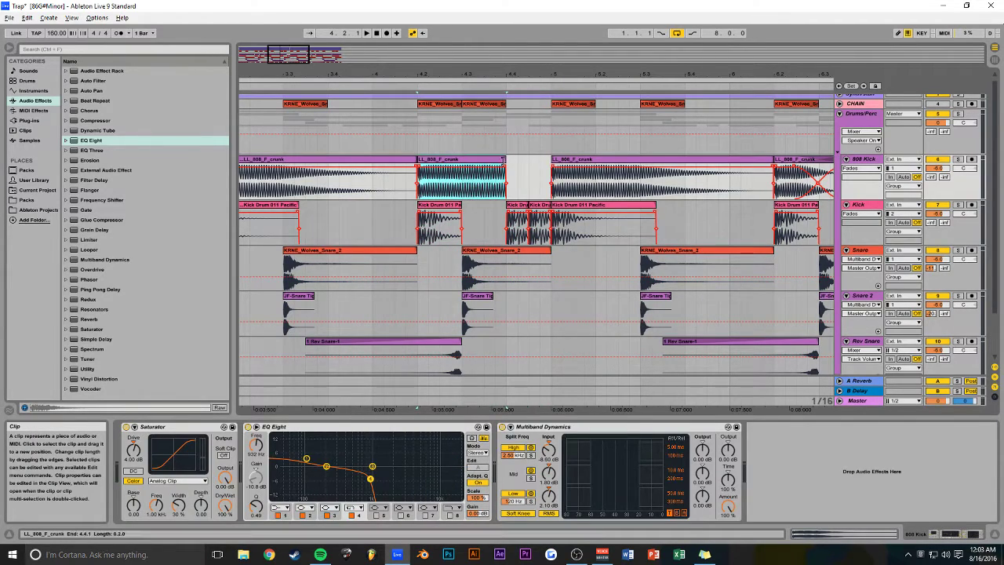
left_click_drag(469, 162, 514, 163)
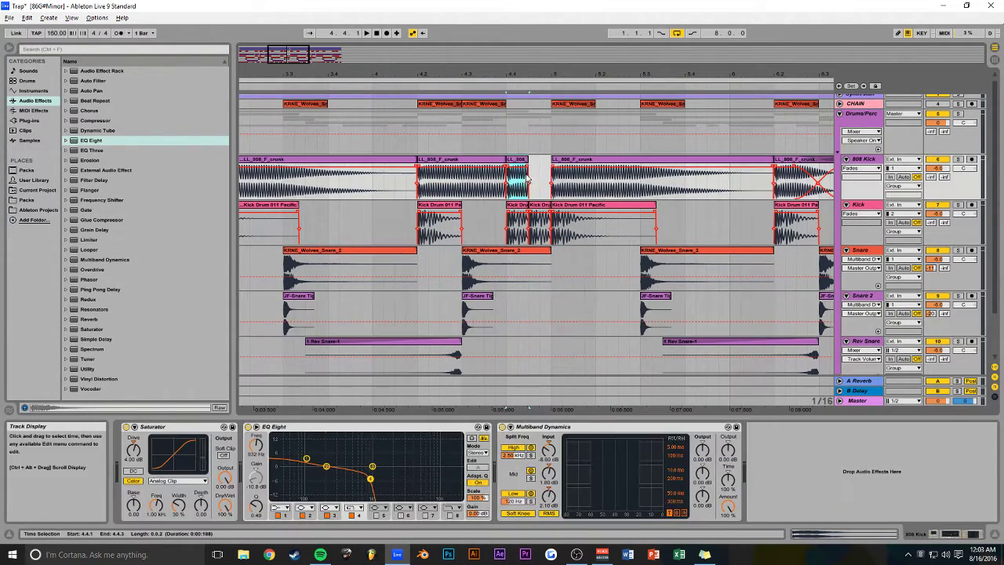
key("ctrl+d")
key("space")
key("space")
left_click(423, 143)
key("space")
scroll(488, 161, "up", 1)
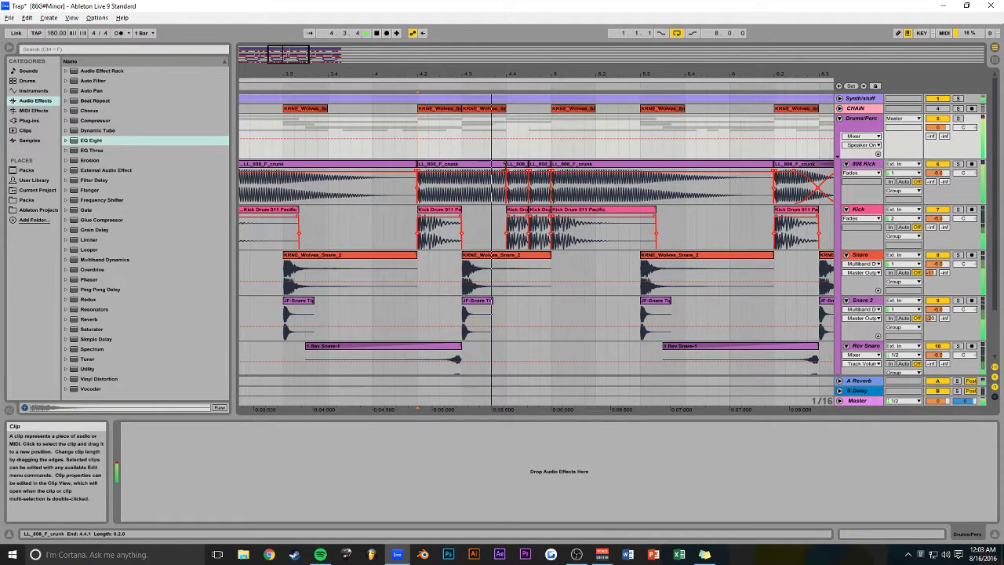
key("space")
- Add short clips at 4.4.1 and 4.4.3 on the CHAIN track and play the arrangement from 4.2.1
left_click(477, 108)
key("ctrl+d")
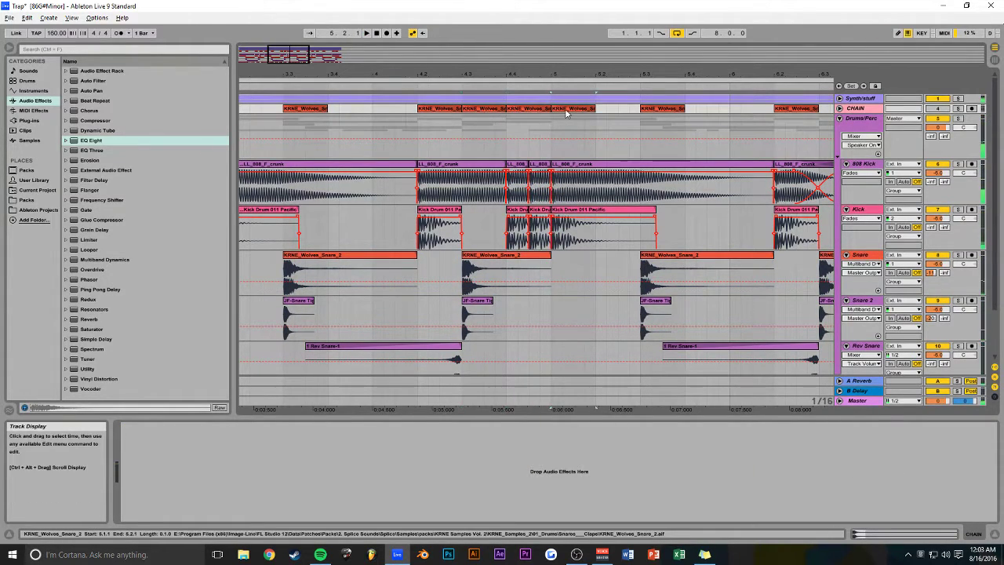
left_click_drag(550, 110, 528, 110)
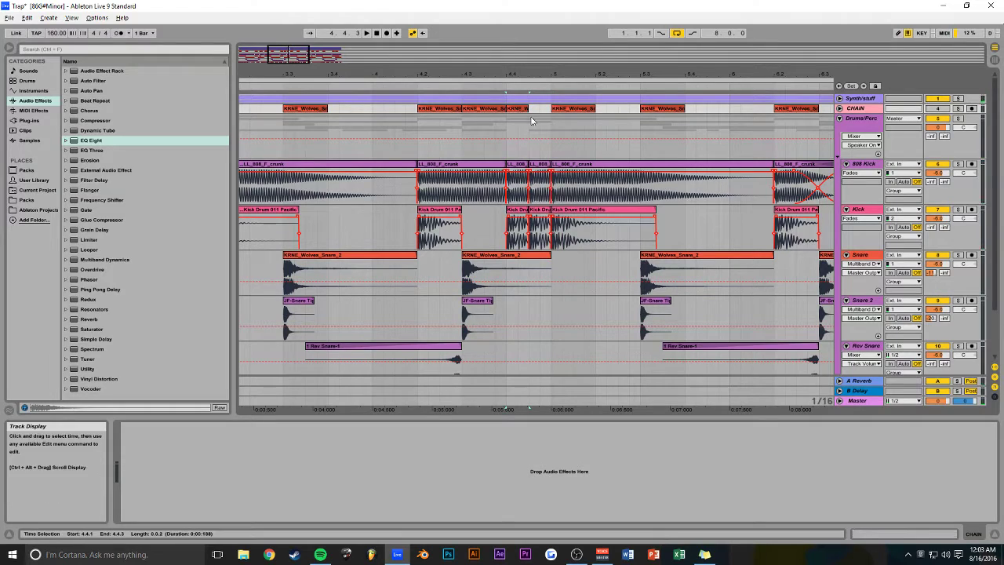
key("ctrl+d")
left_click(420, 128)
key("space")
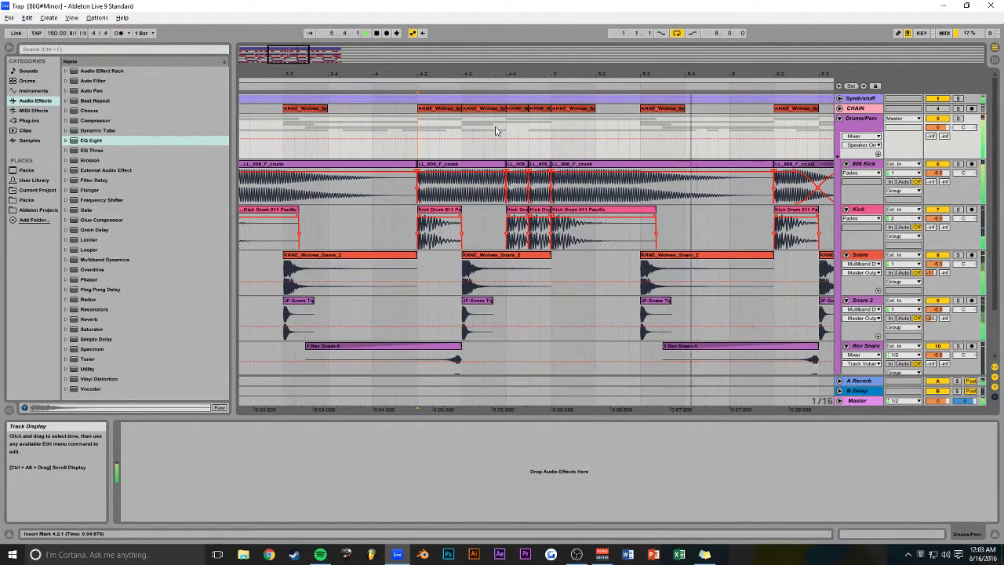
- Insert an audio track below Hi Hat and name it 808 Snare
scroll(814, 169, "down", 3)
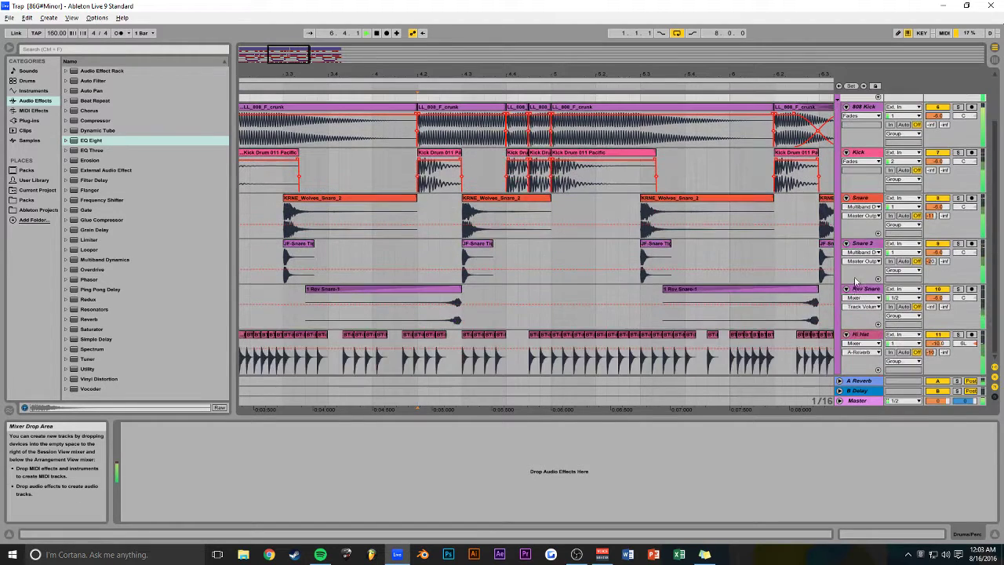
left_click(856, 333)
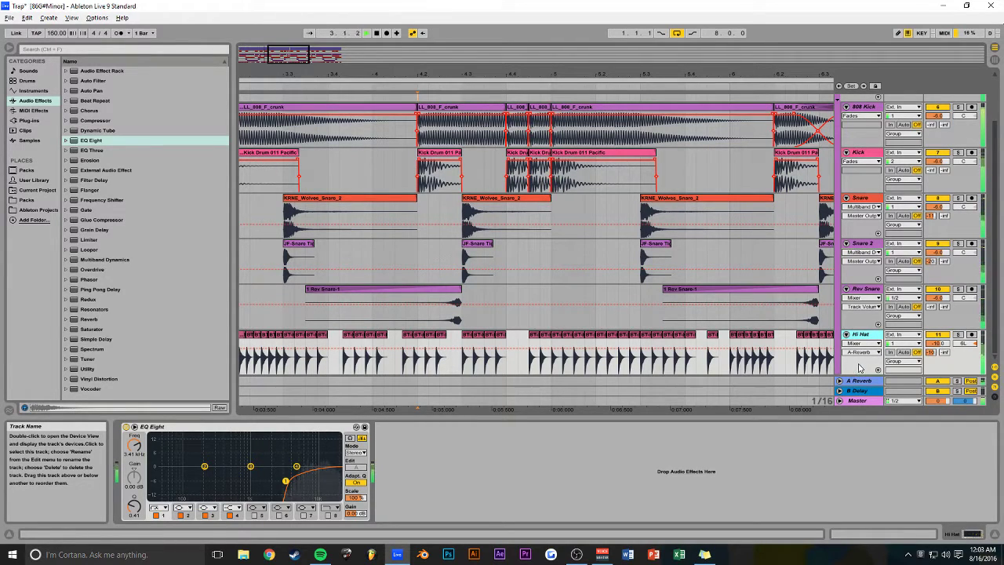
key("ctrl+t")
type("808 Snare")
key("Return")
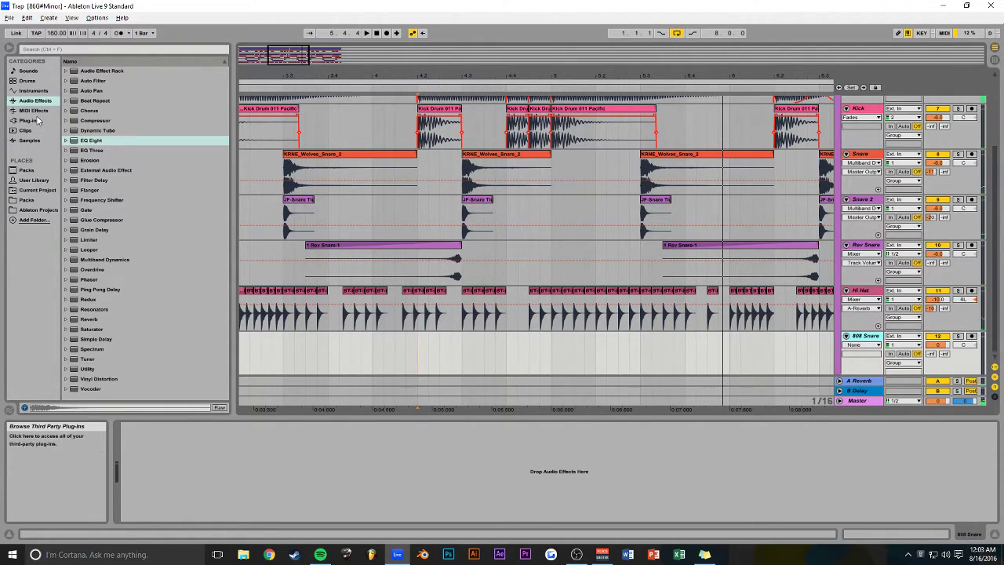
- Browse the Packs place to the Snare Drums folder of Trap's Tri Samples - 808 Trapstep Pack Vol 2
left_click(28, 200)
scroll(102, 258, "up", 6)
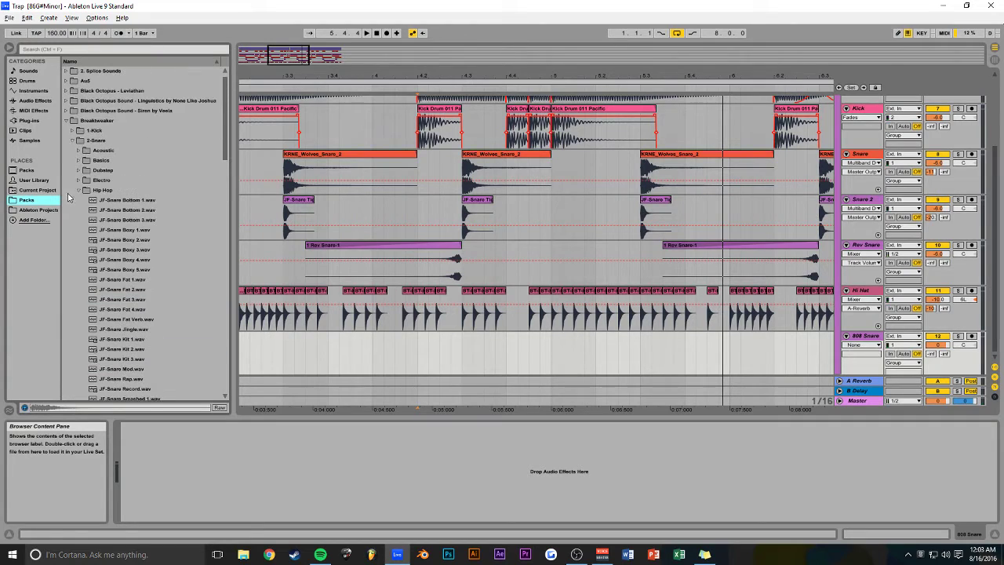
left_click(79, 191)
left_click(73, 141)
key("Left")
key("Left")
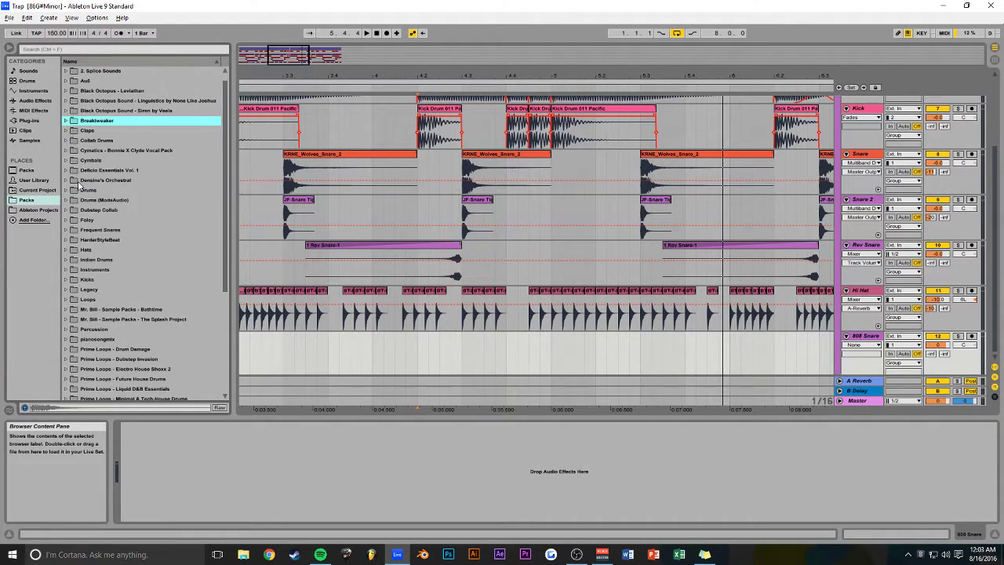
scroll(78, 343, "down", 5)
left_click(67, 385)
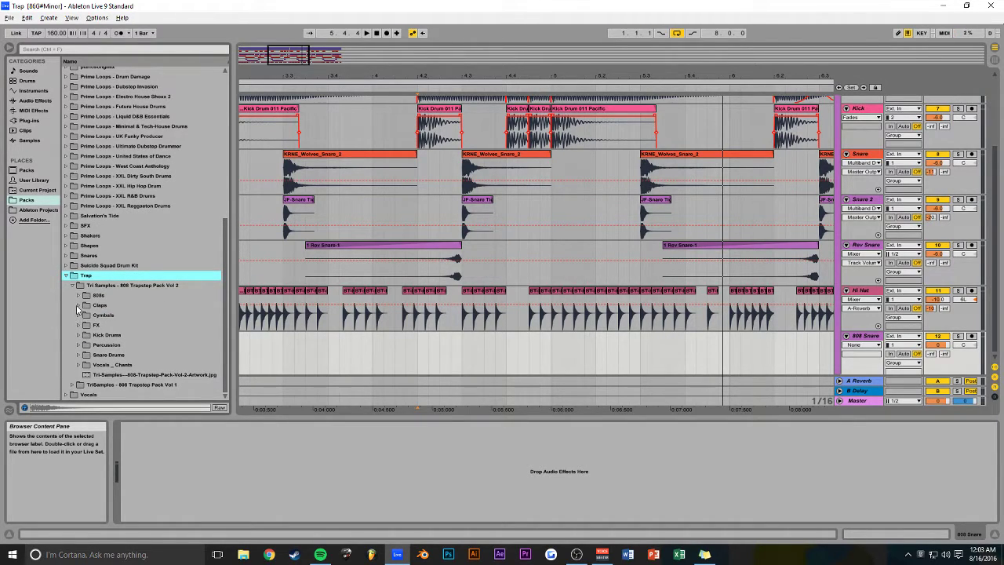
left_click(79, 356)
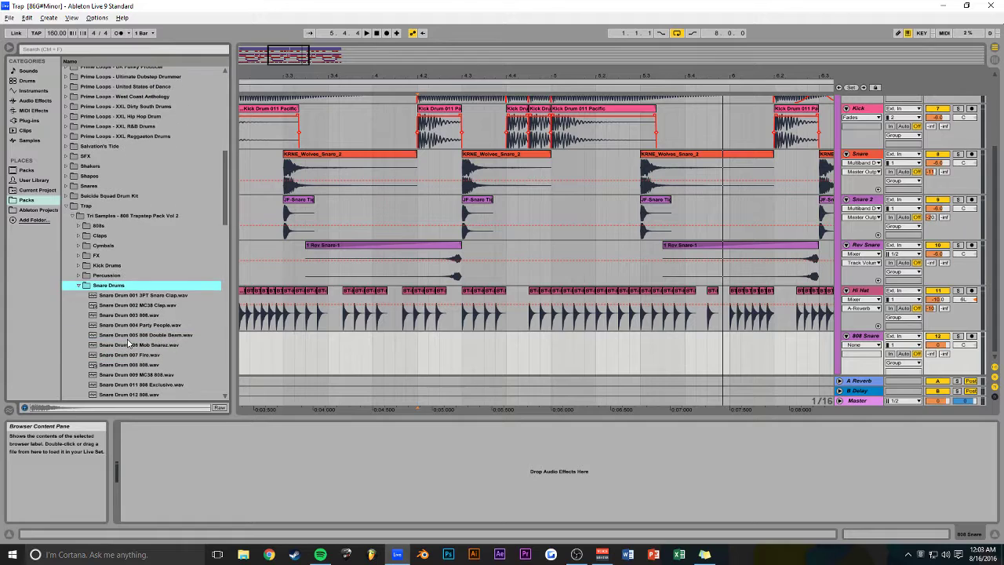
- Preview the samples in the Snare Drums folder, including Snare Drum 011 808 Exclusive.wav
left_click(128, 335)
left_click(131, 335)
left_click(132, 316)
left_click(132, 335)
left_click(133, 355)
left_click(135, 346)
left_click(140, 326)
left_click(141, 336)
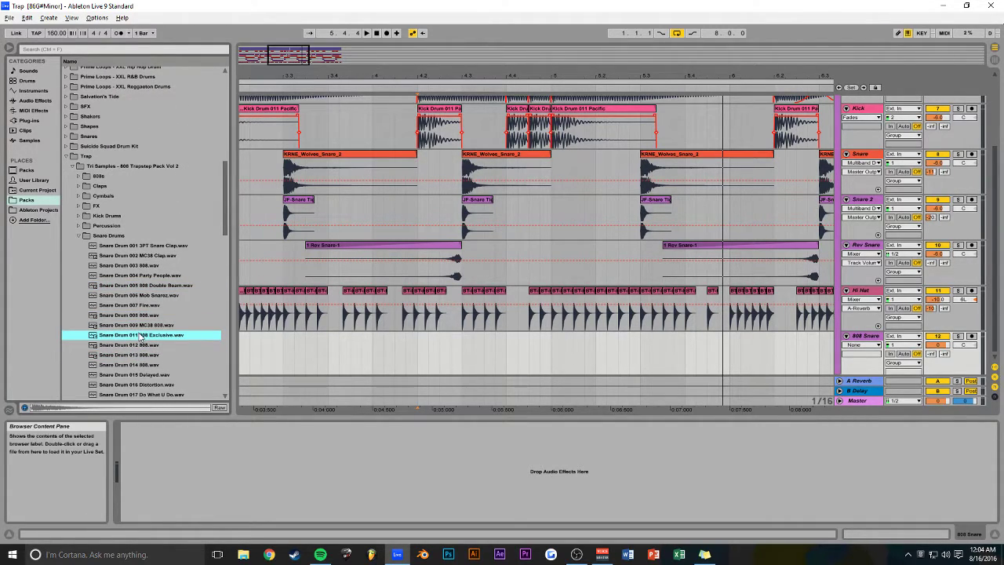
- Place Snare Drum 011 808 Exclusive at 4.4.1 on the 808 Snare track, open its clip properties and save the set
left_click_drag(367, 360, 422, 379)
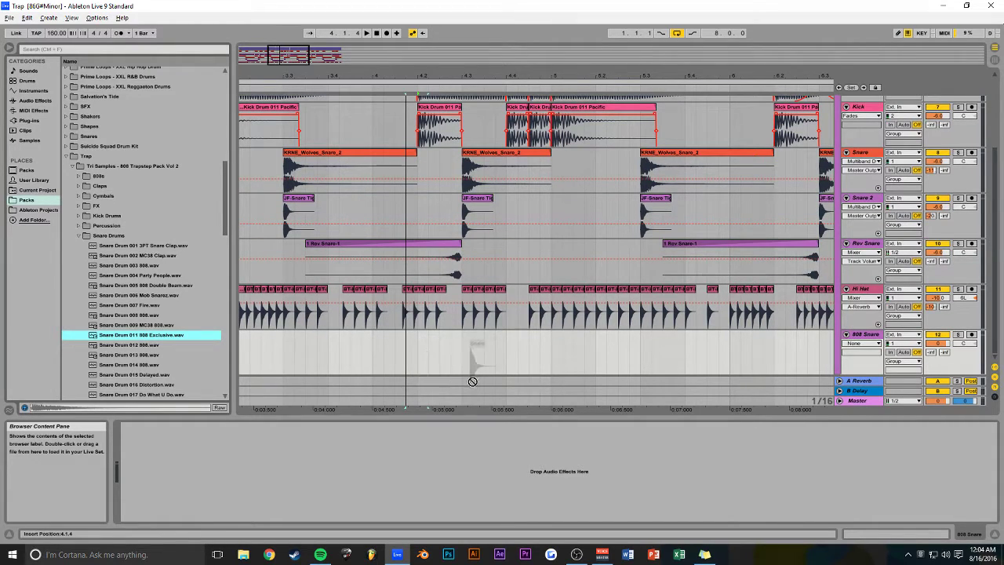
left_click_drag(522, 382, 508, 376)
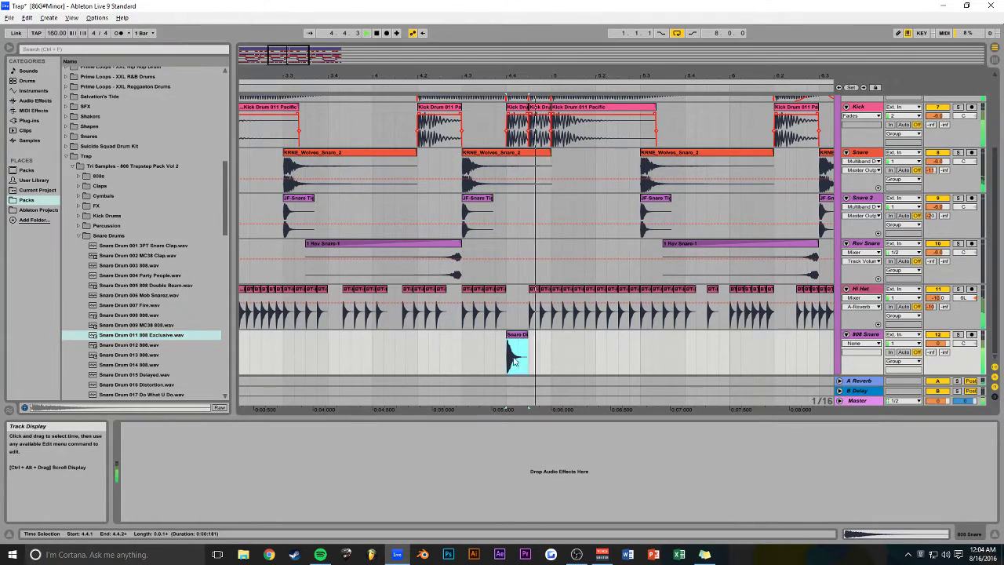
double_click(517, 336)
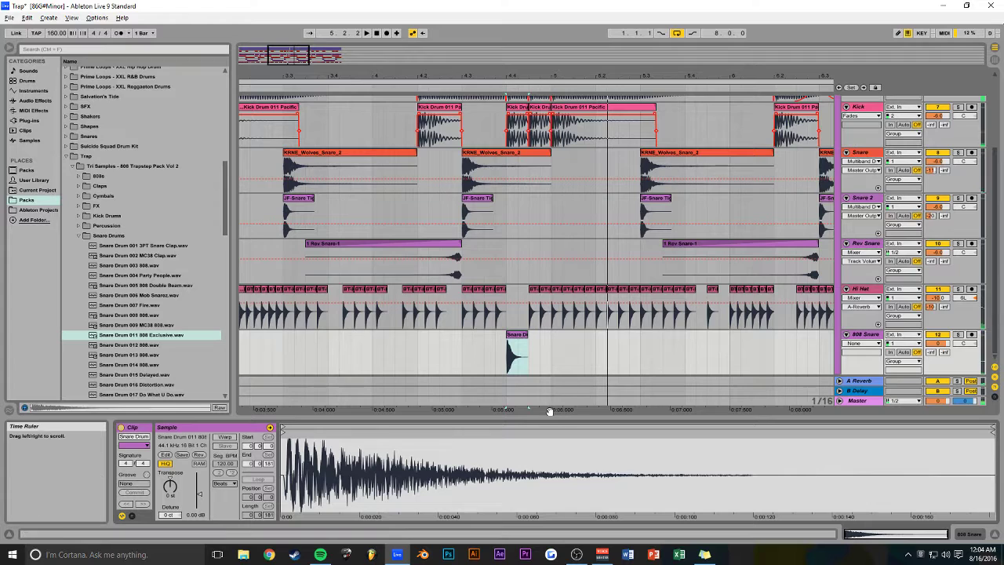
left_click(527, 347)
left_click_drag(307, 69, 292, 58)
key("ctrl+s")
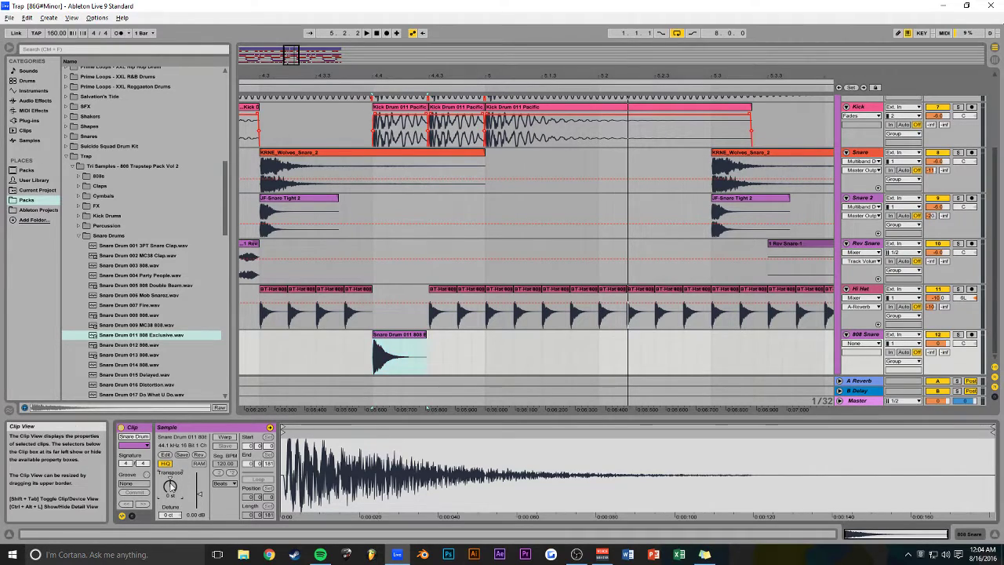
- Replace the 808 Snare audio track and its clip with a new MIDI track named 808 Snare
left_click(396, 336)
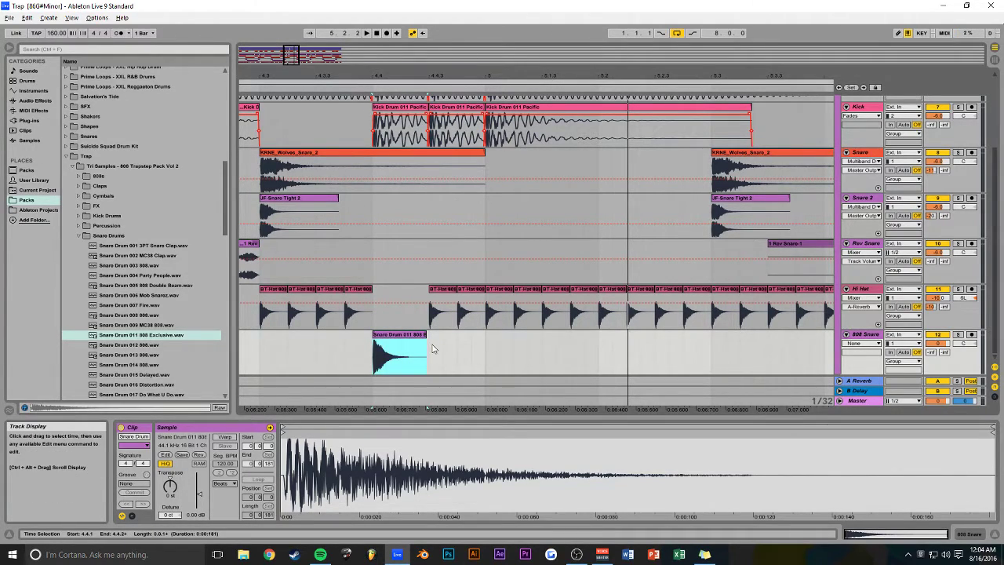
key("Delete")
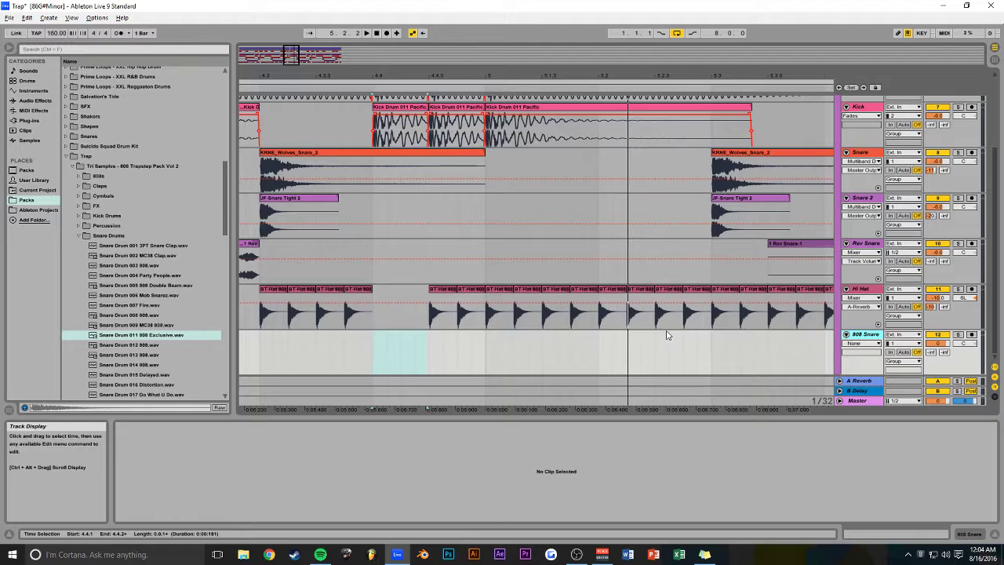
key("Delete")
key("ctrl+shift+t")
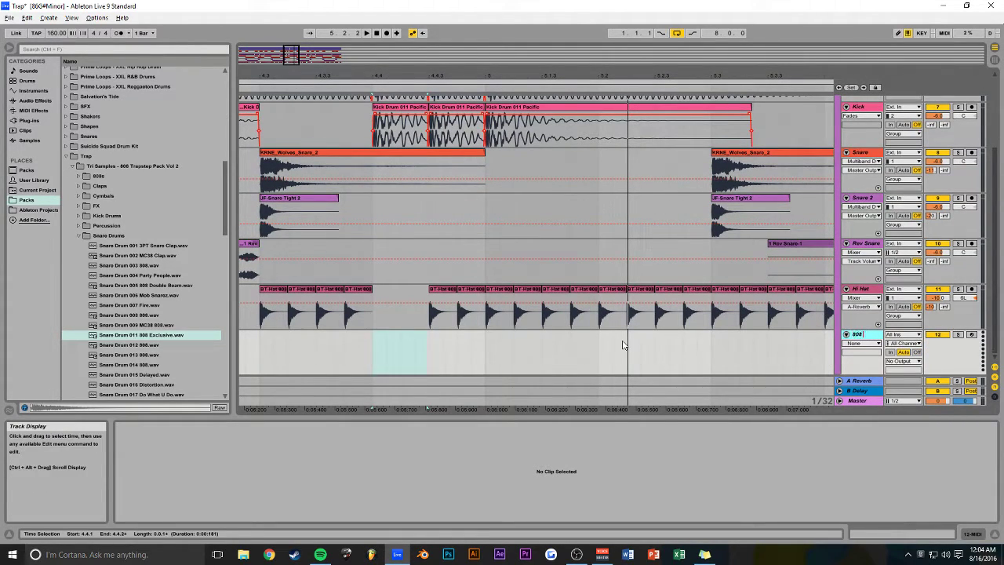
- Load Simpler on the 808 Snare MIDI track with the sample Snare Drum 011 808 Exclusive.wav
left_click(40, 131)
left_click(34, 101)
left_click(33, 91)
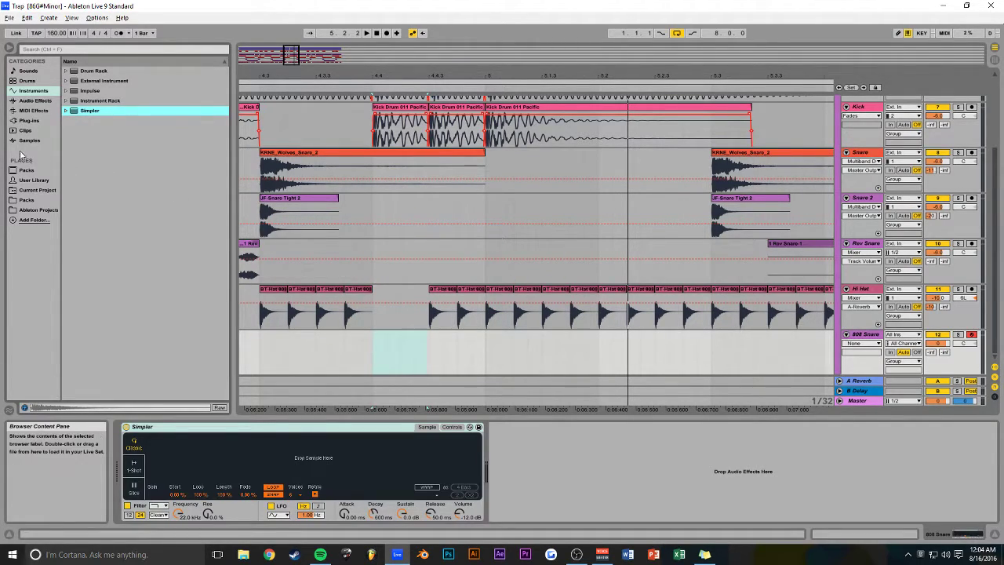
left_click(26, 200)
scroll(119, 307, "down", 3)
double_click(135, 276)
- Create a MIDI clip from 4.4.1 to 5.1.1 on the 808 Snare track and open it in an enlarged note editor
left_click_drag(387, 343, 482, 353)
key("ctrl+shift+m")
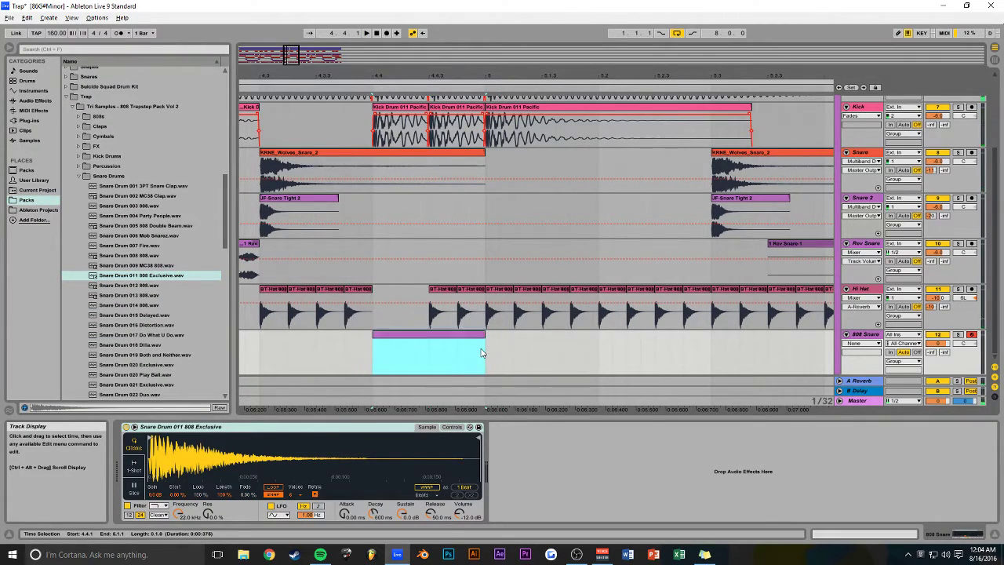
double_click(416, 339)
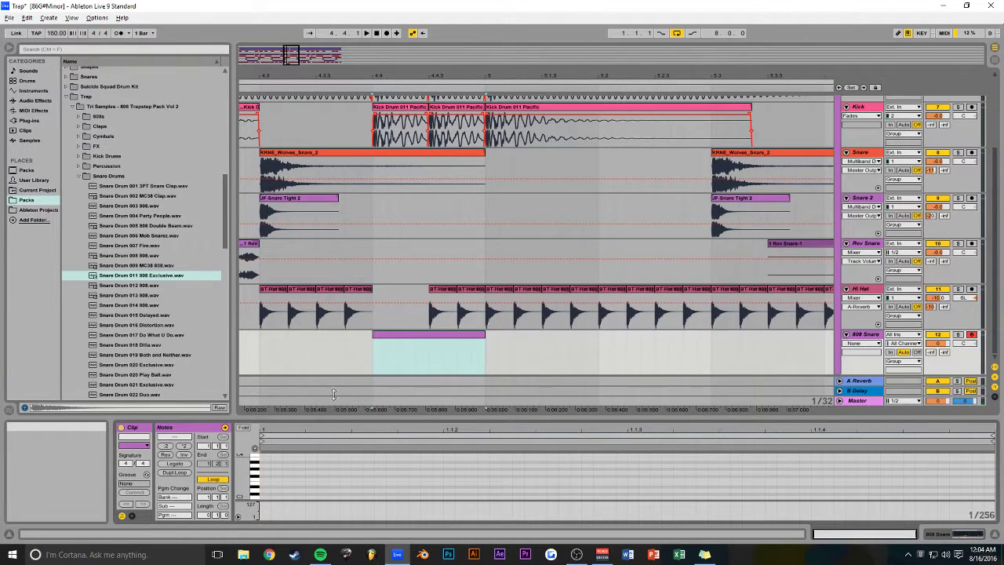
left_click_drag(237, 419, 236, 278)
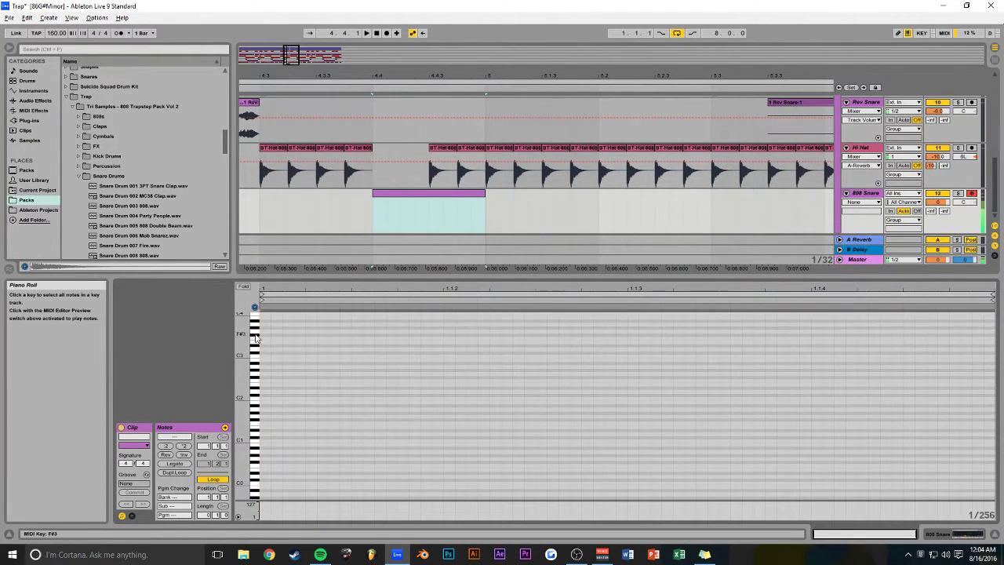
- Fill the 808 Snare clip from 1.1.1 to 1.1.3 with four equal consecutive D#4 notes
scroll(278, 368, "up", 3)
left_click(263, 359)
key("space")
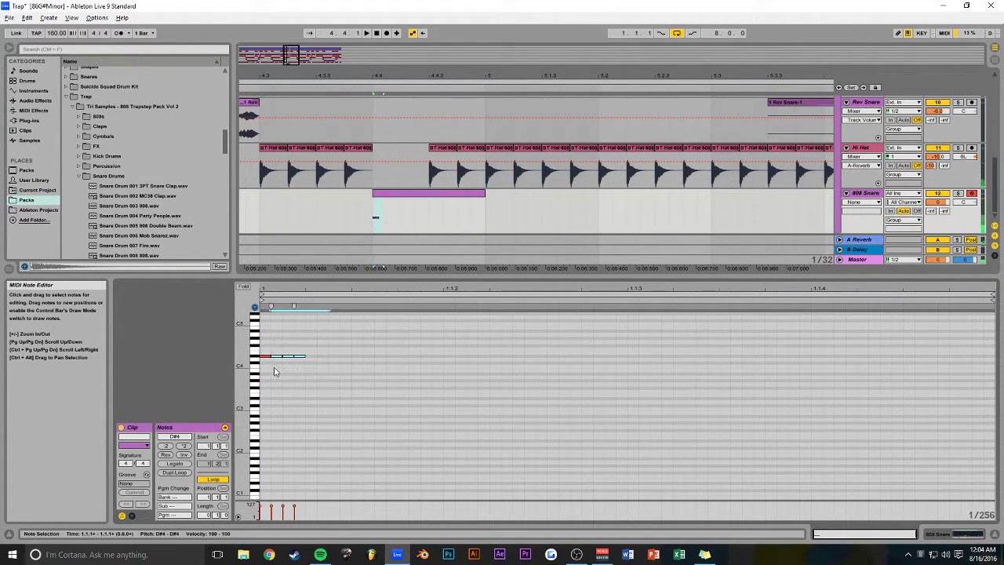
left_click_drag(271, 357, 364, 356)
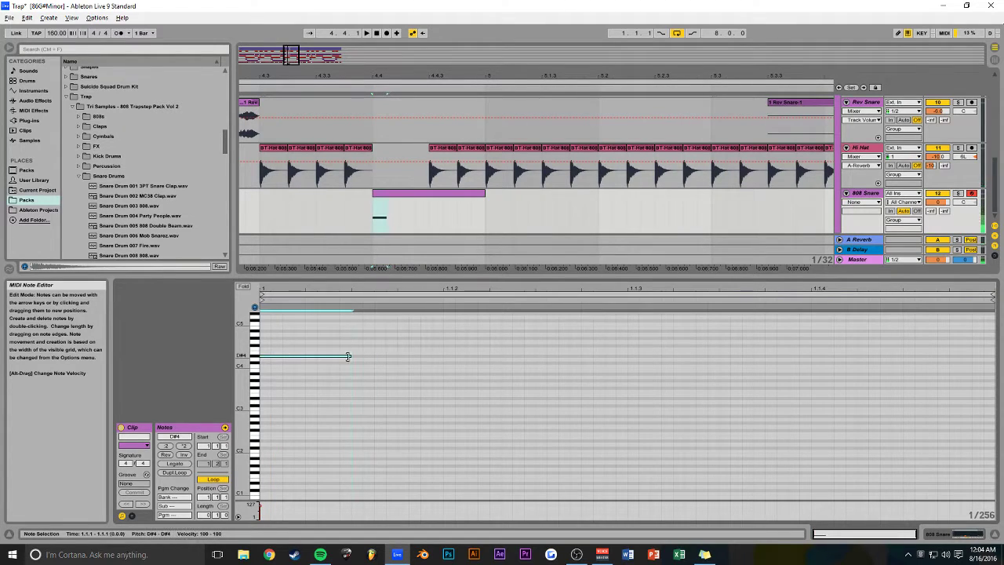
key("ctrl+d")
key("ctrl+d")
key("ctrl+d")
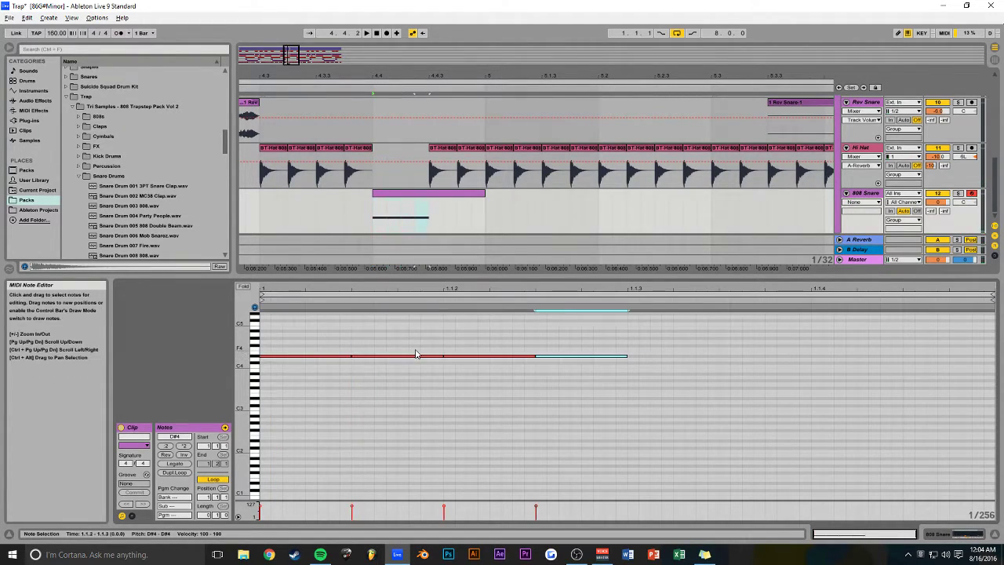
- Copy the four D#4 notes to 1.1.3 at pitch A3 and delete the last copied note
key("space")
scroll(702, 370, "up", 2)
left_click_drag(731, 348, 259, 404)
left_click_drag(373, 381, 737, 404)
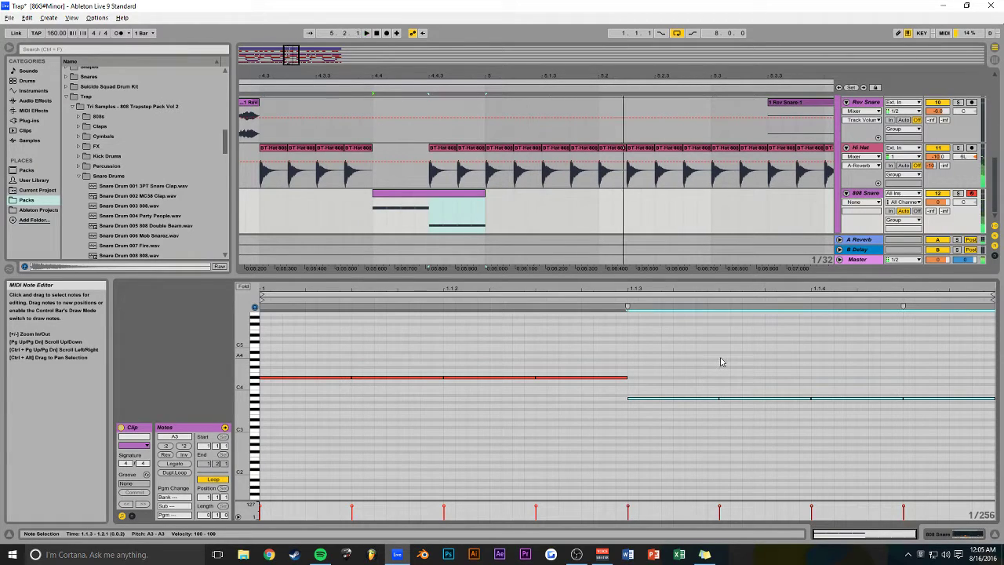
scroll(920, 365, "up", 1)
scroll(919, 365, "down", 1)
left_click_drag(935, 370, 931, 416)
key("Delete")
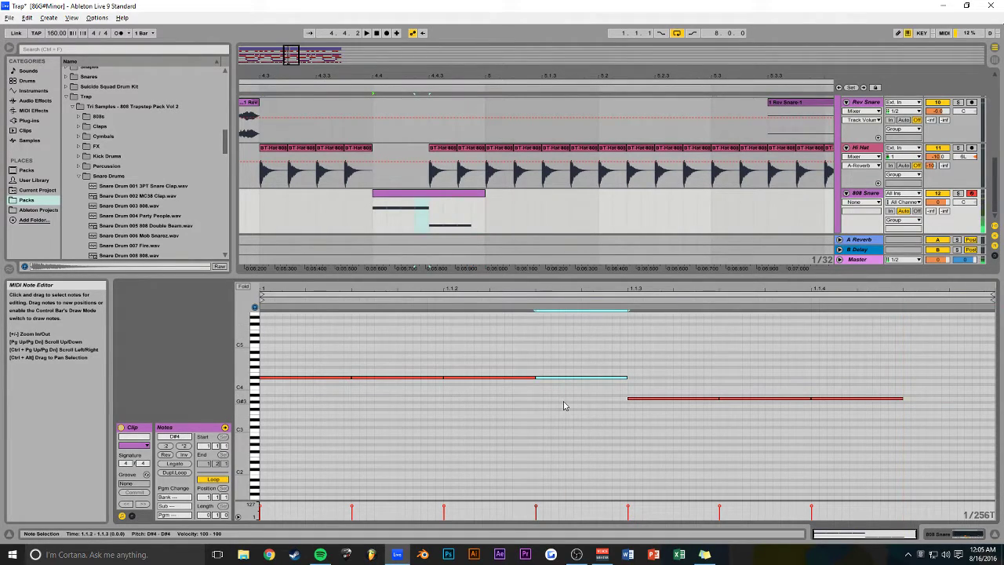
- Compress the D#4 run to five notes over the clip's first half, stretch the three A3 notes to the clip's end, and play it
left_click_drag(690, 366, 350, 391)
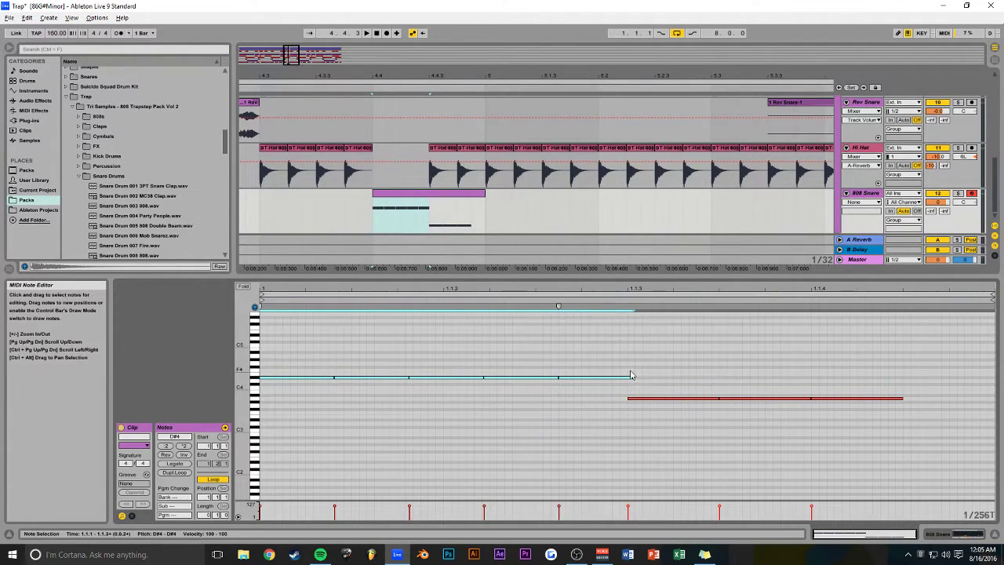
left_click_drag(916, 385, 690, 402)
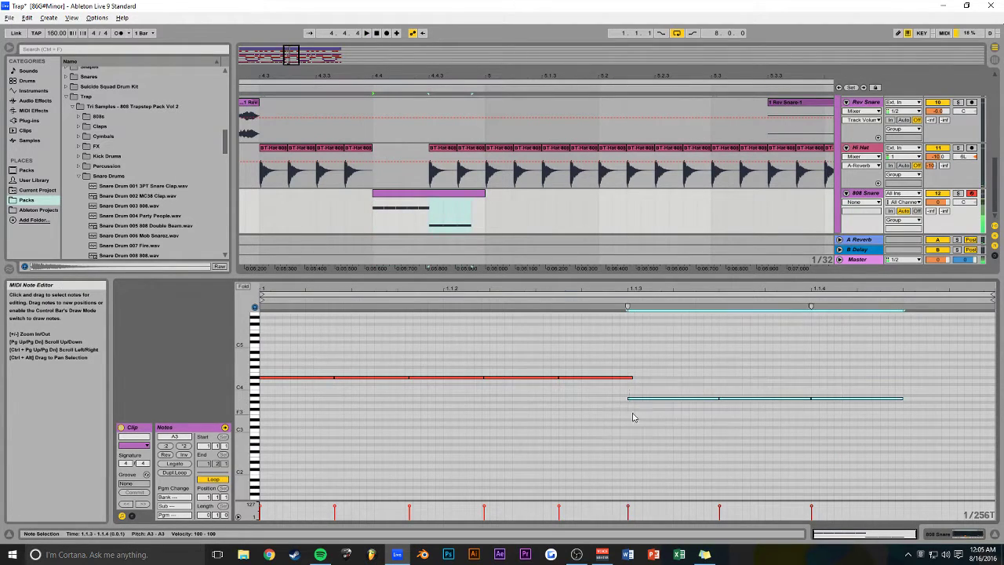
left_click_drag(811, 306, 821, 306)
key("space")
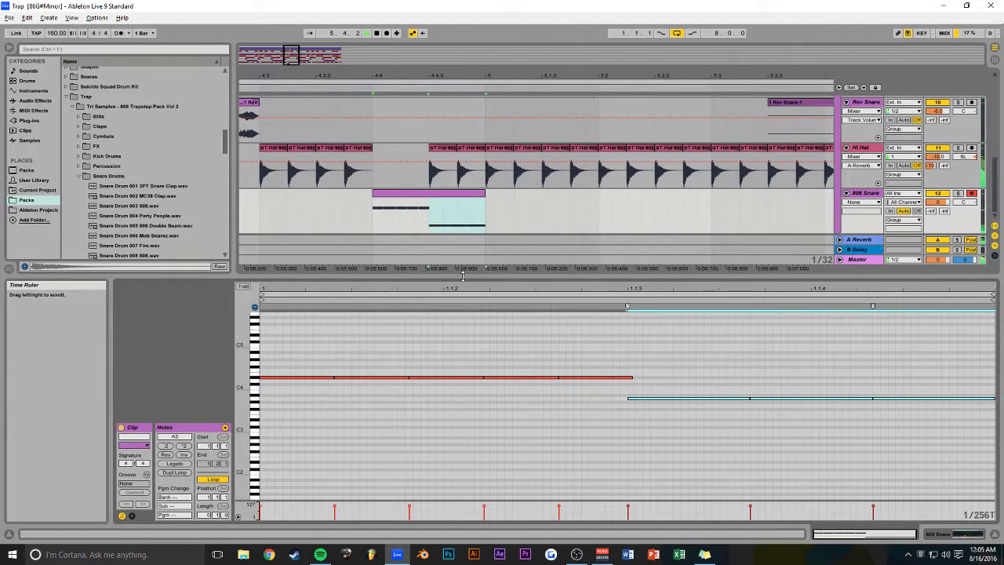
left_click_drag(463, 281, 467, 290)
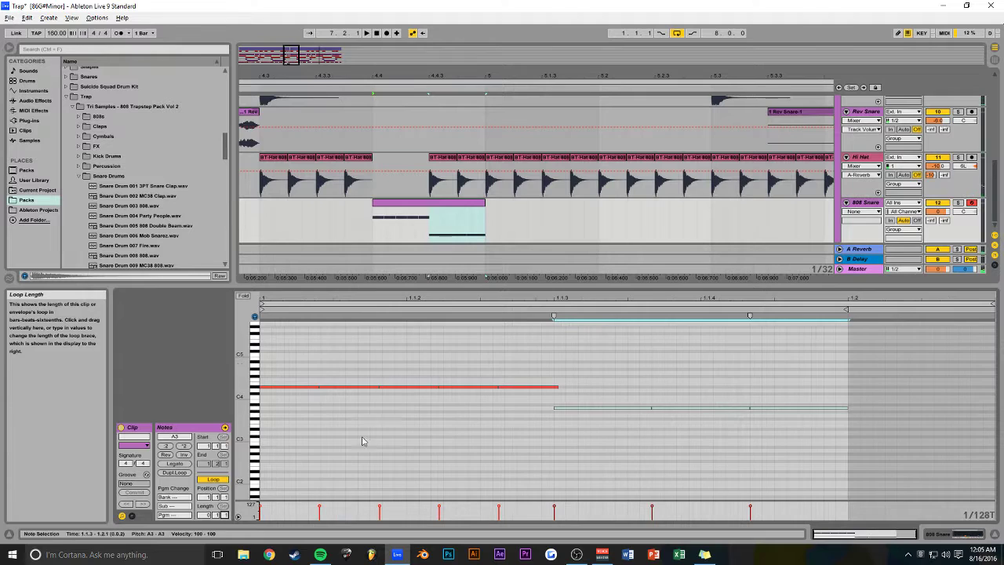
- Extend the 808 Snare clip to 5.1.2, add a G3 note at 1.2.1 in the new section, and save the set
left_click_drag(485, 203, 510, 203)
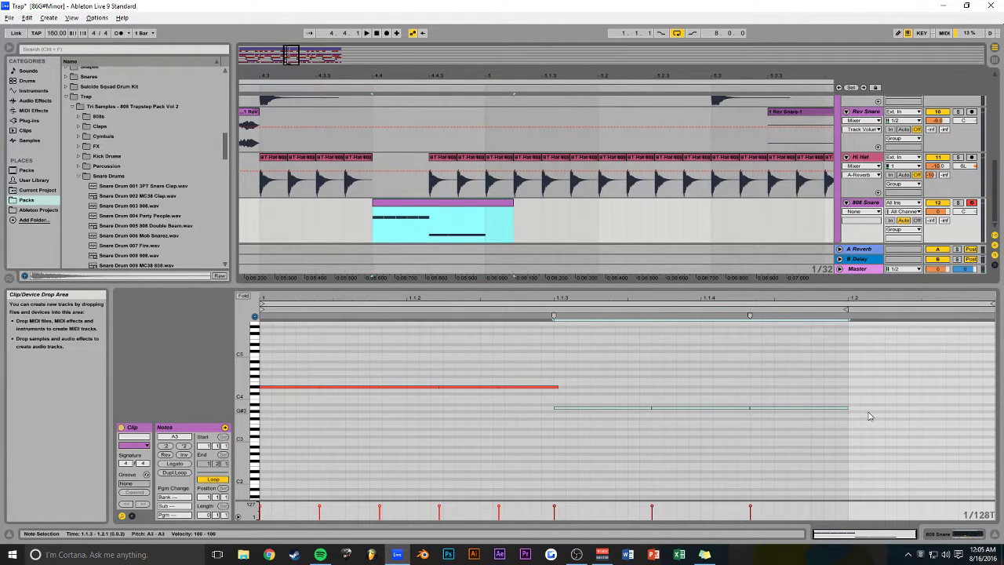
double_click(841, 415)
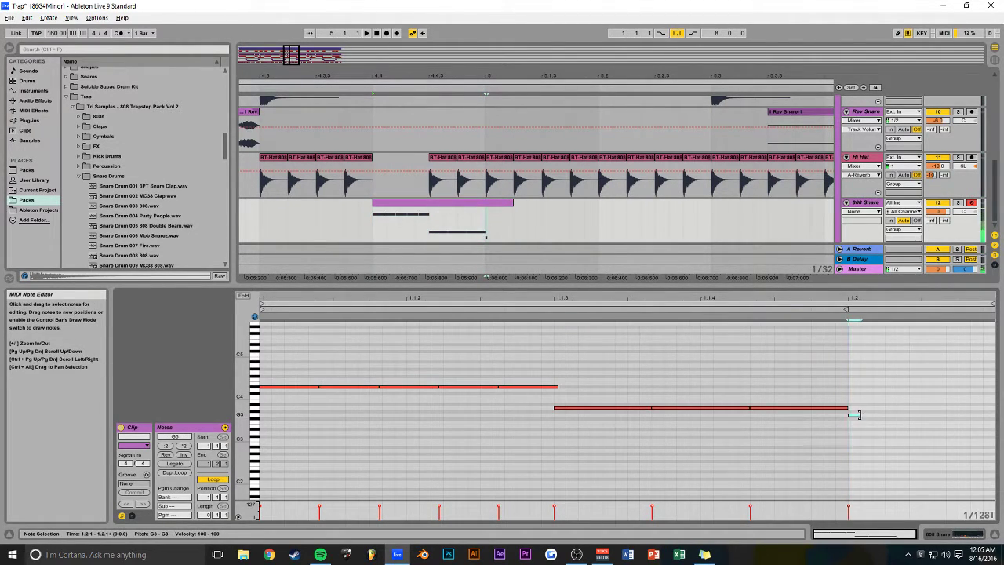
key("ctrl+s")
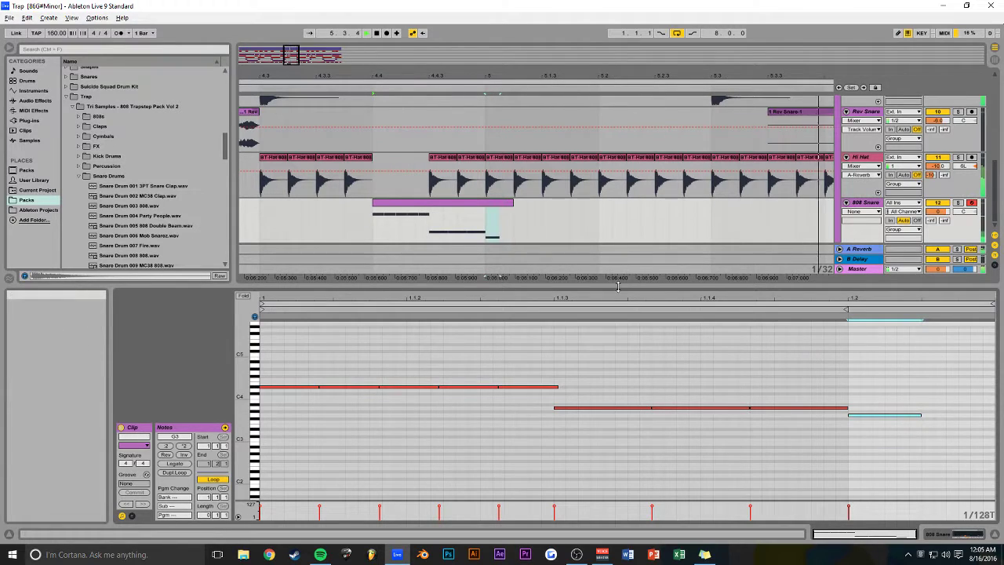
- Shrink the note editor, disarm the 808 Snare track, and add an audio track named Crash below it
left_click_drag(567, 286, 562, 418)
left_click(865, 334)
left_click(972, 334)
left_click(864, 335)
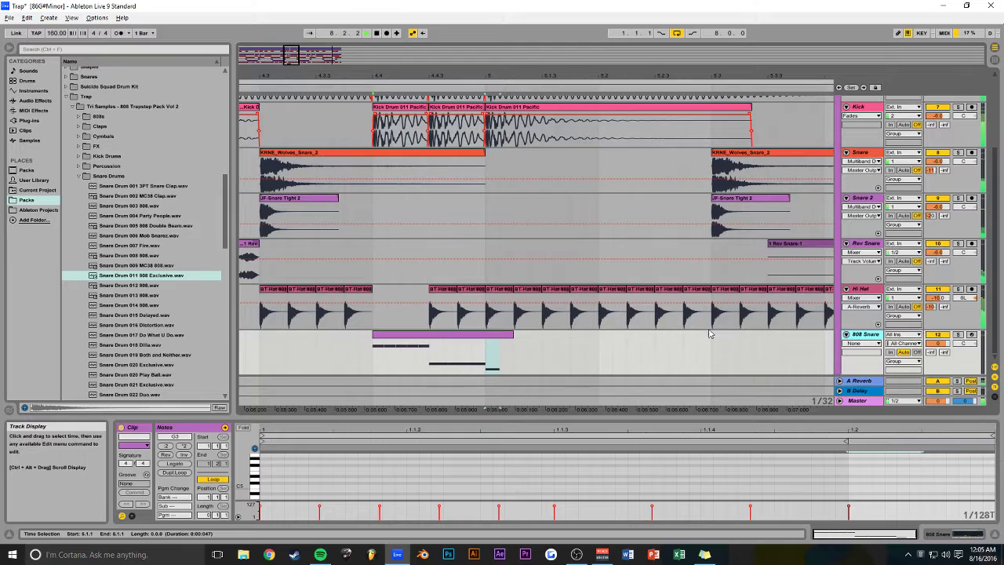
key("ctrl+t")
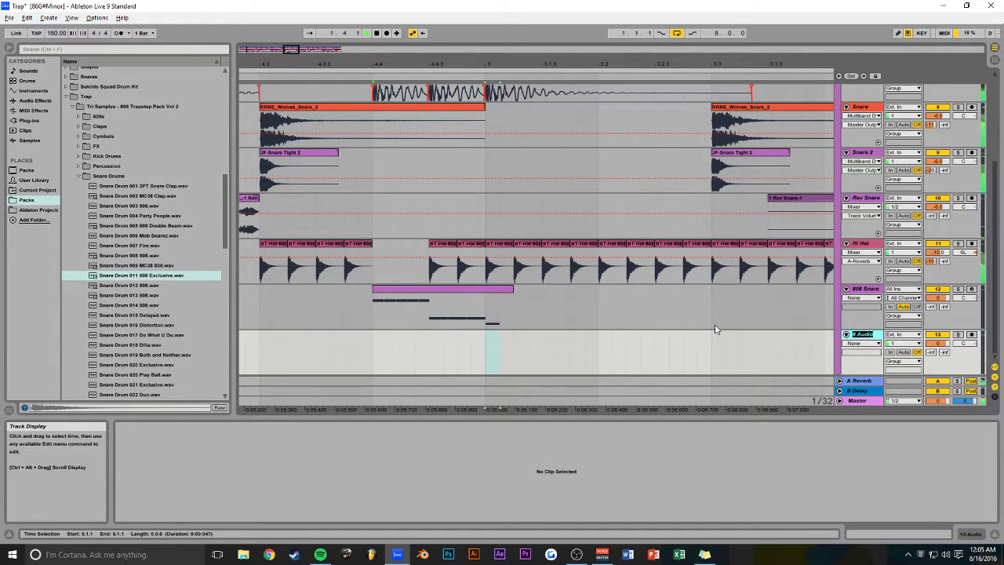
- Trim the 808 Kick clip at 5.1.1 to one bar, then move it and the matching Kick clip to 5.2.1
left_click_drag(292, 49, 301, 20)
scroll(329, 237, "up", 1)
scroll(329, 237, "down", 1)
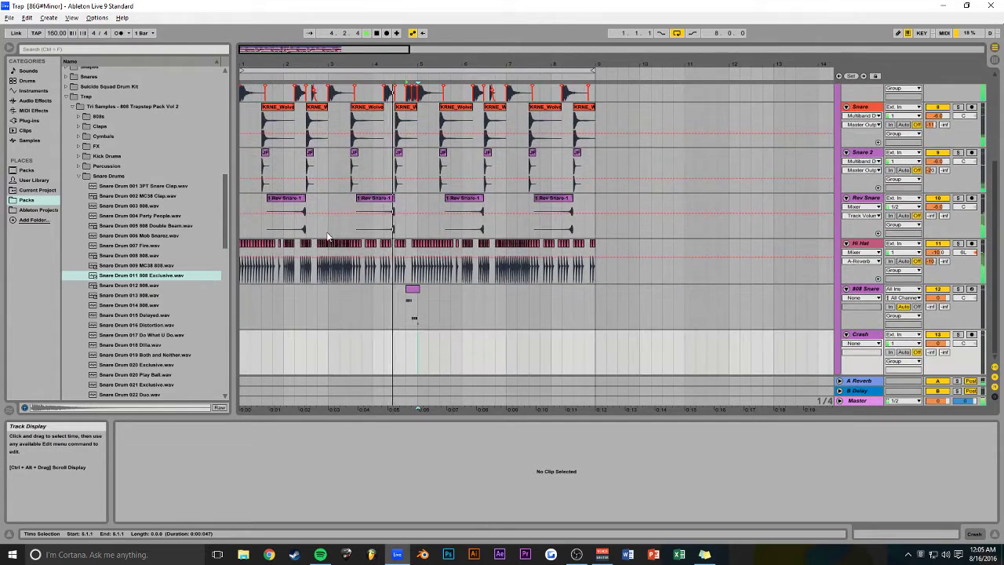
scroll(361, 236, "up", 4)
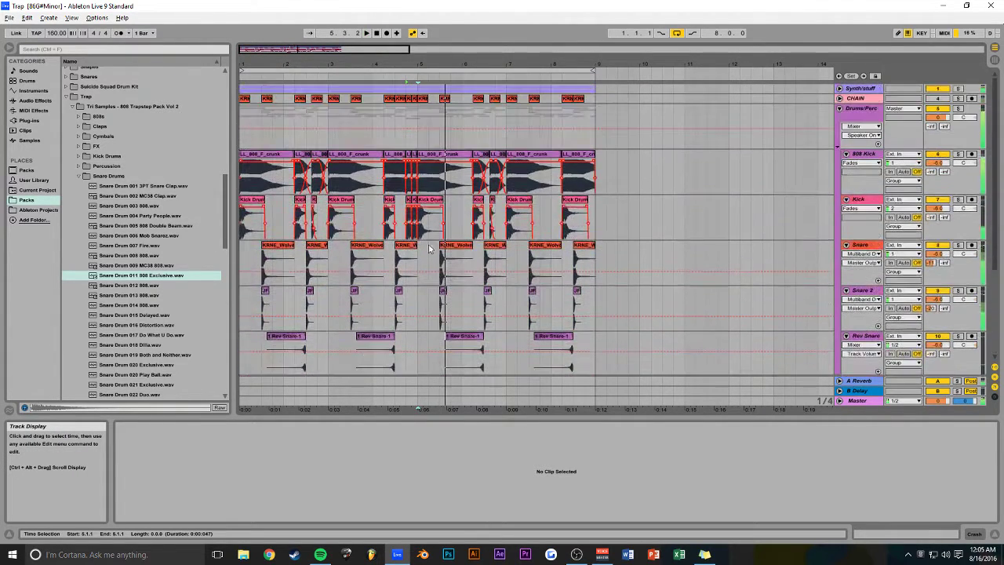
left_click_drag(373, 51, 299, 51)
key("space")
mouse_move(444, 152)
left_mouse_down()
mouse_move(467, 154)
mouse_move(442, 155)
left_mouse_up()
left_click_drag(598, 155, 565, 156)
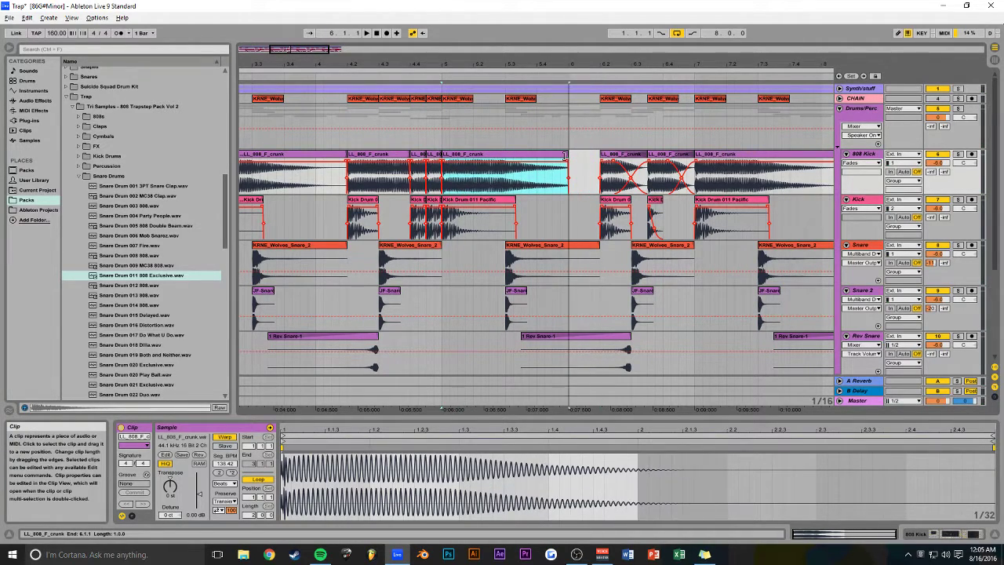
left_click_drag(493, 156, 525, 156)
left_click_drag(465, 201, 511, 205)
- Save the set and play the shifted kicks from 4.4.1 into bar 5
left_click(444, 144)
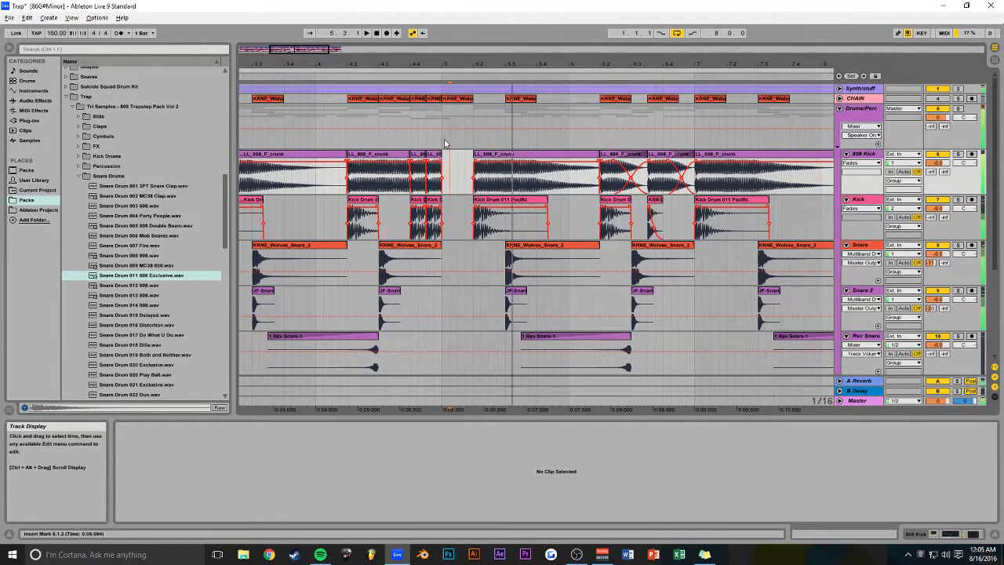
left_click(444, 142)
key("space")
key("ctrl+s")
key("space")
left_click(414, 140)
key("space")
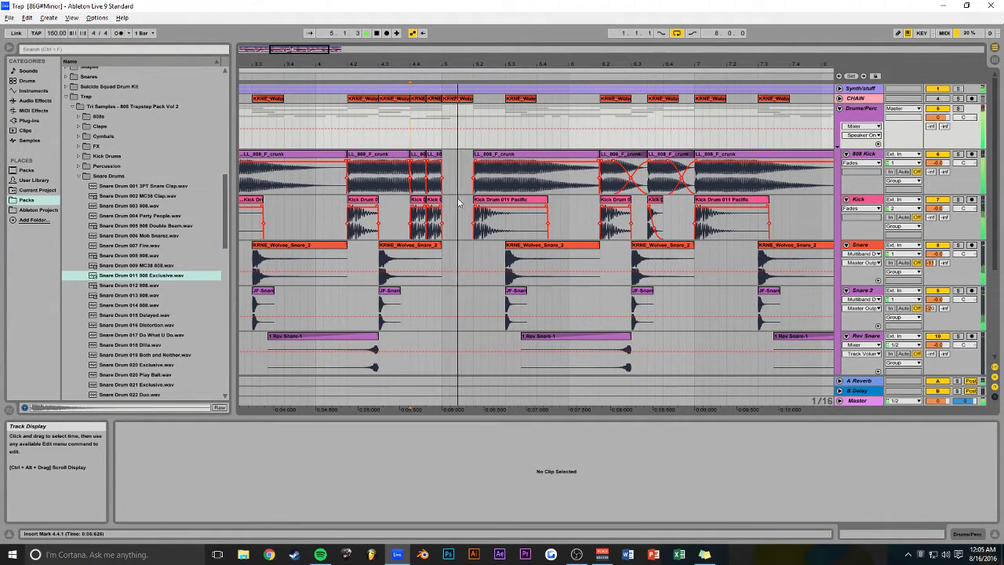
key("space")
- Duplicate the CHAIN track's snare clip from 5.1.1 to 5.2.1 and play the result from 5.1.1
mouse_move(304, 51)
left_mouse_down()
mouse_move(305, 41)
mouse_move(304, 52)
mouse_move(296, 47)
left_mouse_up()
left_click(421, 102)
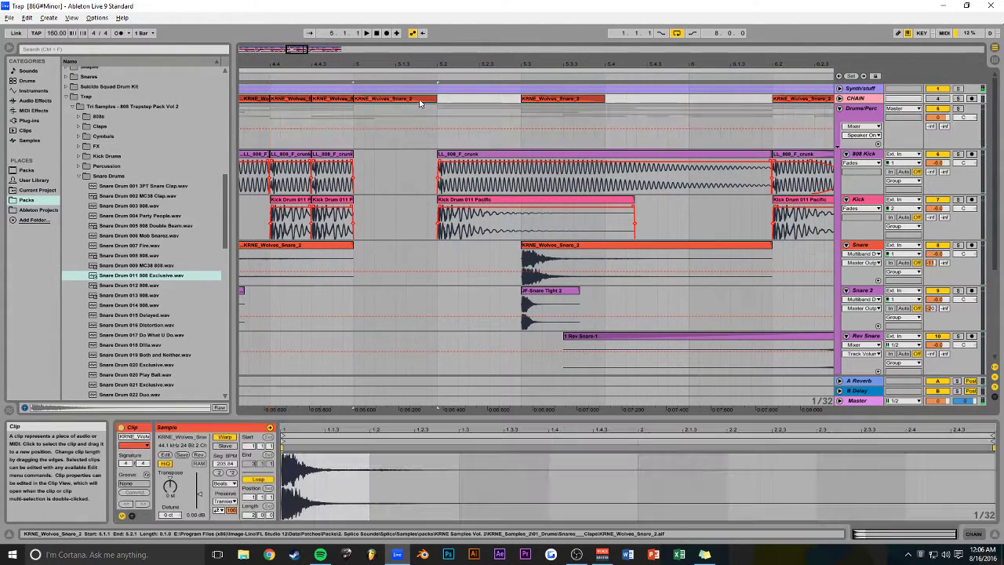
left_click(358, 139)
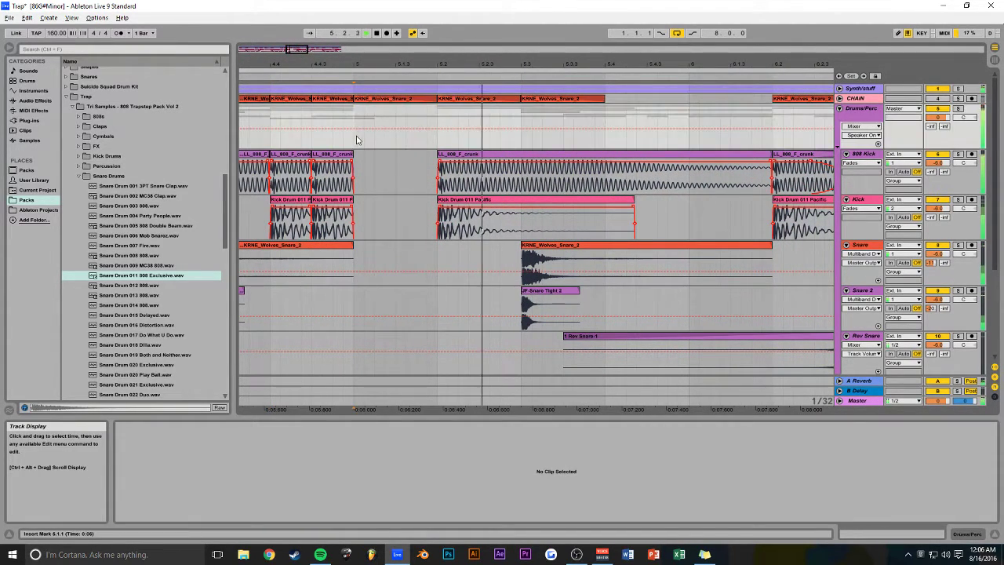
key("space")
- Trim the 808 Kick clip's end to 6.1.1, then move it together with the matching Kick clip to 5.3.1
left_click_drag(534, 65, 540, 55)
left_click_drag(735, 157, 668, 157)
left_click(505, 201, "shift")
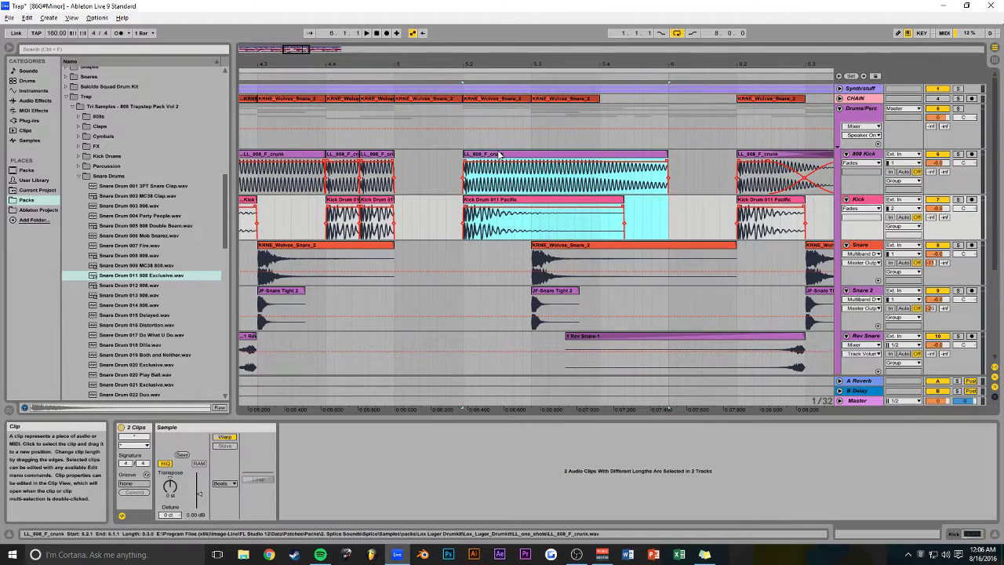
mouse_move(506, 157)
left_mouse_down()
mouse_move(567, 159)
mouse_move(442, 163)
left_mouse_up()
key("ctrl+z")
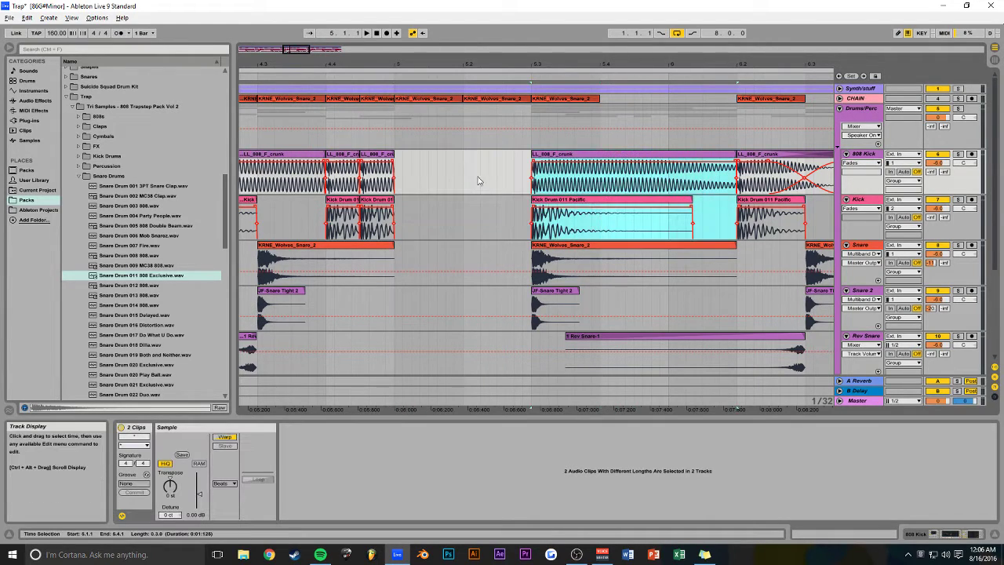
left_click(491, 171)
- Copy the 808 Kick clip from 5.3.1 to make two one-beat hits at 5.1.1 and 5.2.1 on the 808 Kick track
left_click(645, 155)
left_click_drag(568, 156, 363, 312)
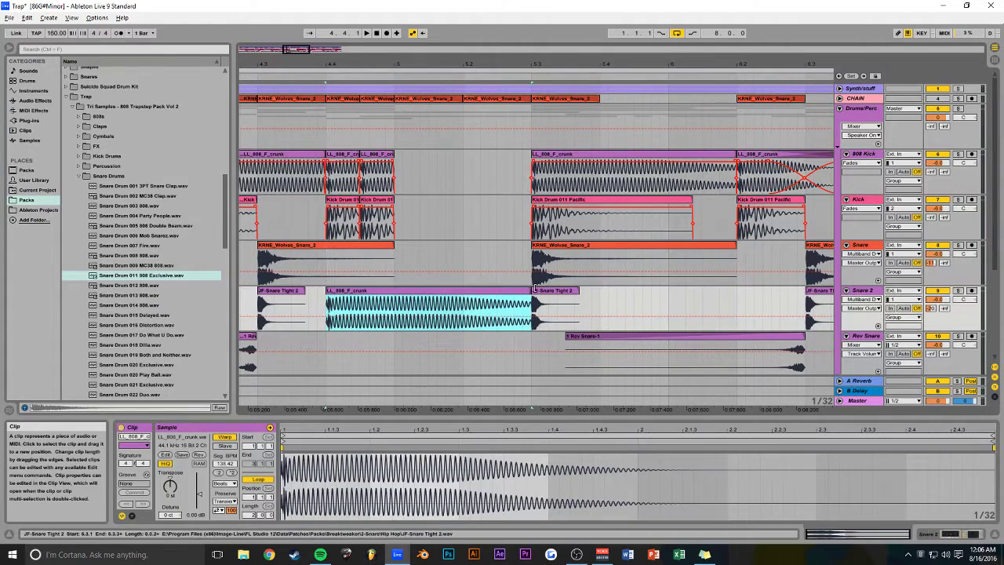
left_click_drag(413, 291, 446, 169)
key("ctrl+d")
- Set the transpose of the 808 Kick clip at 5.2.1 to 3 st, play from 5.1.1, and save the set
double_click(419, 154)
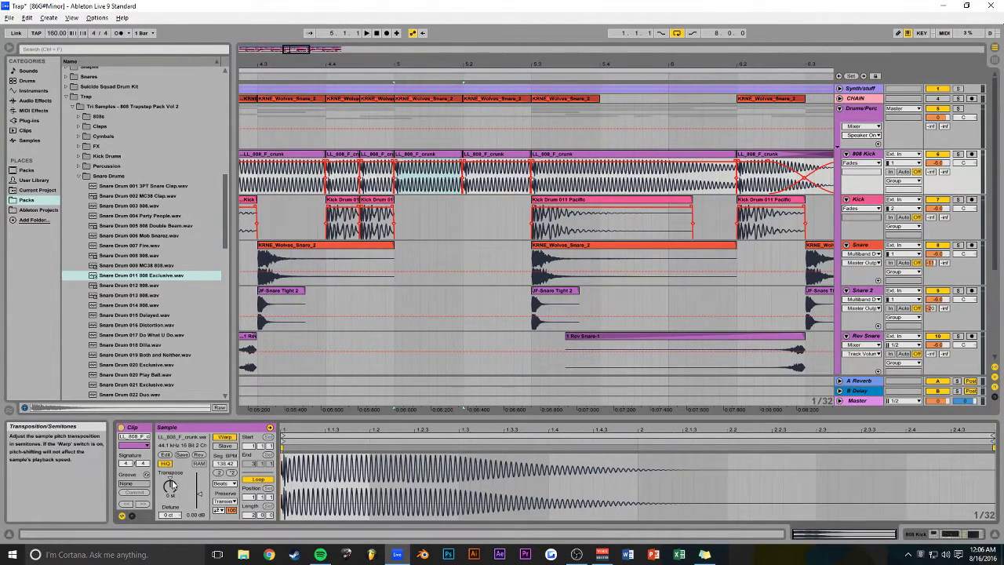
left_click(499, 154)
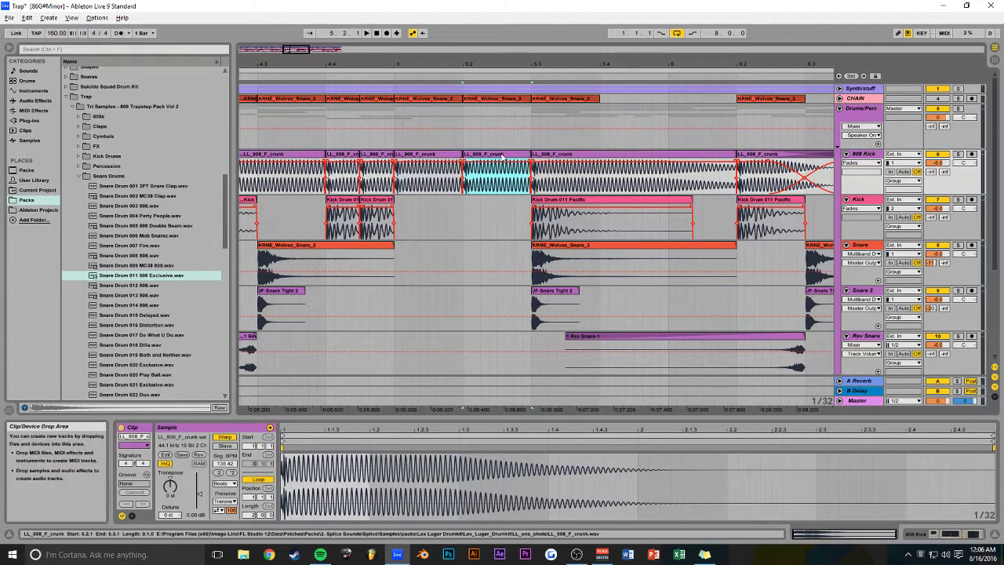
left_click(172, 487)
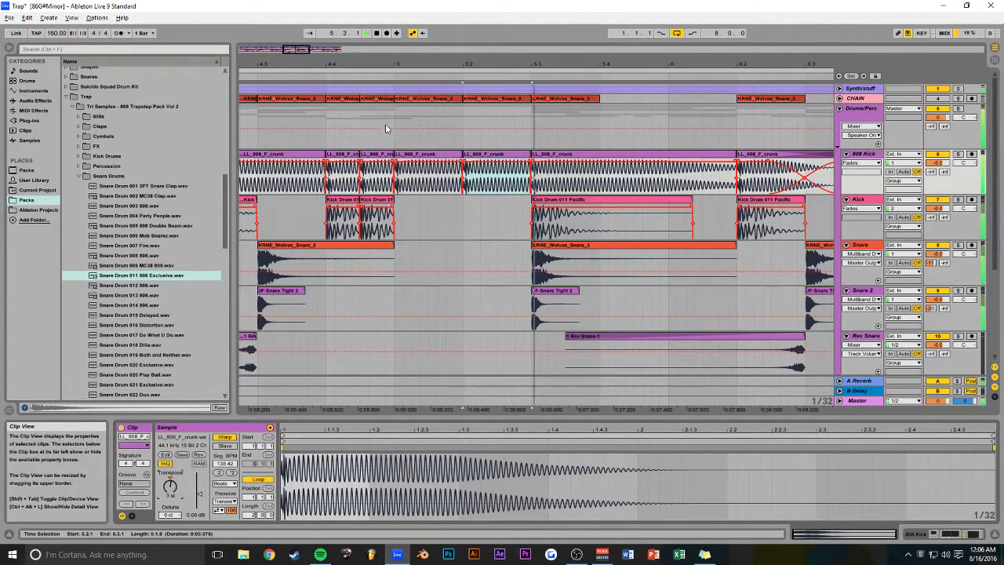
left_click(386, 126)
key("ctrl+s")
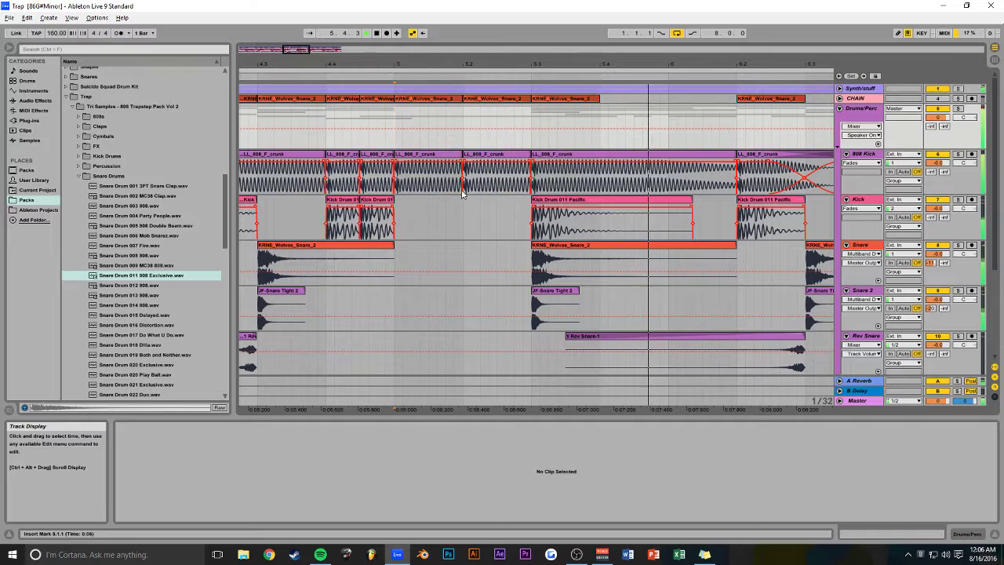
left_click(562, 200)
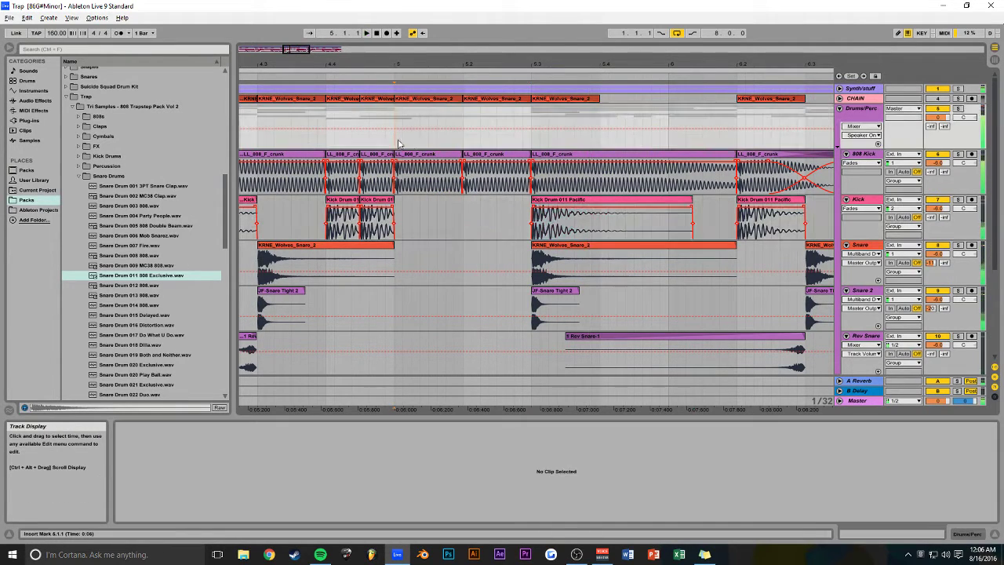
- Remove the 808 Kick clip at 5.1.1, turn the one at 5.2.1 into two half-beat hits, and play from 5.1.1
left_click(440, 156)
key("Delete")
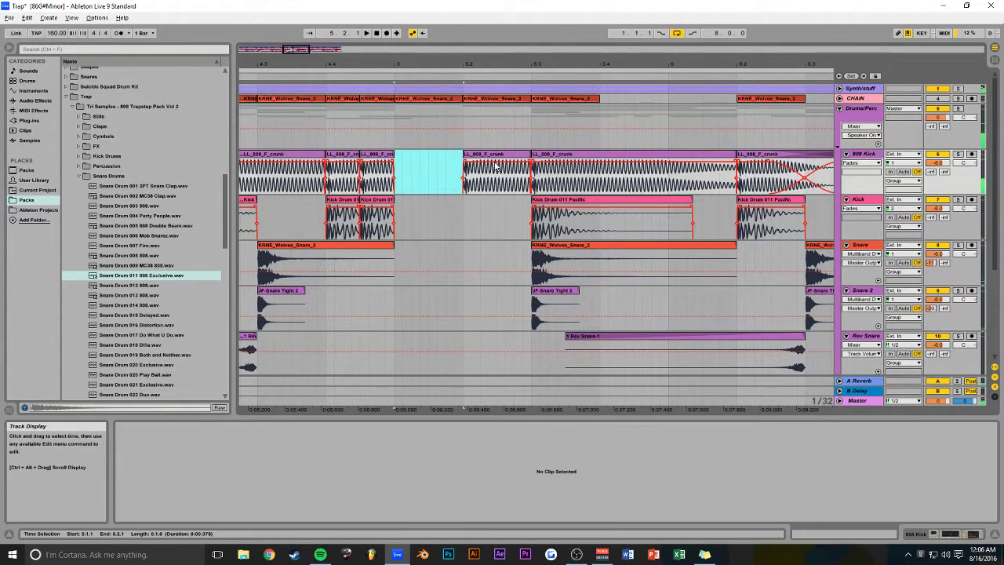
key("ctrl+v")
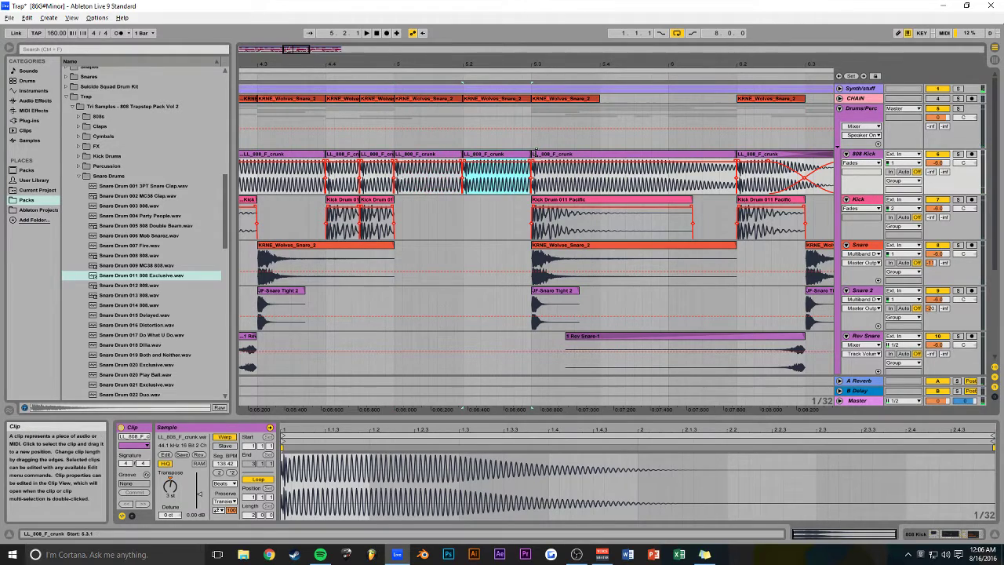
mouse_move(534, 154)
left_mouse_down()
mouse_move(425, 153)
mouse_move(480, 155)
left_mouse_up()
left_click(426, 155)
left_click(400, 142)
key("space")
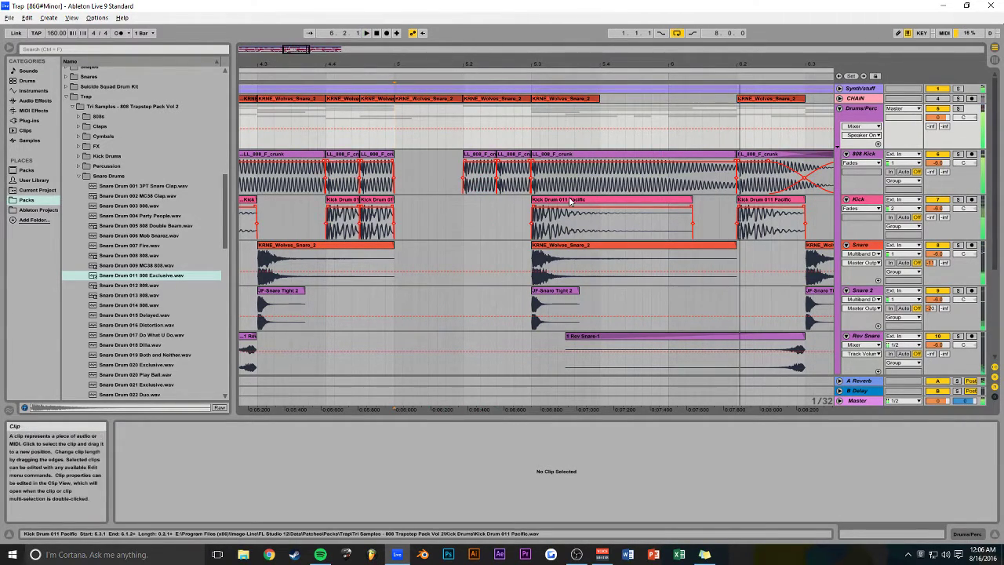
- Copy the Kick clip from 5.3.1 to create two half-beat kicks starting at 5.2.1, matching the 808 Kick hits
left_click(608, 205)
key("space")
left_click_drag(608, 205, 498, 201)
left_click(559, 343)
left_click(510, 212)
left_click(487, 201)
key("ctrl+d")
- Play from 5.1.1, set the transpose of the half-beat 808 Kick clip at 5.2.1 to 7 st, and save the set
left_click(396, 140)
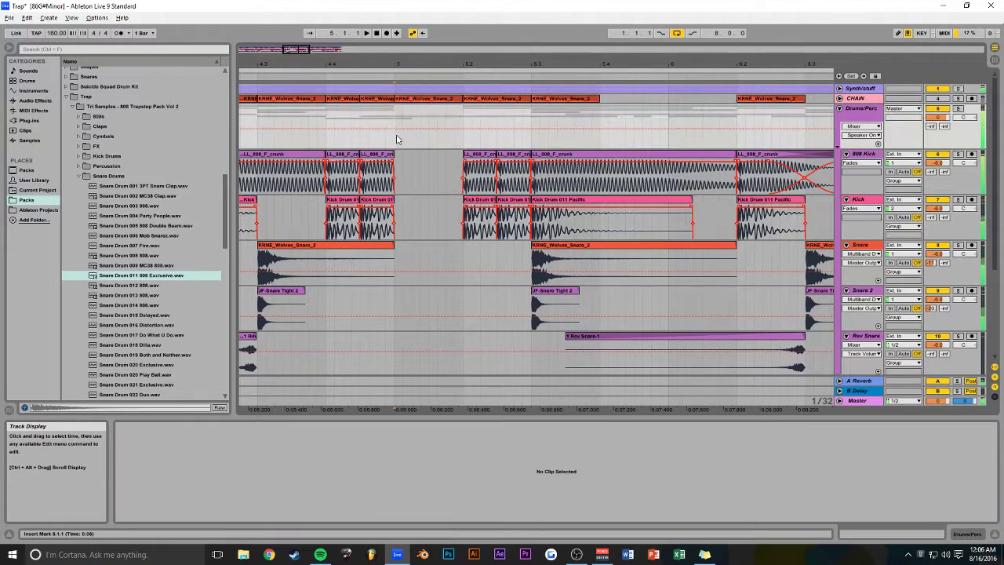
left_click(492, 165)
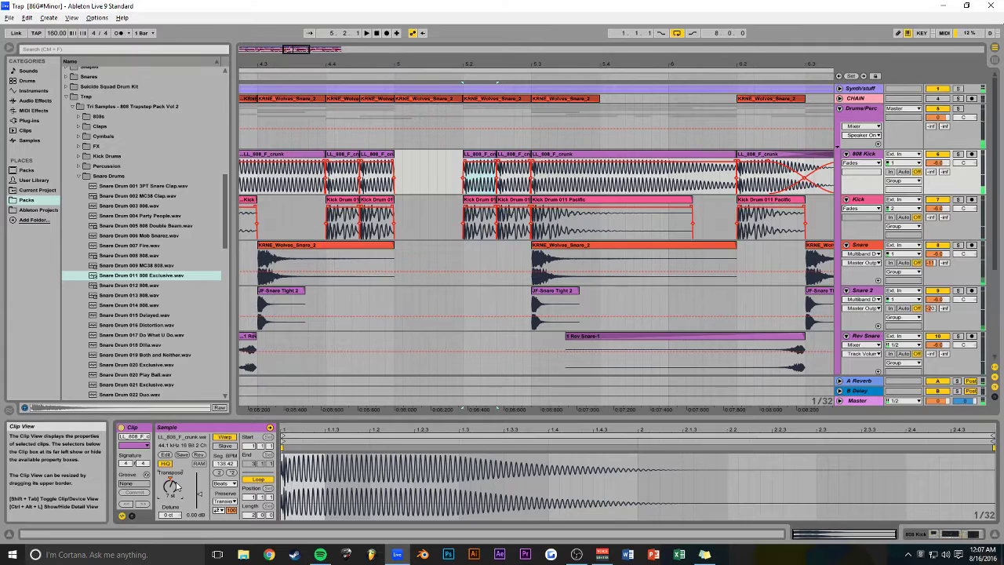
left_click(442, 220)
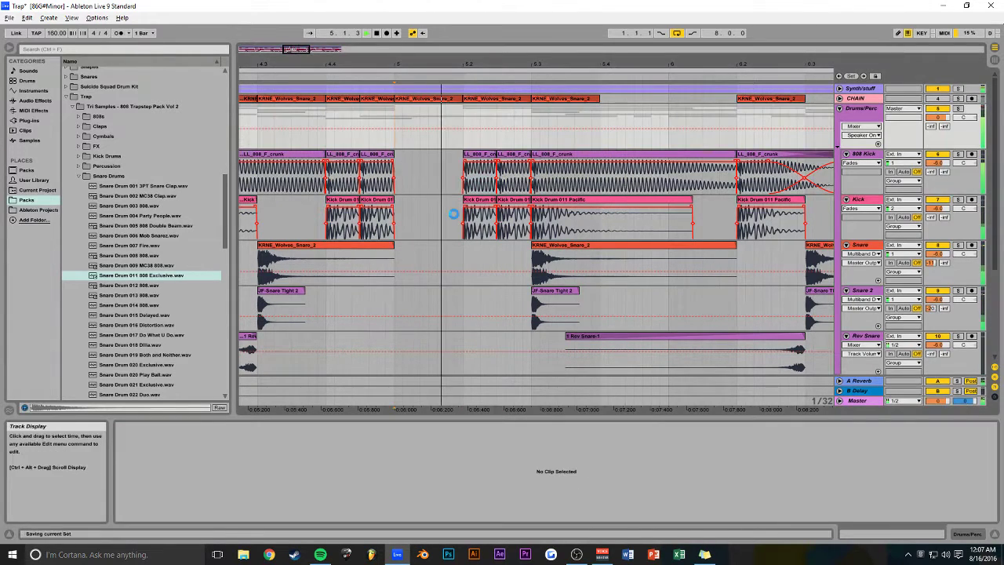
- Fold all the individual drum tracks inside the Drums/Perc group and fit the eight-bar loop in view
left_click(839, 108)
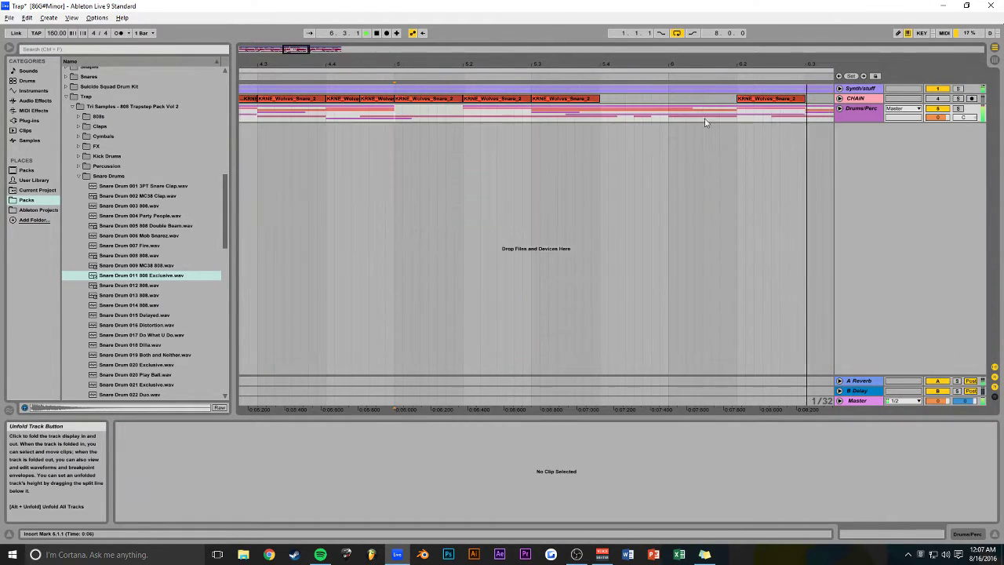
left_click_drag(316, 52, 312, 9)
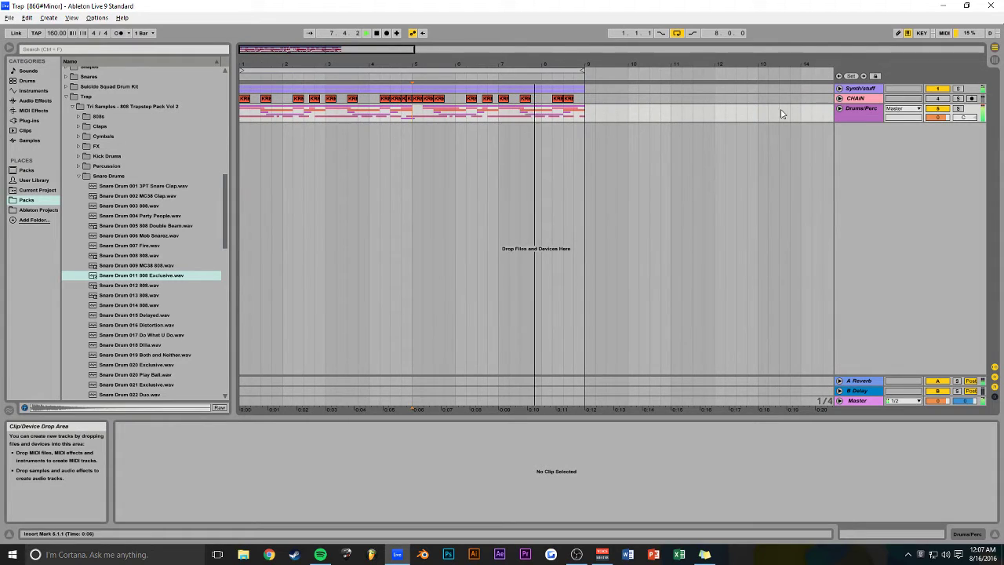
left_click(839, 109)
scroll(651, 196, "down", 3)
scroll(639, 203, "up", 3)
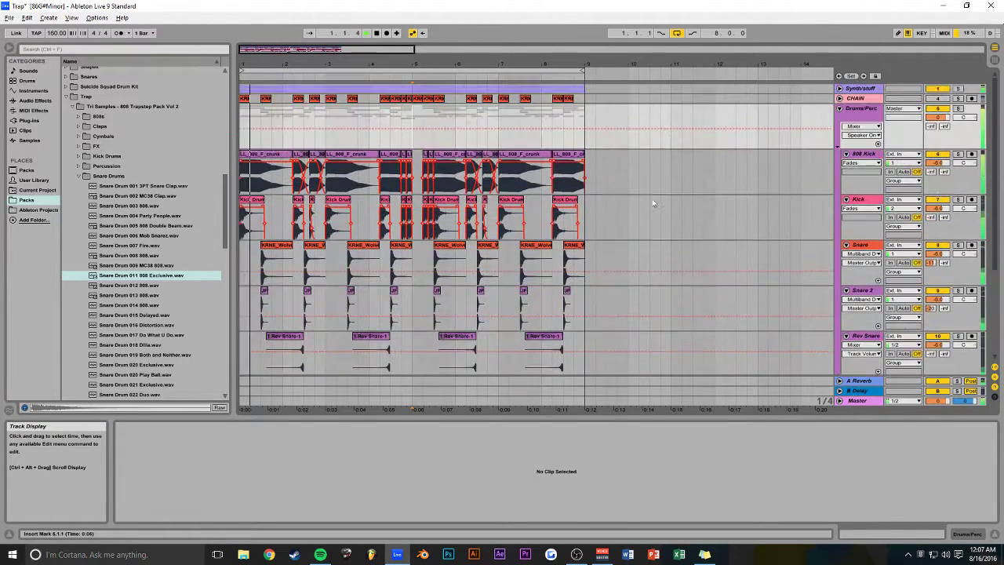
left_click(847, 155, "alt")
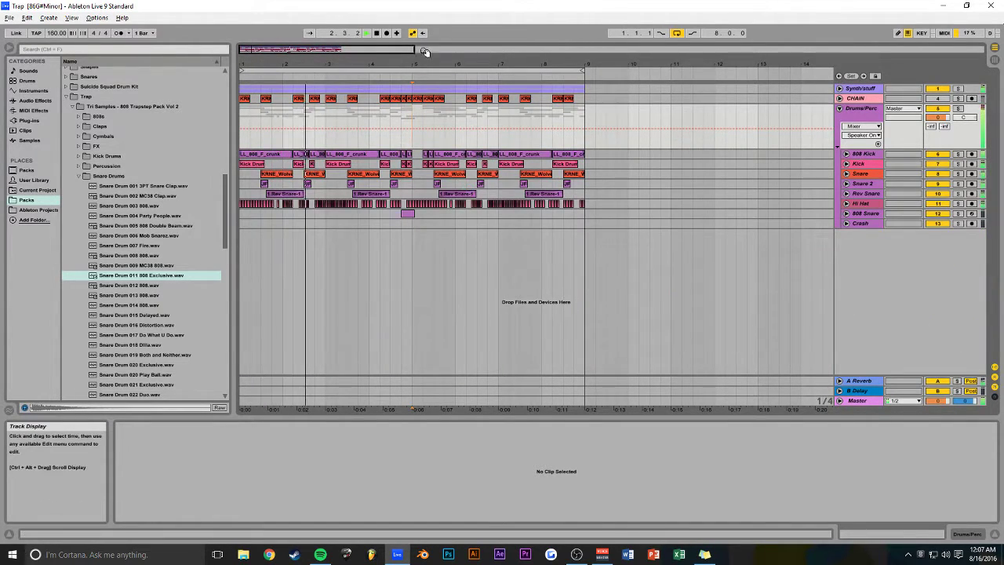
left_click_drag(316, 54, 307, 88)
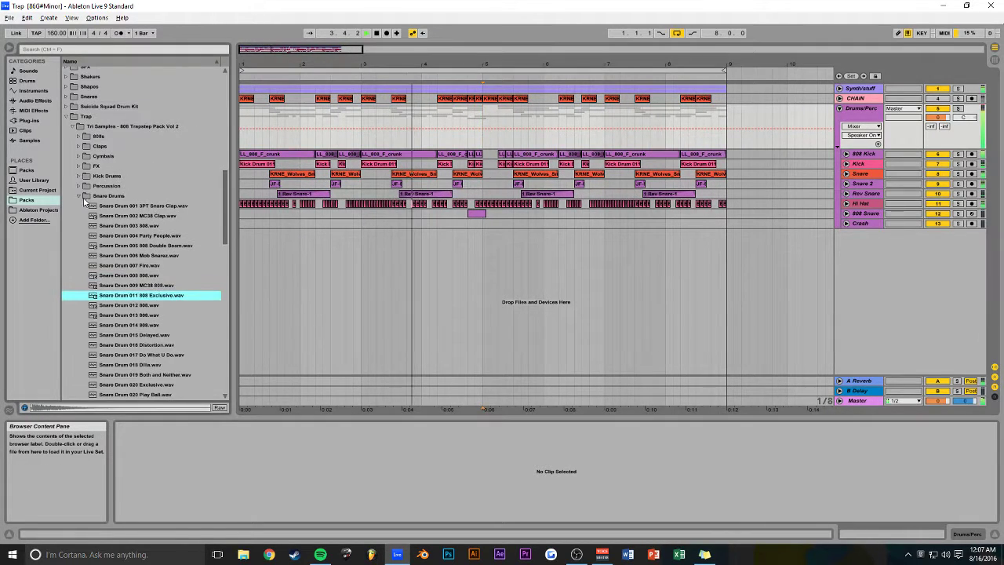
- Close the Snare Drums sample folders and open the Crash folder within Breaktweaker's 8-Cymbal folder
left_click(78, 176)
left_click(66, 275)
scroll(92, 257, "up", 10)
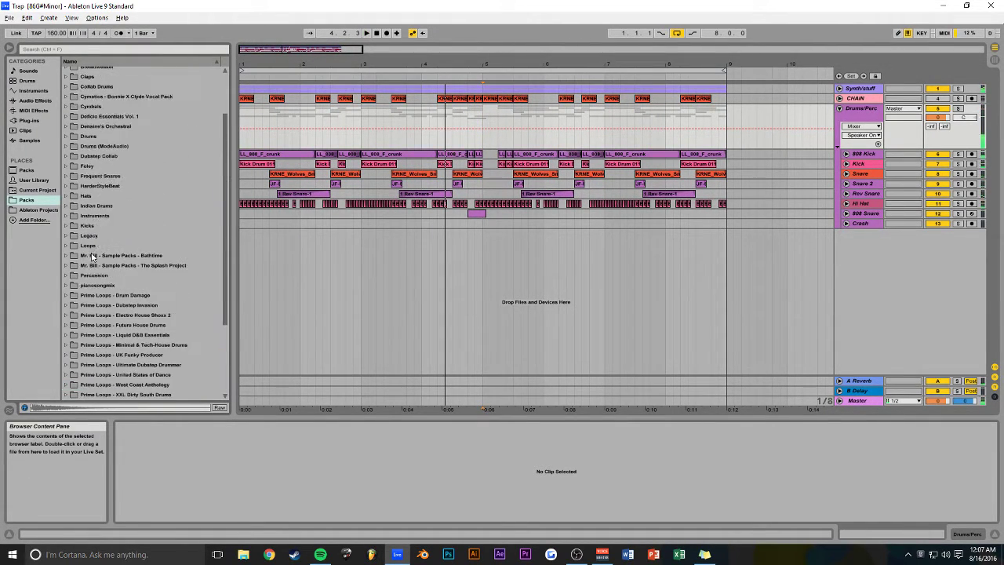
left_click(66, 131)
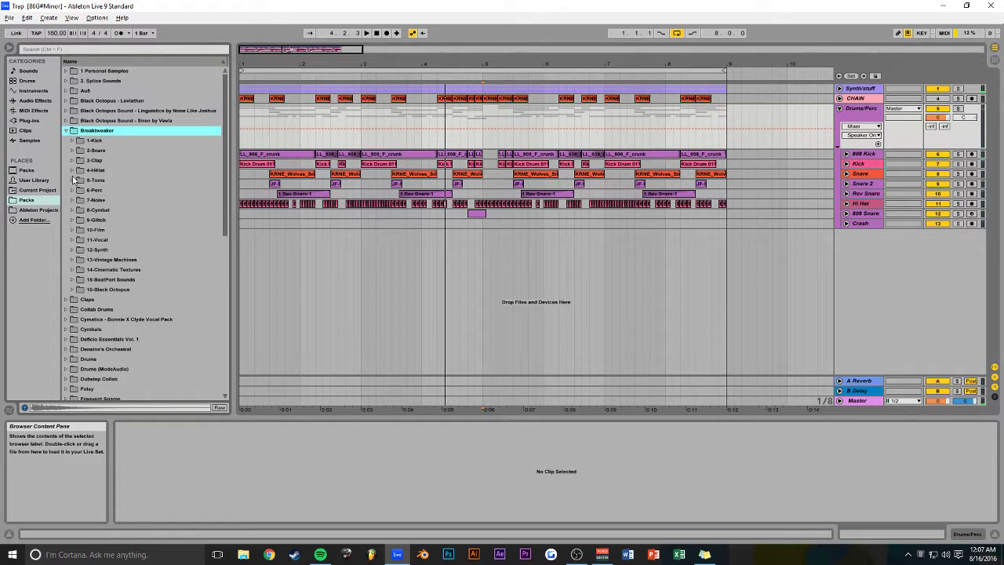
left_click(73, 209)
left_click(81, 222)
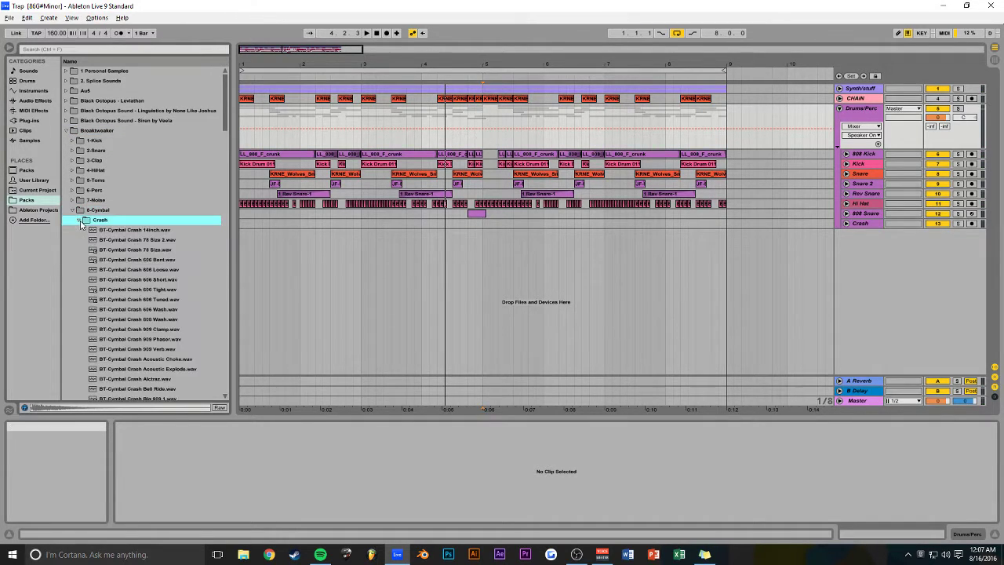
- Audition the crash and gong samples in the Crash folder and select BT-Cymbal Crash Gong8 SR.wav
scroll(118, 255, "down", 8)
scroll(120, 251, "down", 10)
scroll(119, 249, "up", 6)
left_click(154, 192)
scroll(156, 198, "up", 3)
left_click(176, 210)
left_click(149, 180)
left_click(151, 170)
left_click(154, 220)
left_click(155, 230)
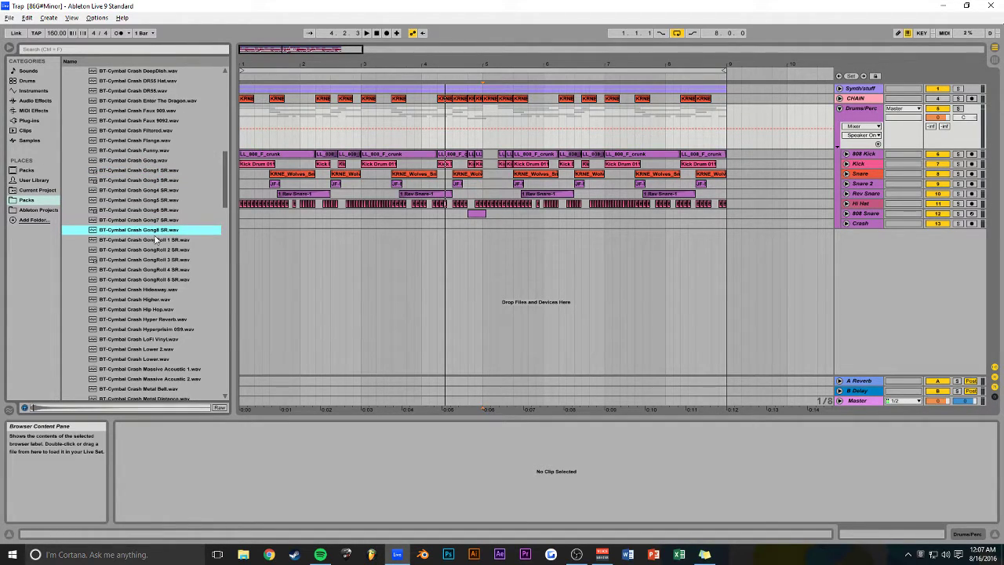
- Place the BT-Cymbal Crash Gong8 SR sample on the Crash track at 1.1.1
left_click_drag(204, 226, 238, 225)
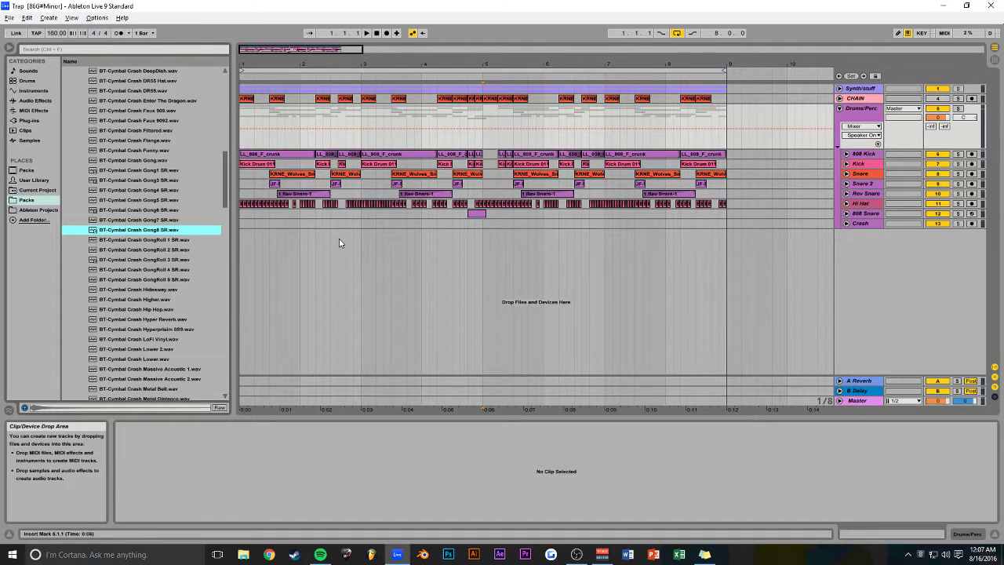
key("space")
left_click_drag(173, 231, 300, 223)
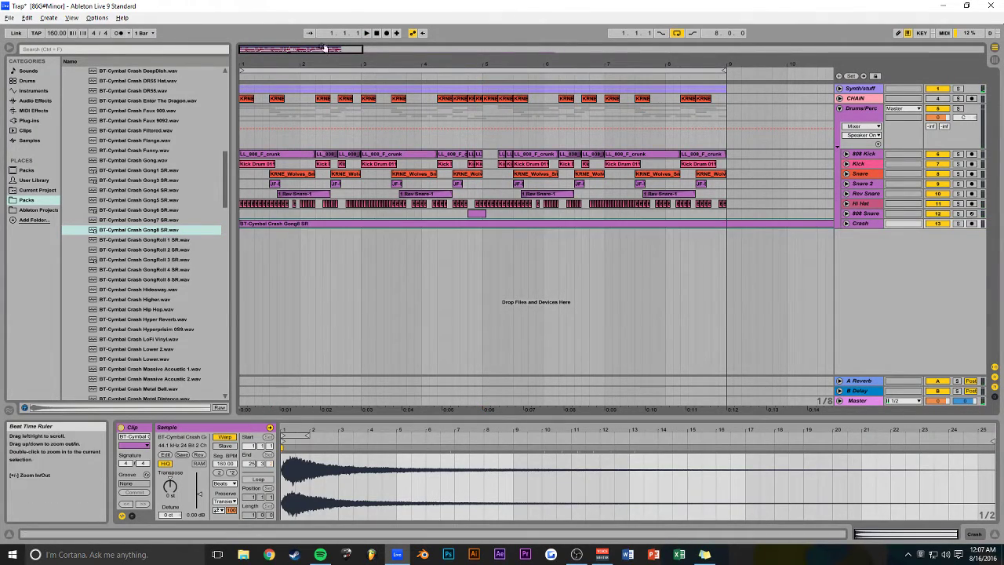
- Unfold the Crash track, add a long fade-out to the gong clip and shorten the clip to end at 9.1.1
left_click_drag(327, 50, 489, 50)
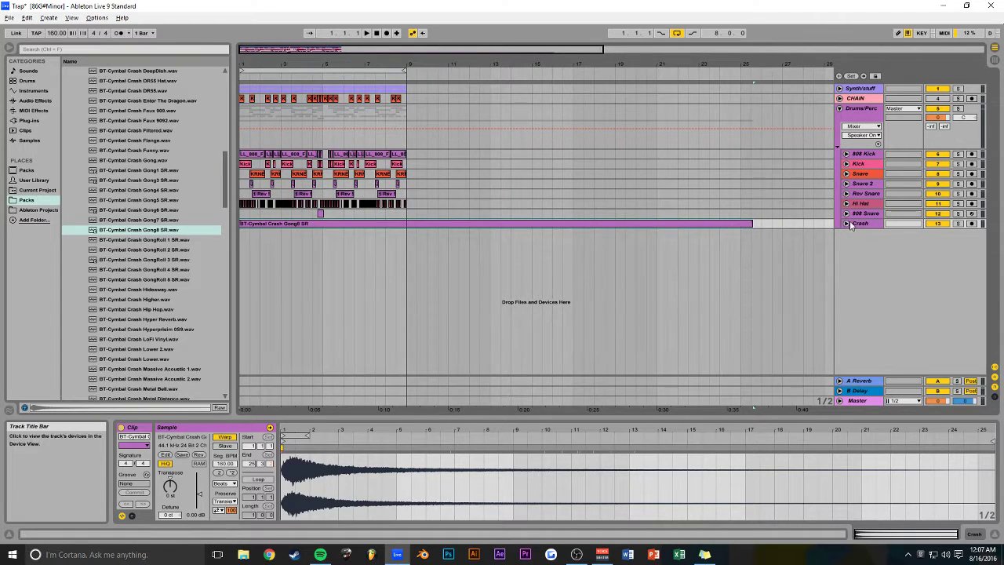
left_click(847, 224)
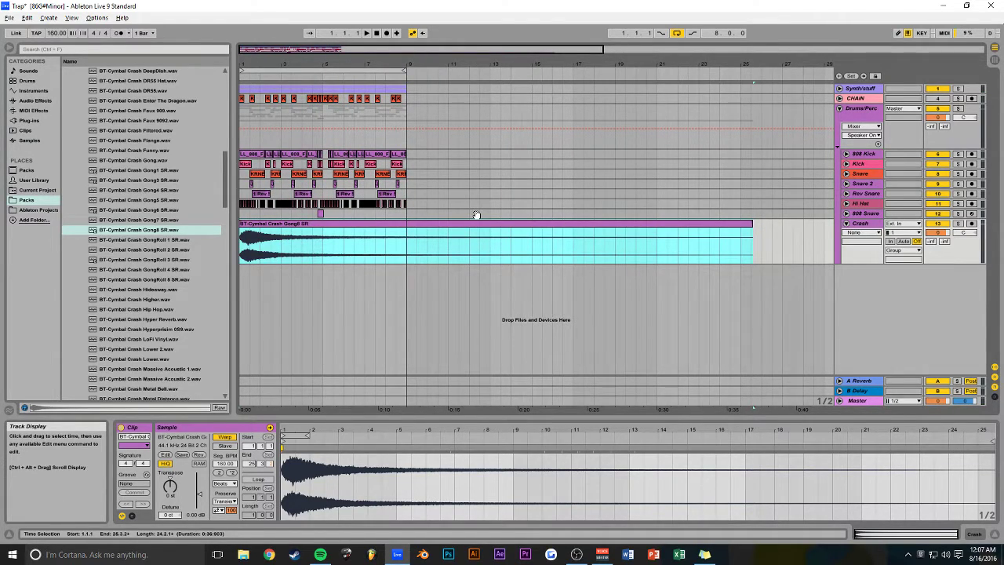
left_click_drag(753, 234, 245, 231)
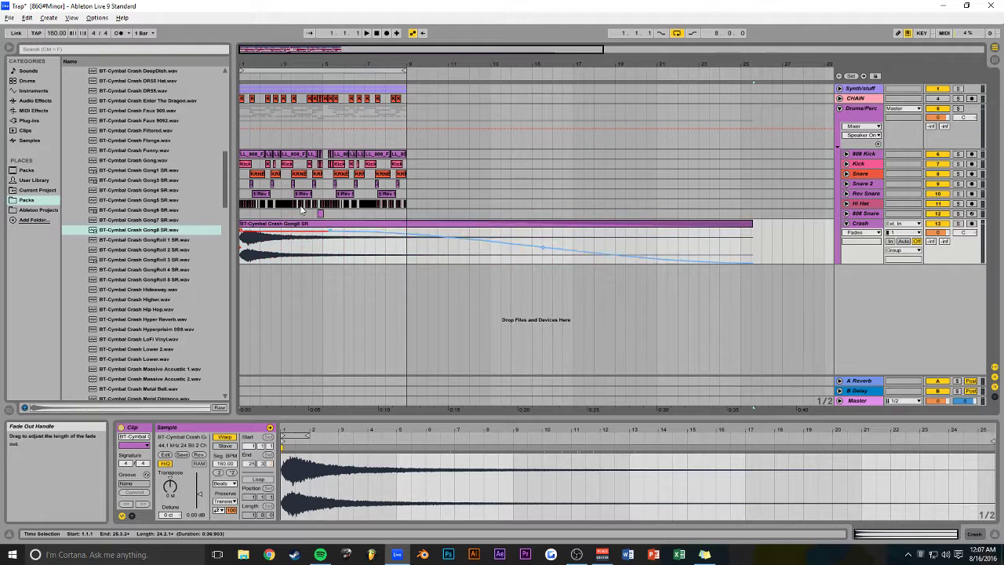
left_click_drag(752, 243, 402, 251)
- Play the loop, set the Crash track's volume to -12 dB and the gong clip's transpose to 4 st, and save the set
key("space")
left_click(861, 225)
left_click(939, 233)
type("-15")
key("Return")
key("space")
key("space")
key("ctrl+s")
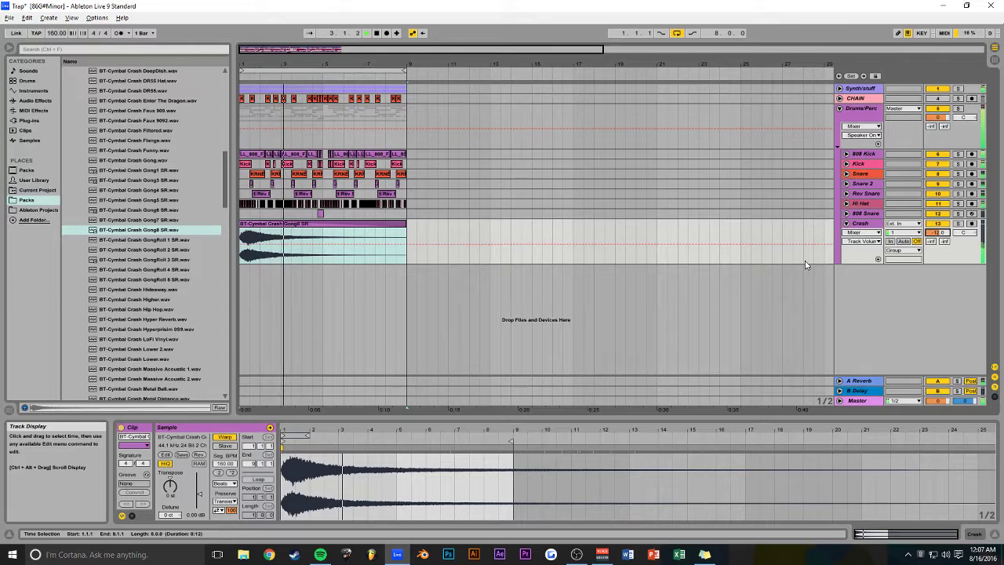
key("ctrl+s")
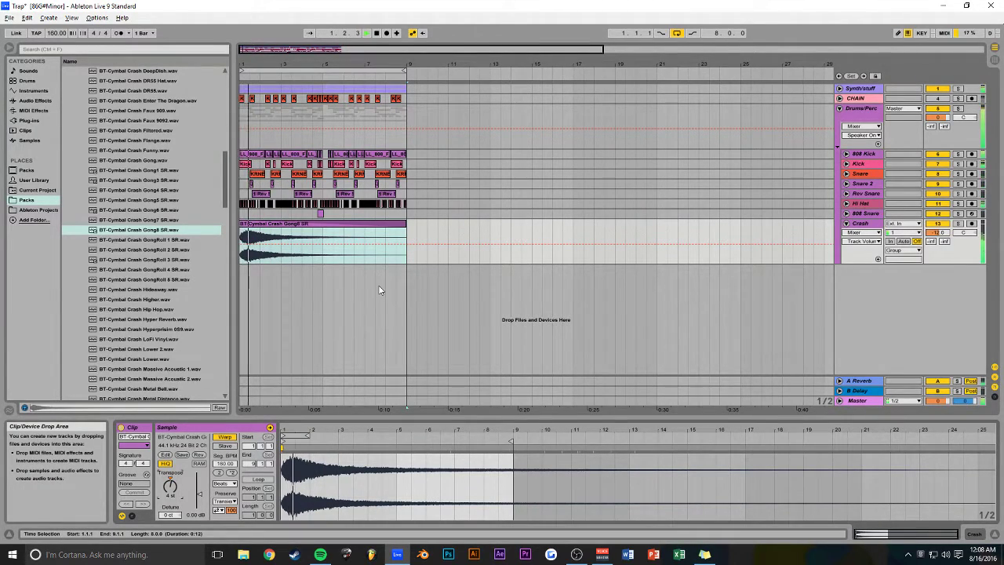
key("ctrl+s")
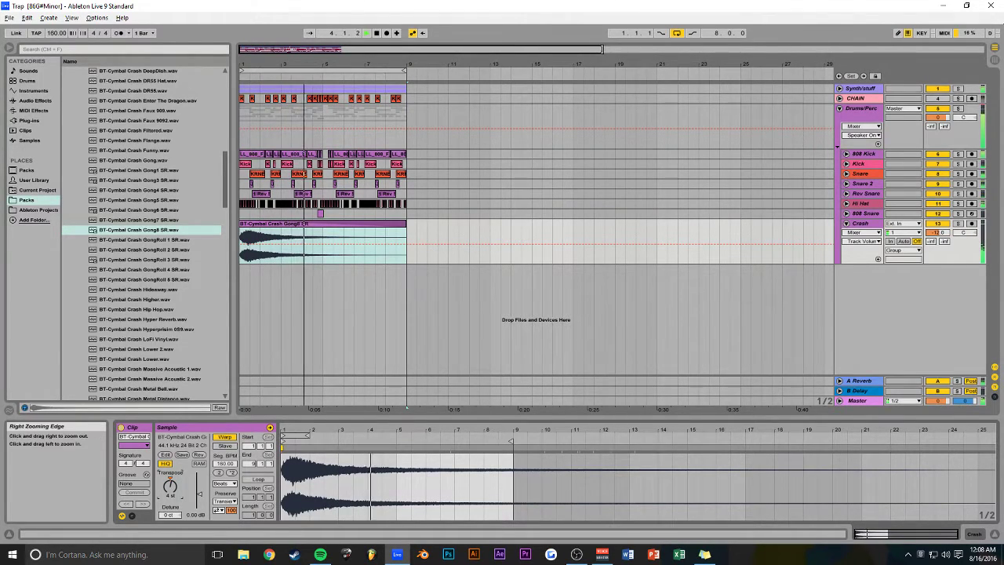
- Rename the Crash track as Gong and save the set
left_click_drag(602, 48, 462, 49)
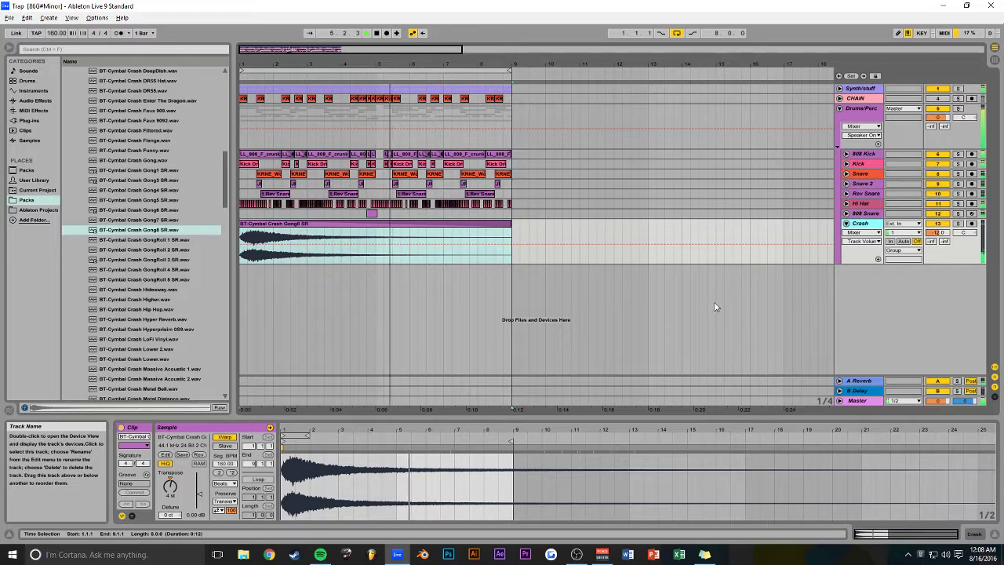
type("Gong")
key("Return")
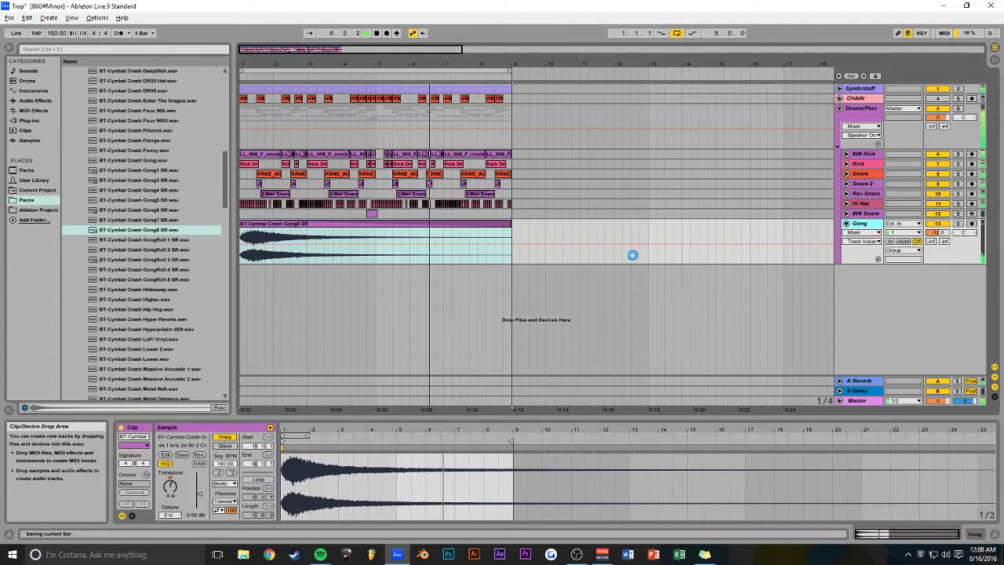
- Shorten the last 808 Kick clip to end at 8.4.1 and play the ending from 8.2.1
mouse_move(462, 49)
left_mouse_down()
mouse_move(326, 48)
mouse_move(371, 50)
mouse_move(371, 77)
mouse_move(361, 79)
mouse_move(364, 48)
mouse_move(361, 59)
left_mouse_up()
left_click(396, 141)
key("space")
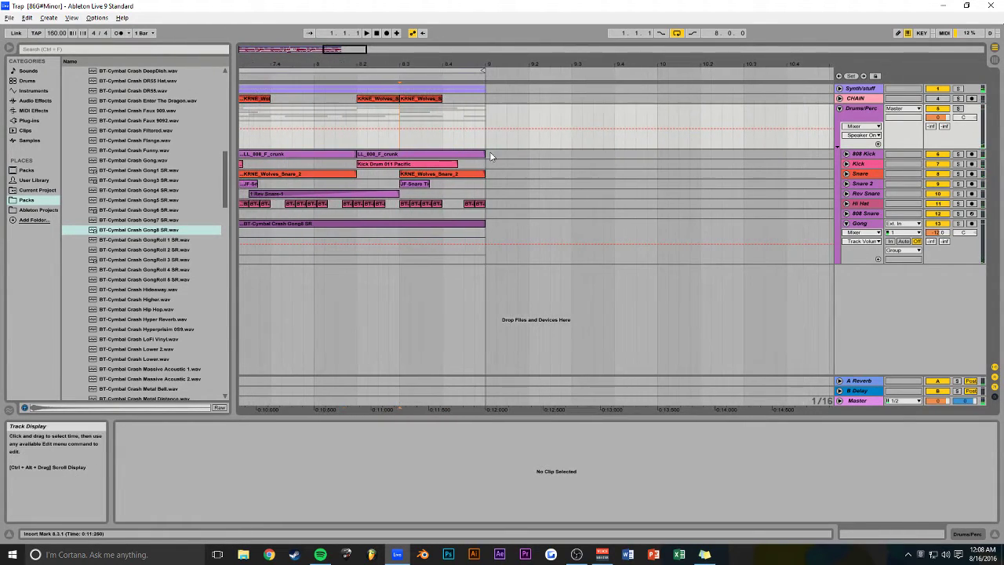
left_click(398, 149)
key("space")
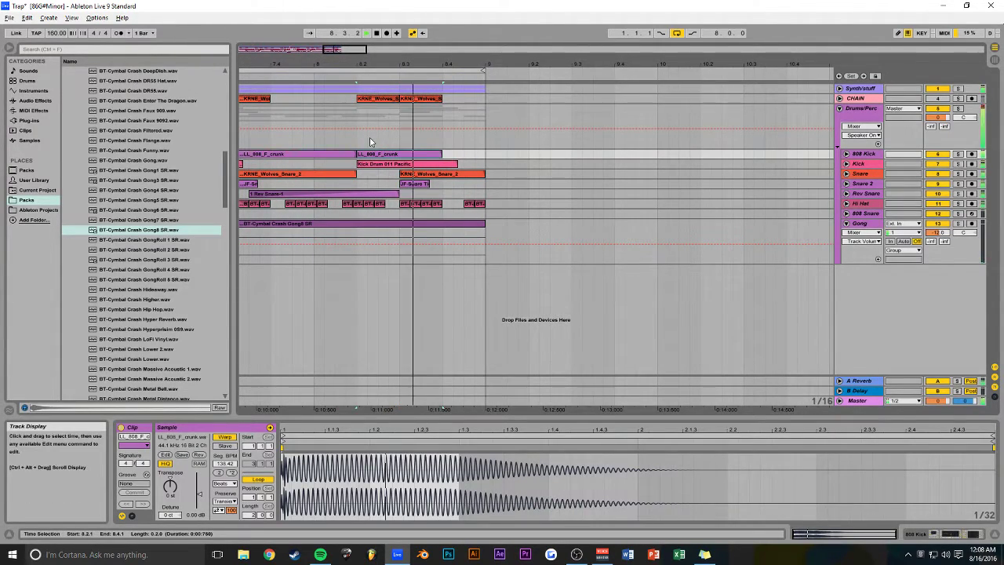
key("space")
left_click(360, 121)
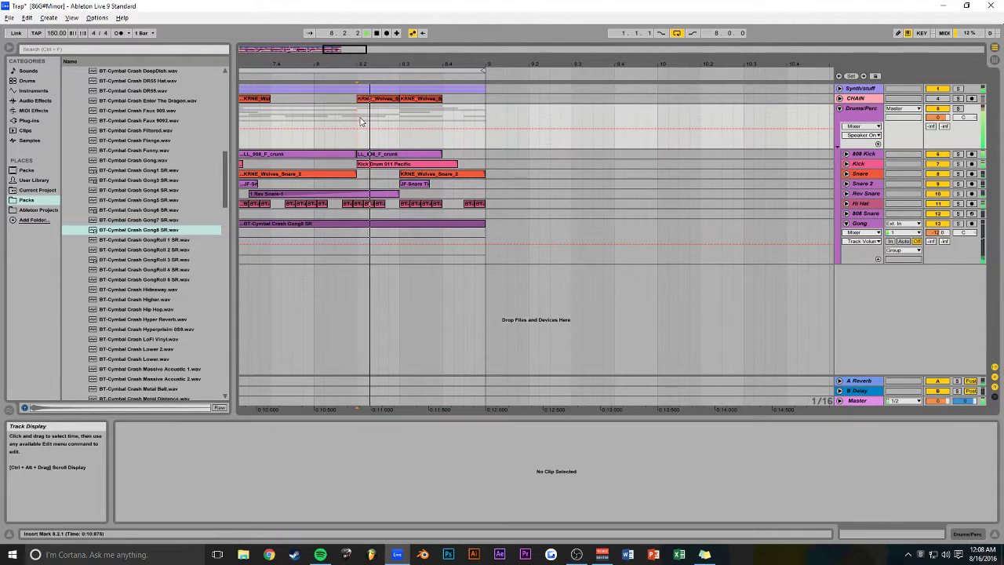
- Shorten the last 808 Kick clip to end at 8.3.1, without a fade-out
left_click(437, 153)
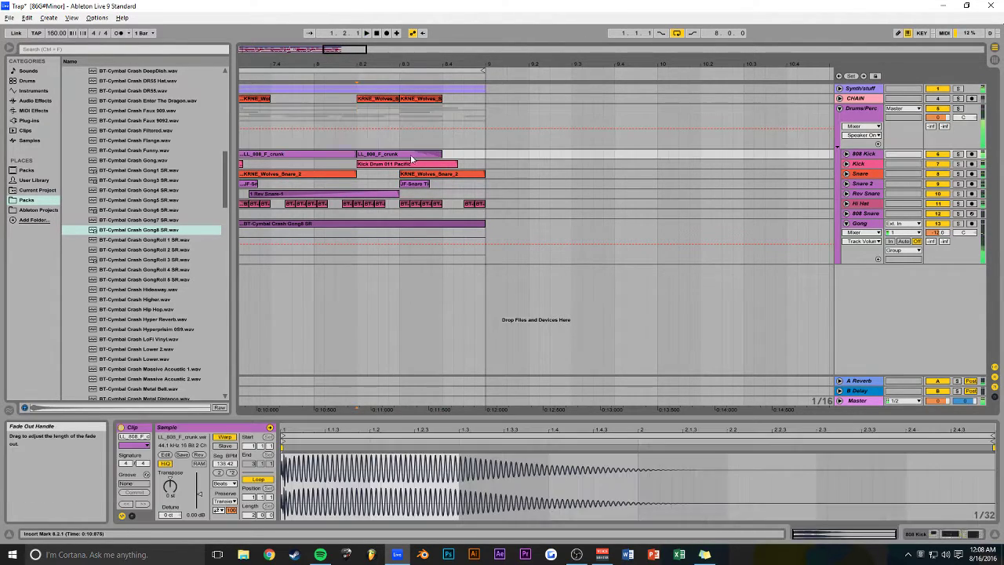
mouse_move(430, 155)
left_mouse_down()
mouse_move(400, 155)
mouse_move(441, 154)
left_mouse_up()
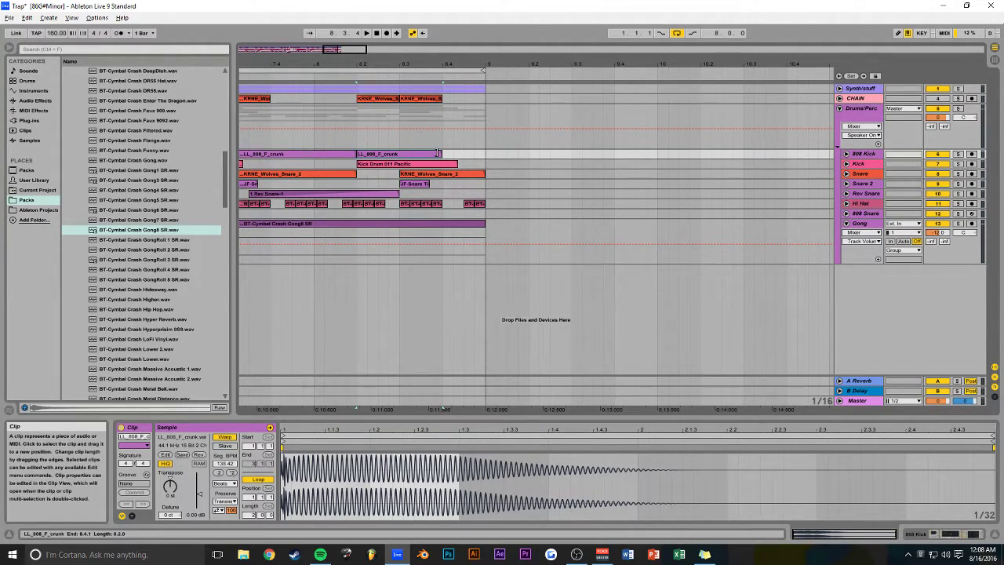
left_click_drag(438, 149, 399, 153)
left_click(386, 149)
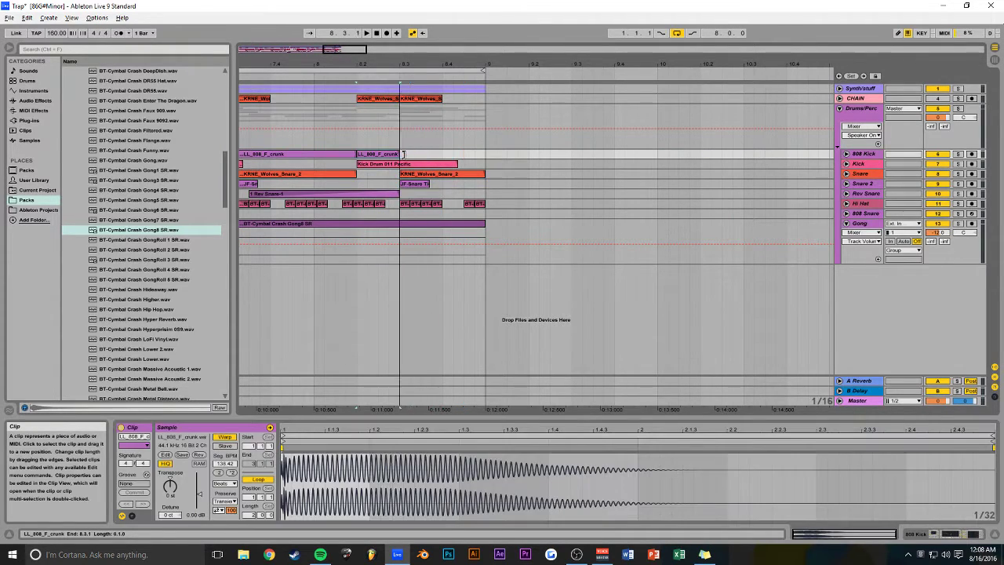
left_click(360, 142)
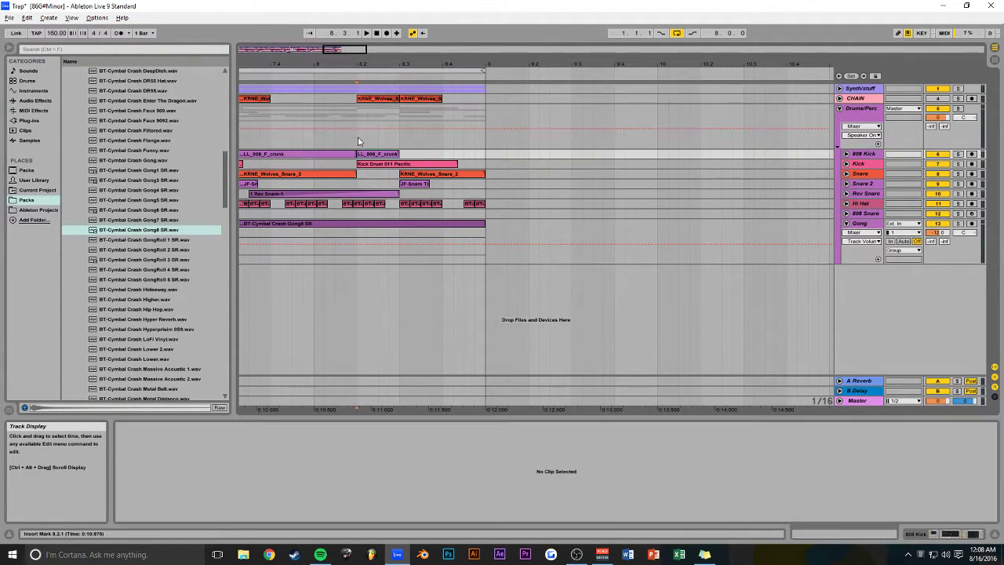
- Unfold the Synth/stuff group, delete the Hi Hat clips from 8.3.1 to the loop's end, and play from 8.2.1
left_click(839, 88)
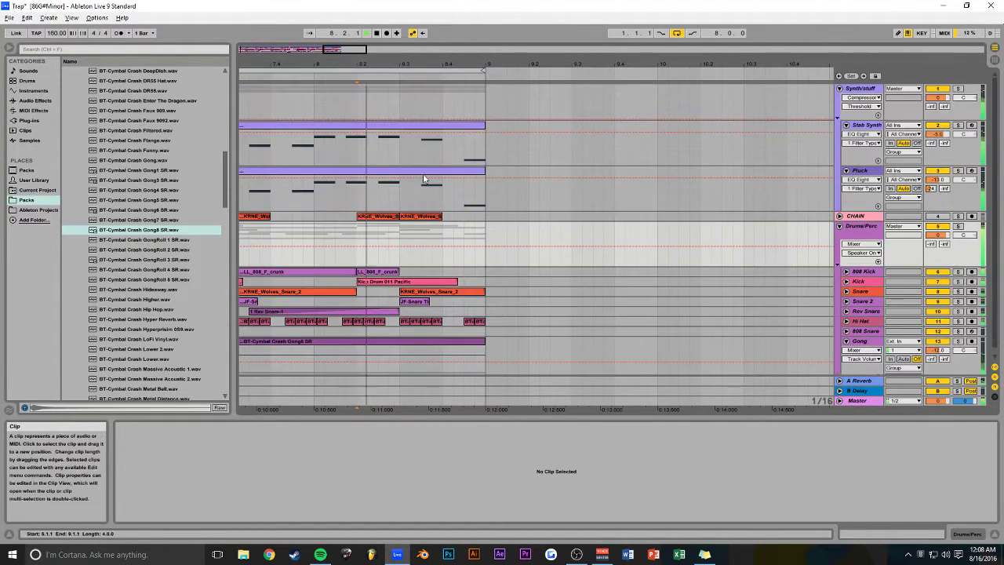
left_click_drag(498, 321, 400, 323)
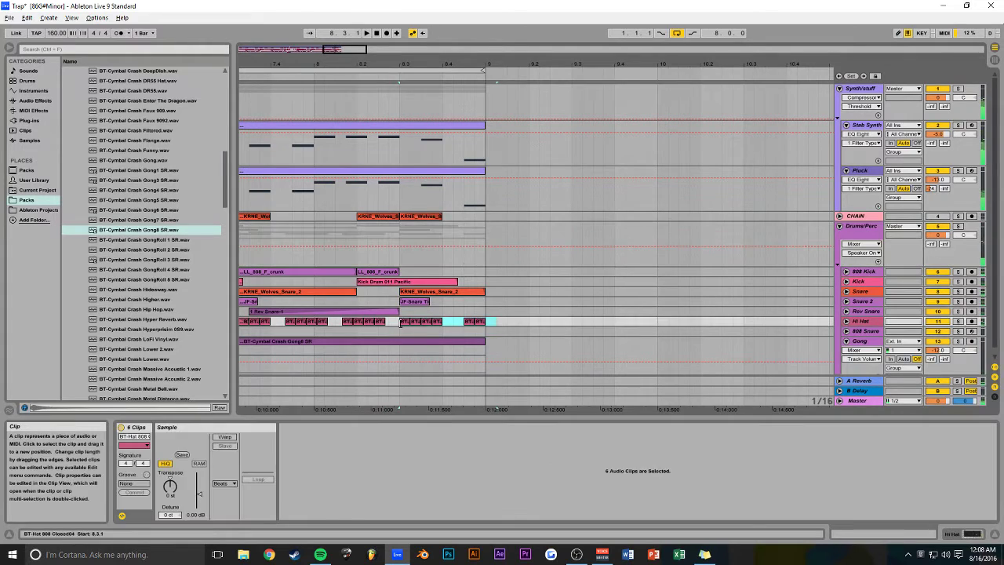
key("End")
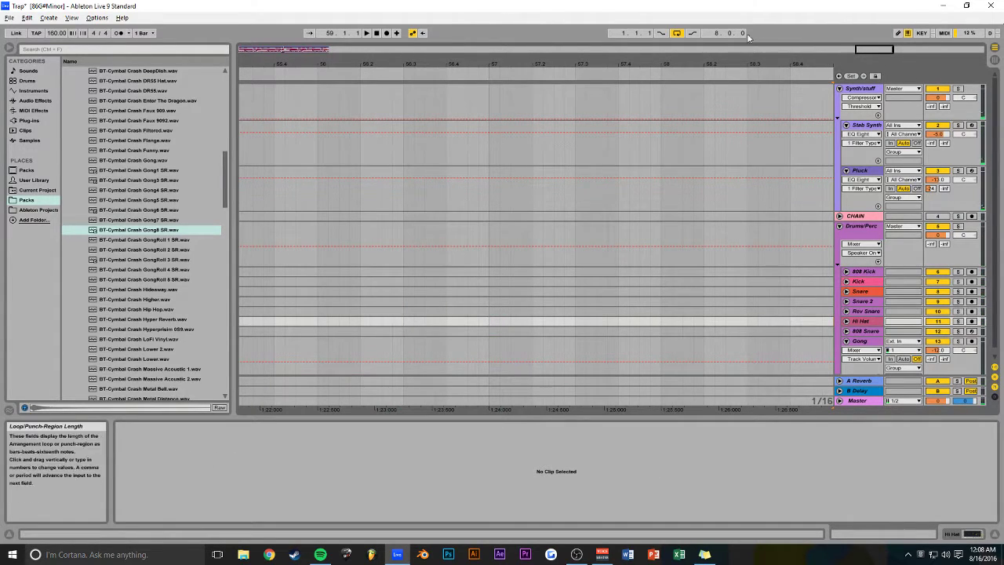
left_click_drag(514, 50, 322, 66)
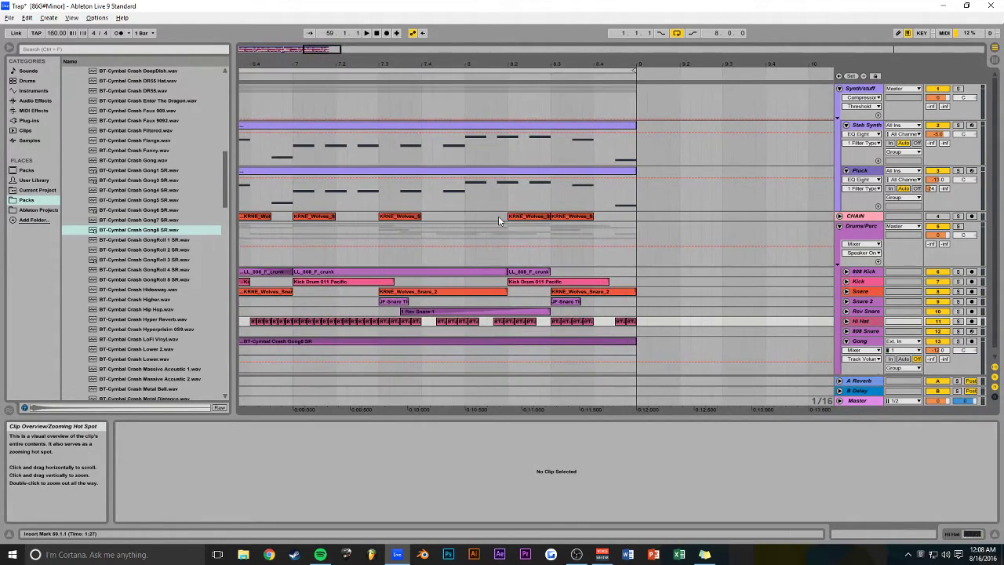
left_click_drag(647, 322, 554, 323)
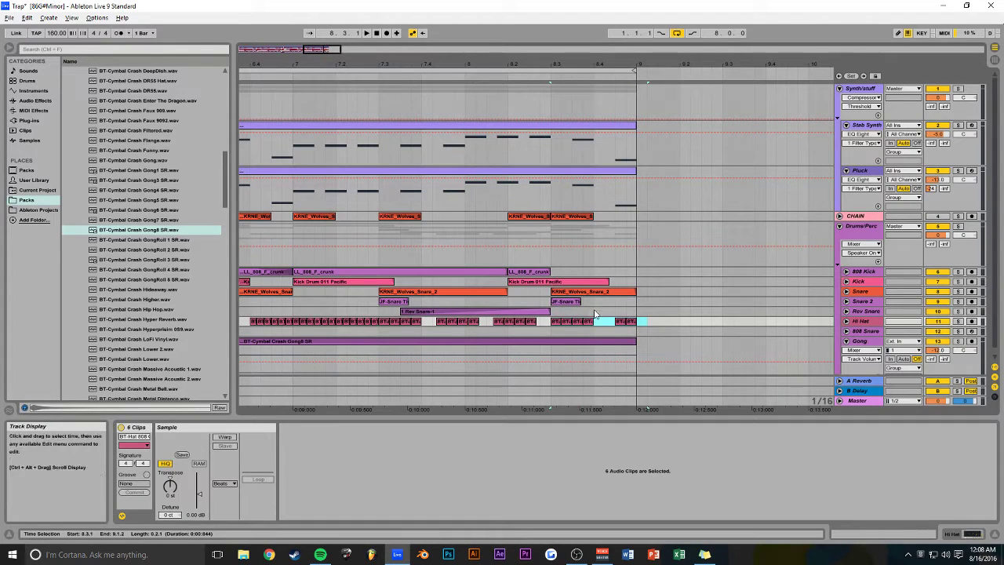
key("Delete")
key("space")
left_click(510, 239)
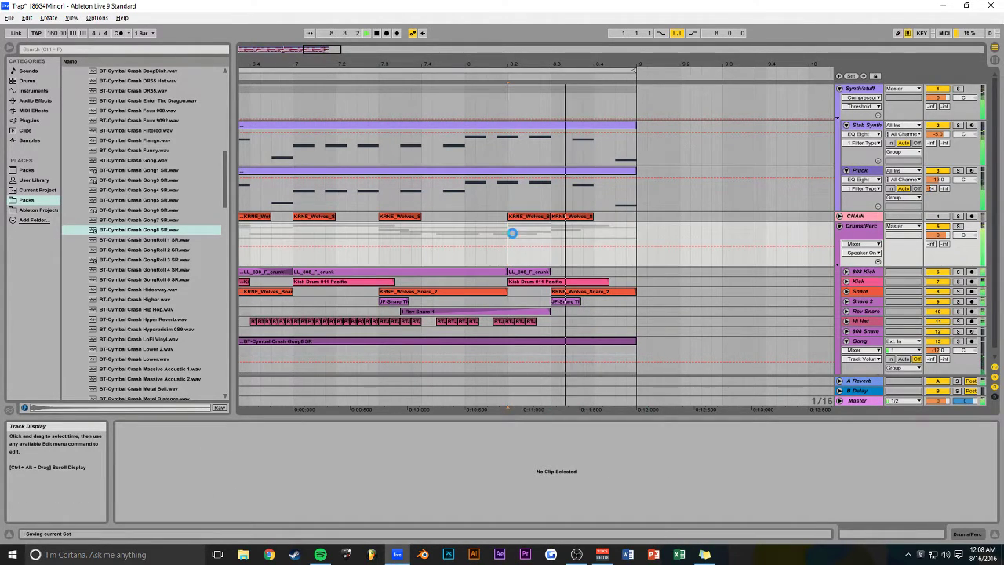
- Turn the CHAIN snare at 8.3.1 into a half-beat clip and duplicate it to fill the track up to 9.1.1
left_click(577, 217)
key("ctrl+d")
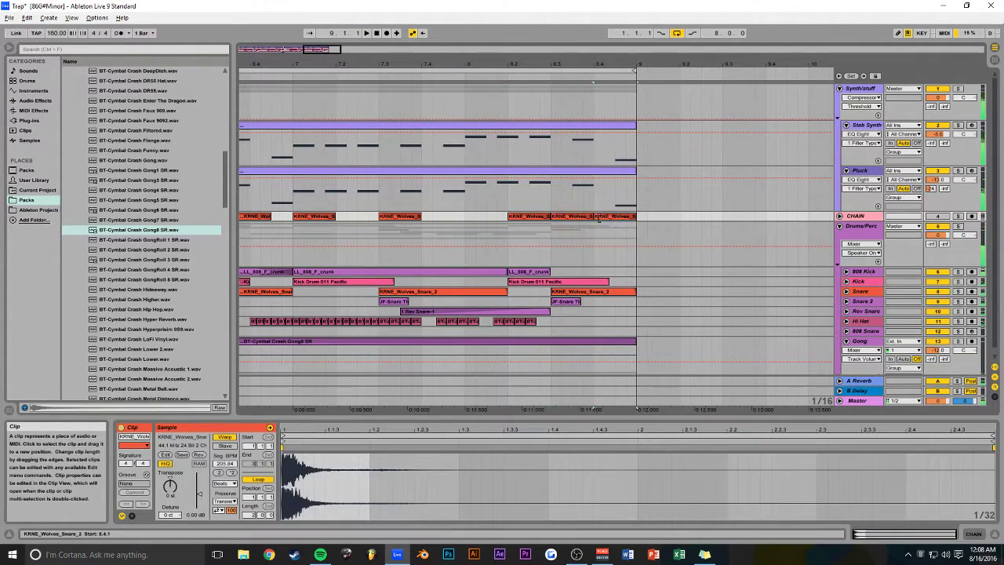
left_click(556, 202)
left_click(594, 215)
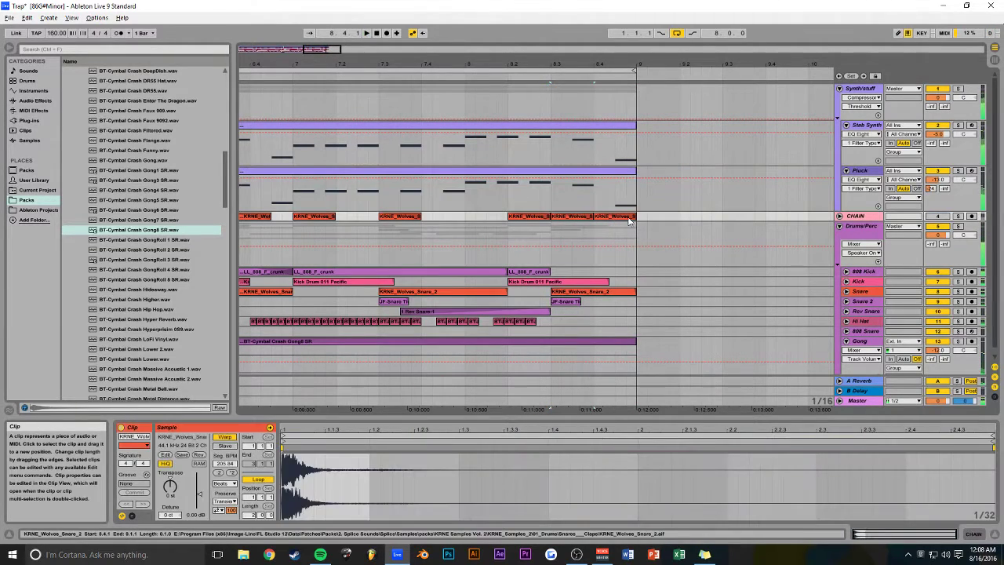
left_click_drag(585, 217, 573, 219)
key("ctrl+d")
key("ctrl+d")
key("ctrl+d")
left_click(553, 202)
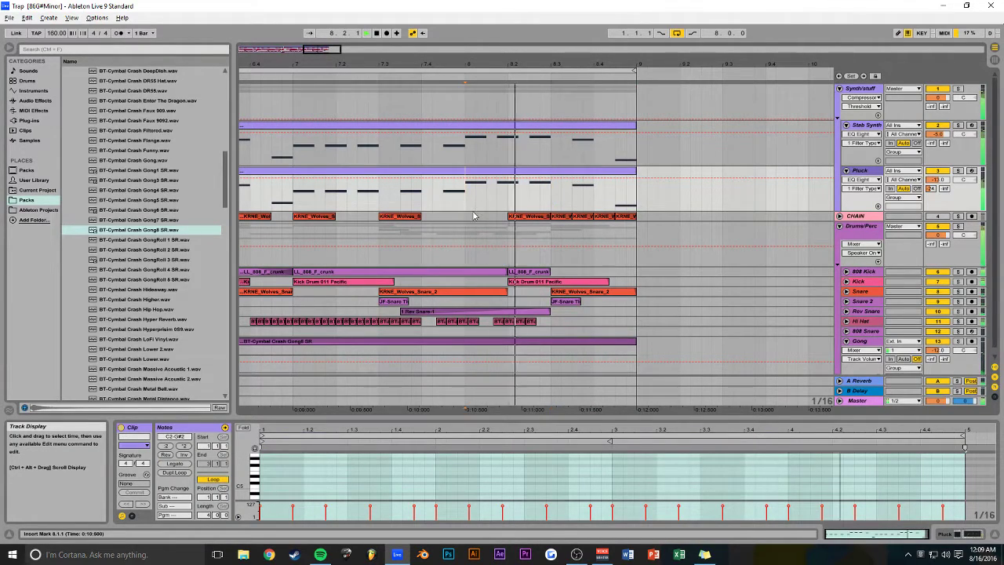
- Delete the half-beat CHAIN clips at 8.3.3 and 8.4.3, play the ending from 8.3.1, and save the set
left_click(589, 217)
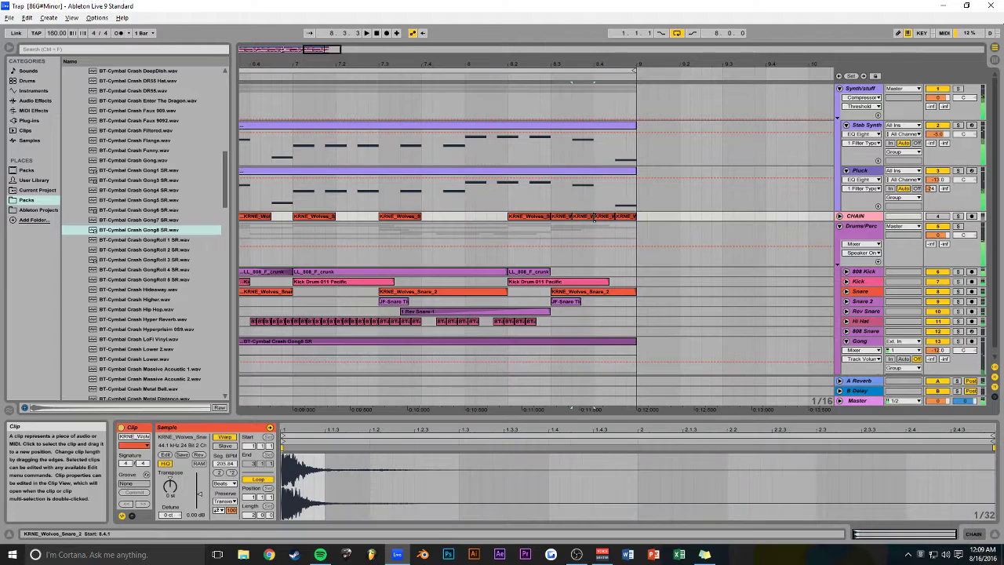
key("Delete")
left_click(550, 196)
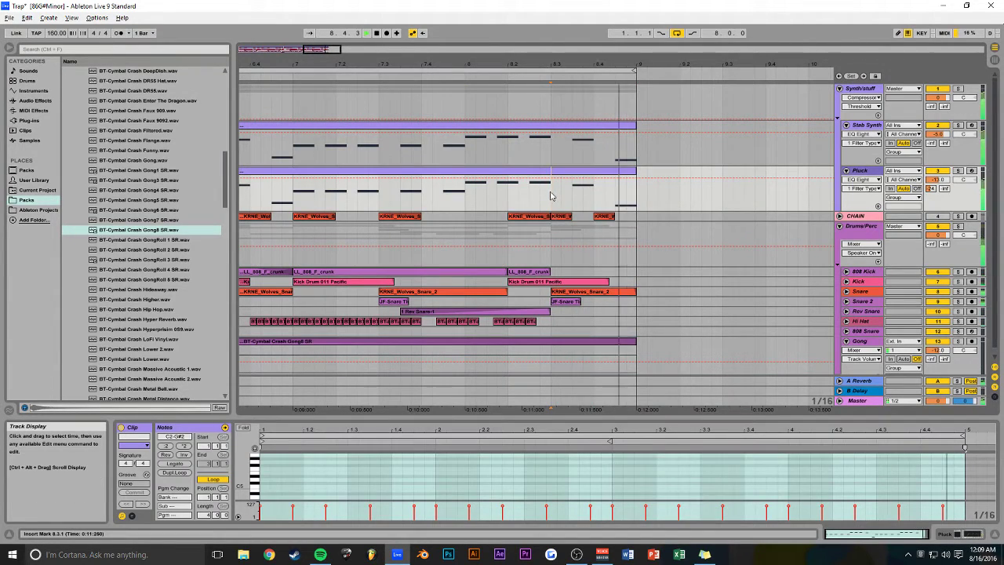
key("space")
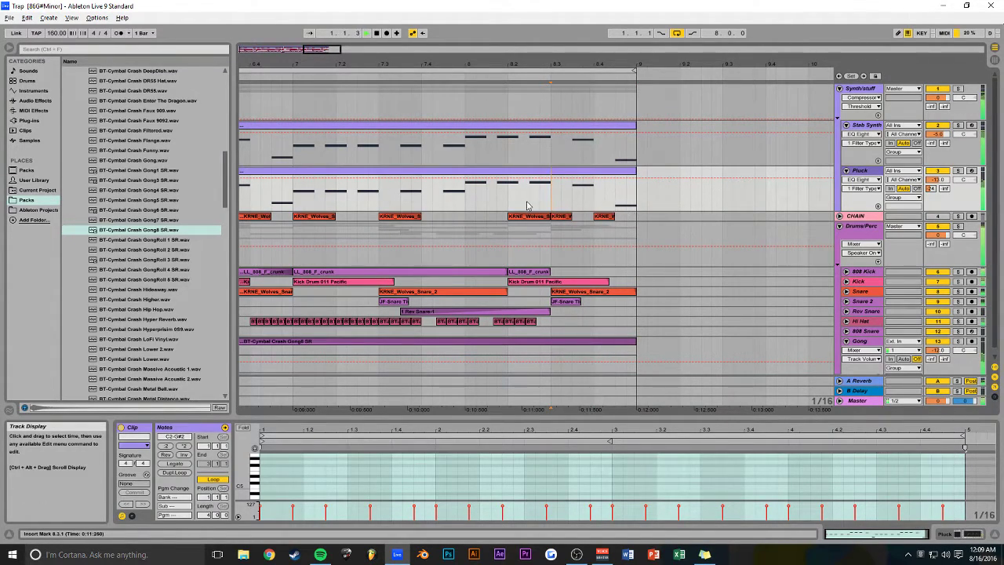
left_click_drag(323, 57, 324, 10)
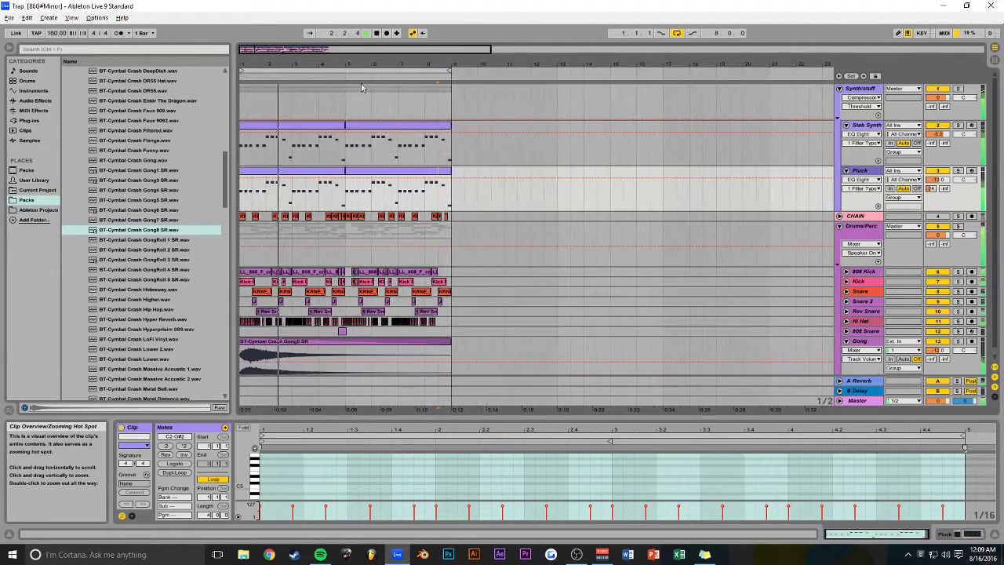
scroll(371, 163, "down", 2)
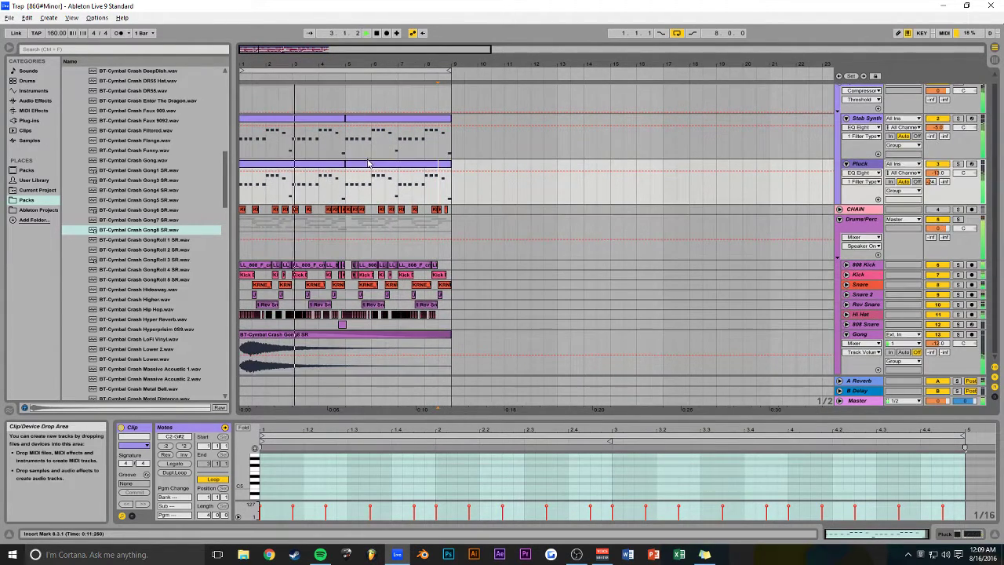
left_click(839, 220)
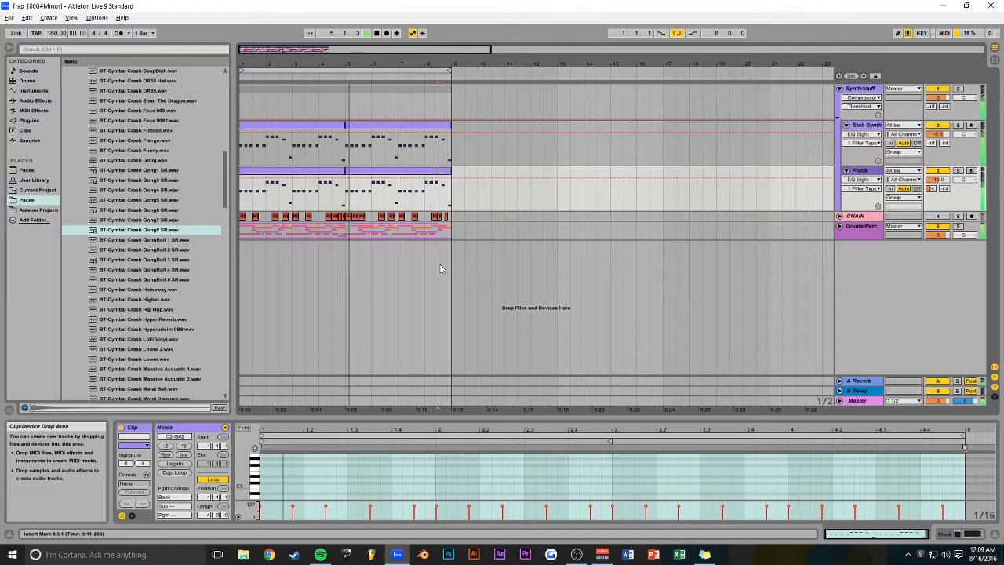
left_click_drag(492, 49, 308, 51)
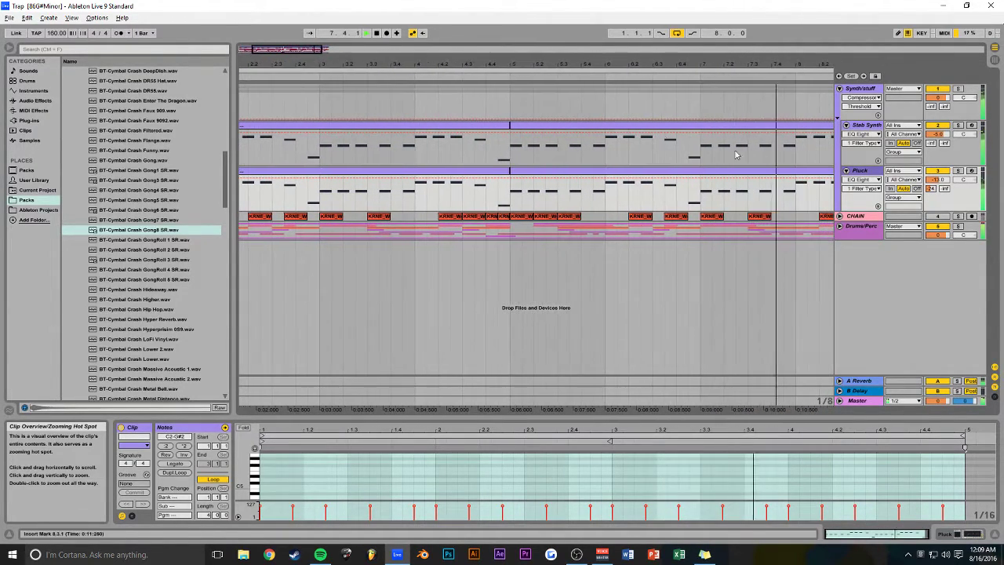
left_click(839, 226)
scroll(509, 259, "down", 2)
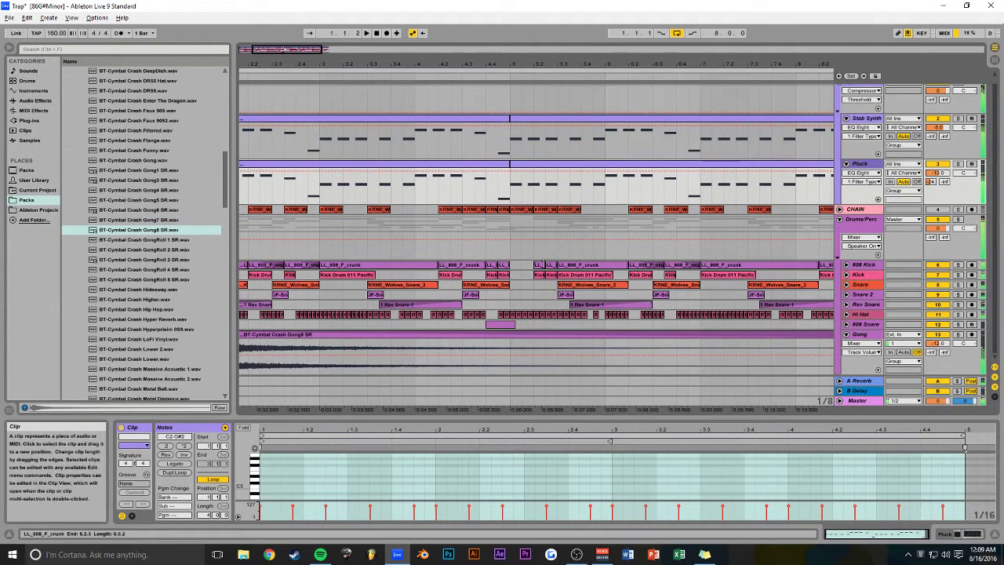
- Set the gain of the 808 Kick clip at 5.2.1 to -6 dB and the following clip to -3 dB, and play from 5.1.1
left_click(540, 265)
key("space")
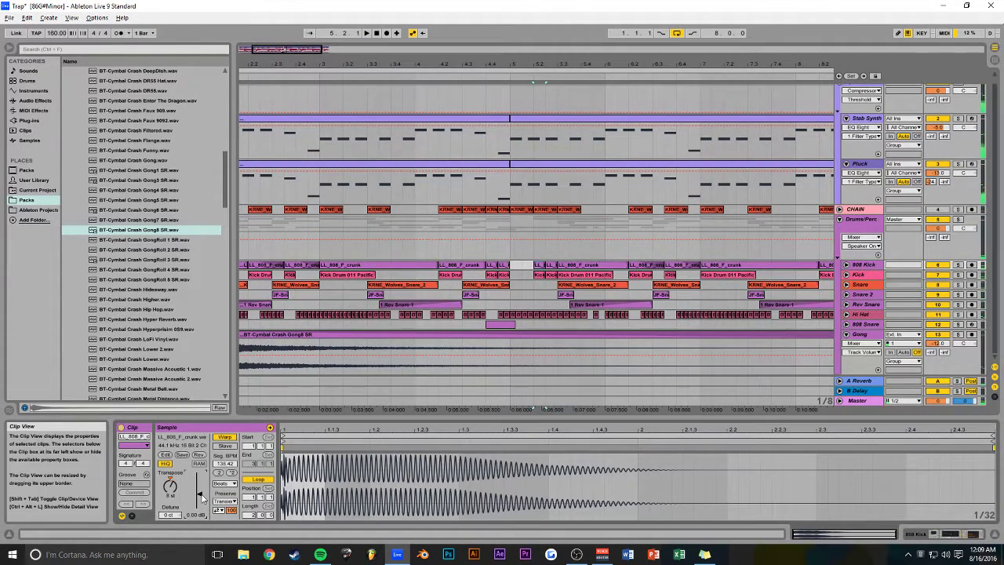
key("Return")
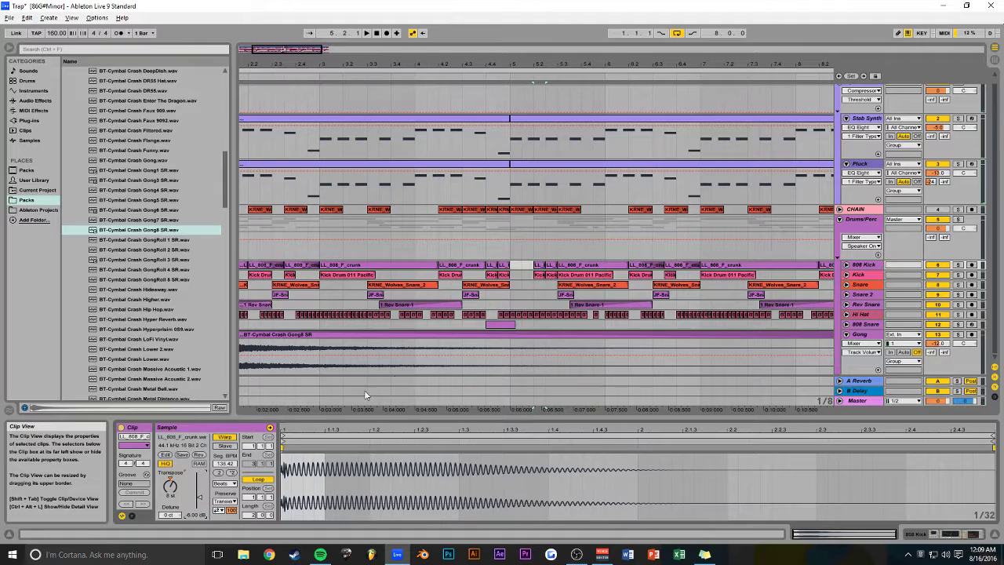
left_click(551, 265)
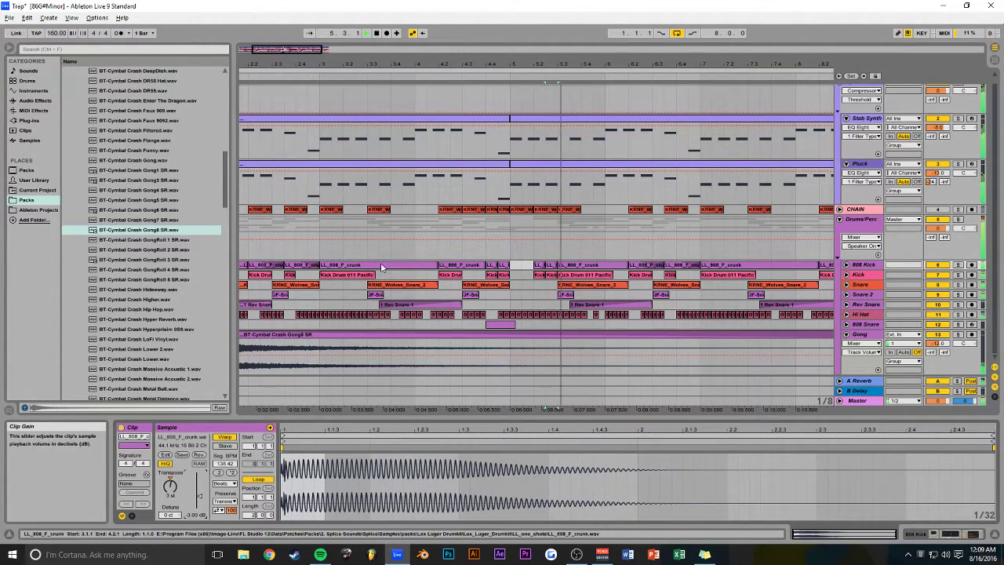
left_click(507, 255)
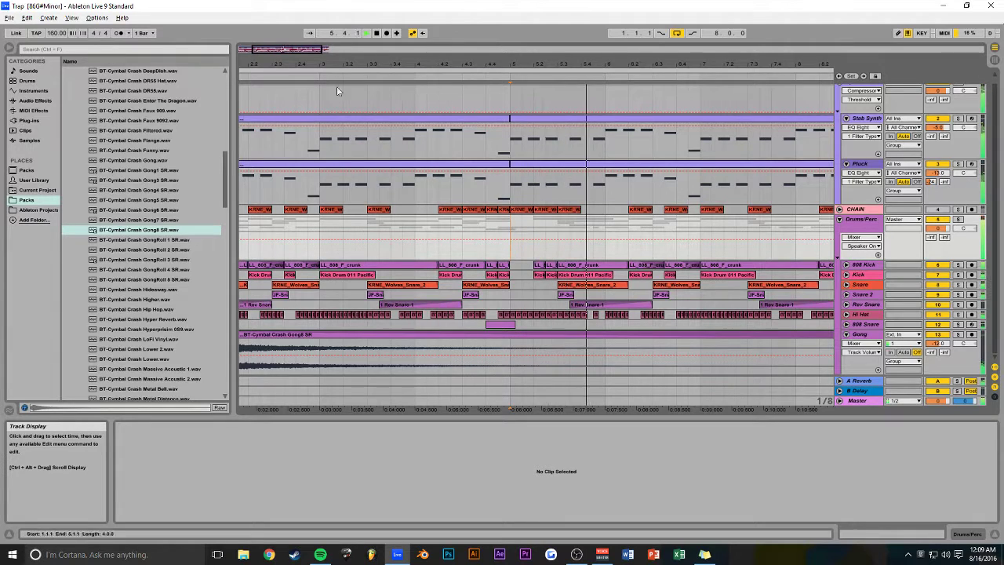
- Unfold the 808 Kick track and add an Auto Filter set to high-pass with its frequency at 26 Hz
left_click_drag(296, 50, 291, 51)
left_click(846, 265)
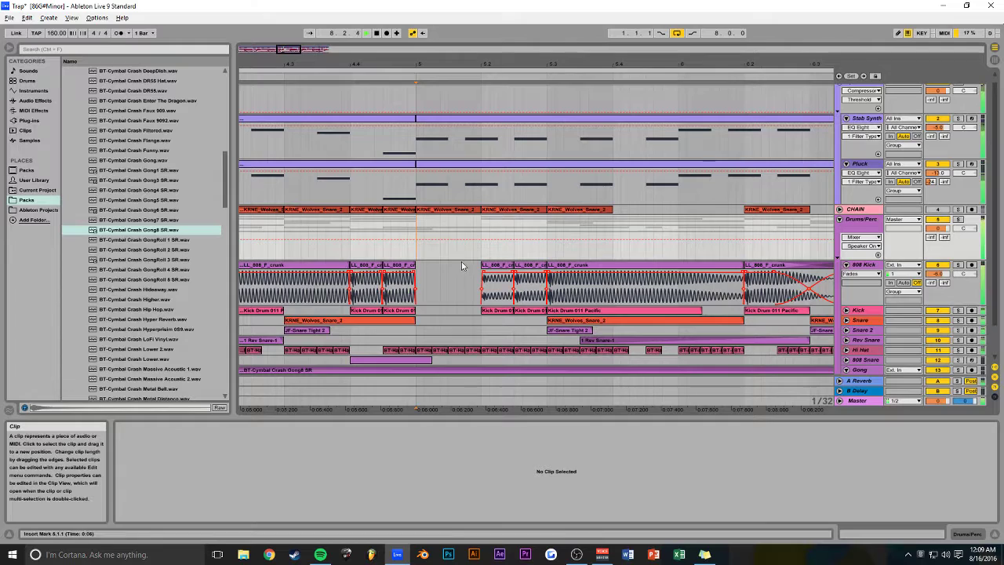
left_click(28, 90)
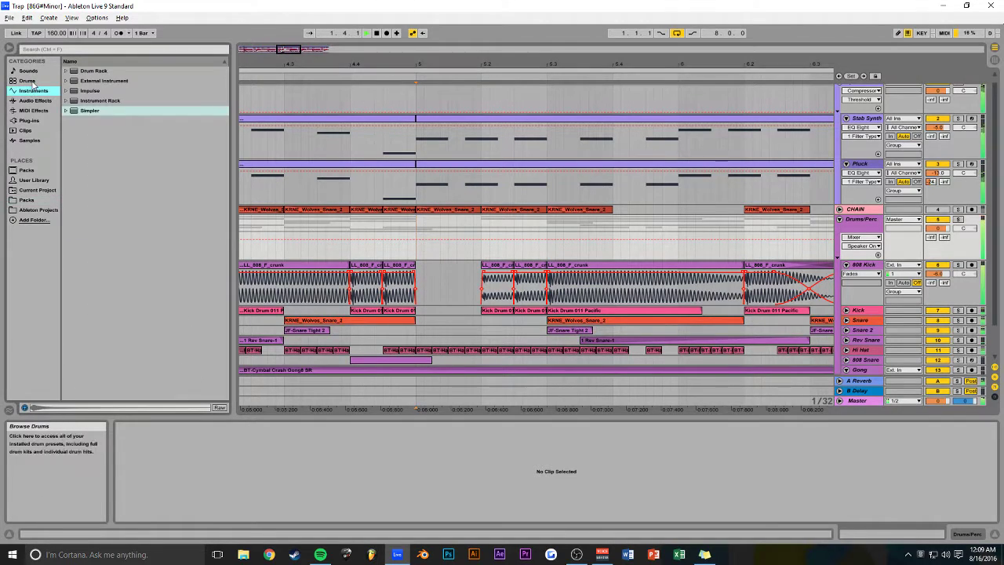
left_click(31, 100)
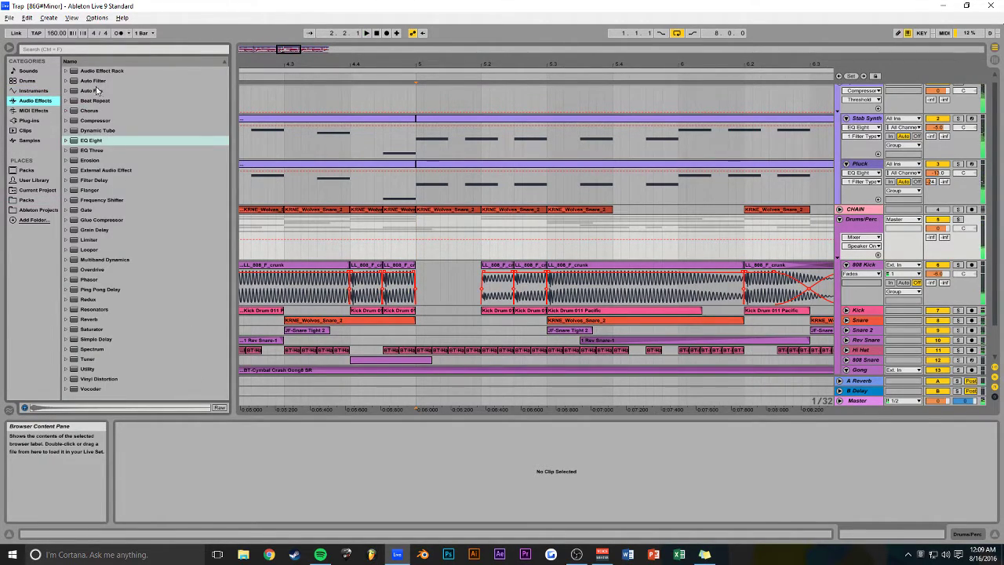
left_click_drag(94, 80, 431, 241)
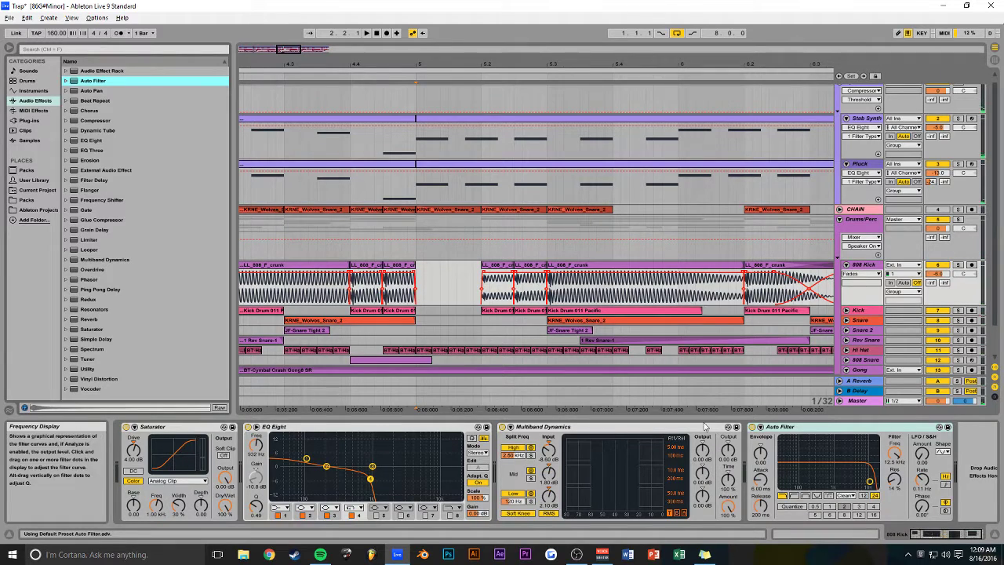
left_click_drag(893, 453, 893, 427)
left_click(794, 497)
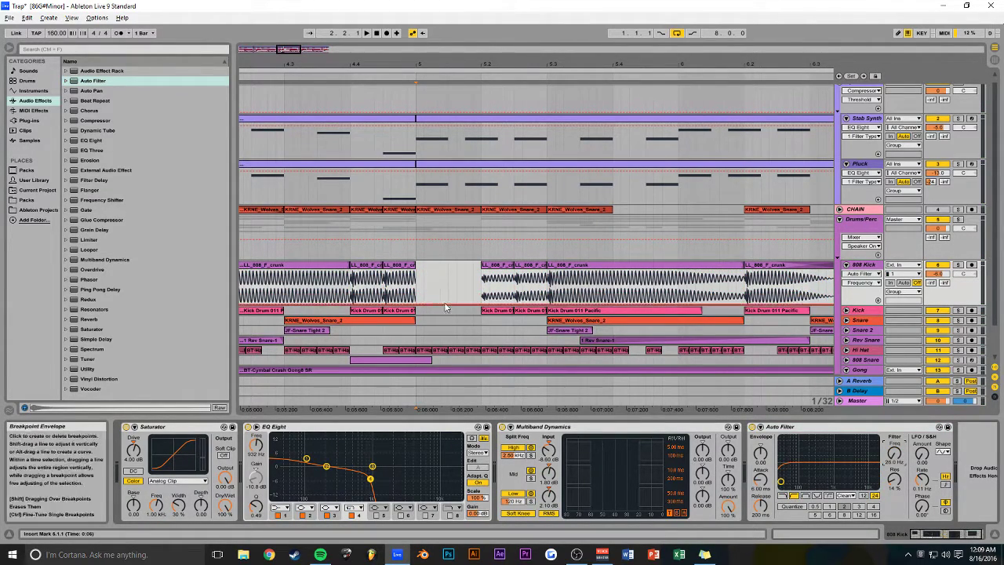
- Automate the 808 Kick's Auto Filter frequency to peak at about 393 Hz at 5.2.1 and curve back down by 5.3.1, and save
left_click(474, 309)
left_click(475, 306)
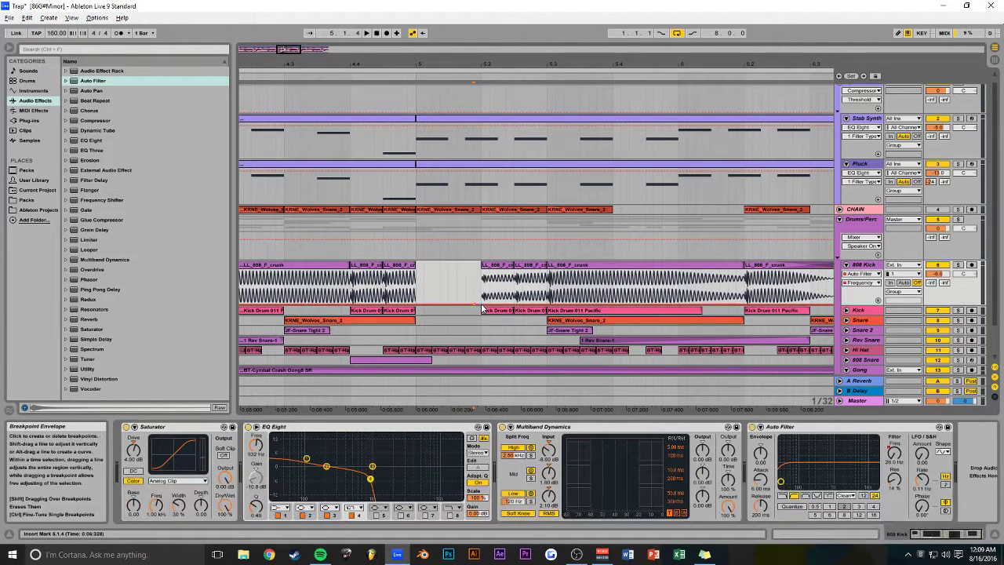
left_click_drag(483, 279, 483, 295)
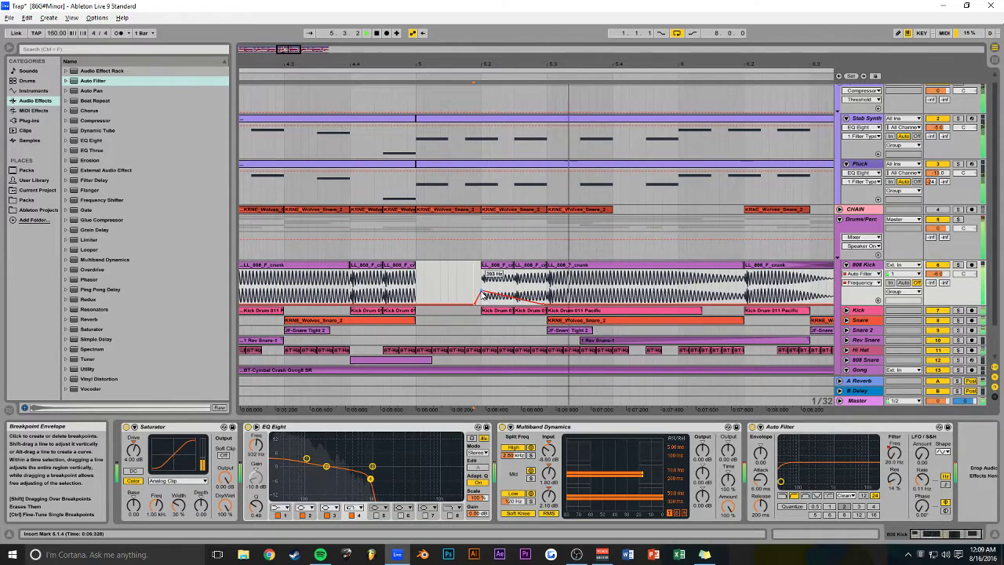
left_click(422, 256)
key("space")
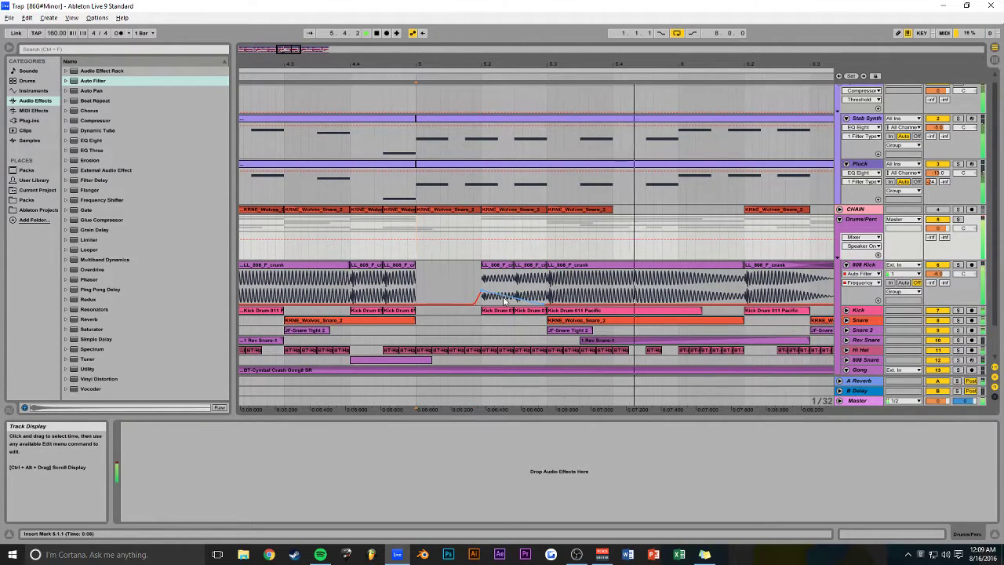
left_click(491, 302)
key("ctrl+s")
- Fold the Synth/stuff group and play through the loop to check the filtered 808
left_click_drag(294, 49, 294, 11)
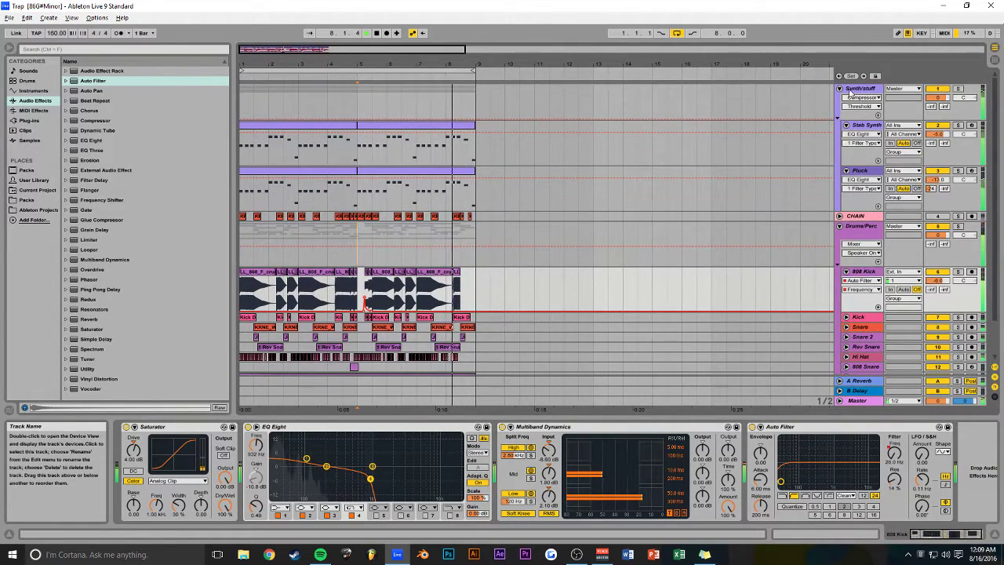
scroll(516, 120, "down", 3)
left_click_drag(464, 50, 344, 49)
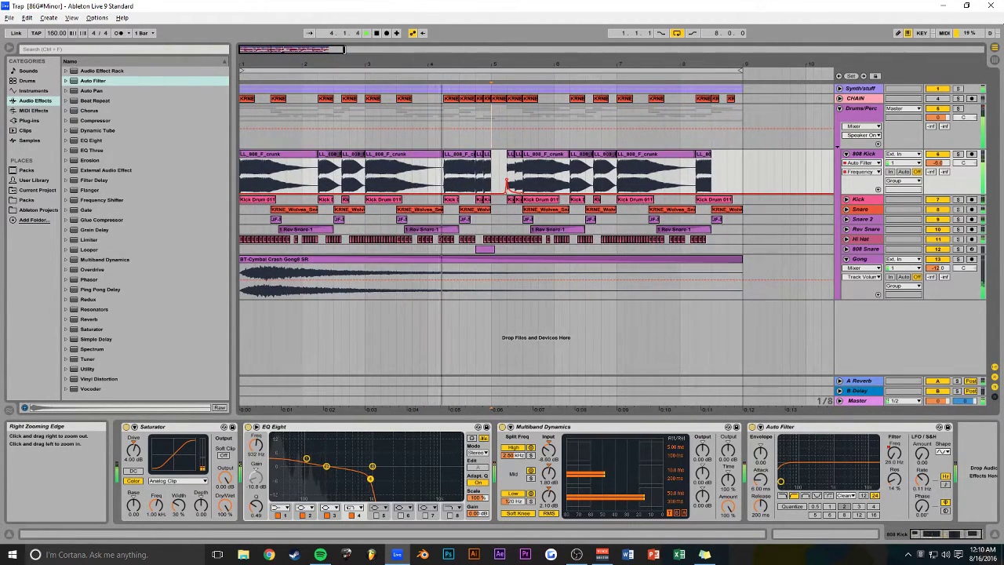
left_click_drag(343, 49, 323, 74)
key("space")
- Transpose the 808 Kick clip at 5.3.1 to -5 st and listen to it
left_click_drag(414, 133, 497, 133)
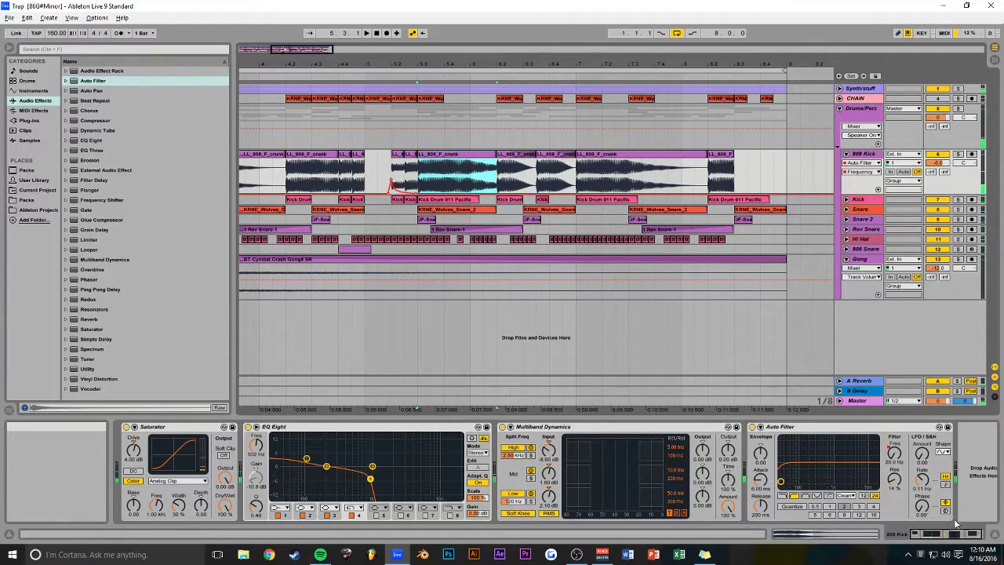
key("space")
key("space")
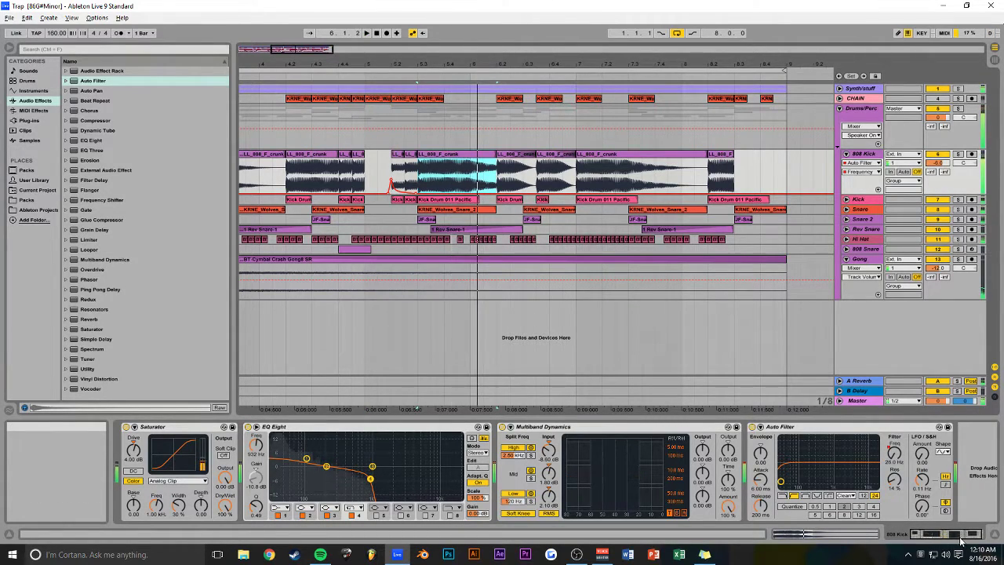
left_click(841, 536)
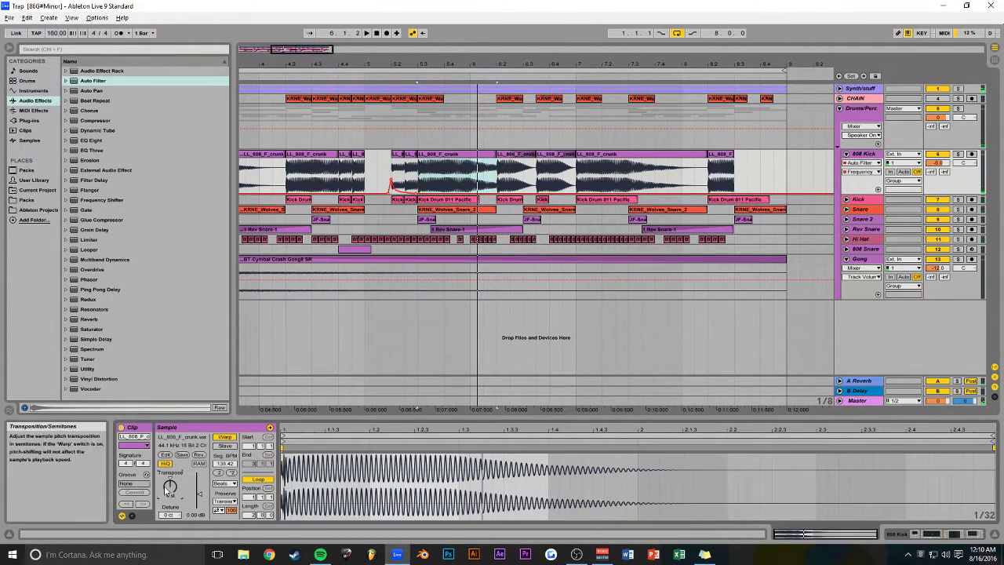
key("space")
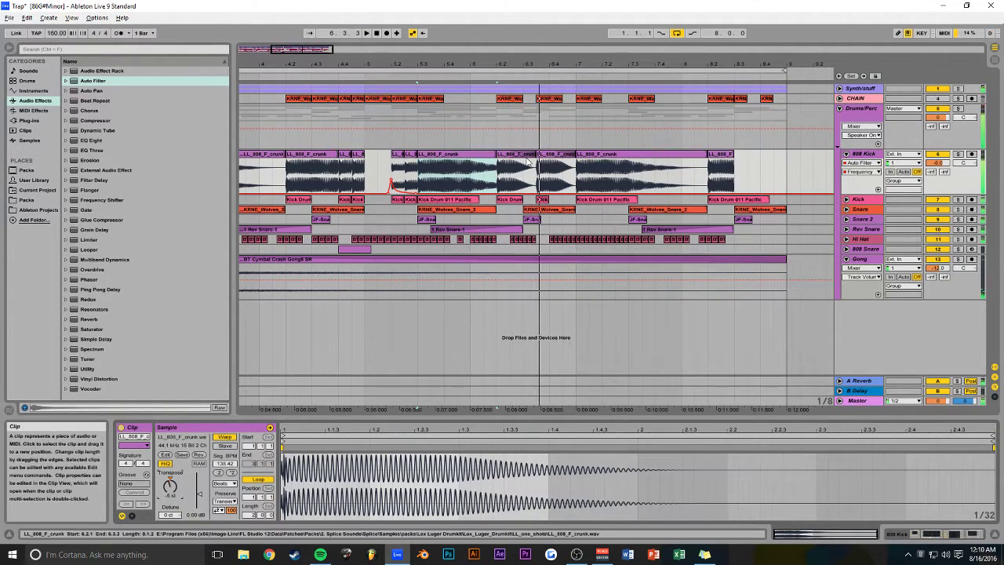
- Transpose the four 808 Kick clips from 6.2.1 to 8.3.1 to -5 st and play the loop from 1.1.1
left_click(659, 177, "shift")
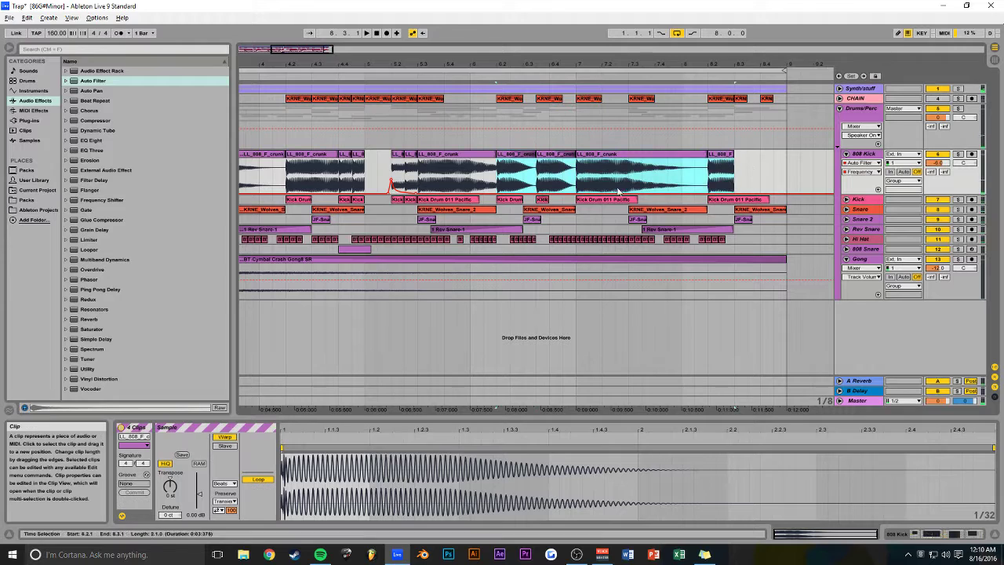
left_click(171, 487)
left_click_drag(171, 487, 171, 502)
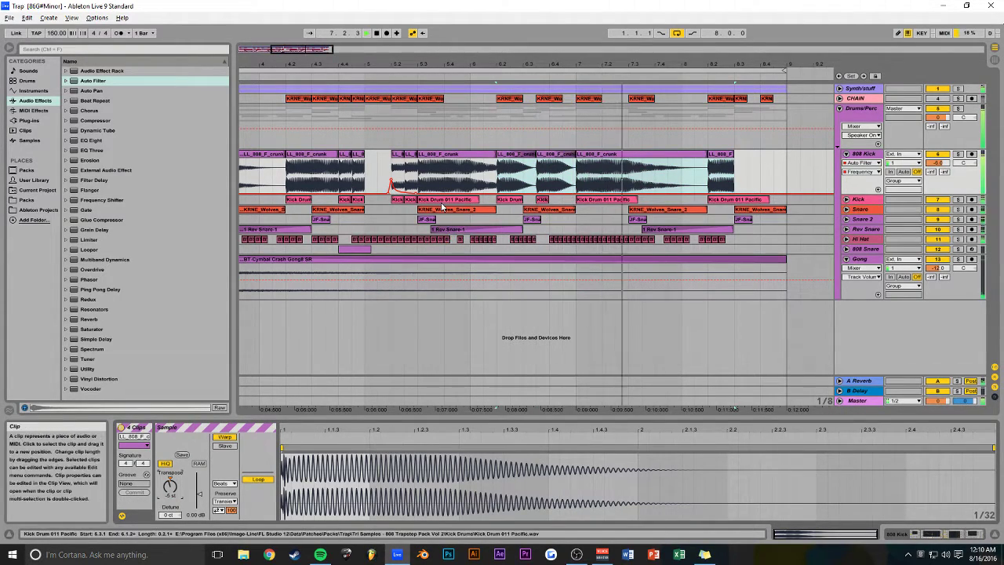
left_click_drag(572, 64, 422, 35)
key("space")
left_click(243, 140)
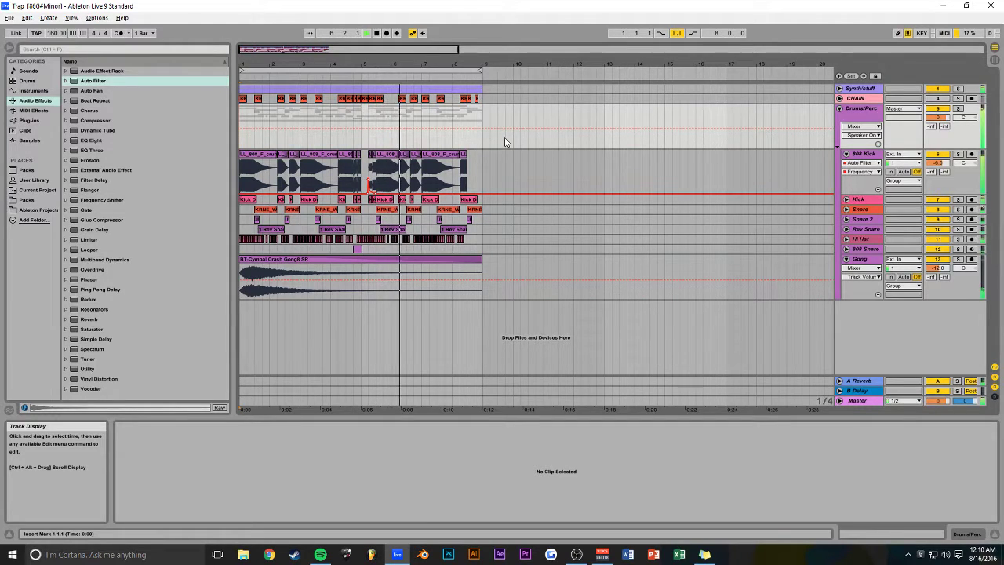
left_click_drag(320, 48, 320, 49)
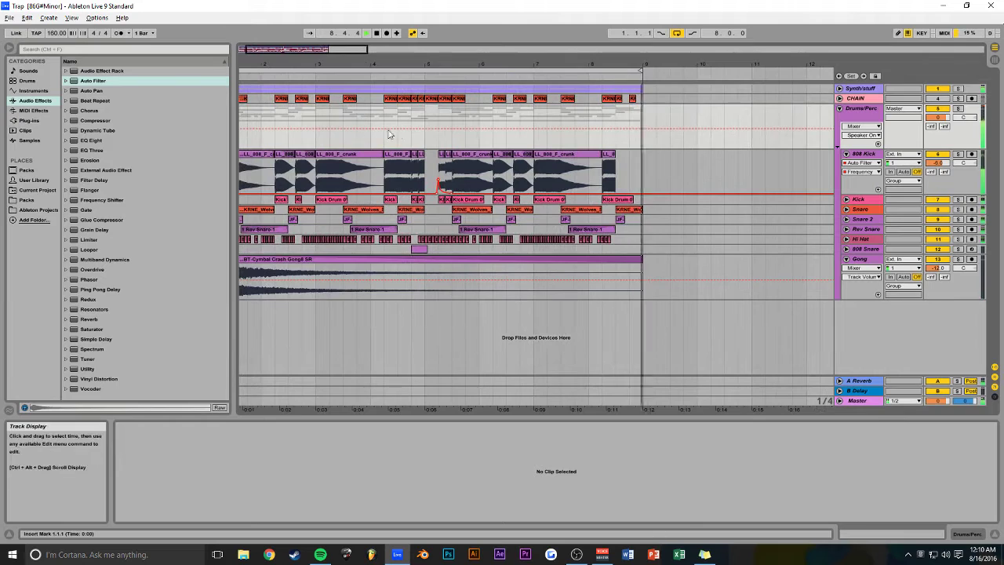
- Unfold the Synth/stuff group, move all notes of the Stab Synth clip at 5.1.1 down 5 semitones, and play
left_click(840, 88)
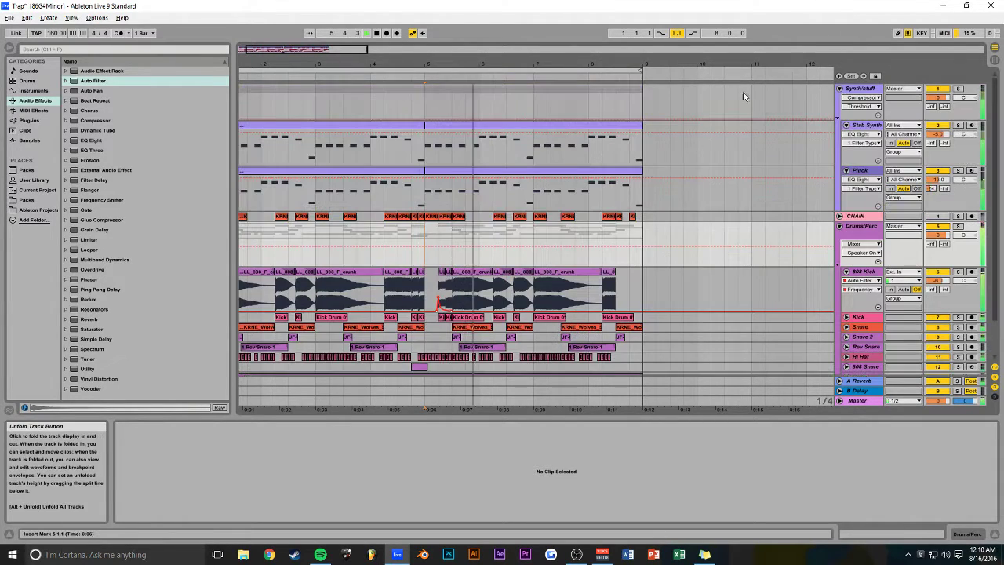
key("space")
double_click(449, 126)
left_click_drag(469, 414, 469, 204)
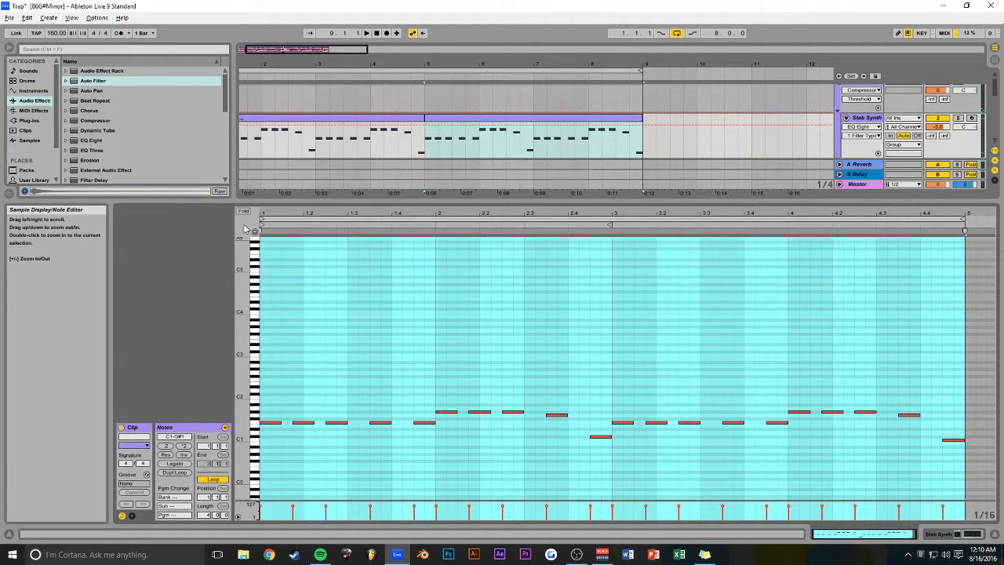
key("ctrl+s")
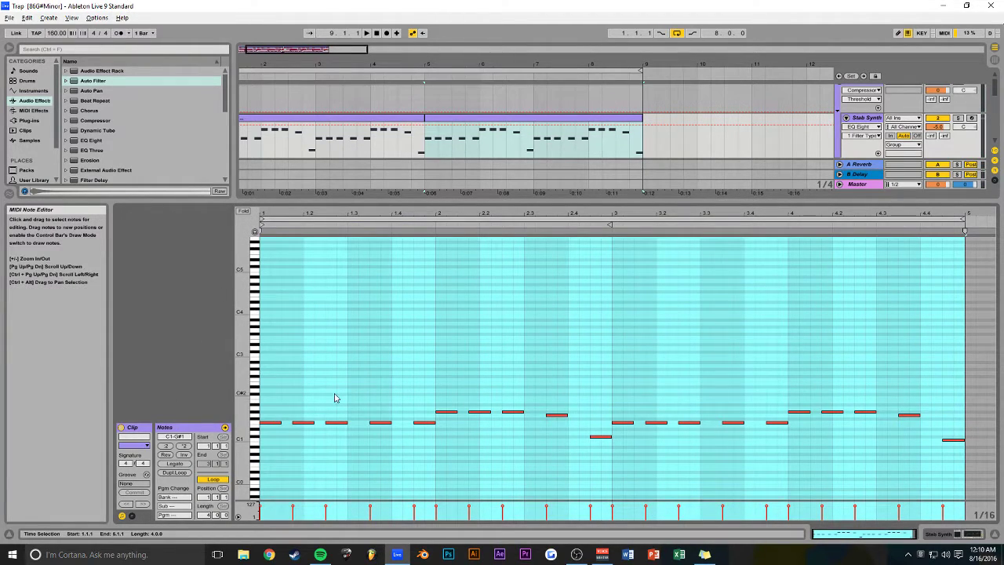
left_click_drag(942, 358, 272, 445)
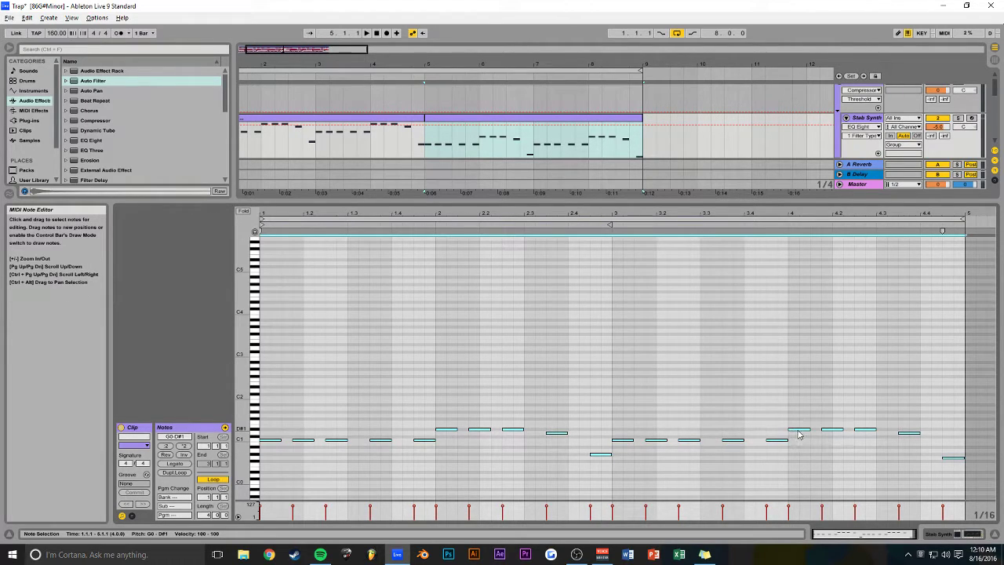
key("space")
- Move all notes of the Pluck clip at 5.1.1 down to follow the transposed Stab Synth
scroll(736, 98, "down", 2)
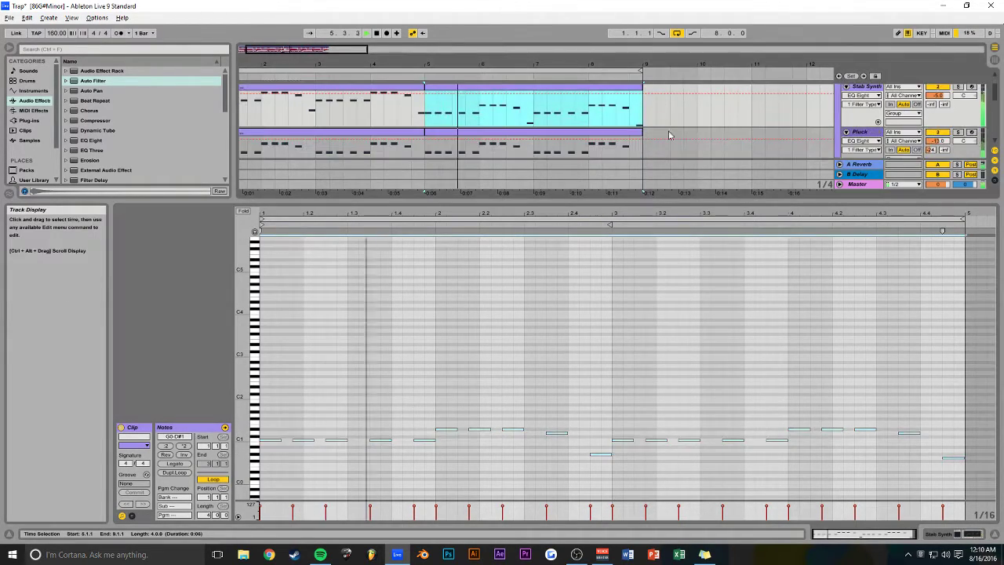
left_click(570, 134)
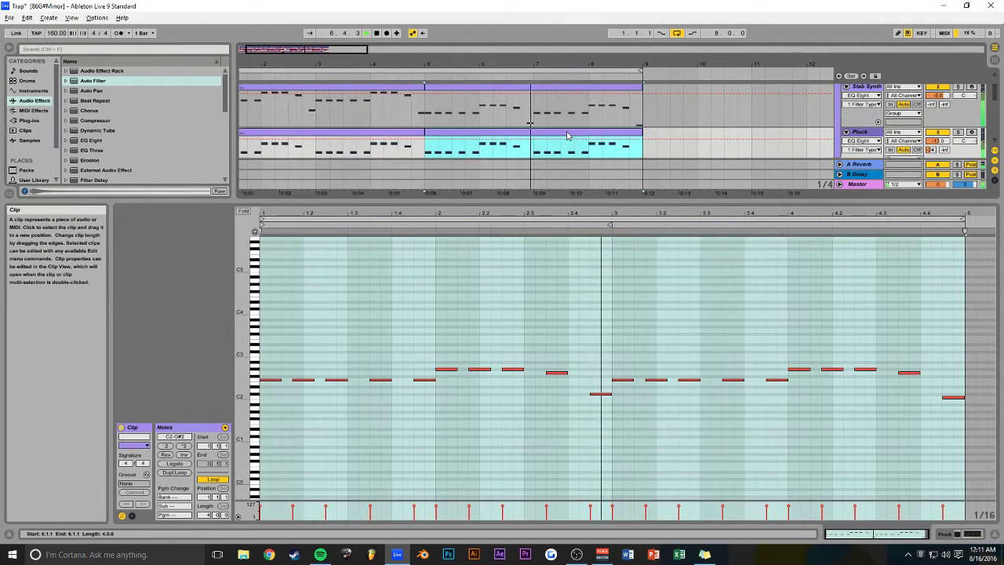
key("Delete")
key("space")
scroll(568, 135, "up", 2)
scroll(503, 128, "down", 2)
- Shrink the note editor and play the arrangement from 4.1.1 to check the transposed synths
left_click_drag(549, 204, 558, 421)
scroll(569, 236, "up", 2)
left_click_drag(495, 126, 482, 184)
left_click(487, 103)
key("space")
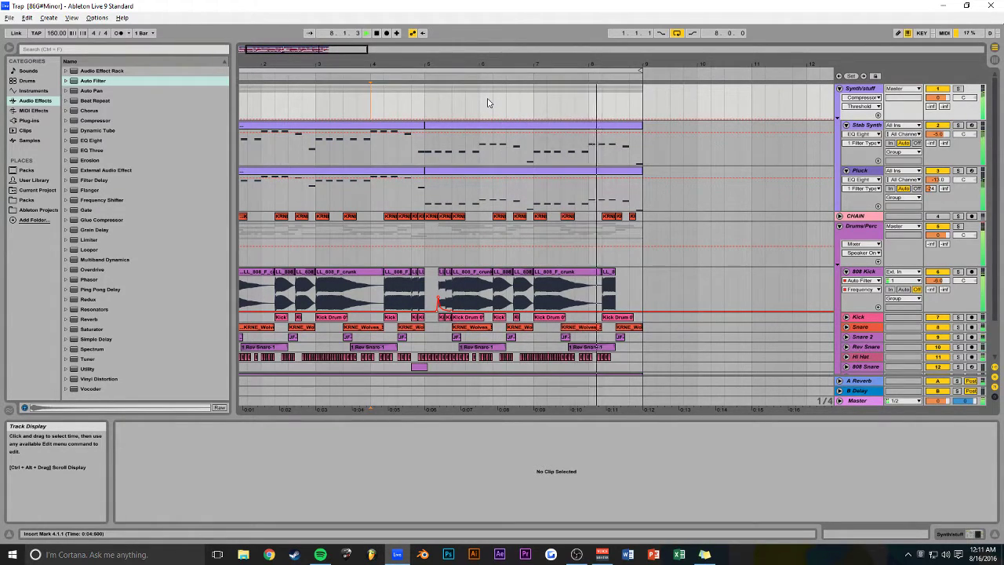
- Move the last note of the first Stab Synth clip, at 4.4.3, down to F0 and play it
left_click(408, 123)
left_click_drag(498, 417, 502, 199)
key("space")
left_click_drag(954, 438, 955, 461)
key("space")
- Save the set and play the loop through its last bars
left_click_drag(448, 200, 471, 305)
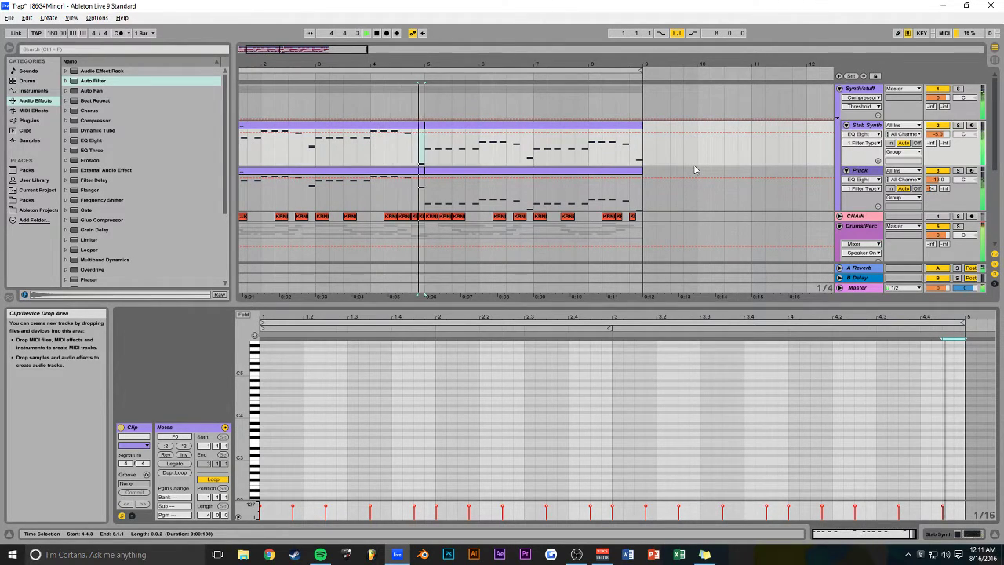
left_click_drag(367, 48, 333, 37)
key("ctrl+s")
scroll(560, 139, "down", 3)
scroll(560, 139, "up", 3)
key("space")
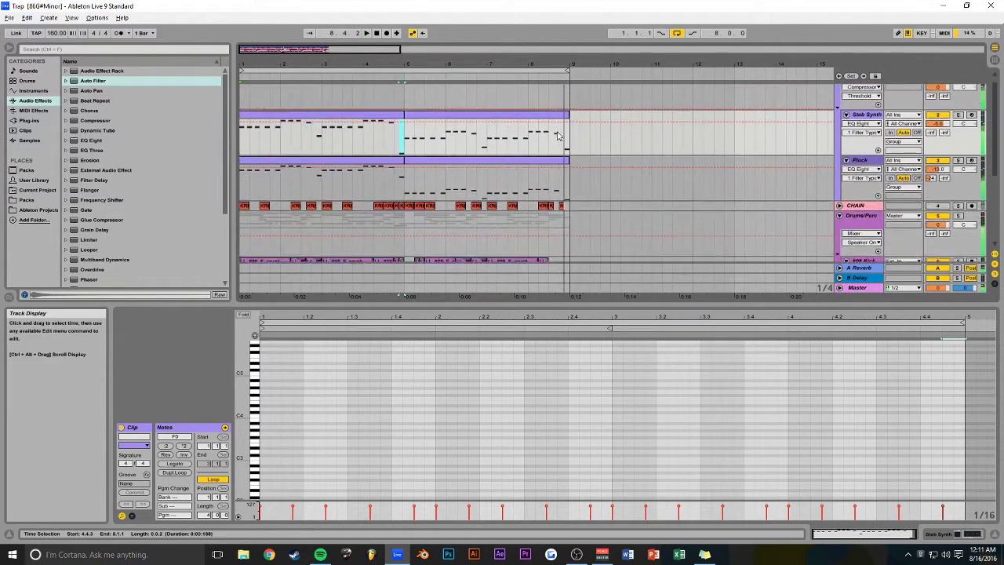
- Enlarge the arrangement area and move the clips between 5.1.1 and 9.1.1 on all tracks except Gong to start at 9.1.1
left_click_drag(571, 125, 818, 122)
left_click(840, 88)
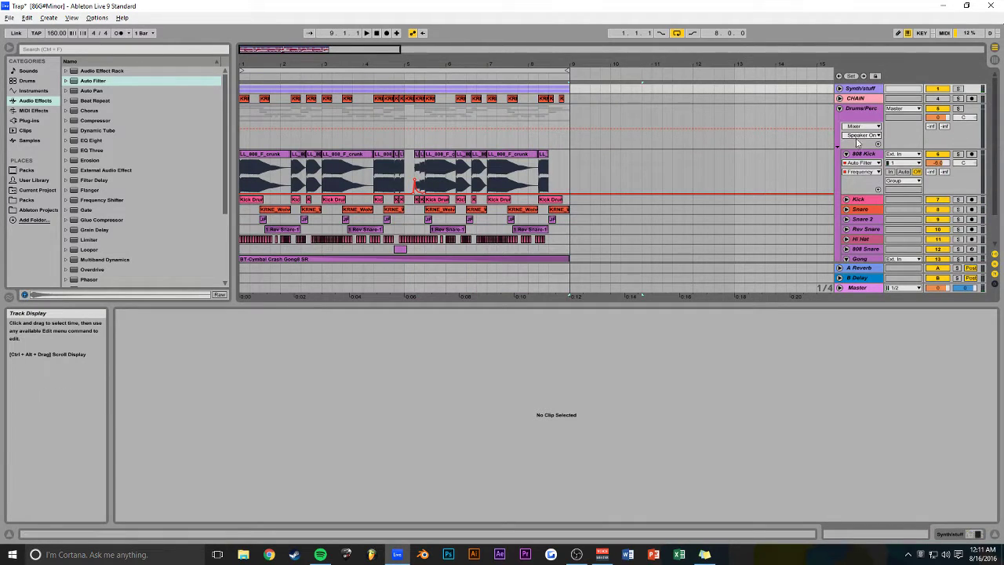
left_click(840, 109)
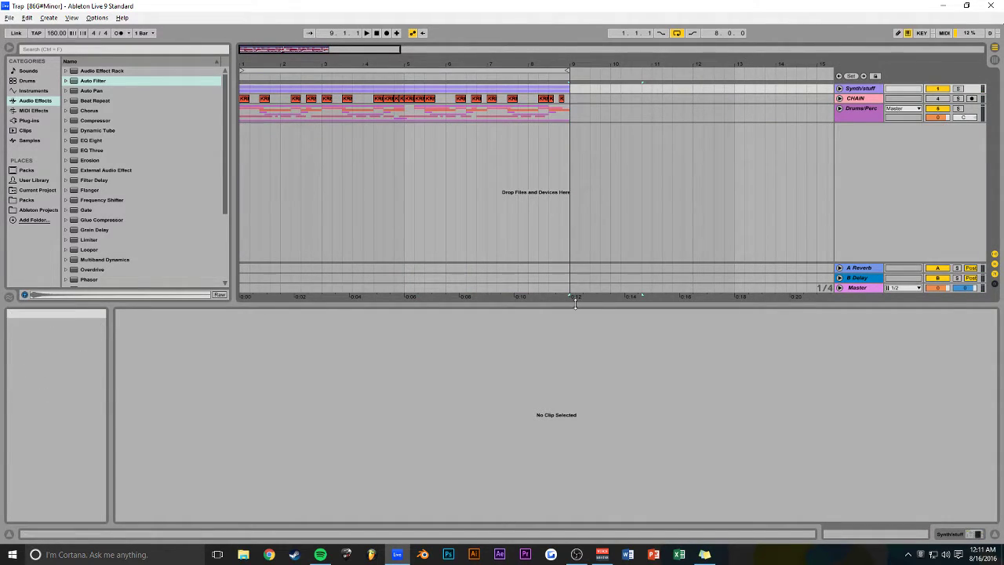
left_click_drag(574, 294, 571, 502)
left_click(841, 109)
left_click(839, 89)
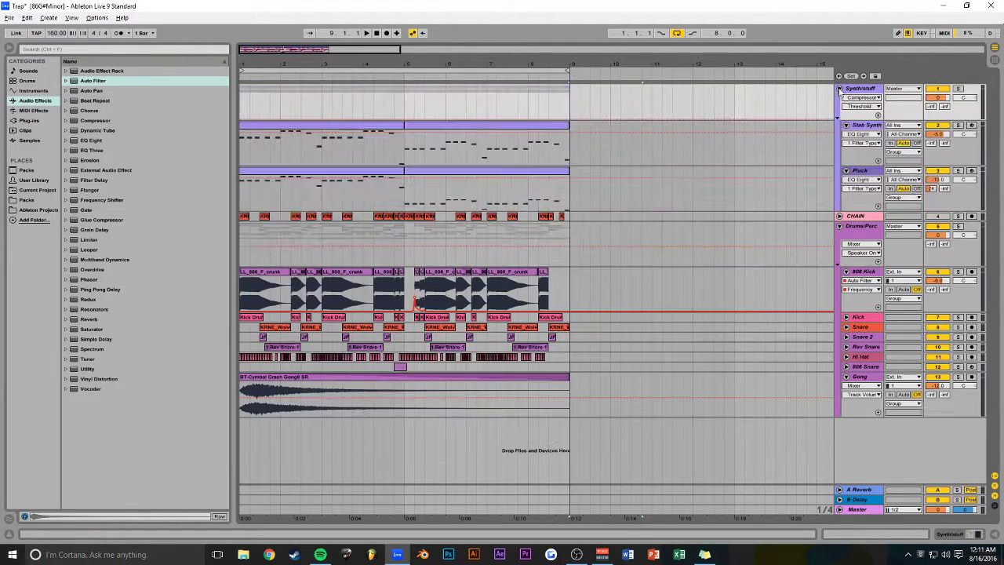
left_click_drag(570, 368, 584, 135)
- Duplicate the clips between 1.1.1 and 5.1.1 on all tracks except Gong to 5.1.1, and repeat the Gong crash at 9.1.1
left_click_drag(409, 143, 241, 372)
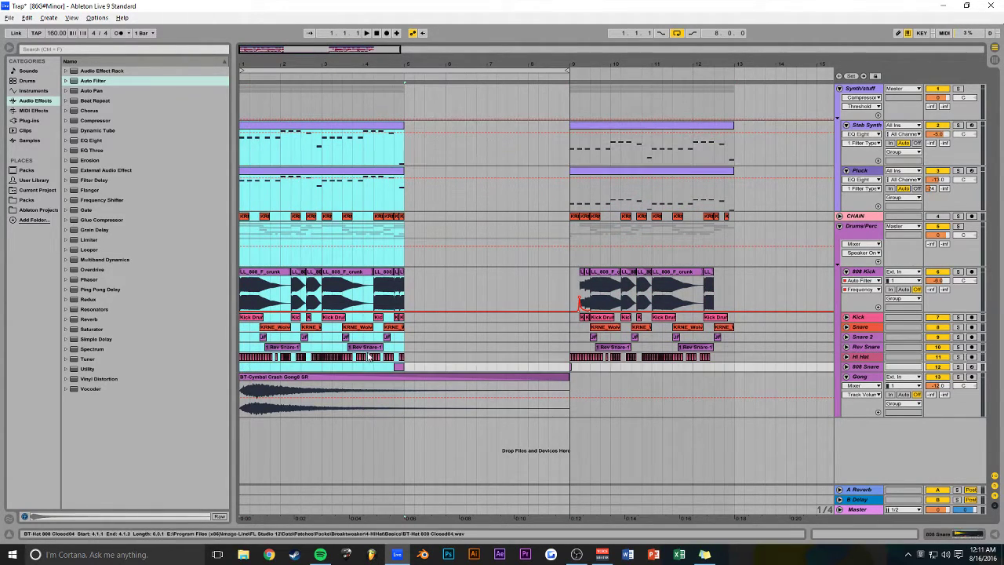
key("ctrl+d")
left_click(457, 376)
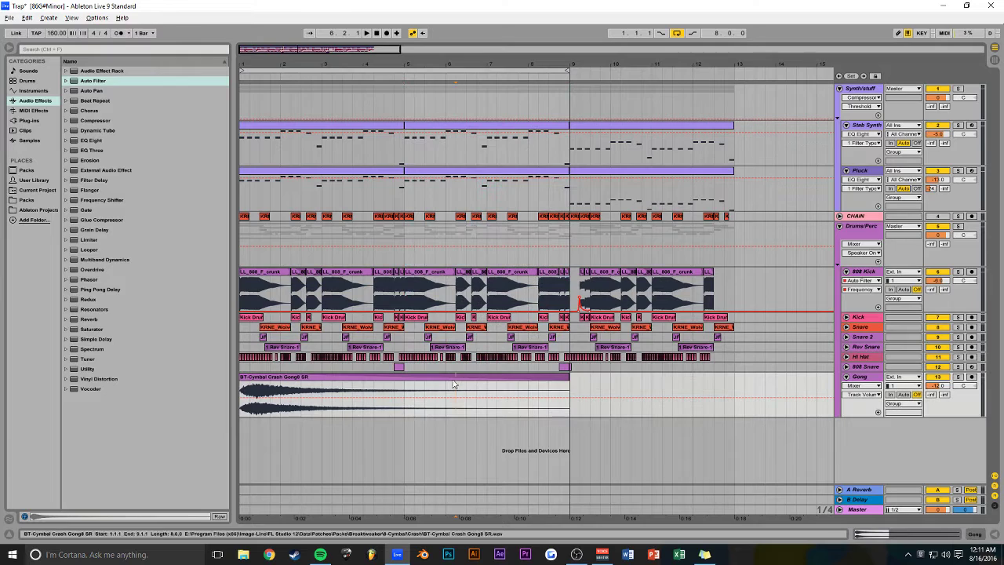
key("ctrl+d")
- Duplicate the clips between 9.1.1 and 13.1.1 on all tracks except Gong so the copies start at 13.1.1
left_click_drag(551, 368, 386, 138)
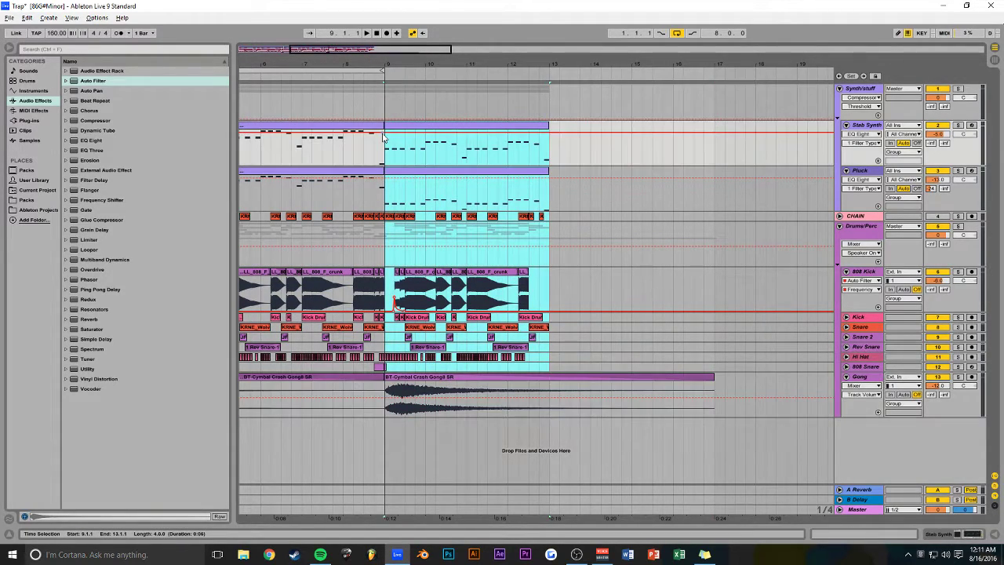
key("ctrl+d")
key("minus")
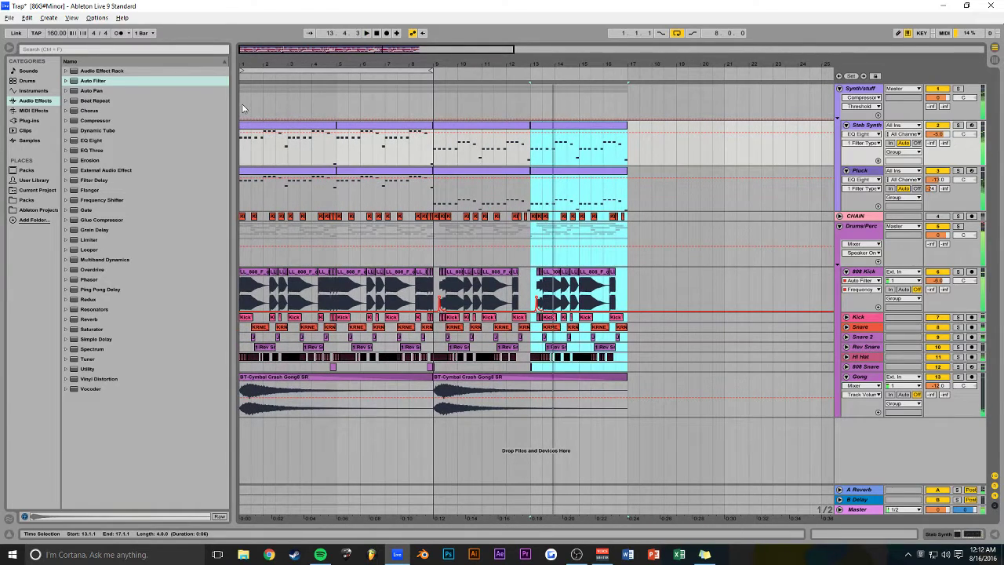
- Play the extended arrangement from 1.1.1 and save the set
left_click(243, 108)
key("space")
key("ctrl+s")
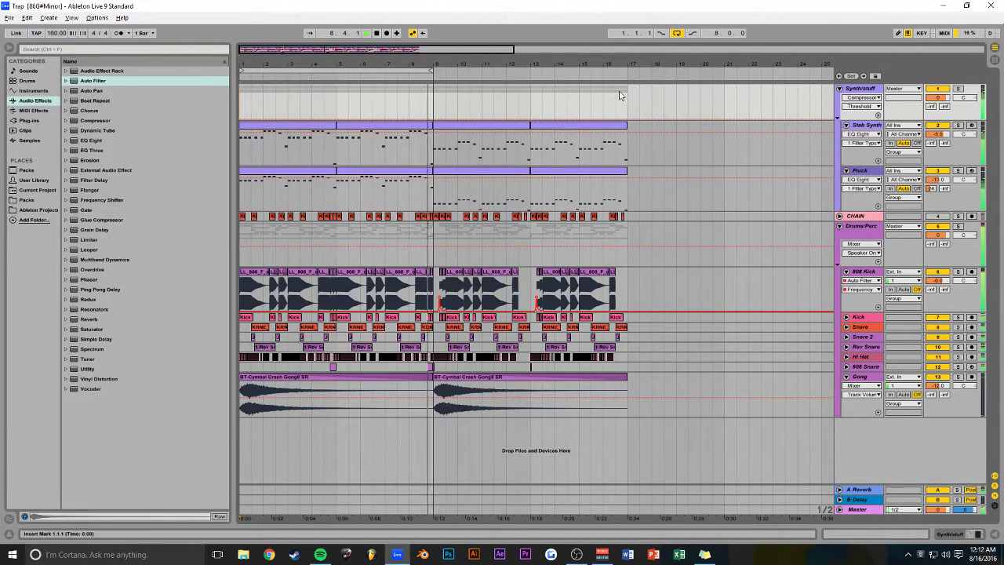
- Delete the 808 Snare clip between 4.4.1 and 5.1.1, and restart playback from 1.1.1
left_click(333, 366)
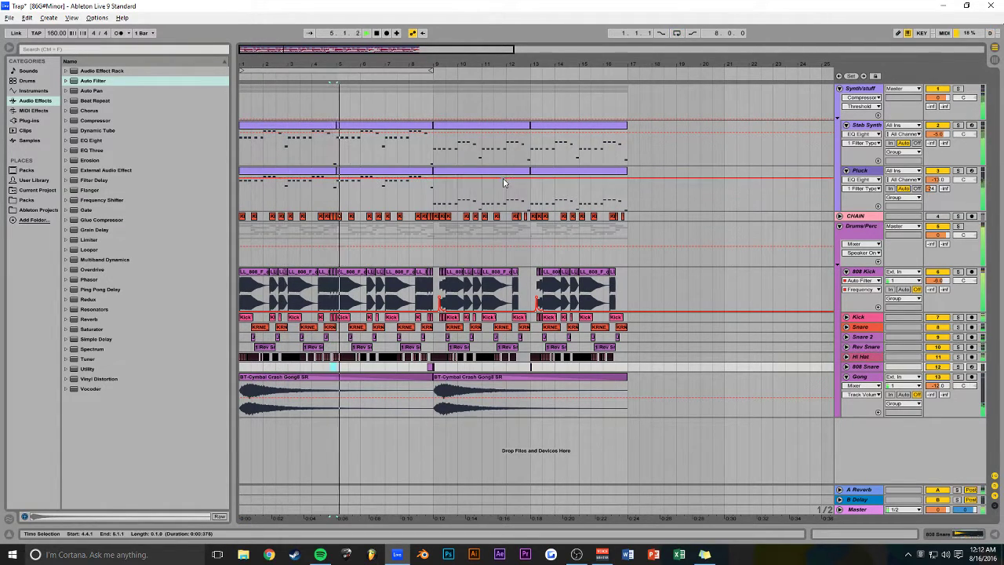
left_click(377, 33)
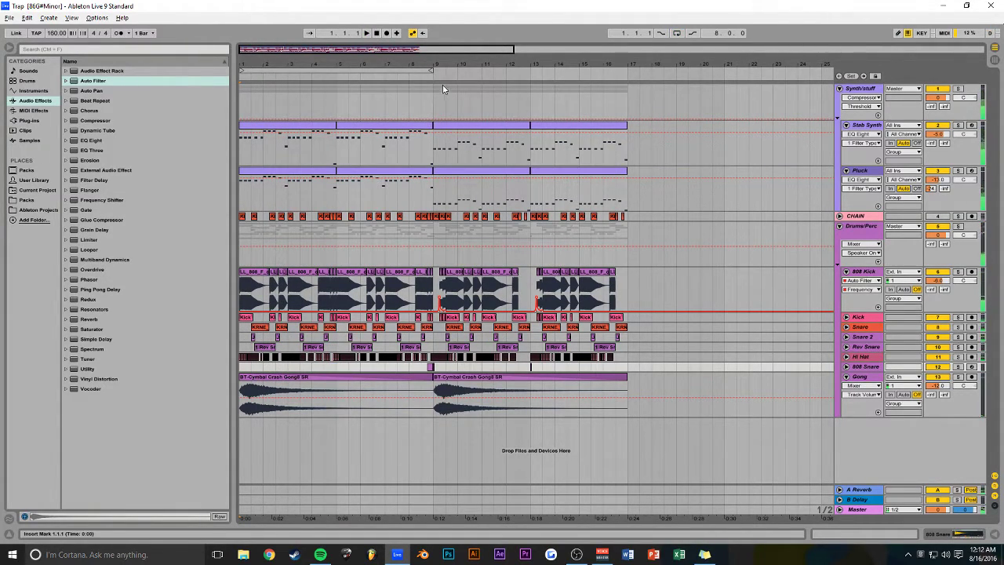
left_click(577, 554)
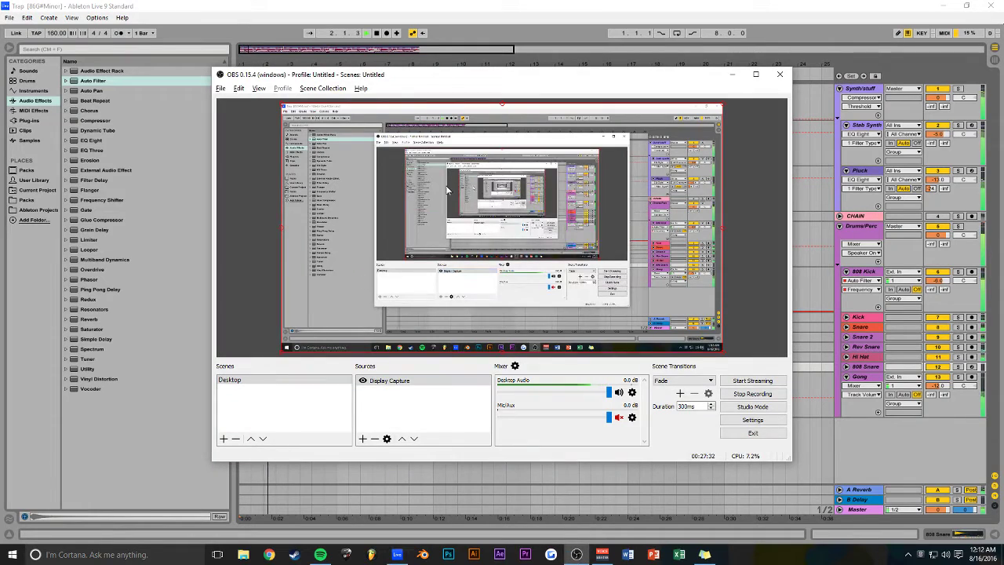
left_click(733, 75)
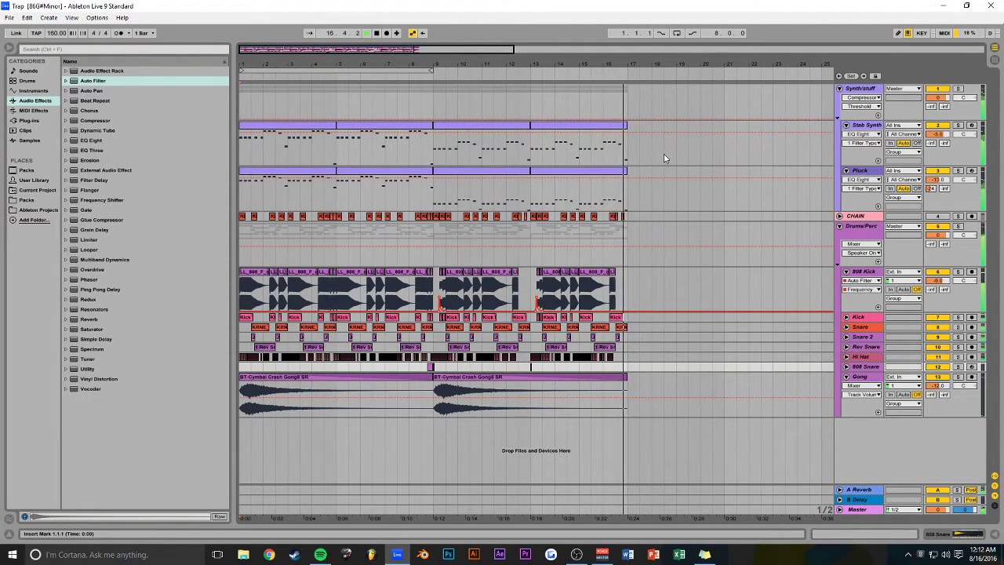
- Play the arrangement again from 1.1.1
key("space")
key("space")
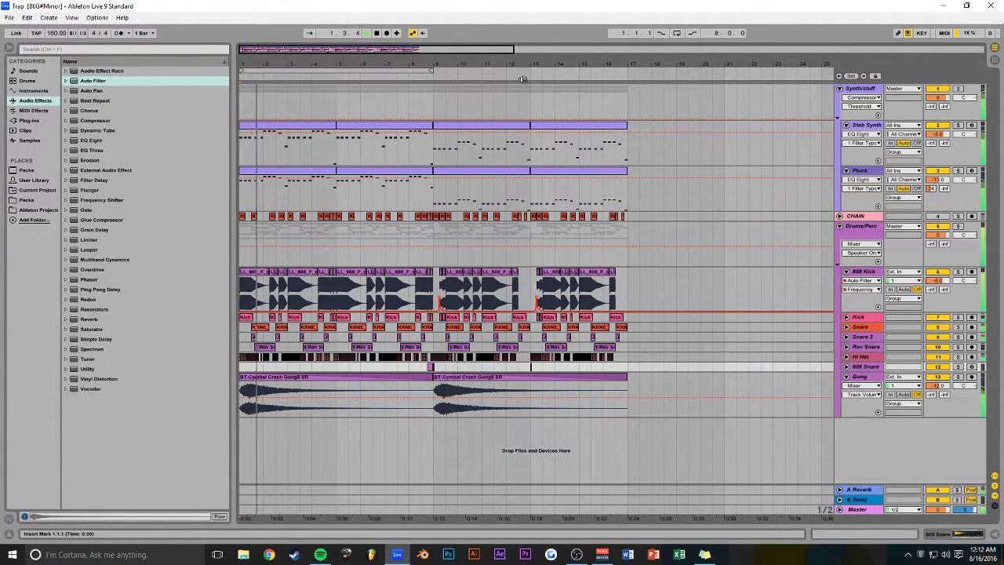
left_click_drag(514, 51, 487, 52)
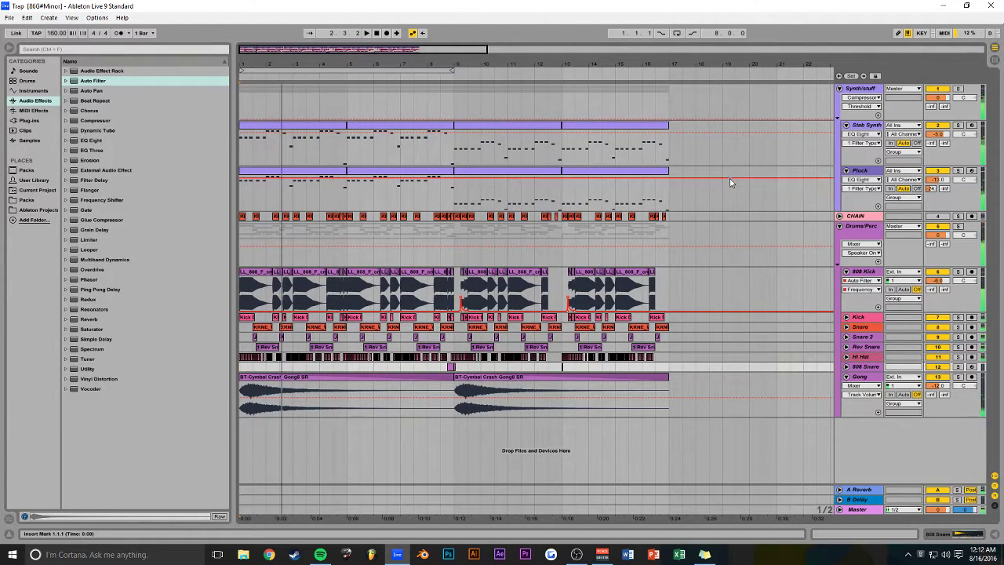
- Fold the Gong track, add an audio track below it named Noise Sweeps, and save the set
left_click(846, 376)
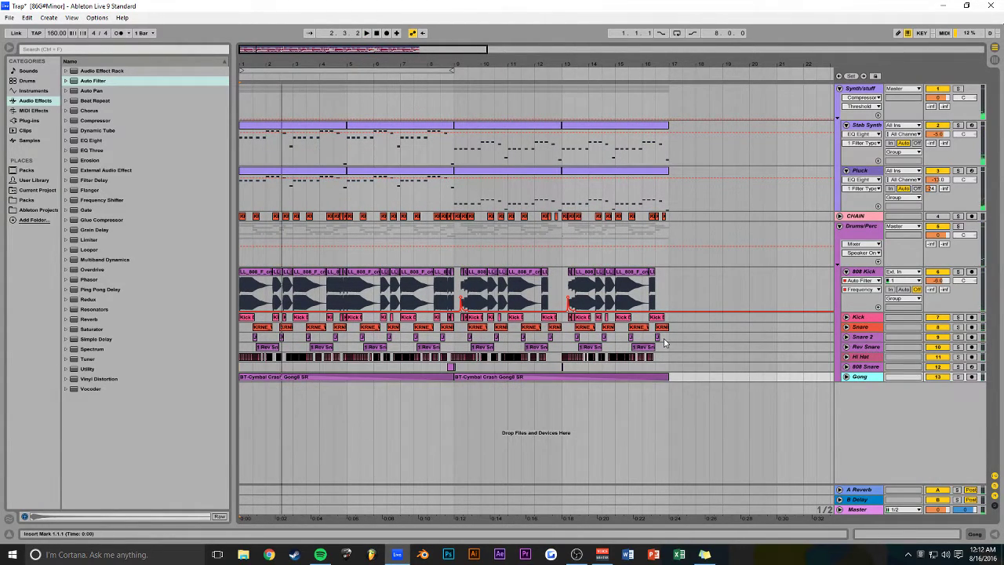
key("ctrl+t")
key("ctrl+r")
type("Noise Sweeps")
key("Return")
key("ctrl+s")
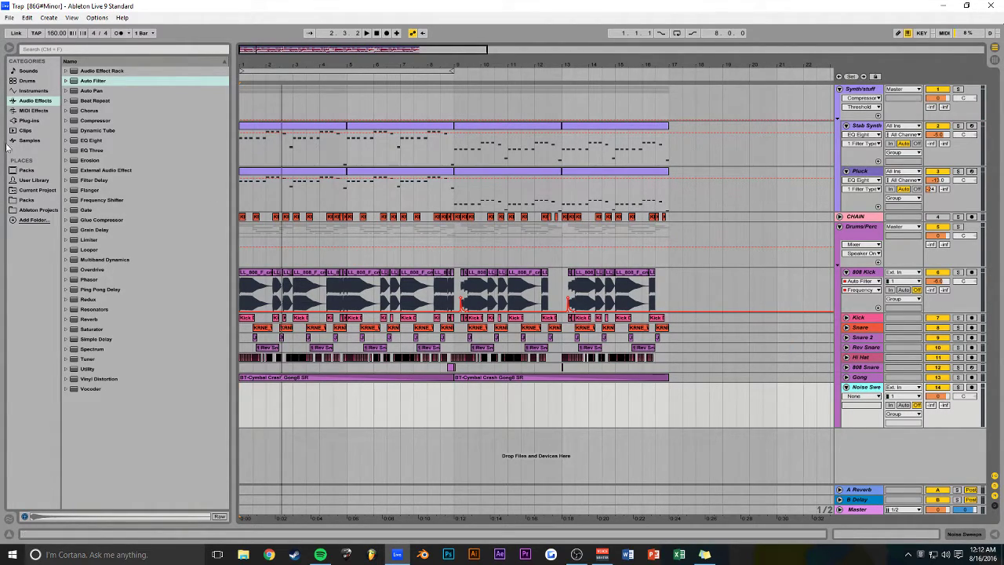
- Browse the Breaktweaker sample pack to the Noise Flavors folder inside 7-Noise
left_click(26, 200)
scroll(137, 192, "up", 10)
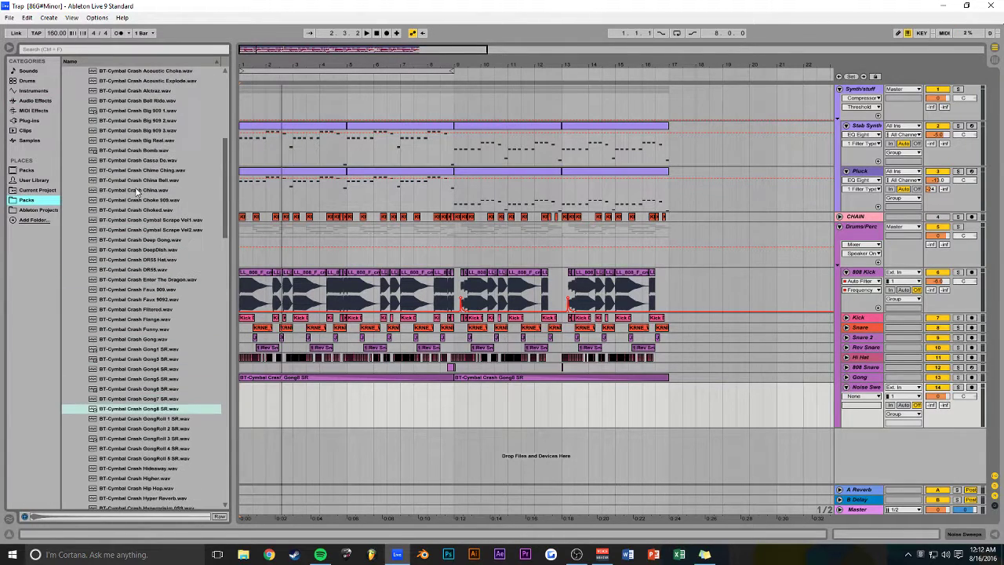
scroll(138, 193, "up", 5)
left_click(76, 192)
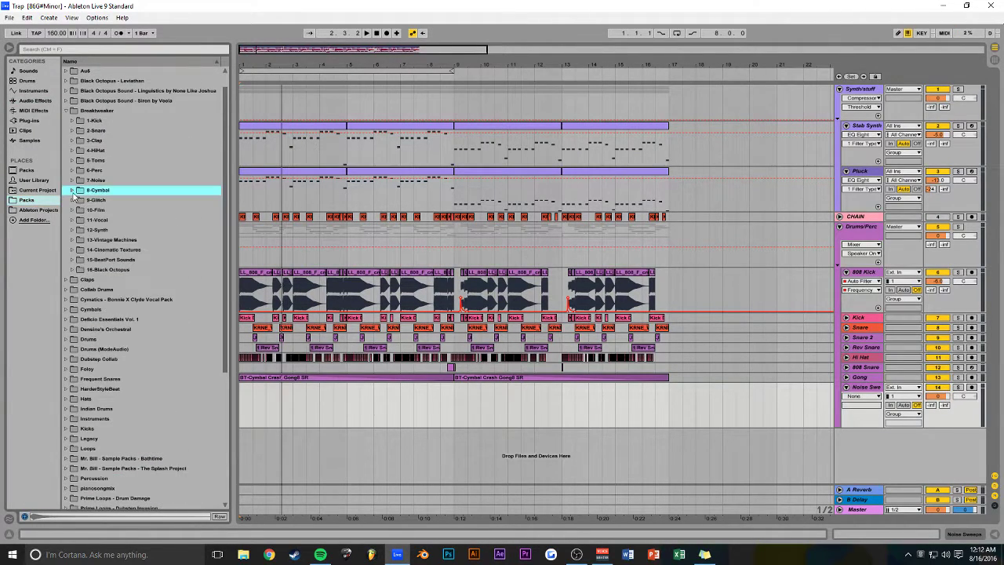
left_click(71, 113)
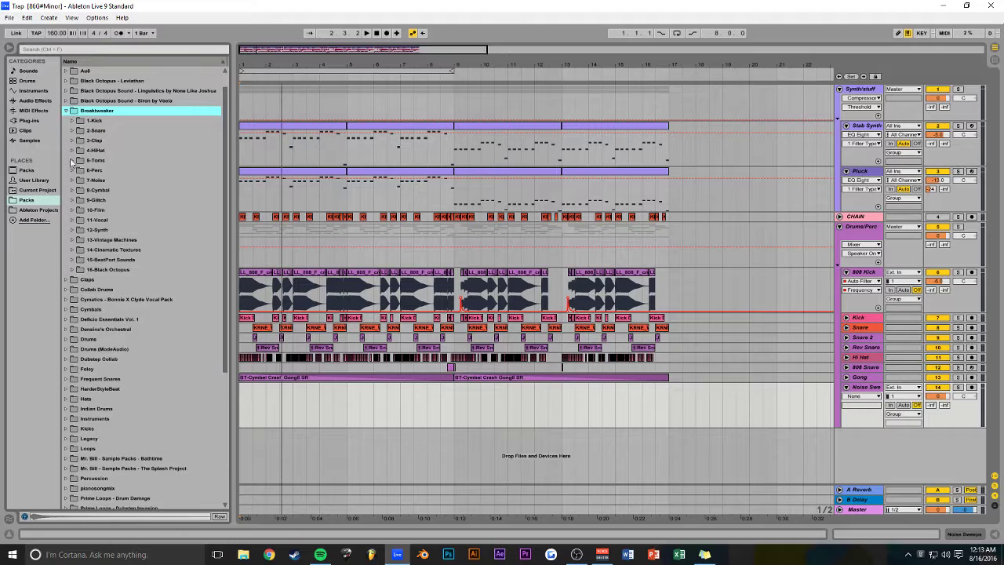
left_click(72, 180)
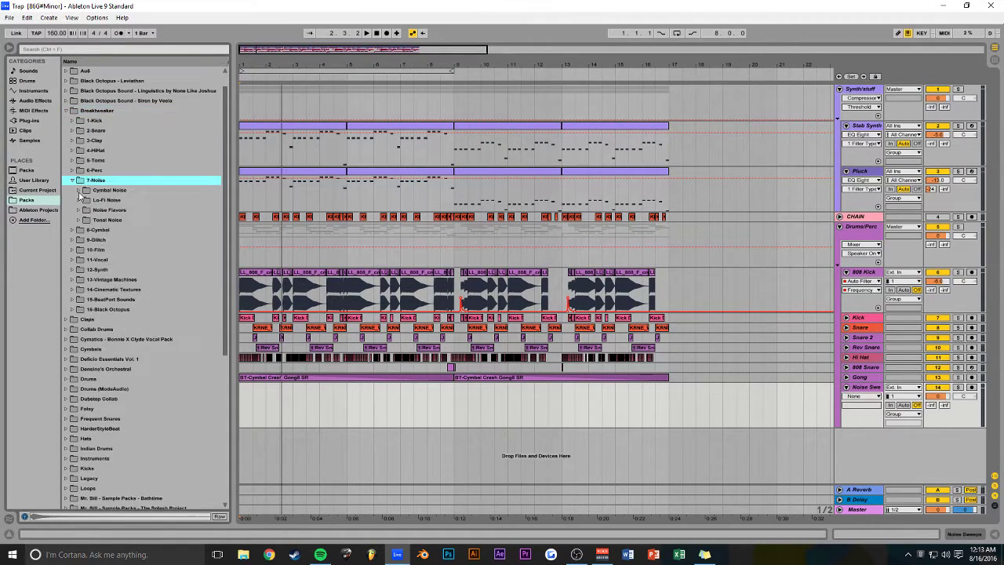
left_click(83, 210)
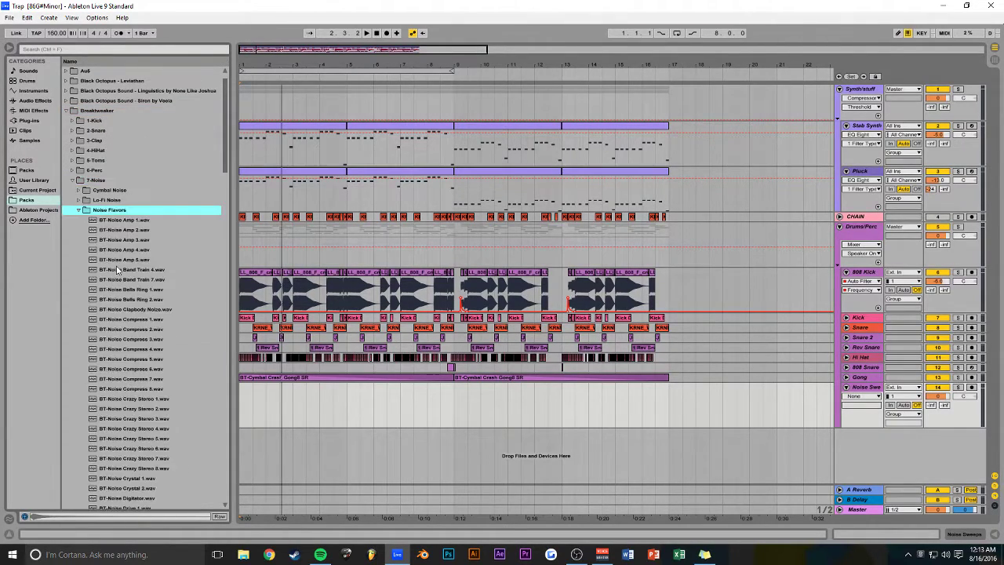
- Audition several Noise Flavors samples and try BT-Noise Crystal 2.wav on the Noise Sweeps track at 5.1.1
left_click(123, 281)
left_click(135, 359)
scroll(137, 357, "down", 2)
left_click(137, 342)
scroll(137, 348, "down", 2)
left_click(161, 399)
scroll(165, 361, "down", 2)
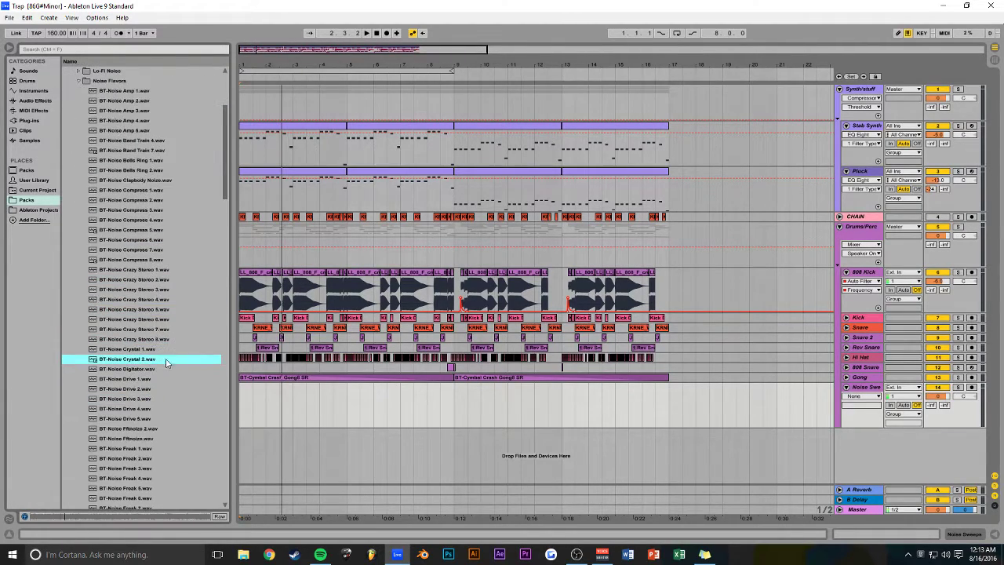
left_click_drag(138, 362, 368, 394)
key("Delete")
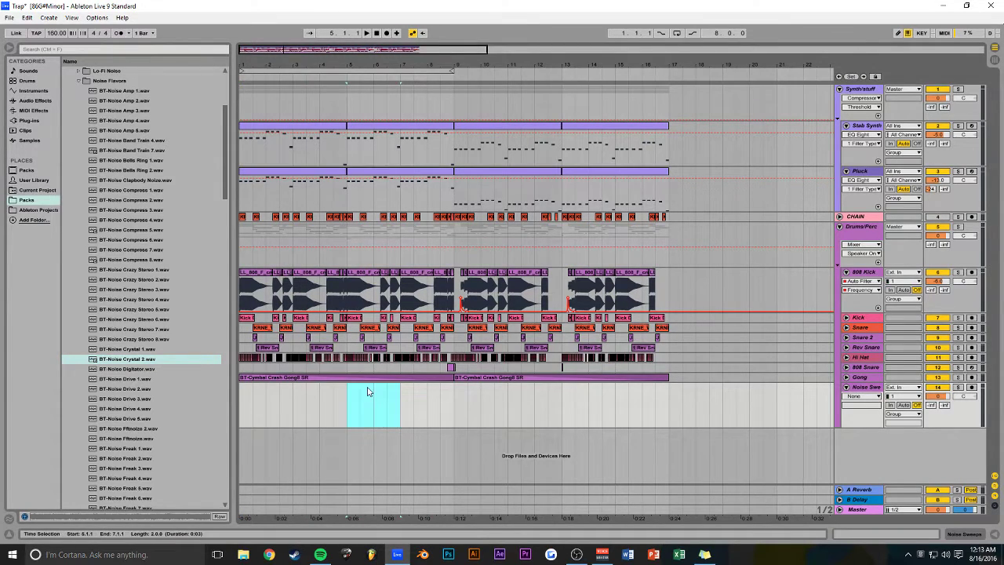
- Collapse the Breaktweaker pack and browse the FX - Rising samples of Black Octopus Sound - Leviathan
scroll(126, 305, "up", 10)
left_click(66, 130)
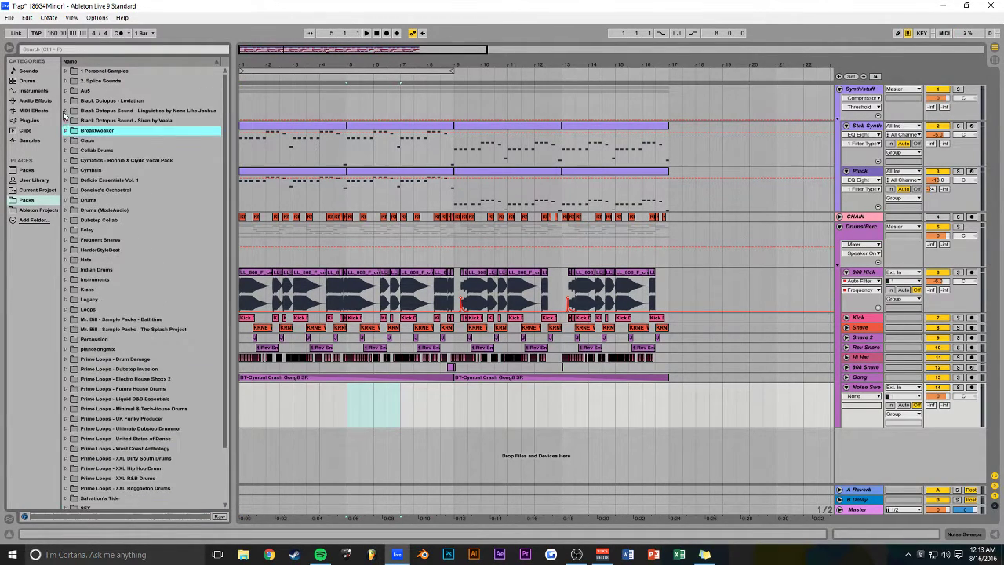
left_click(66, 101)
left_click(72, 112)
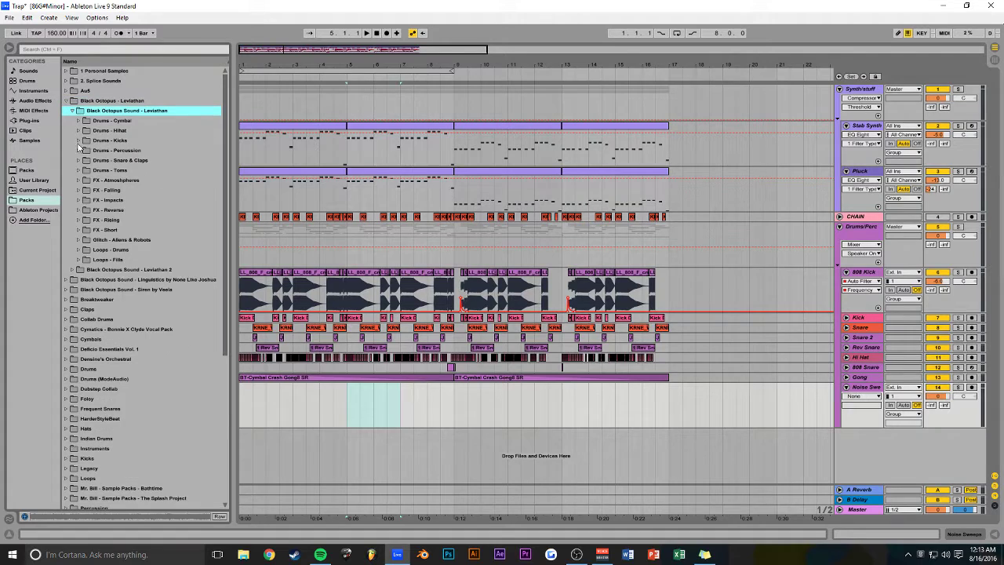
left_click(79, 220)
scroll(110, 274, "down", 10)
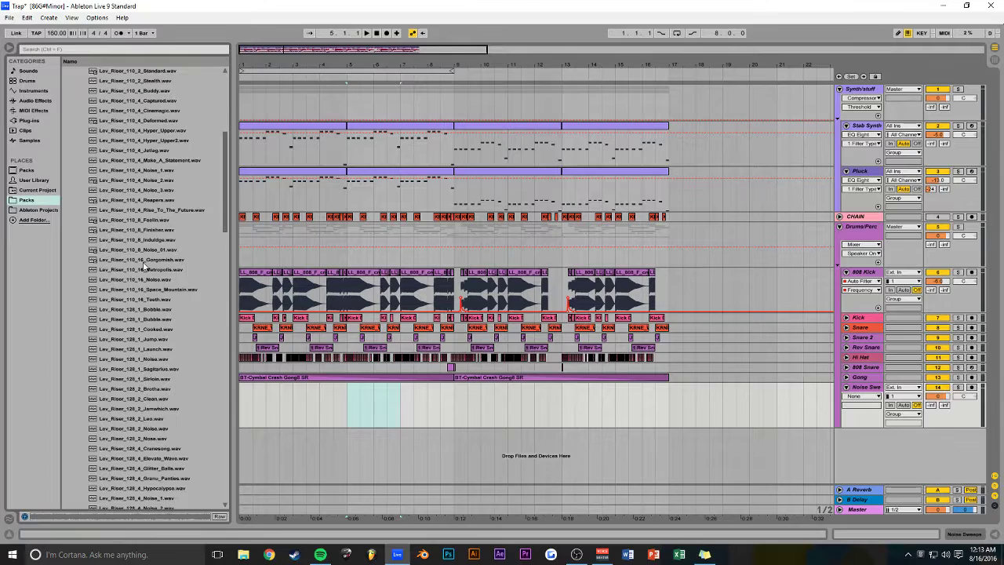
- Place Lev_Riser_110_8_Noise_01.wav at 1.1.1 on the Noise Sweeps track and duplicate it to 9.1.1
left_click_drag(138, 253, 243, 417)
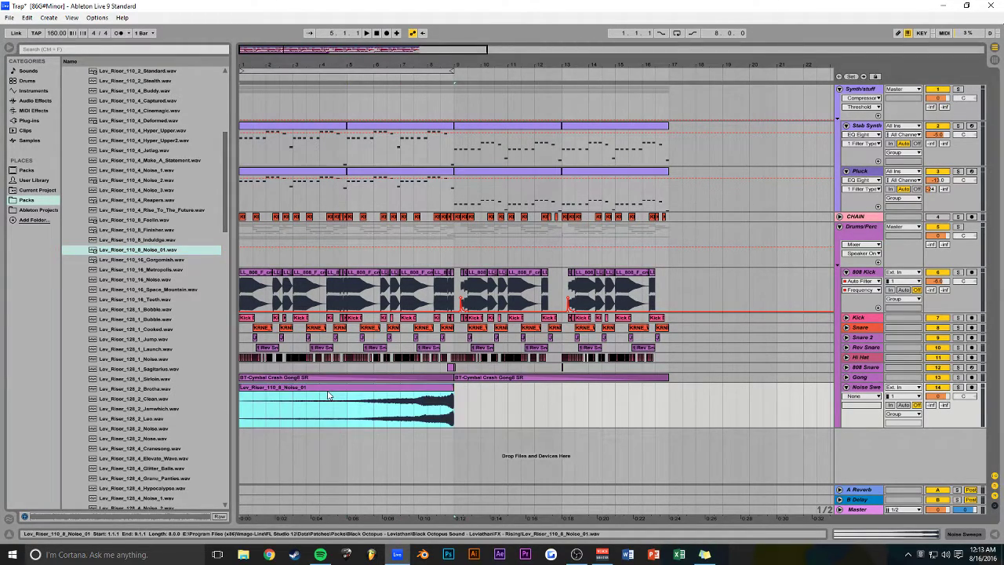
key("ctrl+d")
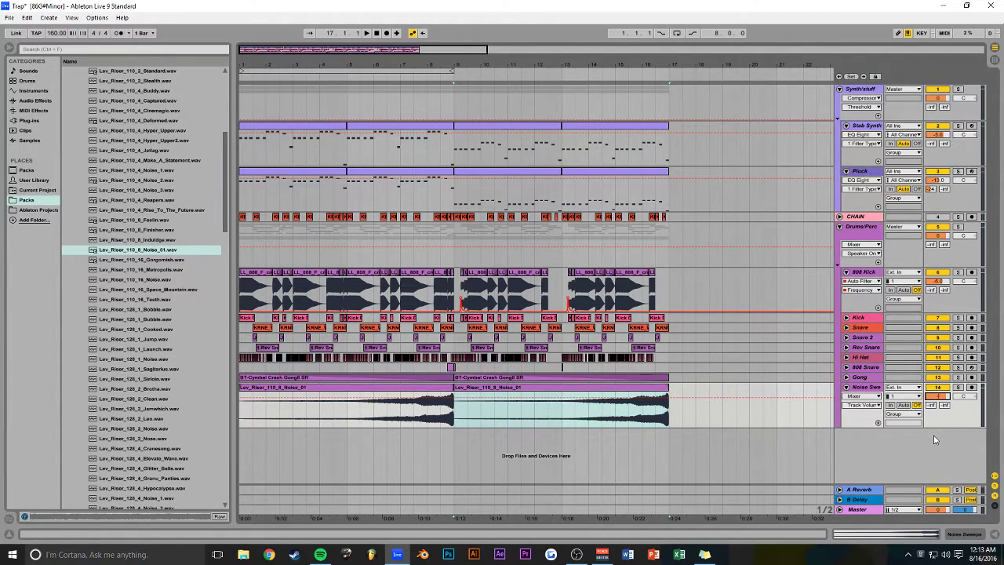
- Set the Noise Sweeps track volume to -10 and play the second half to hear the riser
key("space")
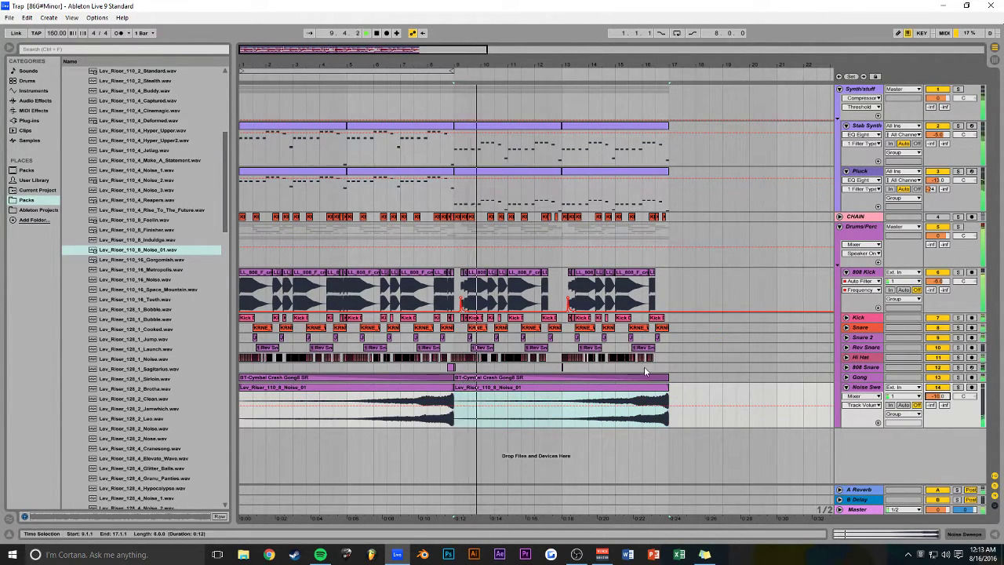
left_click(644, 367)
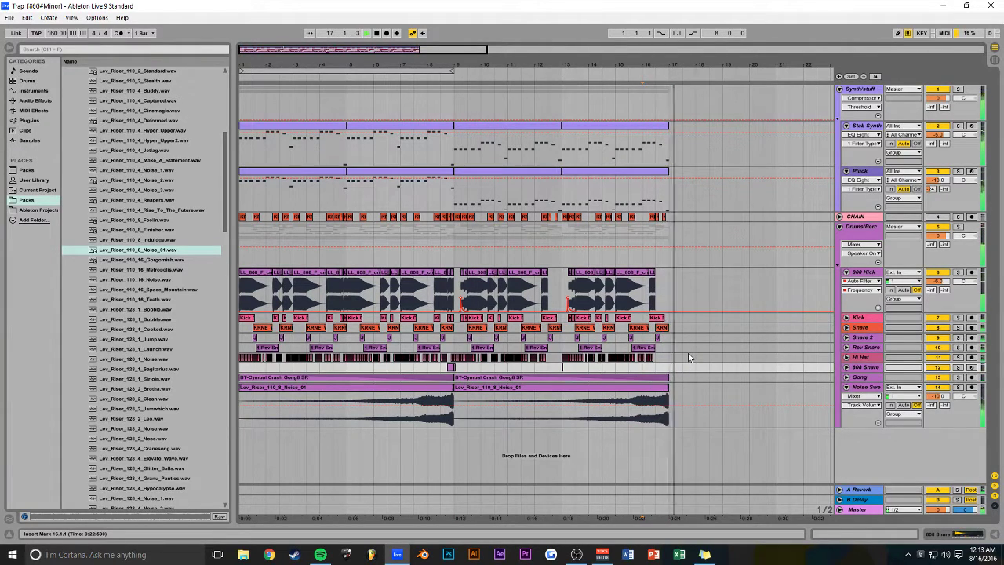
- Extend the loop range to span 1.1.1 to 17.1.1 and turn looping on
left_click_drag(452, 70, 669, 71)
left_click(676, 33)
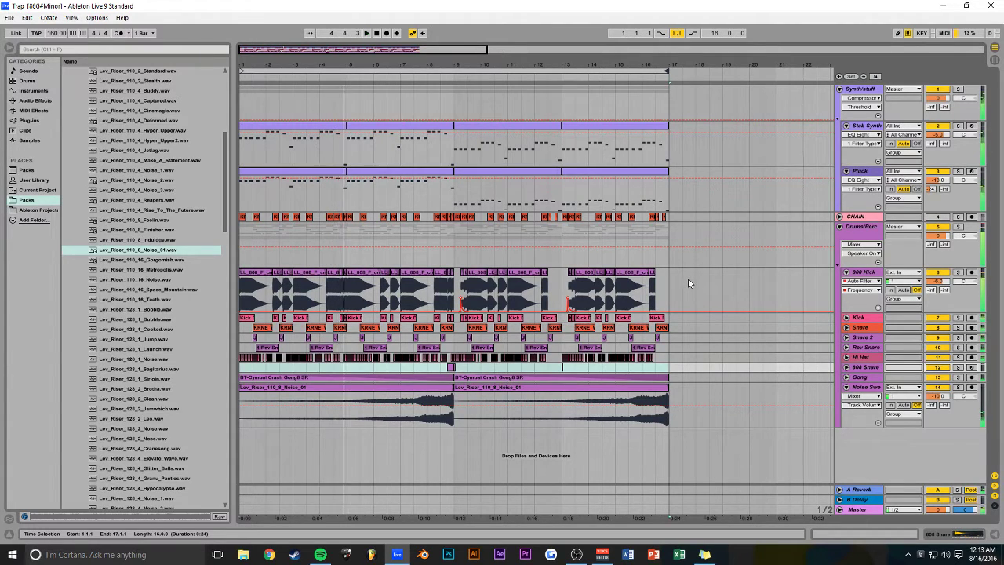
left_click(575, 555)
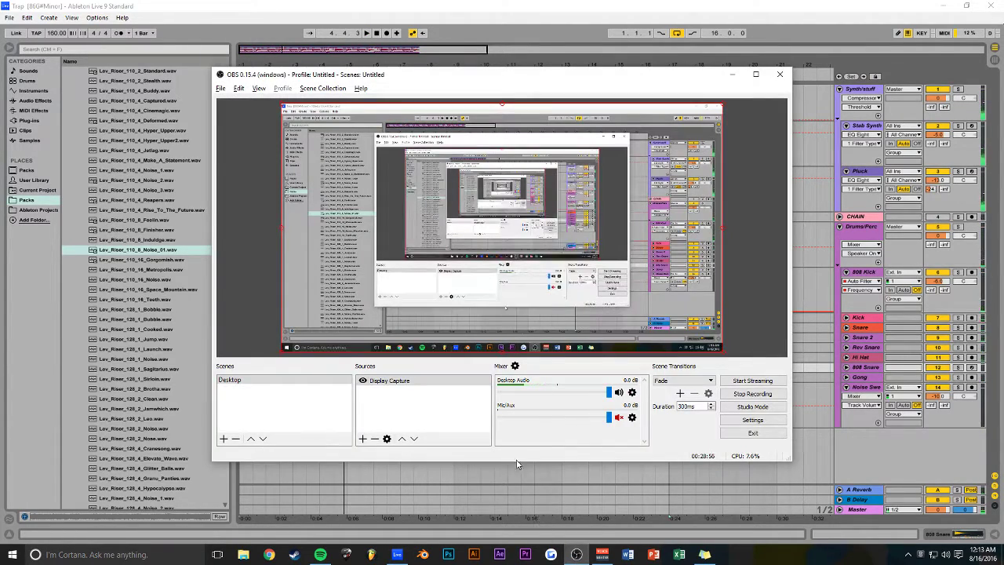